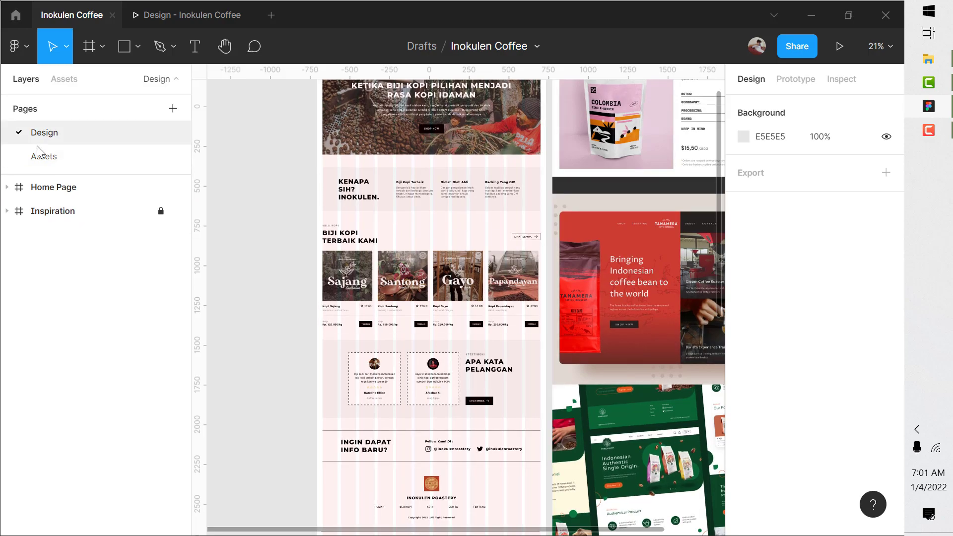
Step: On the Assets page, draw a square frame about 1285 × 1285 beside the Card frame
click(46, 157)
drag(432, 207, 389, 209)
click(258, 151)
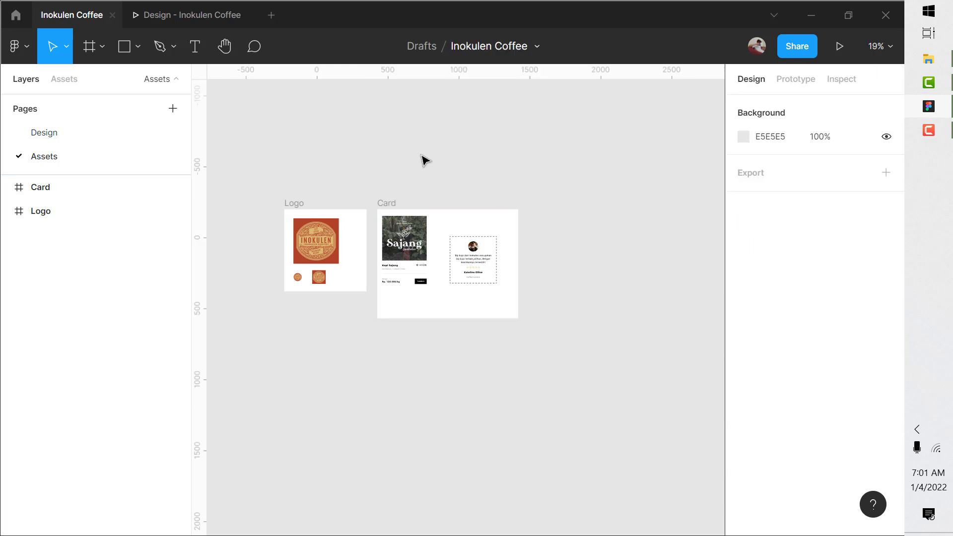
click(97, 52)
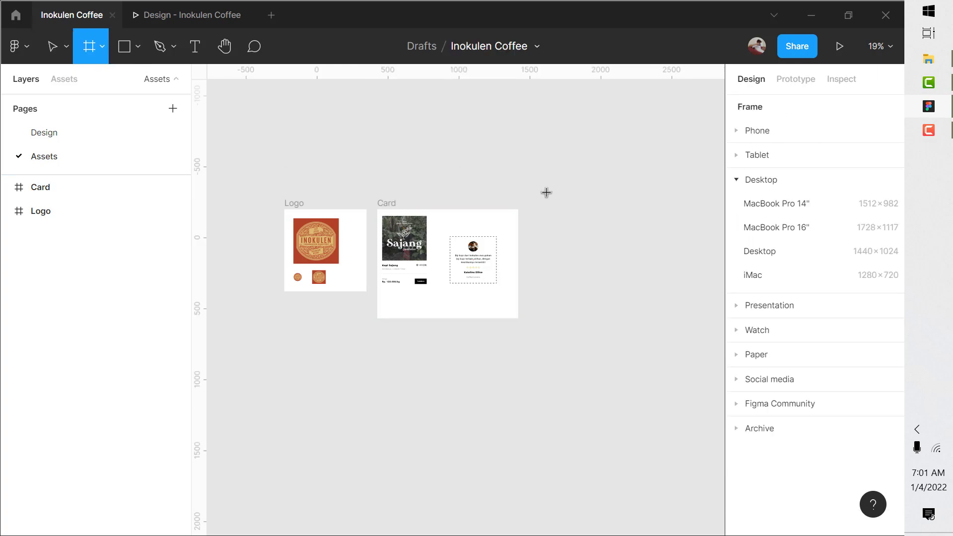
scroll(475, 254, right, 2)
mouse_move(492, 222)
mouse_down()
mouse_move(613, 397)
mouse_move(675, 404)
mouse_up()
Step: Rename the new frame as Color and move it closer to the Card frame
double_click(512, 216)
text(d)
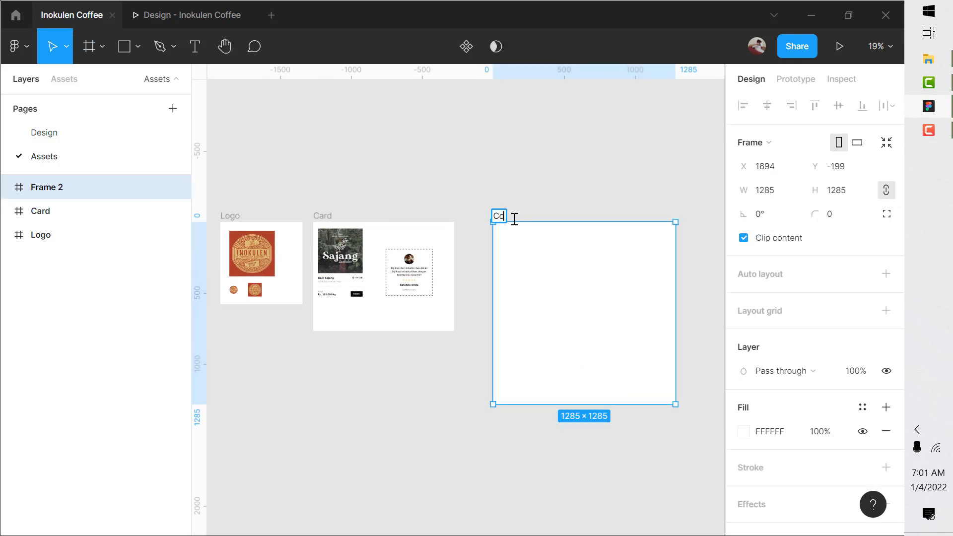
key(Return)
click(492, 187)
drag(502, 217, 475, 221)
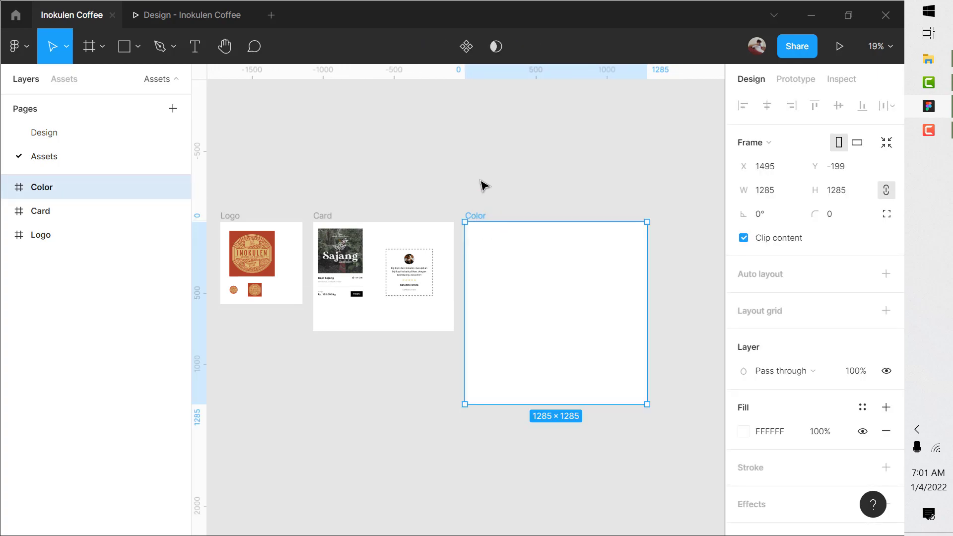
Step: Set the horizontal spacing between the Logo, Card and Color frames to 80
shift+click(323, 215)
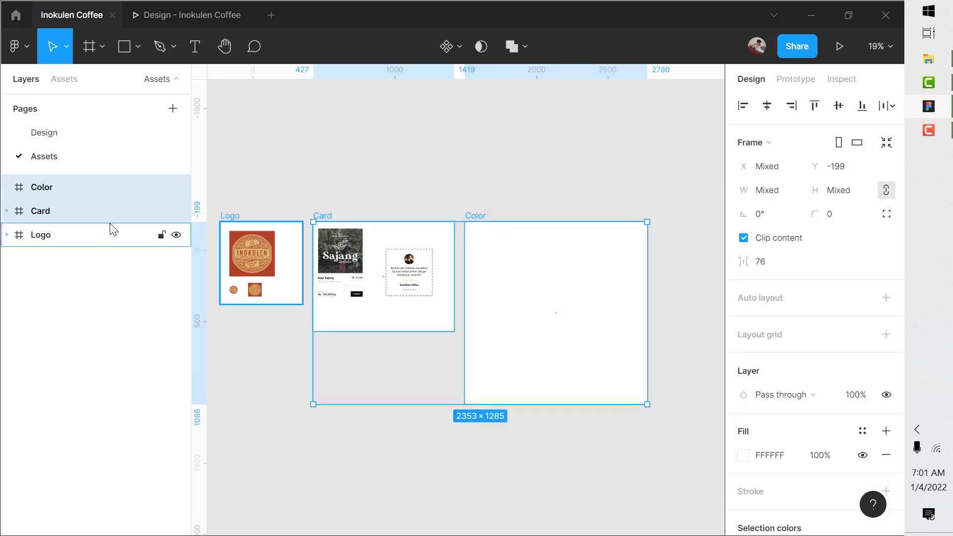
shift+click(232, 217)
click(768, 267)
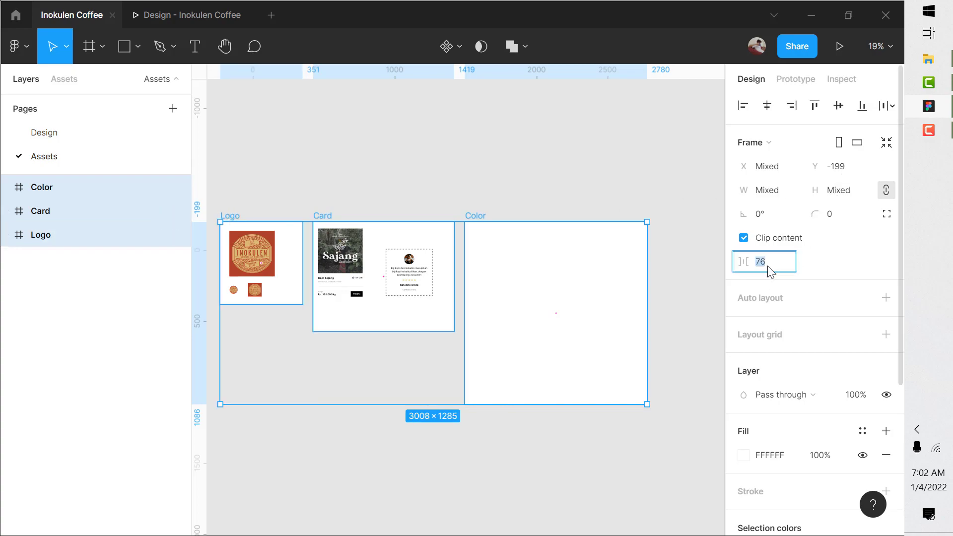
key(Return)
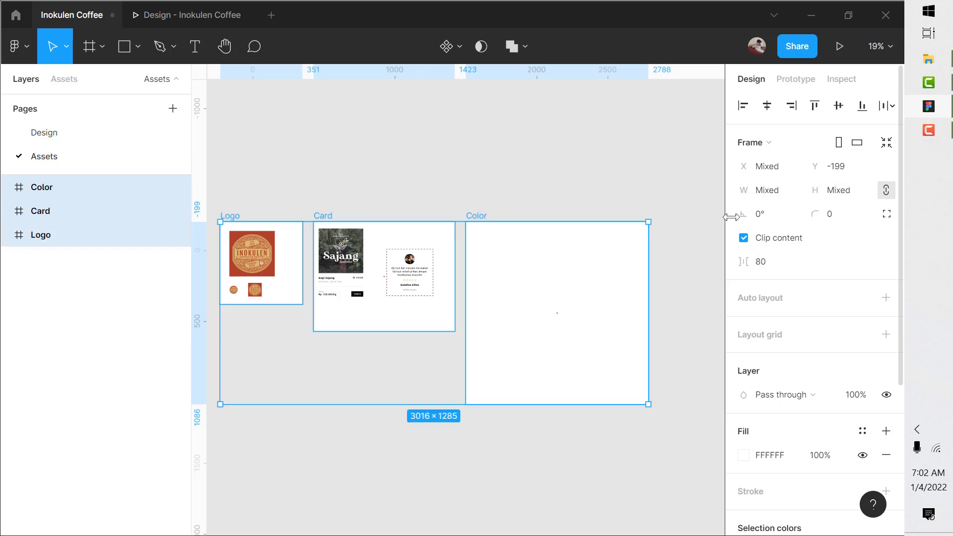
click(634, 143)
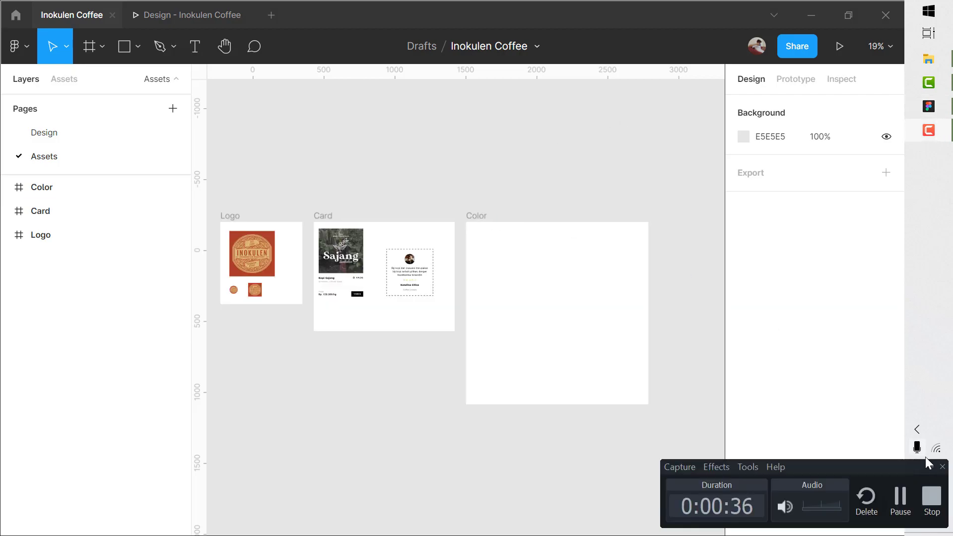
Step: Switch to Google Chrome and load the Color Hunt site at colorhunt.co
click(936, 131)
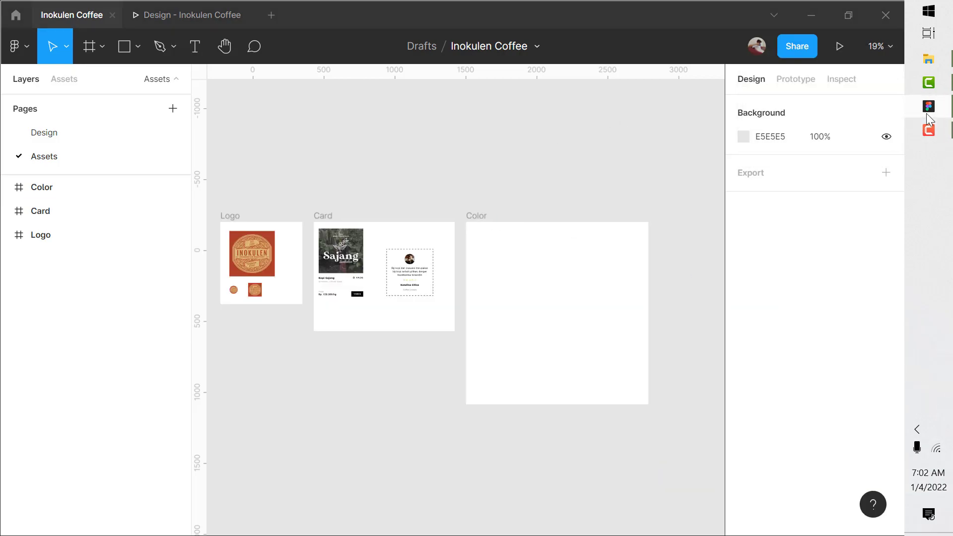
key(super)
text(goo)
key(Return)
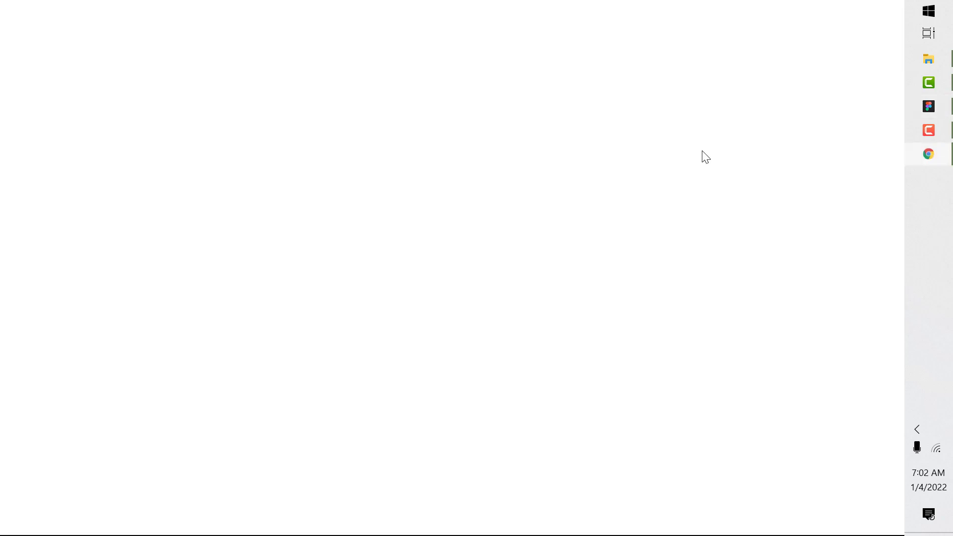
text(co)
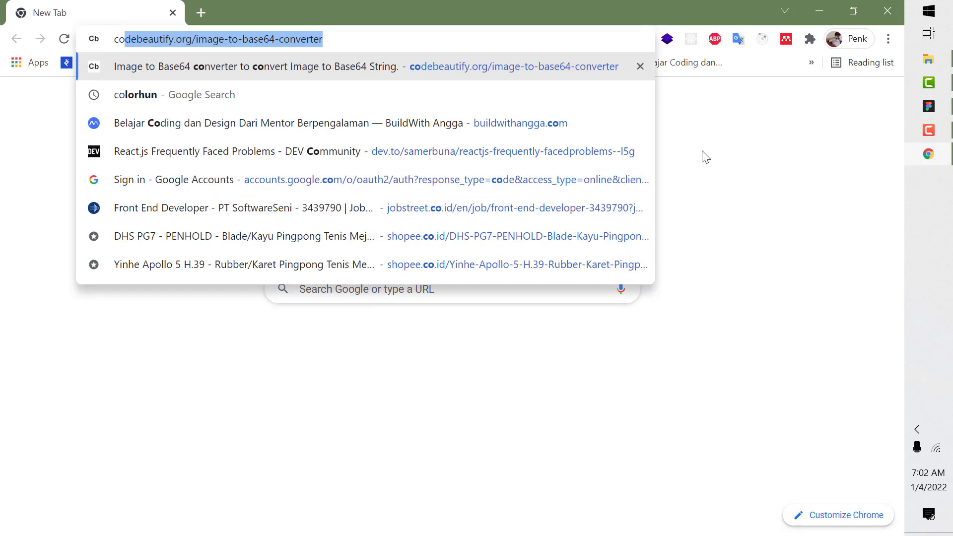
text(lor)
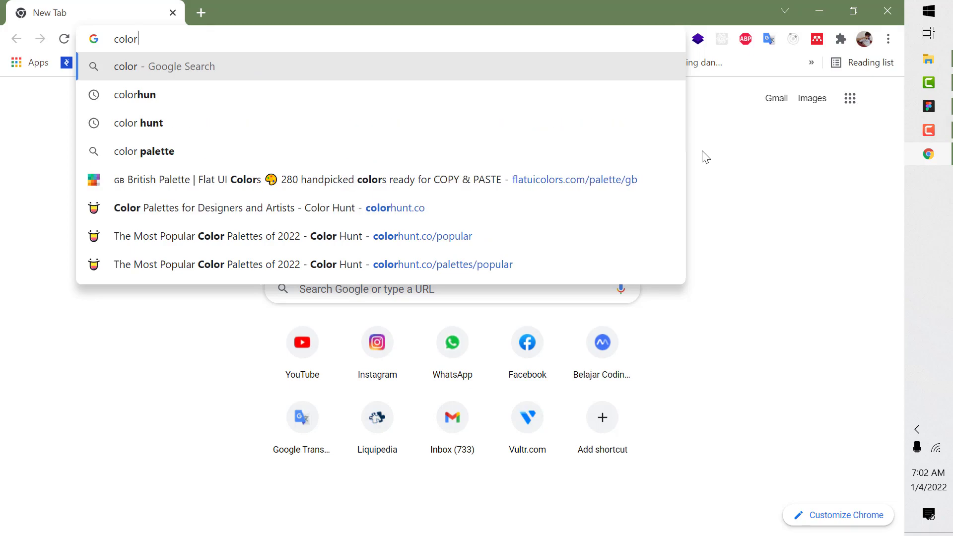
key(Up)
key(Up)
key(Up)
key(Return)
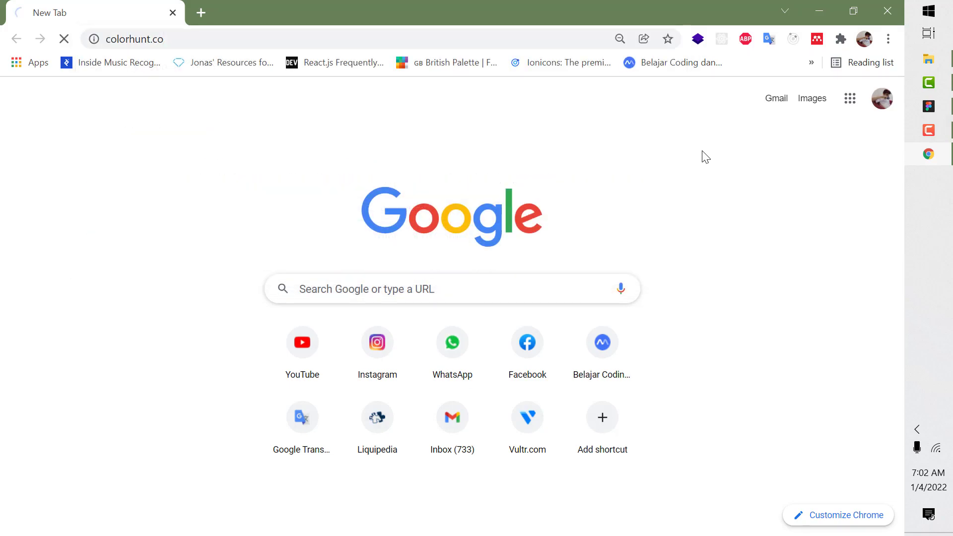
Step: Load tailwindcss.com in a new browser tab and look over its home page
key(ctrl+t)
text(tai)
key(Return)
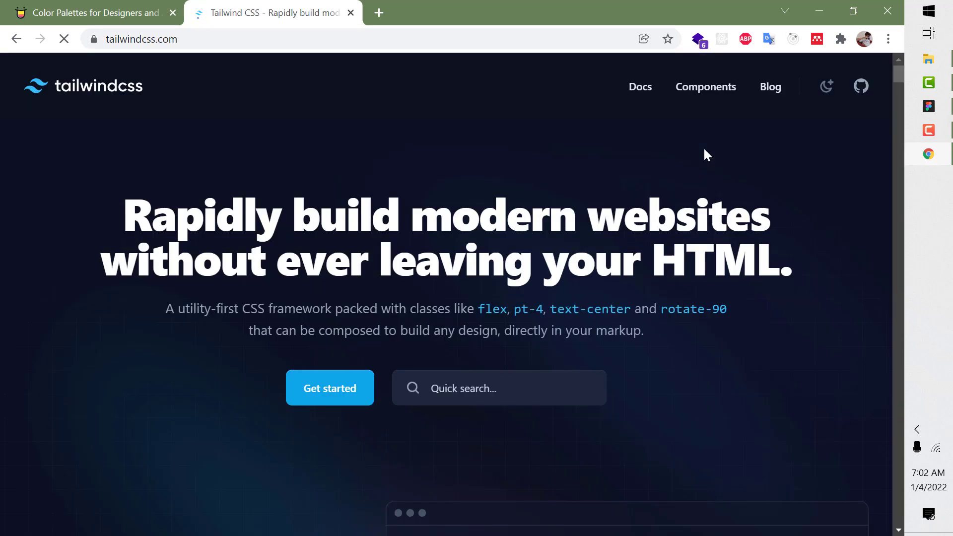
scroll(665, 189, down, 1)
scroll(665, 189, down, 5)
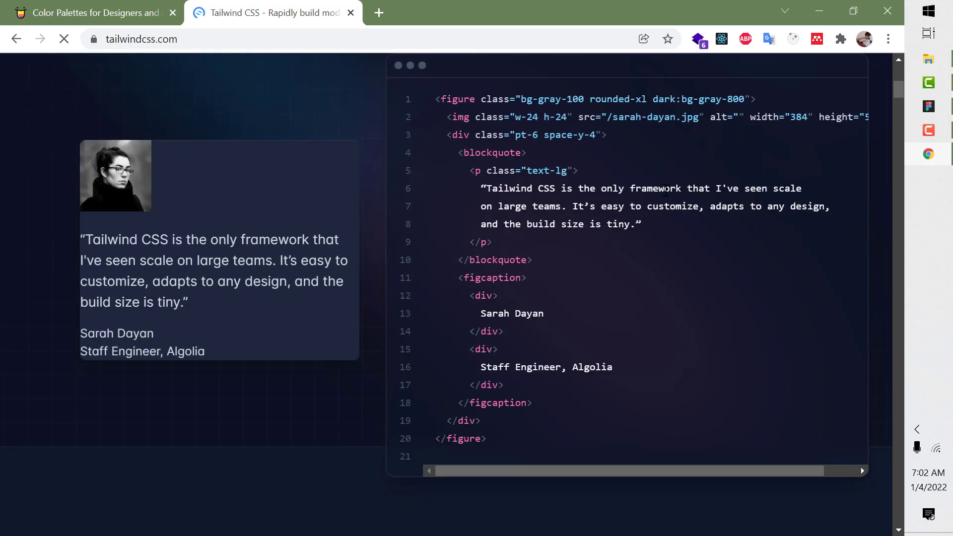
scroll(662, 196, up, 6)
scroll(660, 198, down, 6)
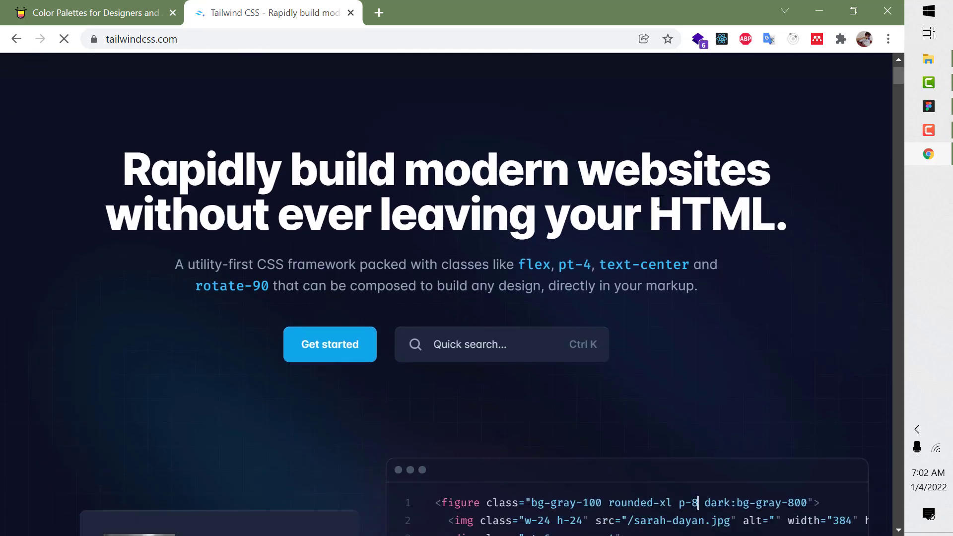
scroll(657, 199, up, 6)
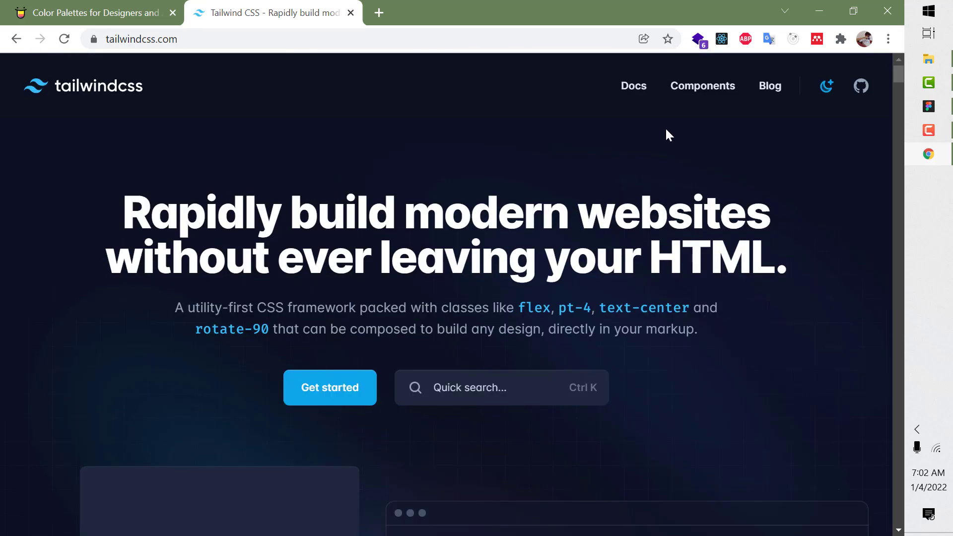
Step: Open the Tailwind CSS documentation after a brief visit to its Components page
click(682, 90)
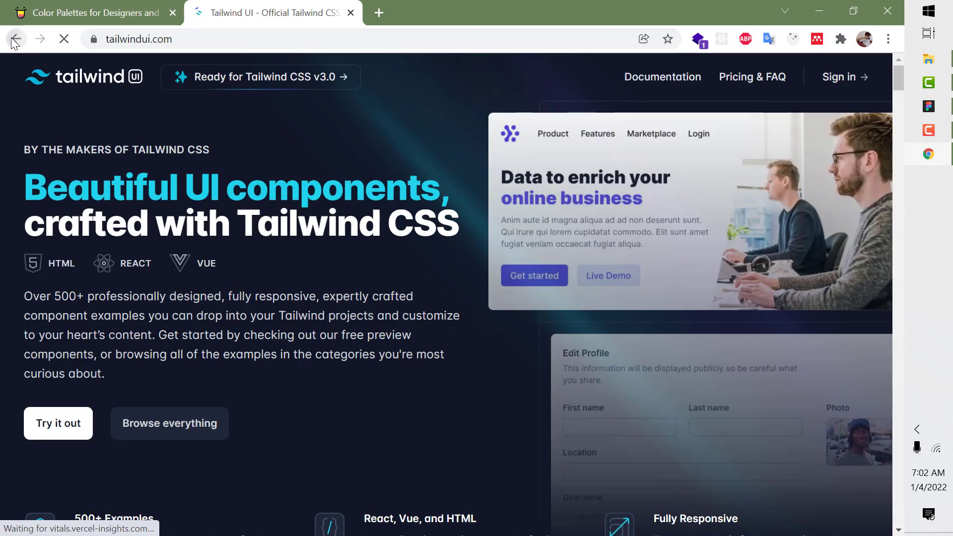
click(15, 40)
click(631, 89)
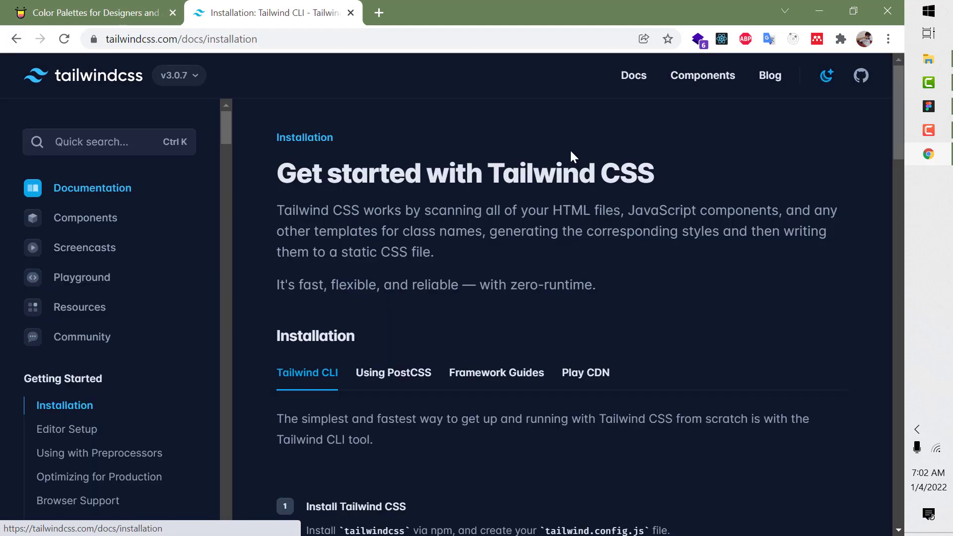
scroll(157, 266, down, 3)
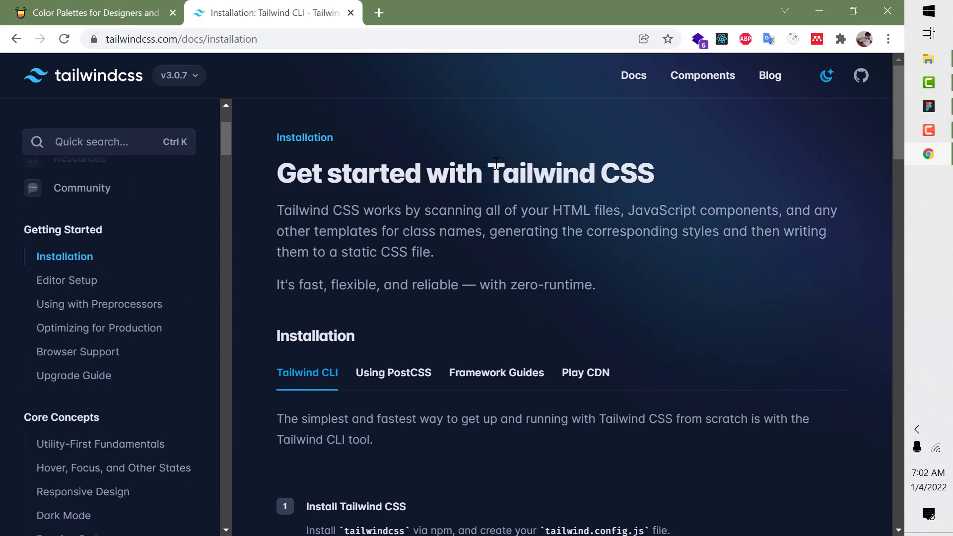
Step: Search the documentation for color and look through the Text Color page
click(102, 146)
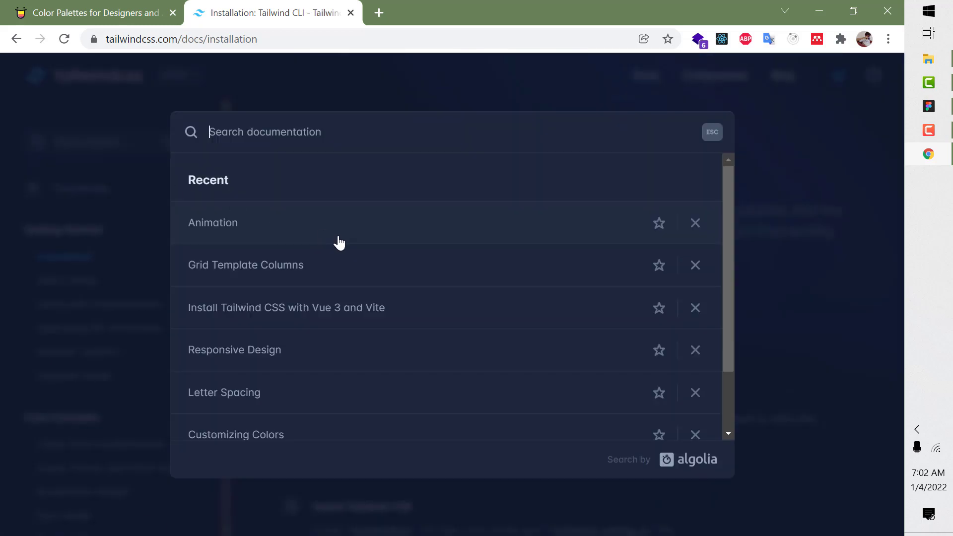
text(color)
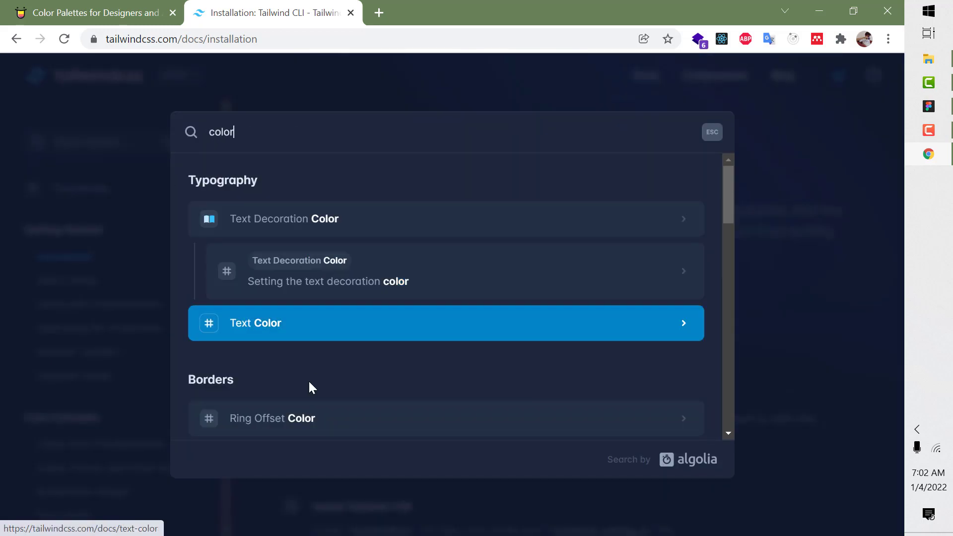
scroll(309, 382, down, 2)
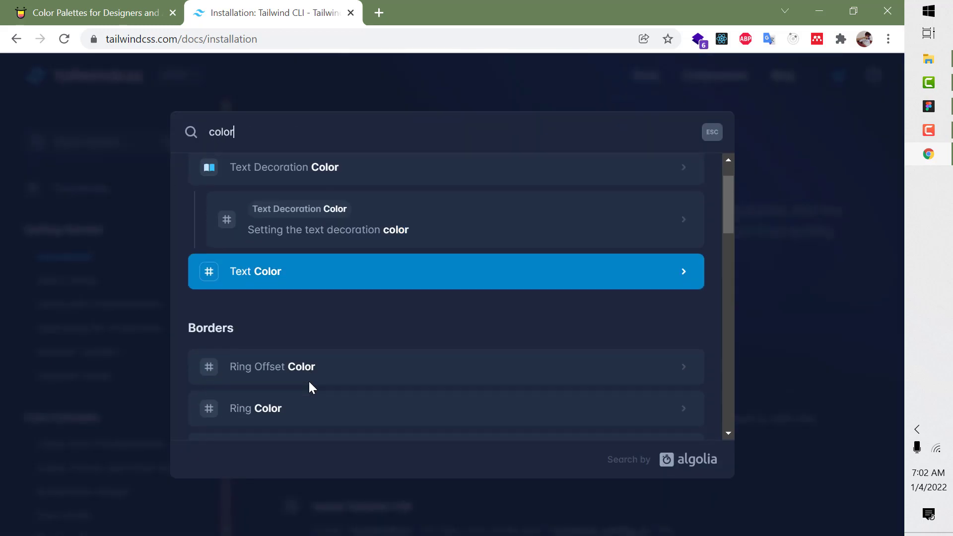
click(343, 262)
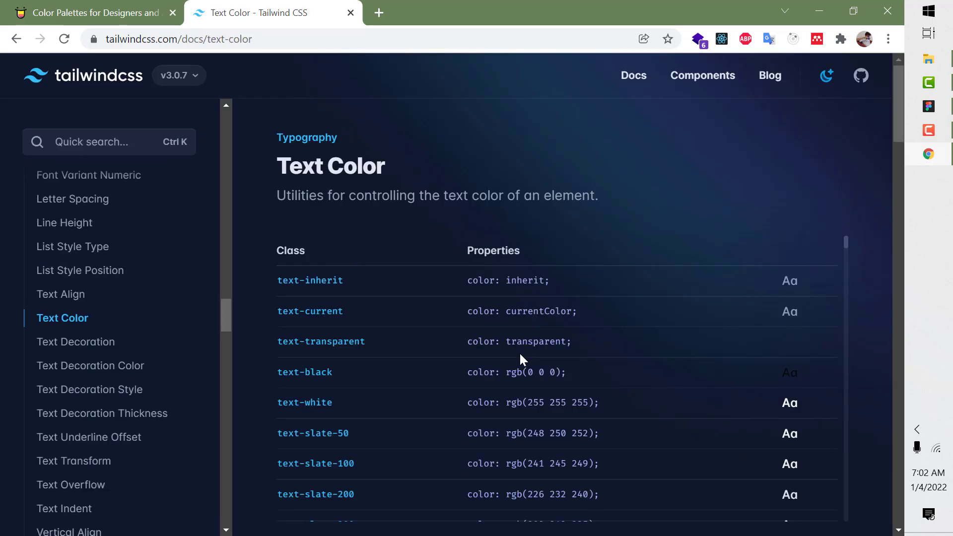
scroll(519, 357, down, 20)
scroll(526, 233, down, 20)
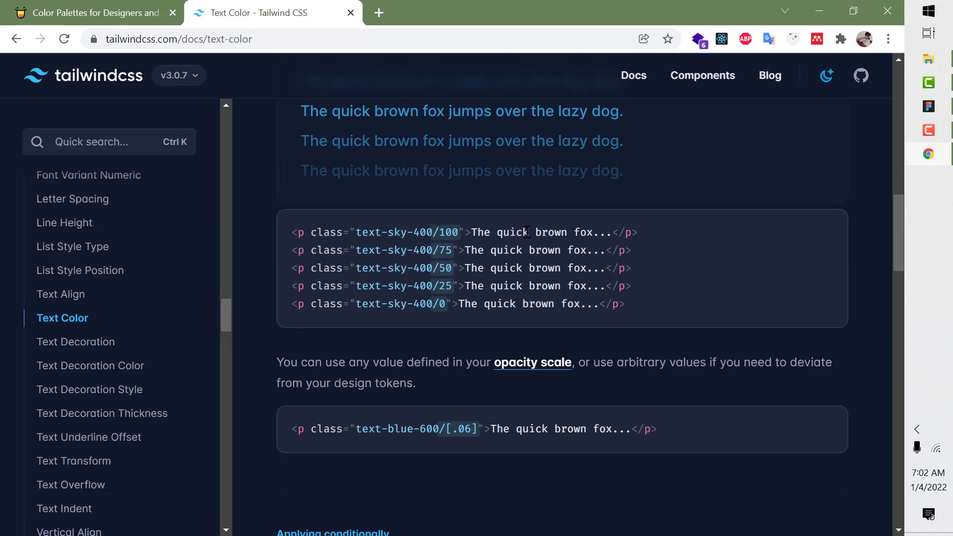
scroll(526, 239, down, 10)
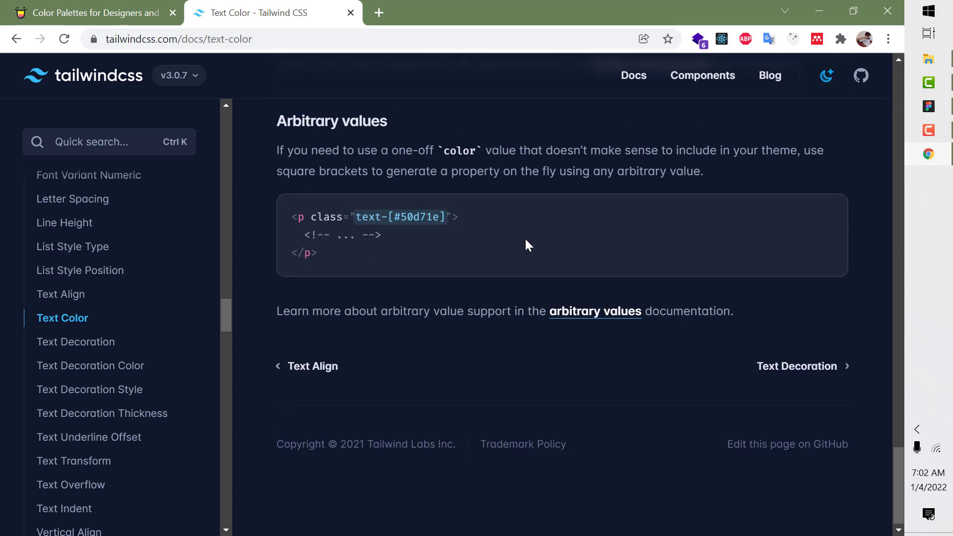
Step: Search the documentation for custom and open the Customizing Colors page
click(107, 143)
text(custom)
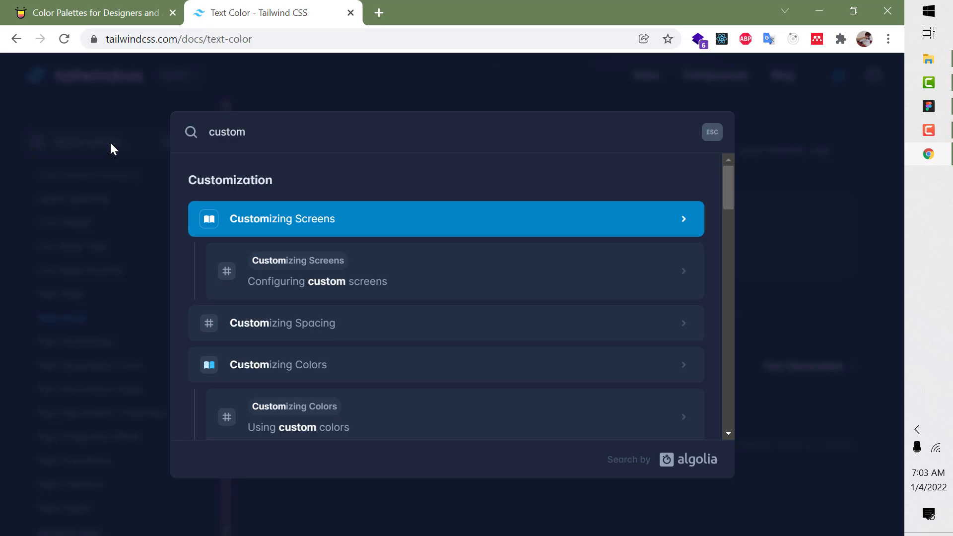
click(199, 370)
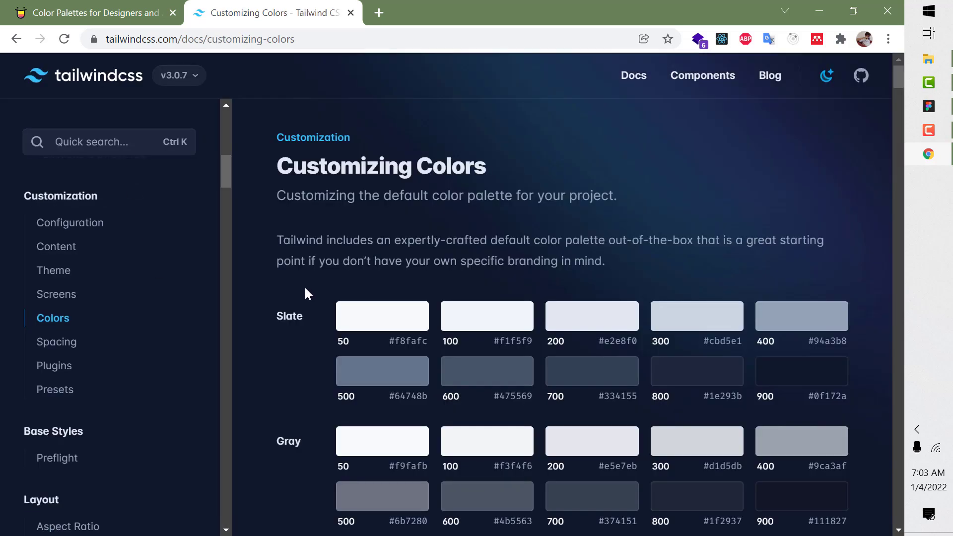
Step: Examine the shades in Tailwind's default color palette, briefly switching to Figma and back to Chrome
scroll(305, 286, down, 7)
scroll(302, 342, up, 3)
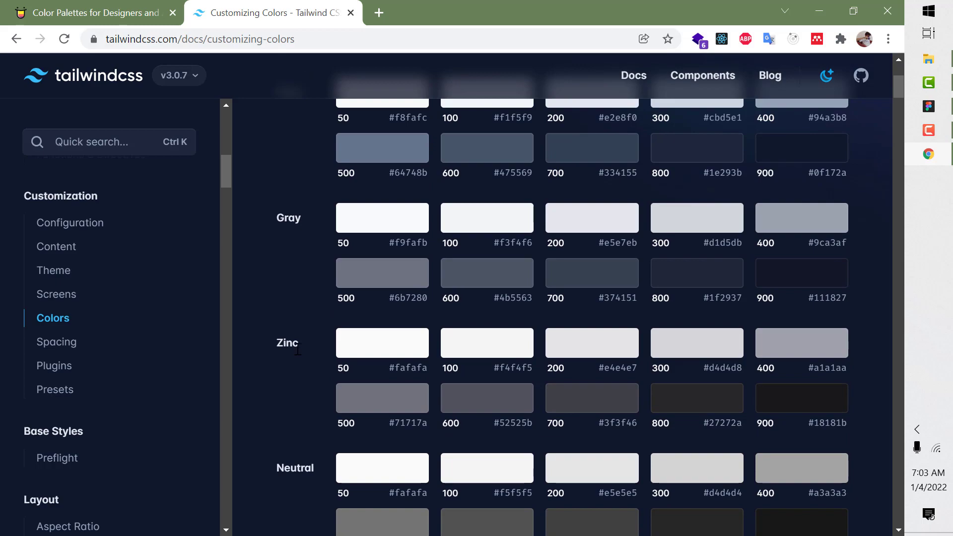
scroll(300, 347, up, 3)
scroll(300, 349, down, 3)
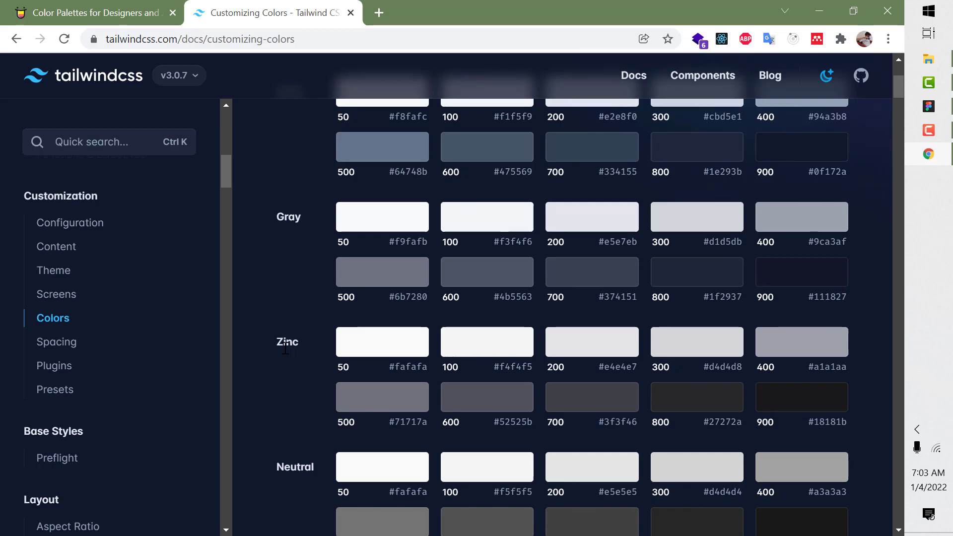
scroll(285, 347, down, 17)
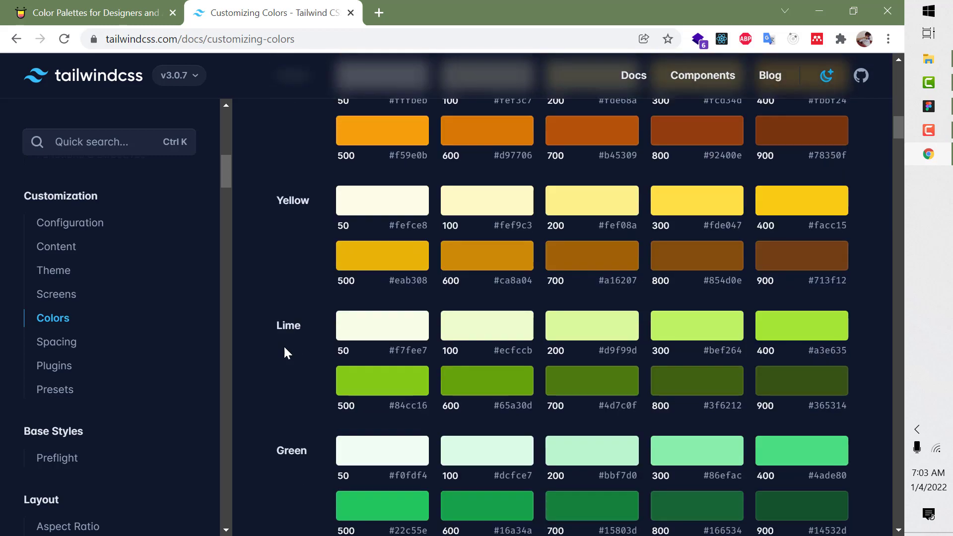
scroll(285, 350, up, 18)
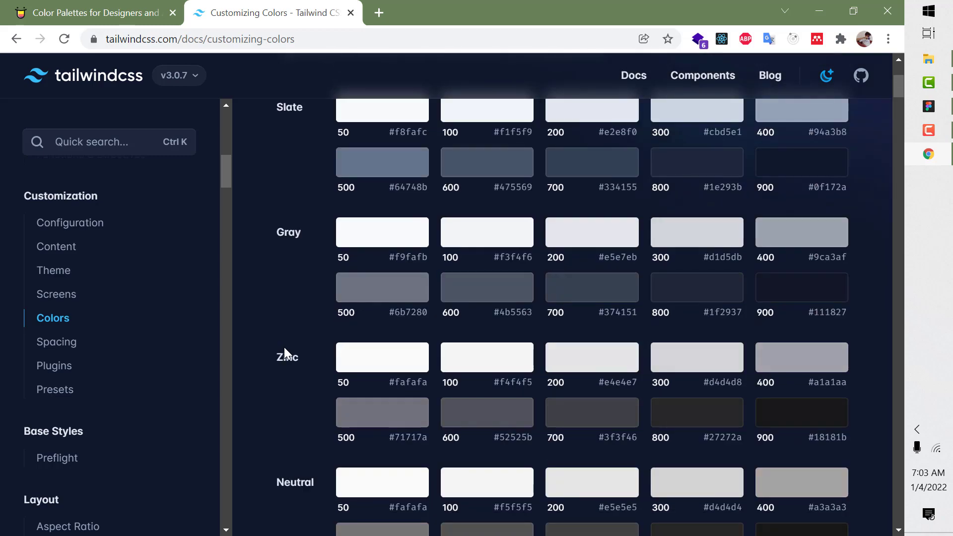
scroll(285, 350, up, 1)
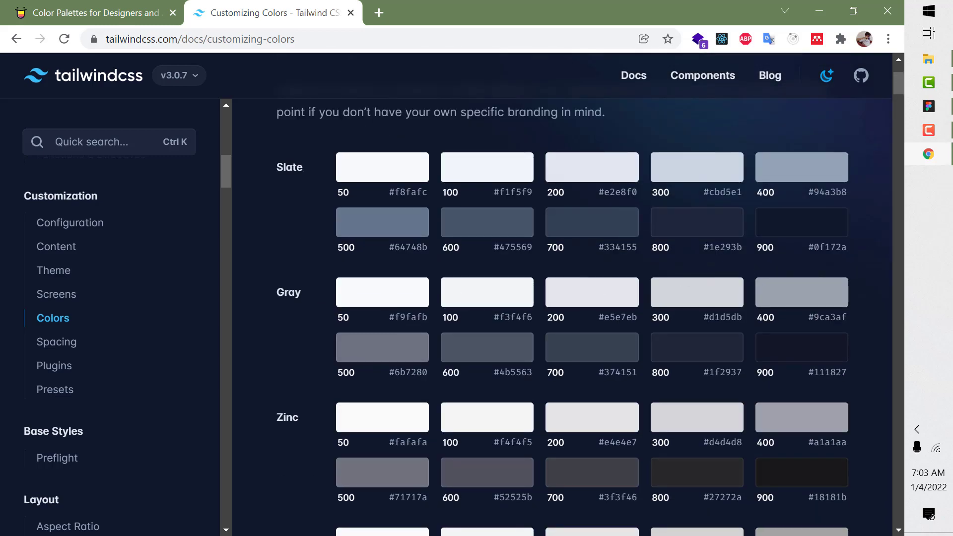
click(928, 107)
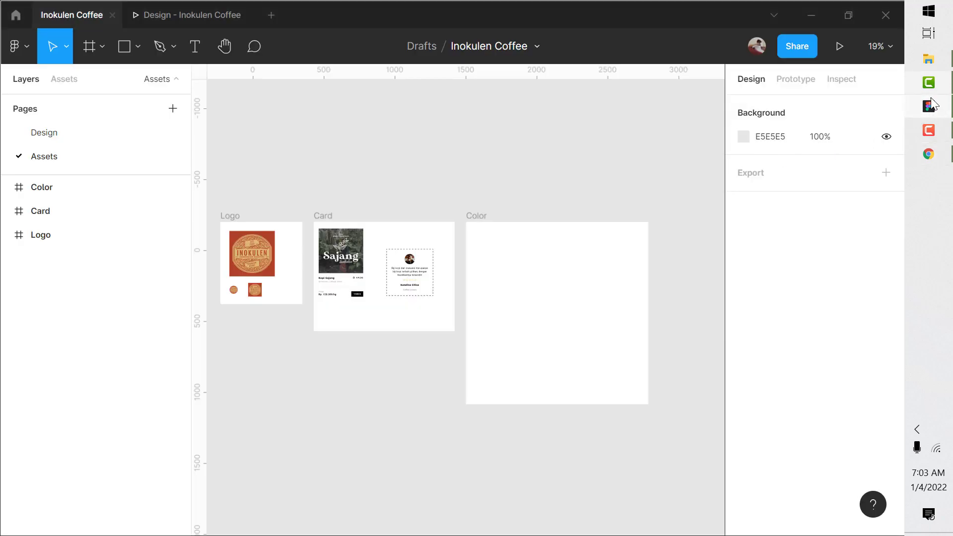
click(929, 149)
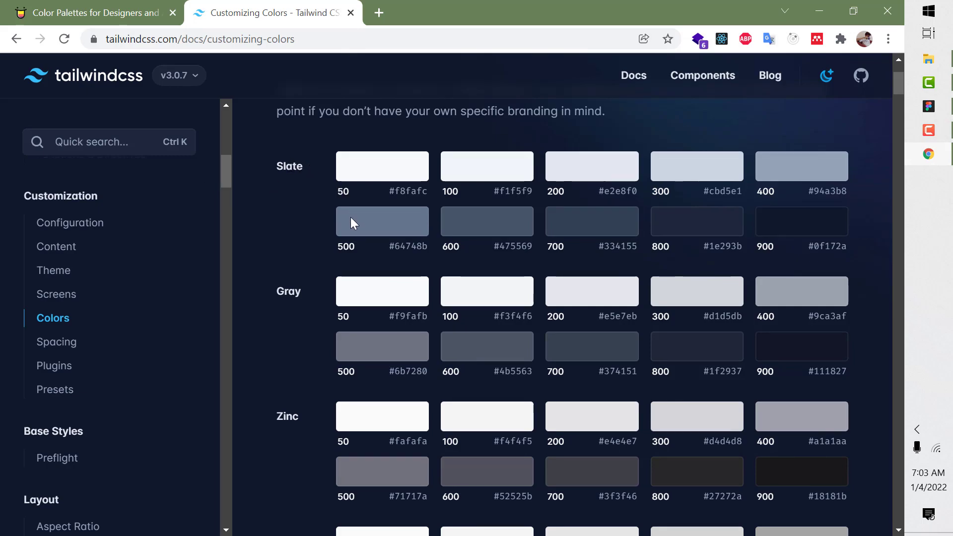
Step: Examine the neutral palettes from Slate to Stone, comparing their shades and hex codes
scroll(351, 217, down, 1)
scroll(350, 218, down, 2)
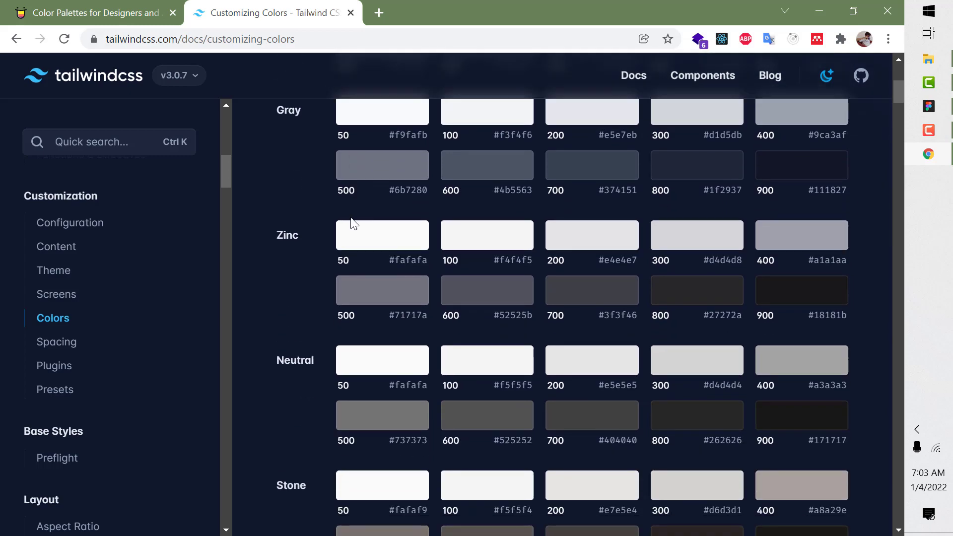
scroll(351, 219, down, 1)
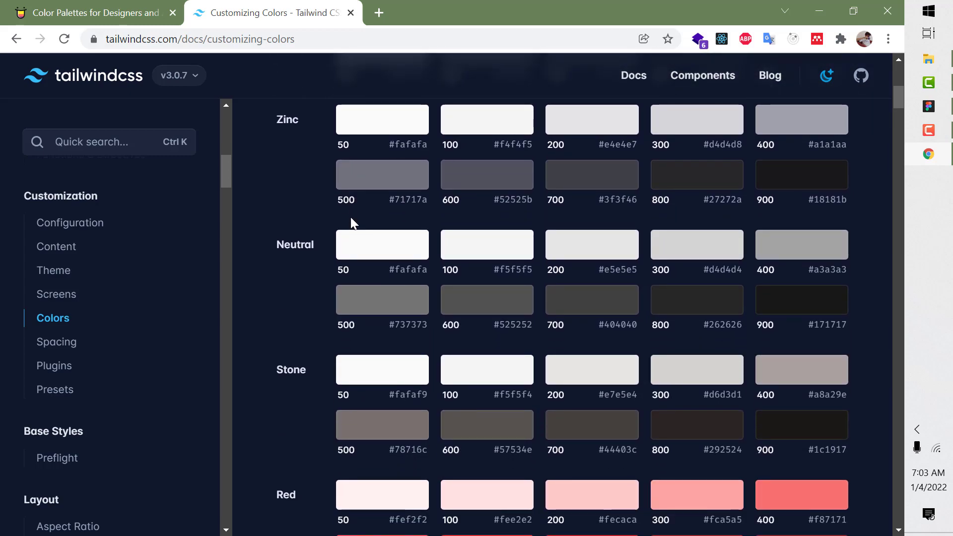
scroll(350, 217, down, 2)
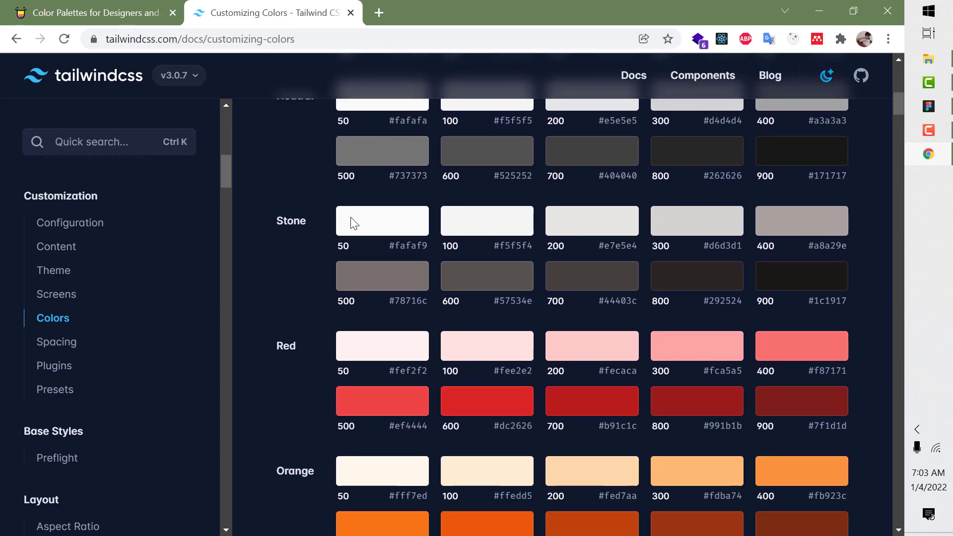
scroll(353, 223, up, 2)
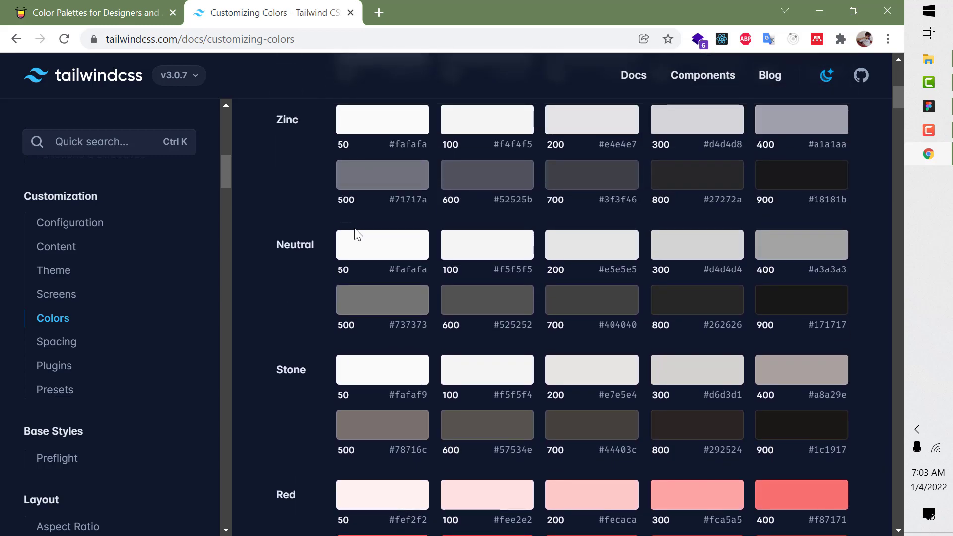
scroll(356, 233, up, 2)
scroll(355, 227, up, 3)
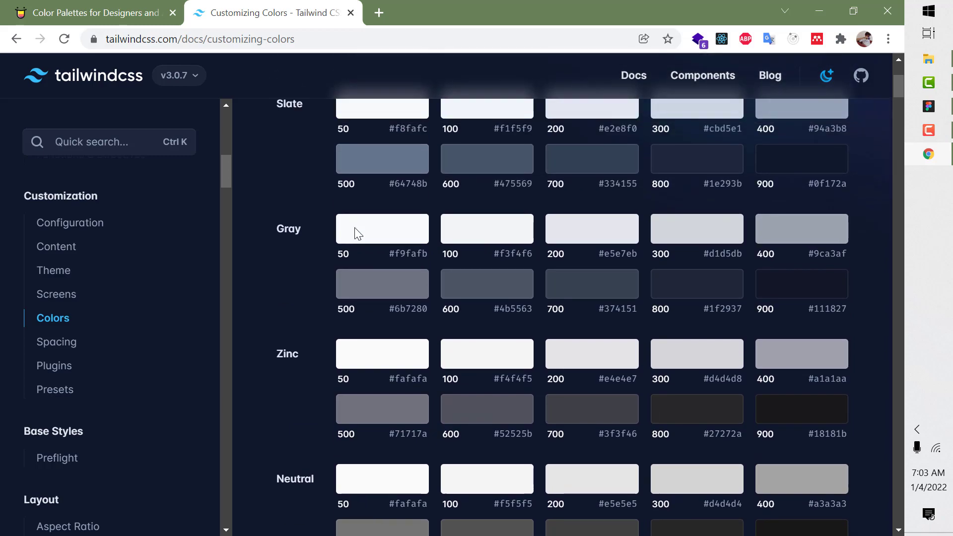
scroll(359, 240, down, 1)
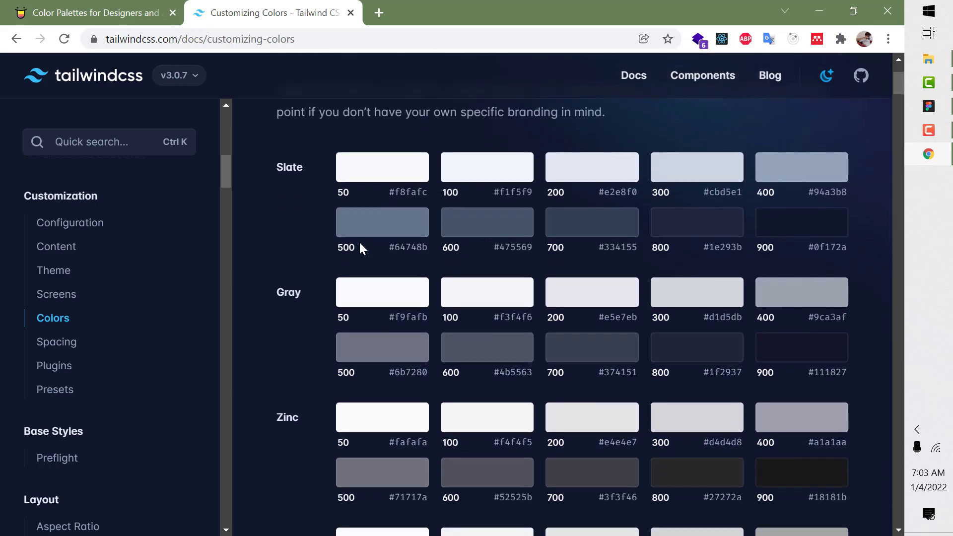
scroll(359, 246, down, 2)
scroll(361, 248, up, 2)
scroll(360, 243, down, 2)
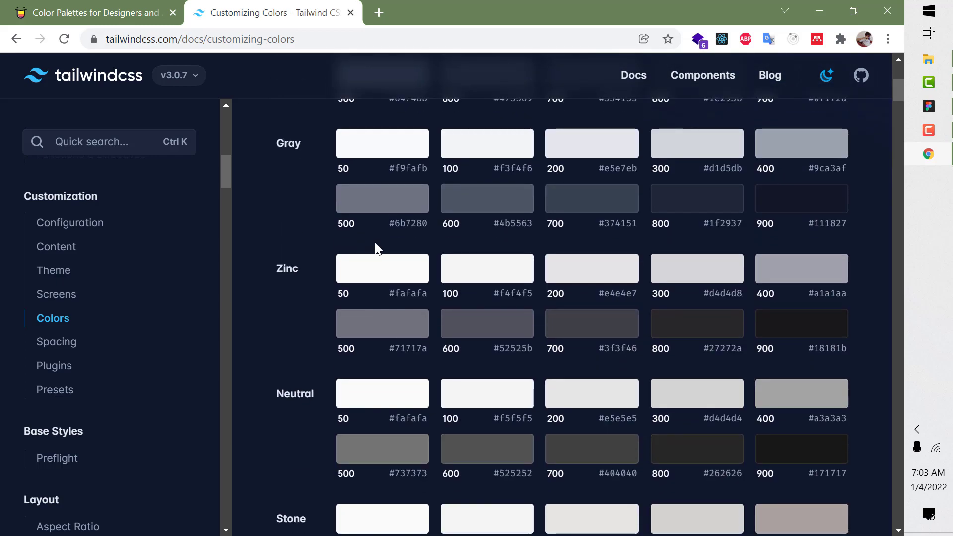
scroll(383, 298, down, 1)
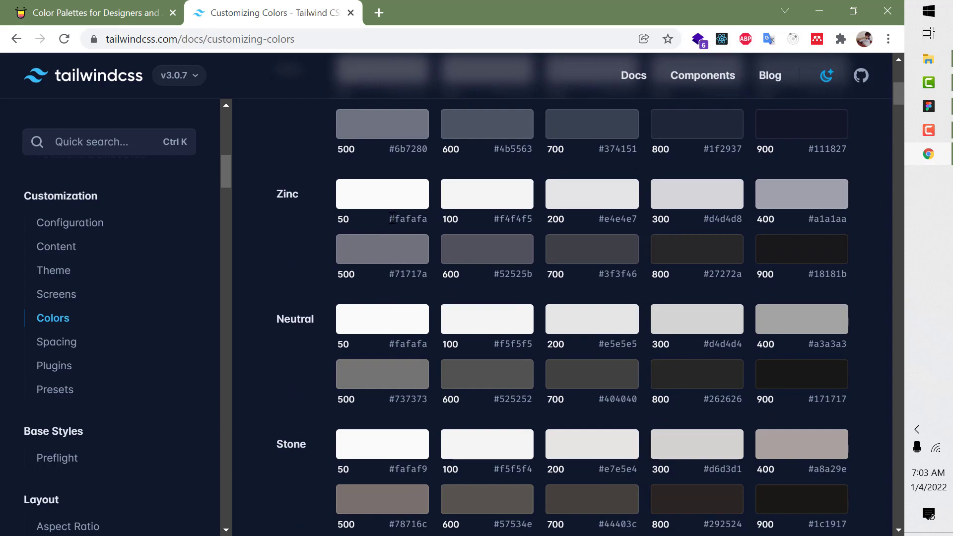
Step: Copy the Zinc 50 hex code, switch to Figma and place a 100 × 100 rectangle in the Color frame's upper-left area
drag(422, 227, 428, 222)
key(alt+Tab)
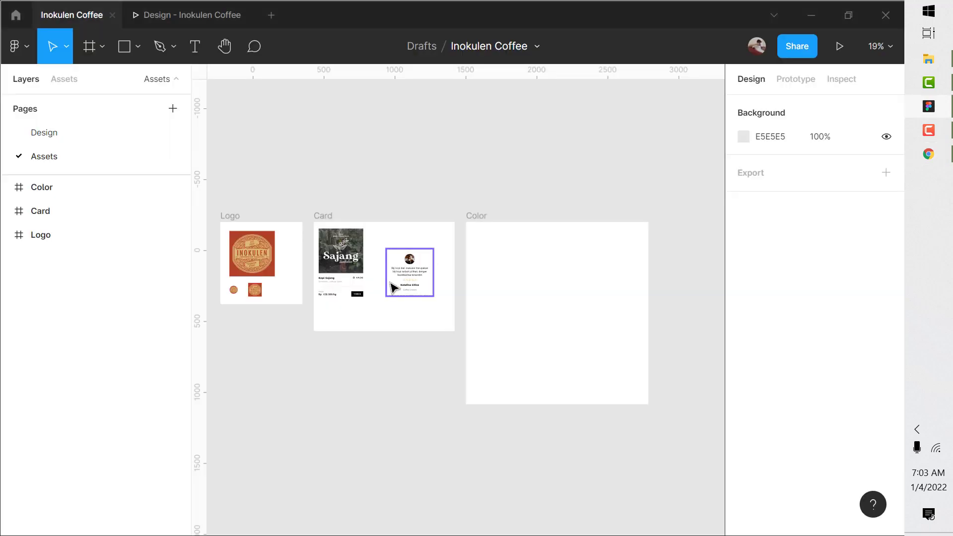
scroll(559, 266, up, 3)
click(120, 40)
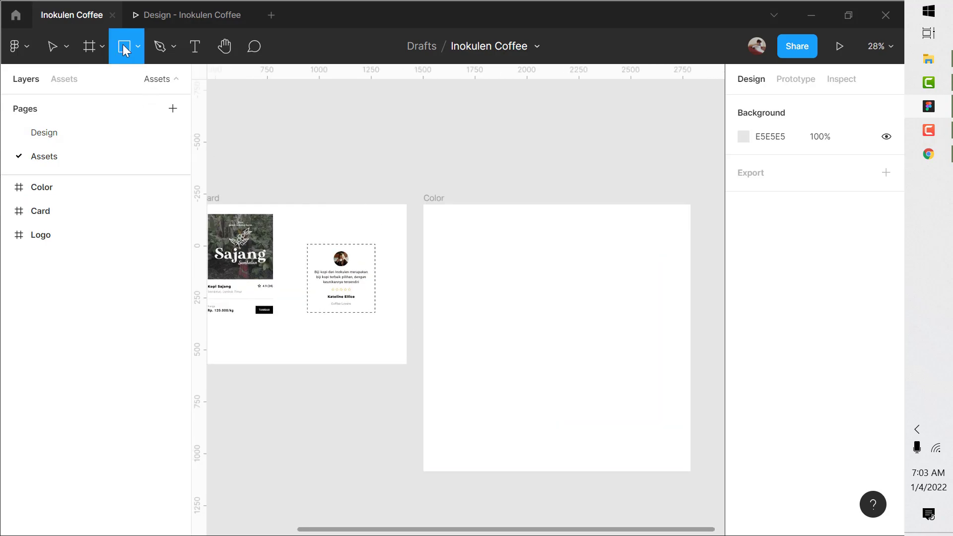
scroll(536, 280, up, 1)
click(448, 244)
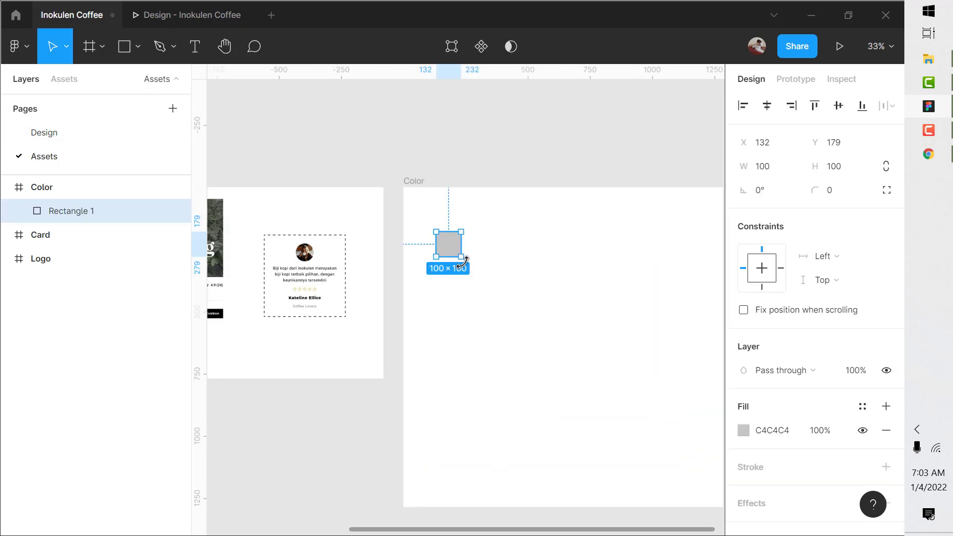
Step: Set the rectangle's fill to FAFAFA
scroll(446, 243, up, 2)
scroll(777, 308, down, 2)
click(770, 370)
text(#fafafa)
key(Return)
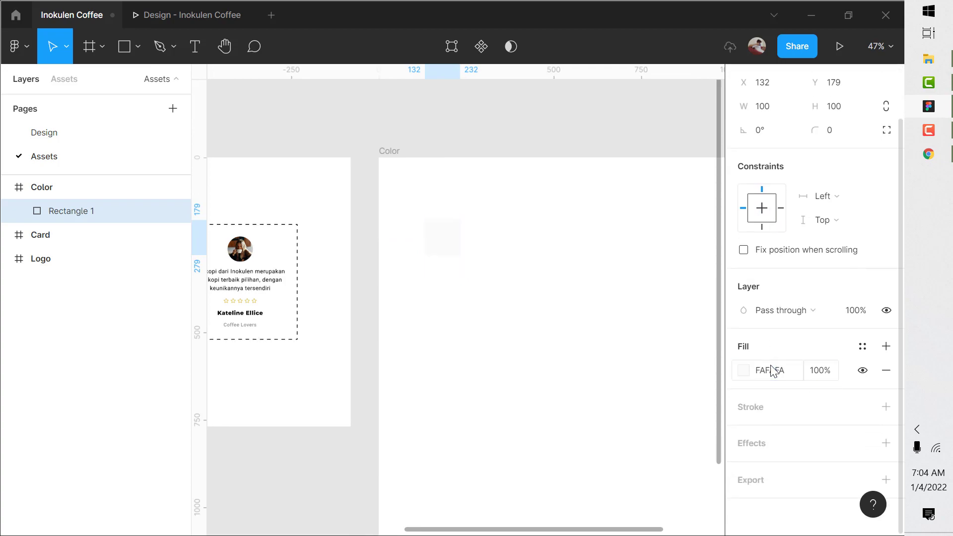
Step: Add a drop shadow to the FAFAFA square and set the shadow's opacity to 16%
click(476, 285)
scroll(457, 268, up, 5)
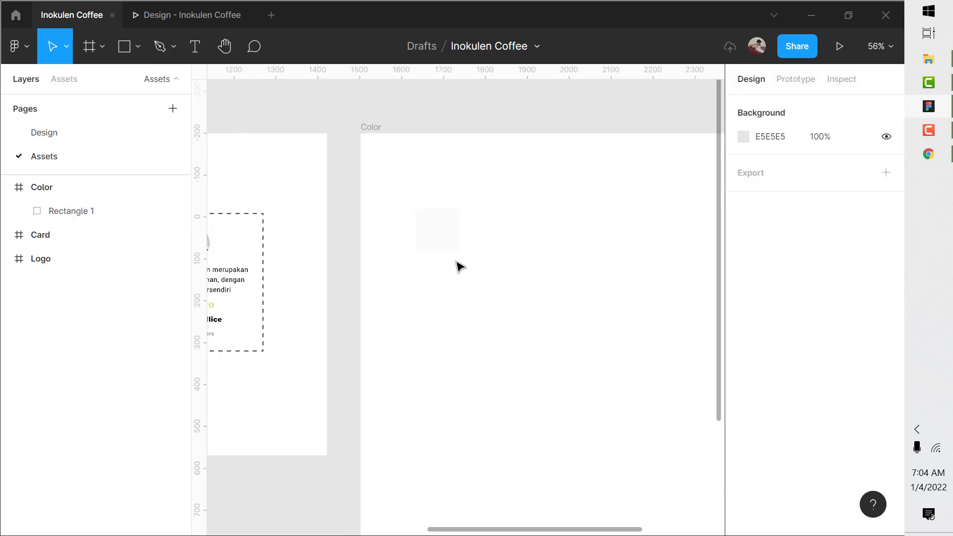
click(456, 212)
scroll(459, 263, down, 3)
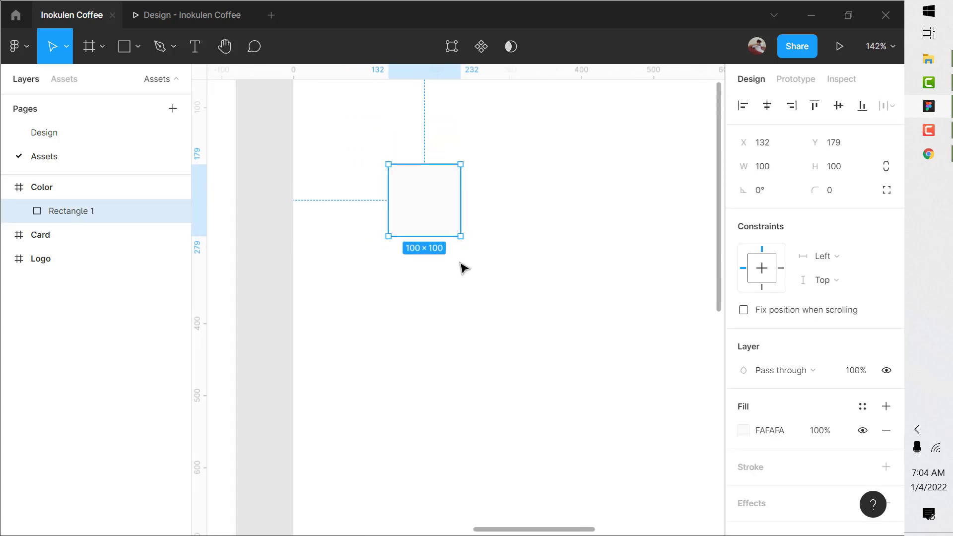
scroll(843, 348, down, 2)
click(886, 443)
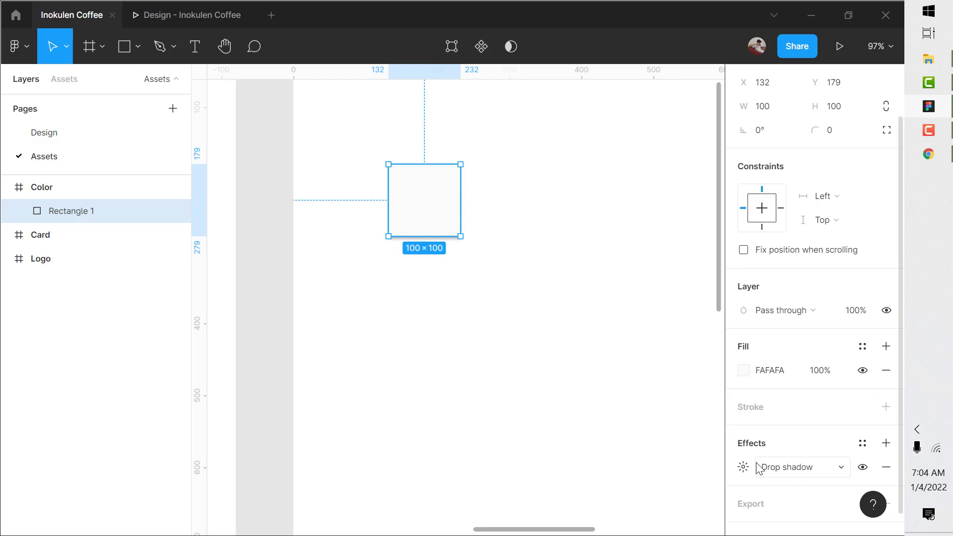
click(737, 466)
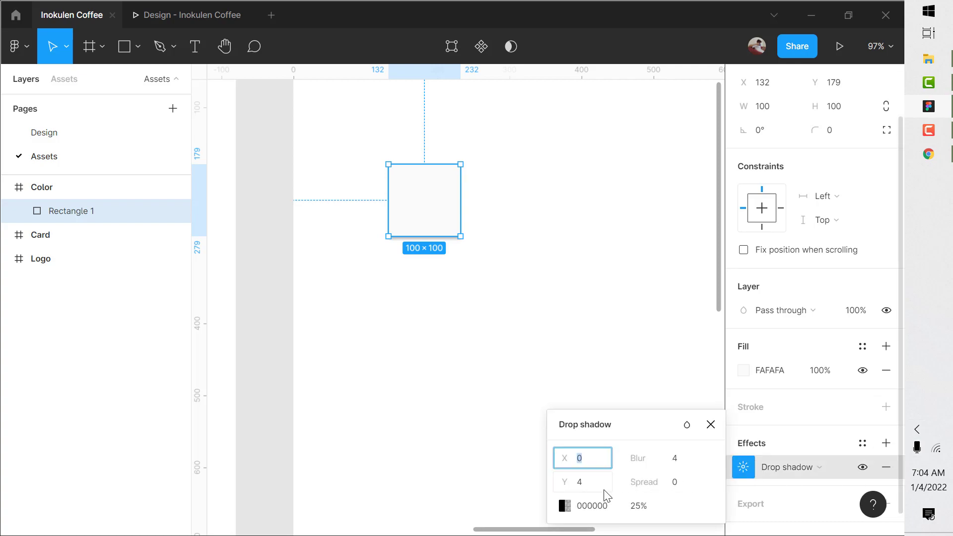
click(640, 507)
key(Down)
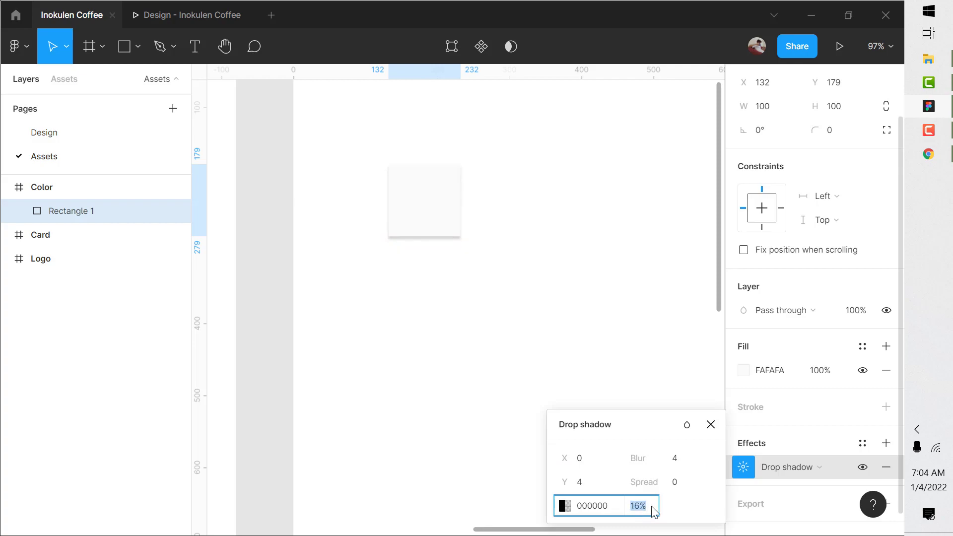
Step: Try a spread of 3 on the square's drop shadow
click(679, 487)
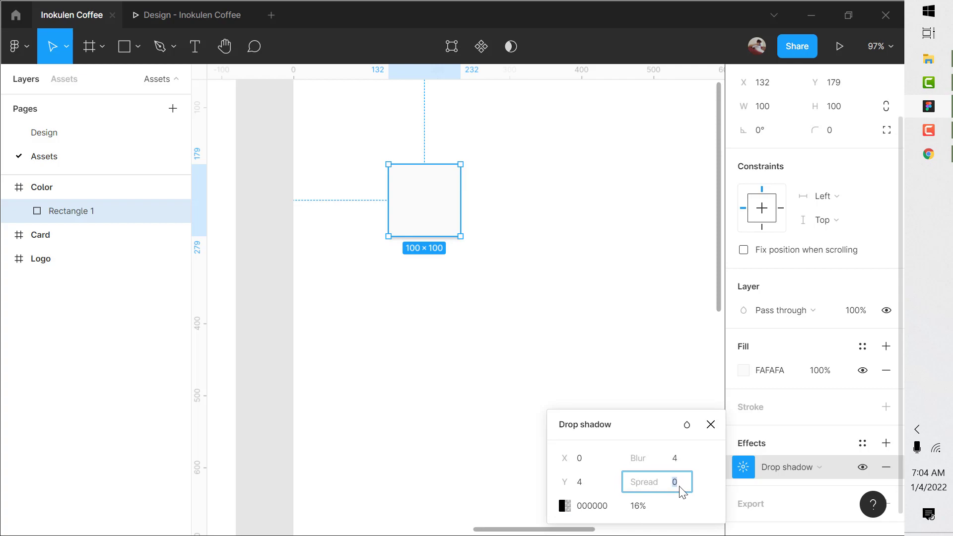
key(Up)
key(Up)
key(Up)
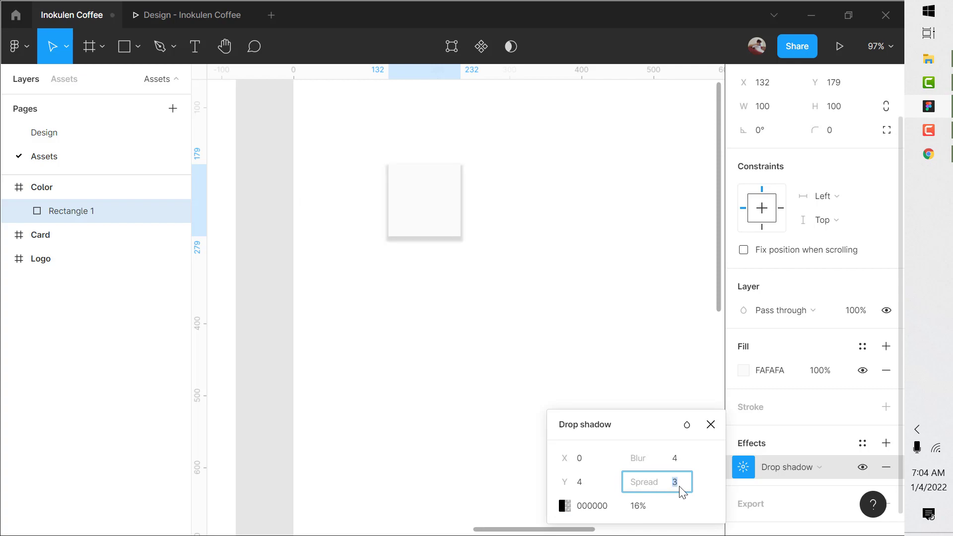
Step: Set the drop shadow's blur to 10, close its settings and deselect the square
click(682, 465)
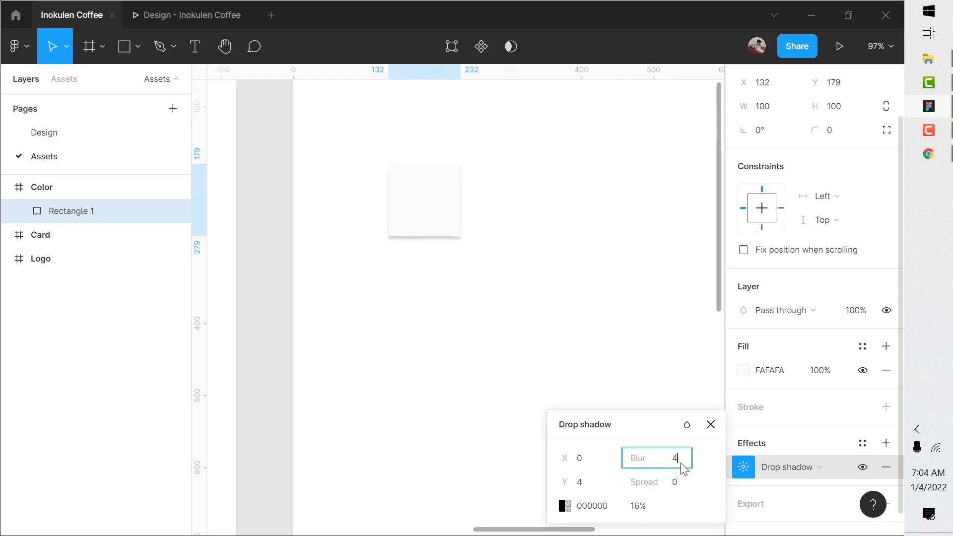
text(10)
key(Return)
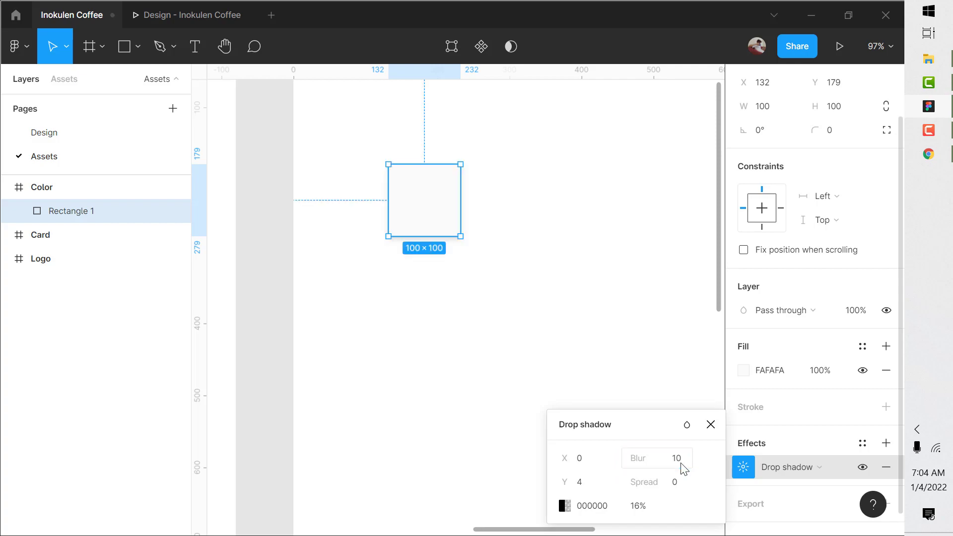
click(710, 424)
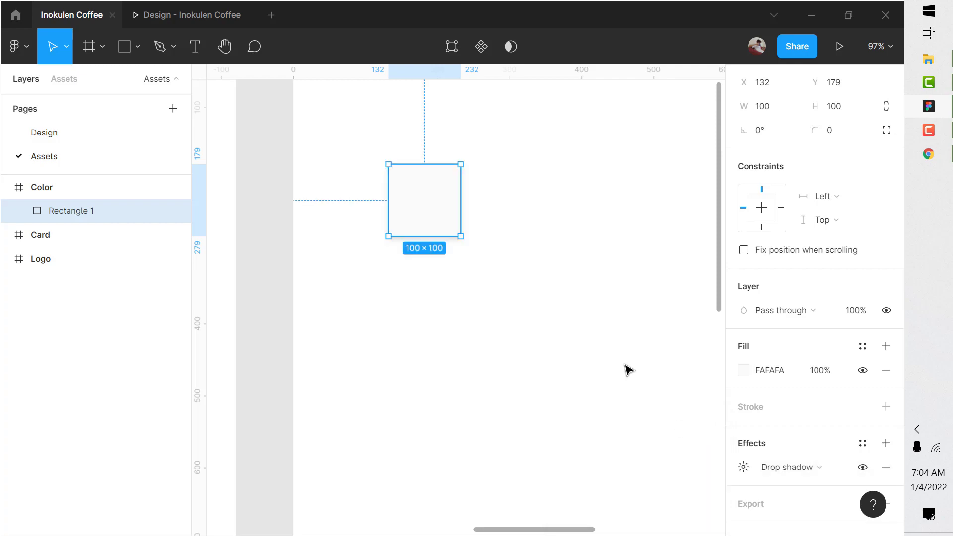
click(457, 351)
scroll(351, 310, down, 4)
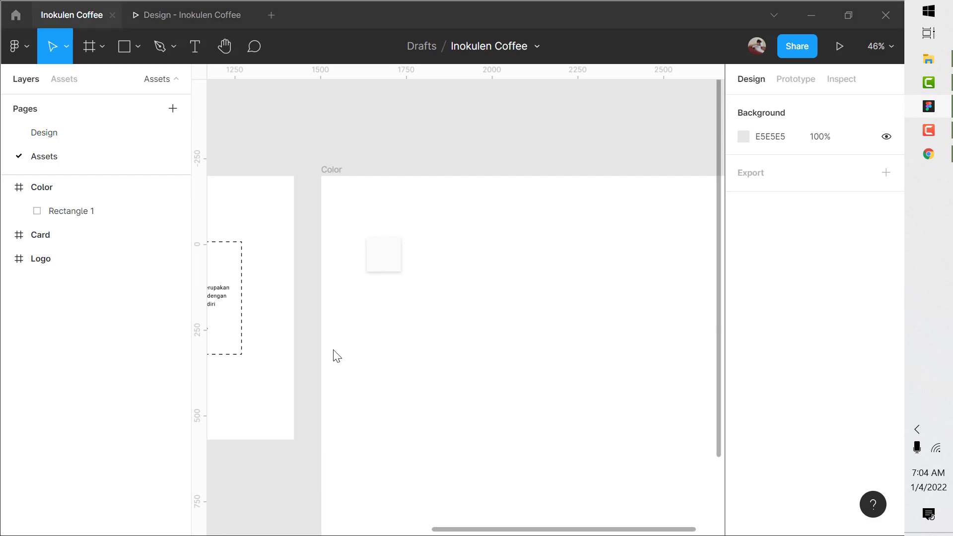
Step: Copy the Zinc 100 hex code #f4f4f5 from the Tailwind palette in Chrome and return to the selected square in Figma
key(alt+Tab)
drag(493, 219, 534, 221)
key(ctrl+c)
key(alt+Tab)
click(370, 255)
key(alt+Tab)
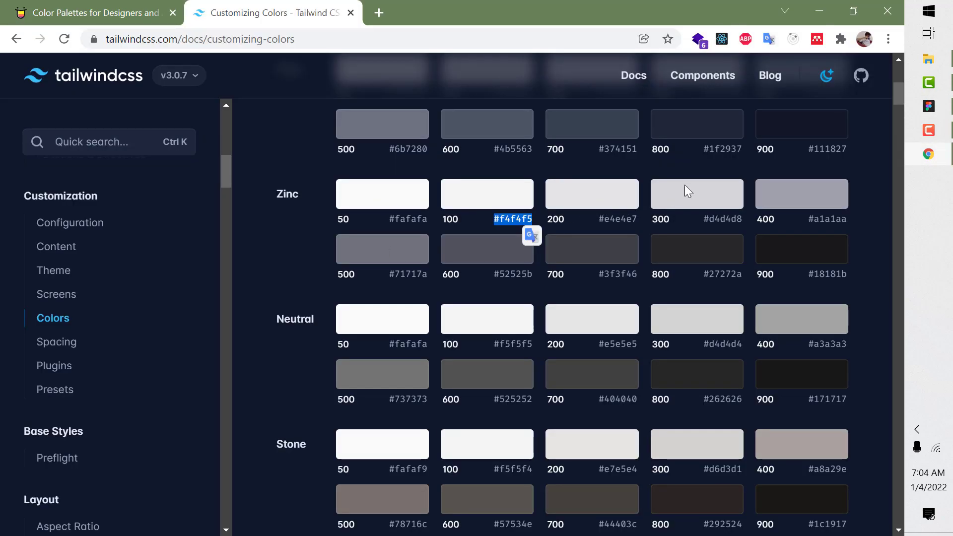
key(alt+Tab)
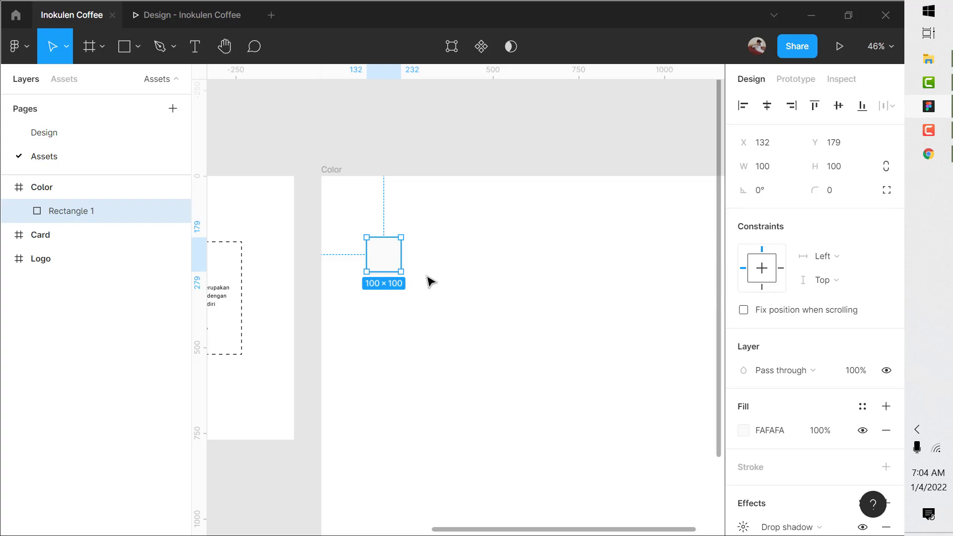
Step: Duplicate the square into a horizontal row of five evenly spaced squares, 50 px apart
scroll(351, 253, down, 2)
drag(380, 258, 444, 257)
drag(383, 287, 563, 253)
click(558, 254)
Step: Duplicate the row of squares 50 px below the first, making a two-row grid of ten squares
drag(558, 254, 523, 294)
key(Up)
key(Up)
key(ctrl+d)
shift+click(379, 298)
click(481, 296)
click(476, 336)
scroll(421, 292, up, 2)
scroll(422, 292, up, 2)
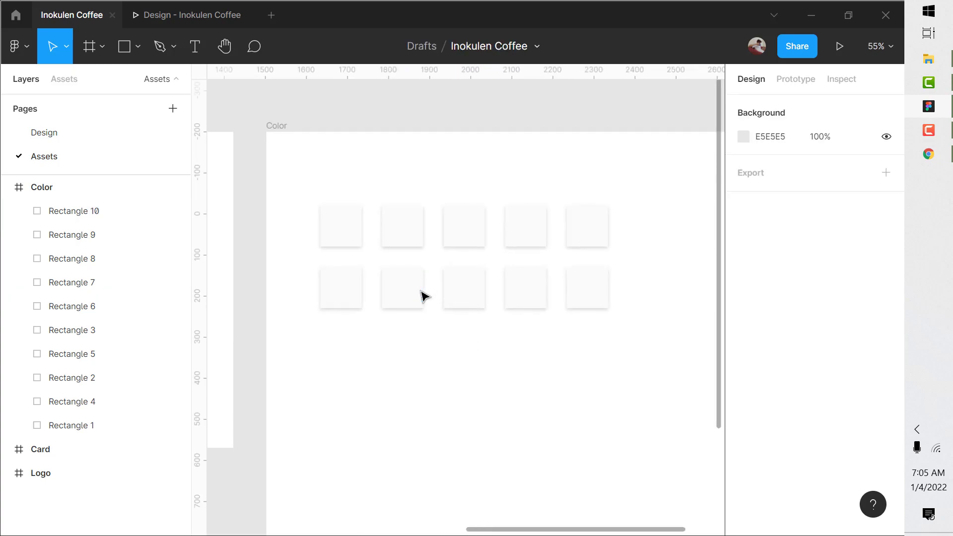
Step: Set the fill of the second square in the upper row to F4F4F5 using the copied Zinc 100 code
key(alt+Tab)
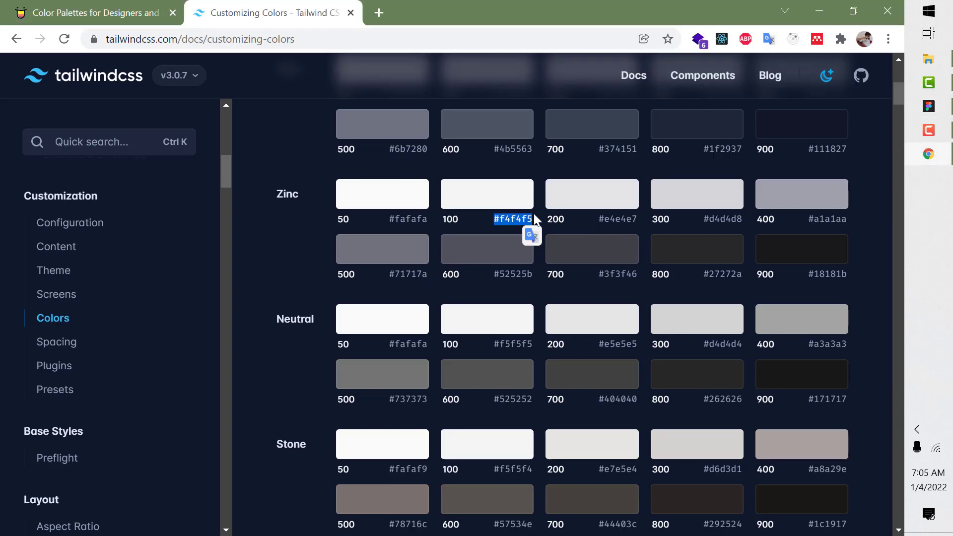
key(alt+Tab)
click(410, 244)
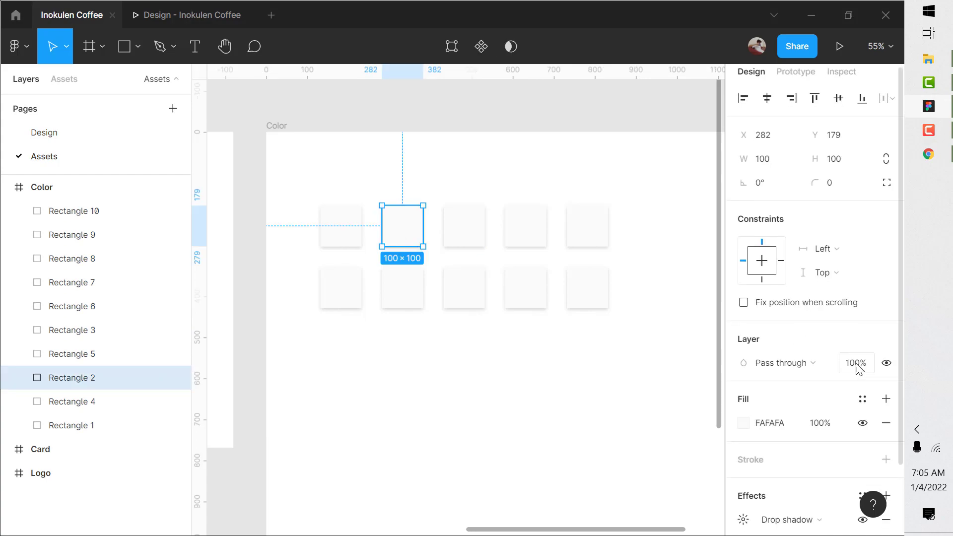
scroll(854, 366, down, 2)
click(776, 347)
key(ctrl+v)
Step: Copy the Zinc 200 code E4E4E7 from Chrome and apply it to the fourth square in the upper row
click(458, 232)
key(alt+Tab)
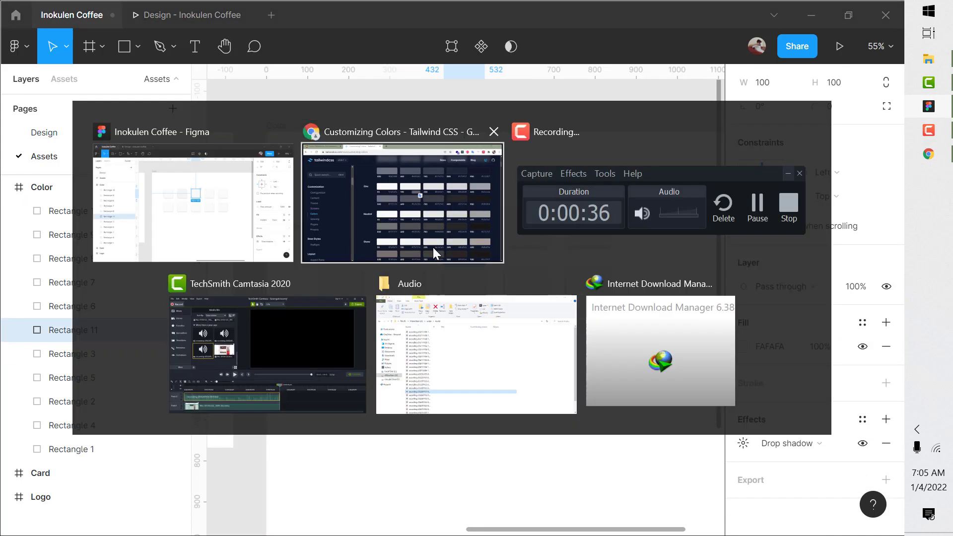
double_click(619, 220)
key(ctrl+c)
key(alt+Tab)
click(532, 226)
click(794, 346)
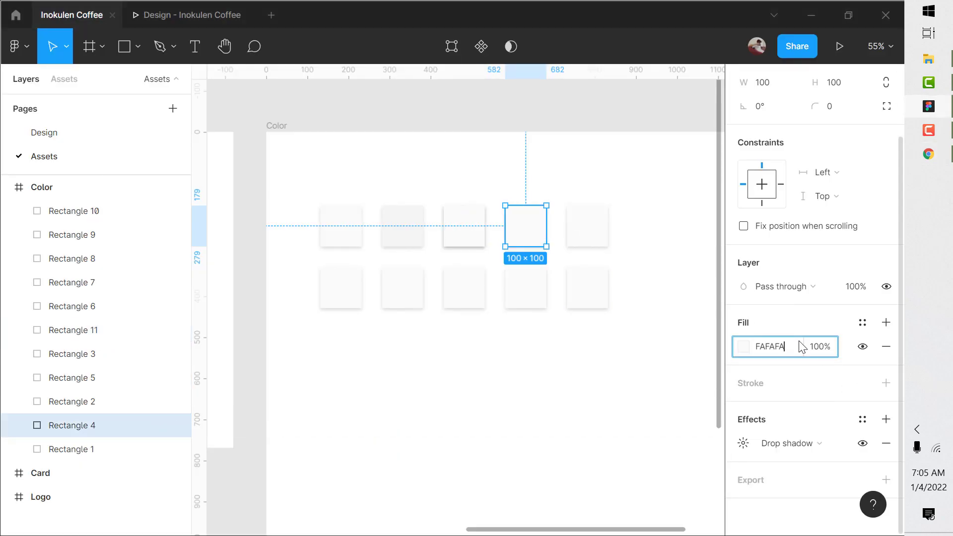
key(ctrl+v)
Step: Take the Zinc 300 code from Chrome and set the fifth square in the upper row to D4D4D8
click(587, 227)
key(alt+Tab)
double_click(723, 221)
key(alt+Tab)
click(769, 346)
text(D4D4D8)
Step: Compare the fills of the upper row's squares with the Zinc hex codes in Chrome, starting from Zinc 50
click(507, 237)
click(477, 237)
click(410, 236)
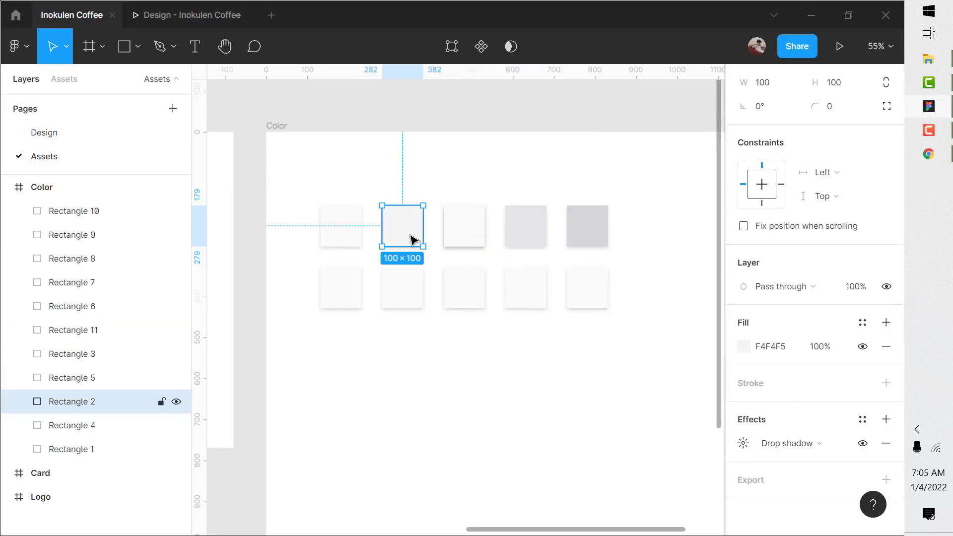
key(alt+Tab)
double_click(418, 222)
key(alt+Tab)
click(348, 237)
click(784, 349)
click(419, 236)
key(alt+Tab)
key(alt+Tab)
Step: Copy the Zinc 200 hex code and set the third square in the upper row to E4E4E7
click(467, 245)
key(alt+Tab)
double_click(618, 219)
key(ctrl+c)
key(alt+Tab)
click(775, 348)
key(ctrl+v)
Step: Copy the Zinc 300 hex code and set the fourth square in the upper row to D4D4D8
click(533, 240)
key(alt+Tab)
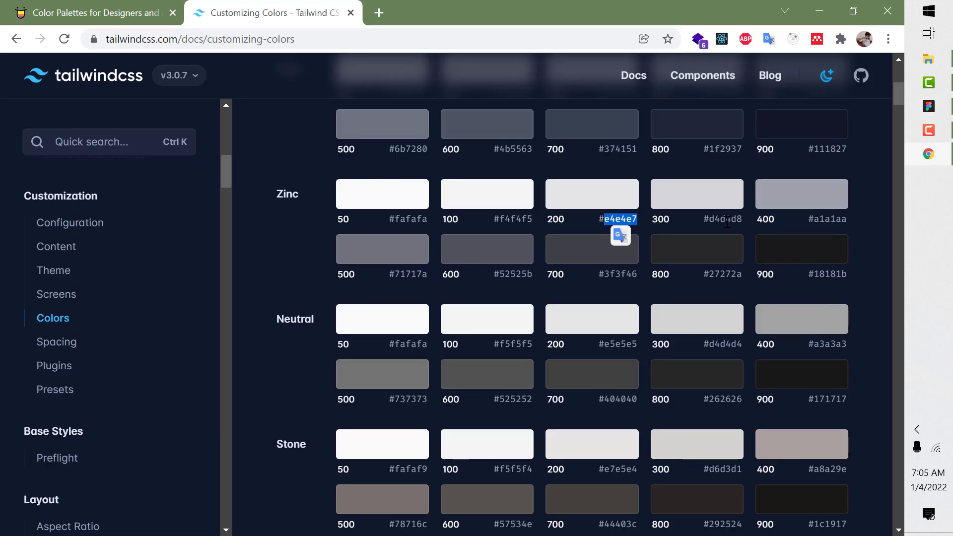
double_click(725, 220)
key(ctrl+c)
key(alt+Tab)
click(774, 347)
key(ctrl+v)
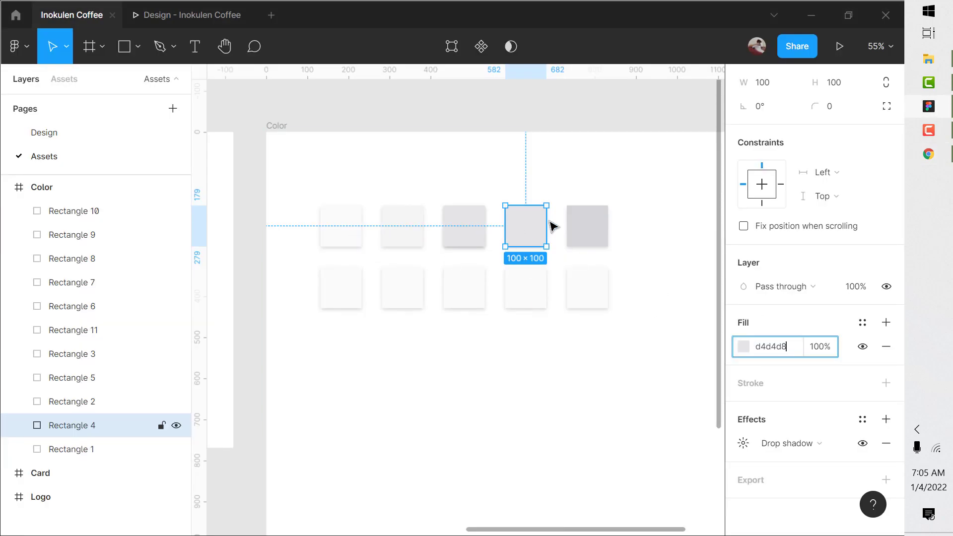
Step: Copy the Zinc 400 hex code and set the fifth square in the upper row to A1A1AA
click(591, 228)
key(alt+Tab)
double_click(814, 220)
key(ctrl+c)
key(alt+Tab)
click(773, 347)
key(ctrl+v)
Step: Copy the Zinc 500 hex code and set the first square in the lower row to 71717A
click(325, 281)
key(alt+Tab)
double_click(411, 274)
key(alt+Tab)
click(774, 347)
key(ctrl+v)
Step: Copy the Zinc 600 hex code and set the second square in the lower row to 52525B
click(401, 287)
key(alt+Tab)
double_click(516, 274)
key(ctrl+c)
key(alt+Tab)
key(ctrl+v)
Step: Copy the Zinc 700 hex code and set the third square in the lower row to 3F3F46
click(468, 285)
key(alt+Tab)
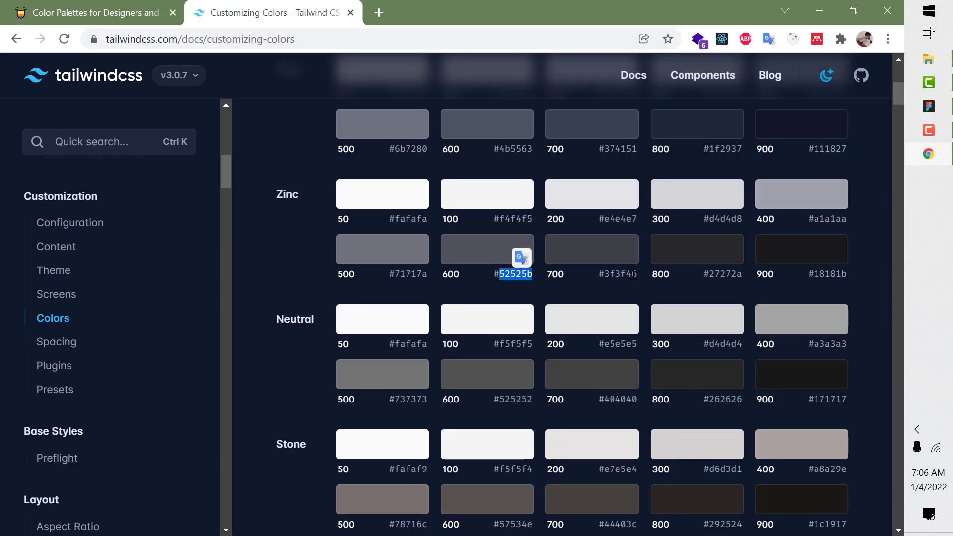
double_click(621, 274)
key(ctrl+c)
key(alt+Tab)
click(774, 346)
key(ctrl+v)
Step: Copy the Zinc 800 hex code and set the fourth square in the lower row to 27272A
click(525, 287)
double_click(722, 274)
key(ctrl+c)
key(alt+Tab)
click(774, 346)
key(ctrl+v)
Step: Copy the Zinc 900 hex code and set the fifth square in the lower row to 18181B
click(593, 295)
key(alt+Tab)
key(alt+Tab)
click(774, 347)
key(ctrl+v)
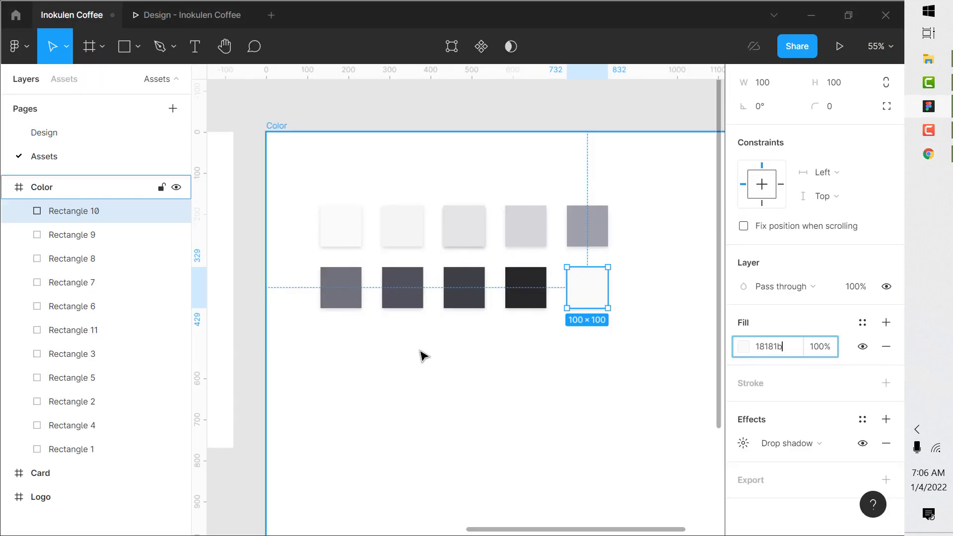
click(421, 355)
scroll(419, 356, down, 1)
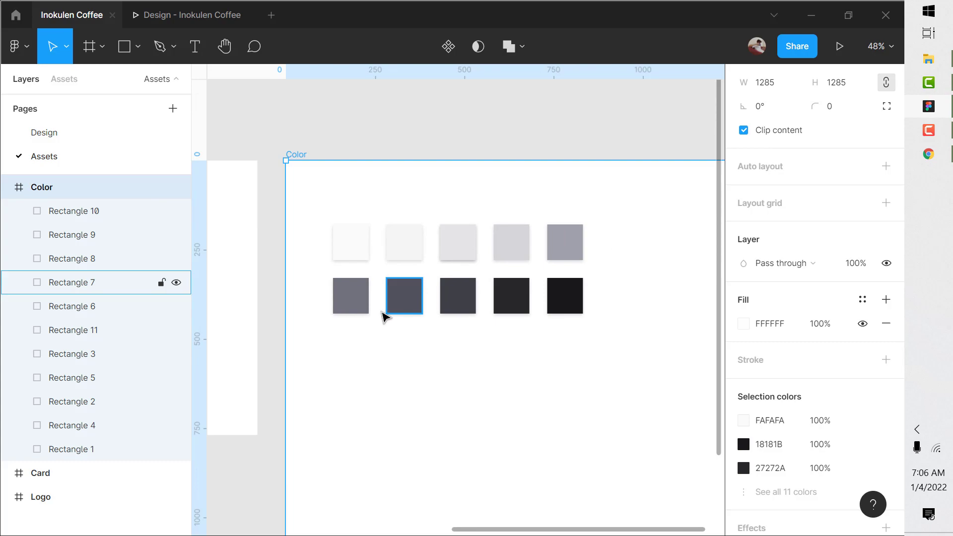
click(368, 253)
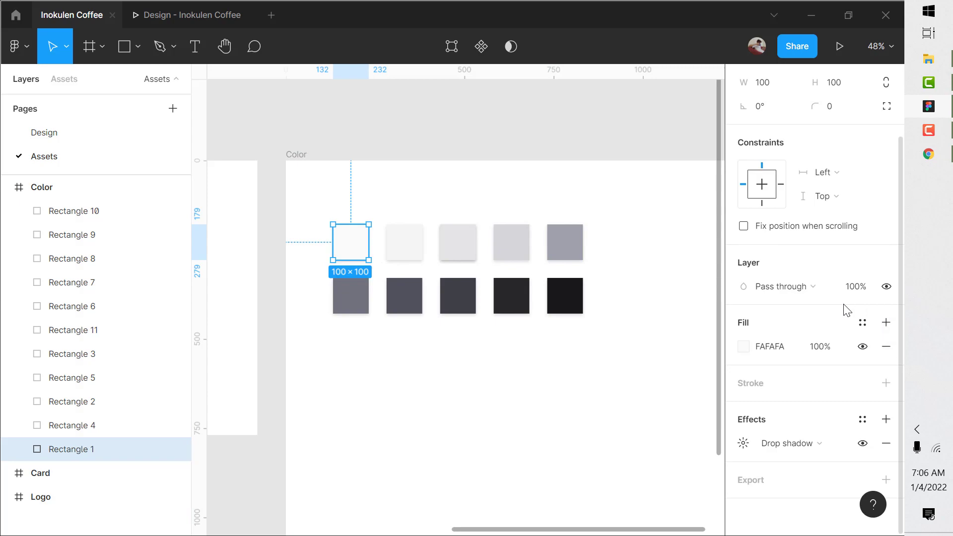
scroll(863, 288, up, 2)
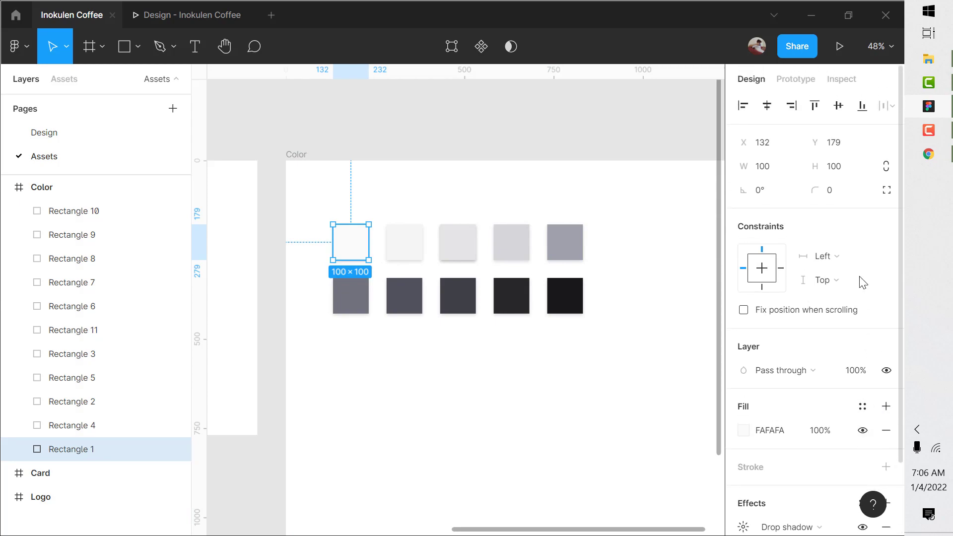
scroll(862, 273, down, 2)
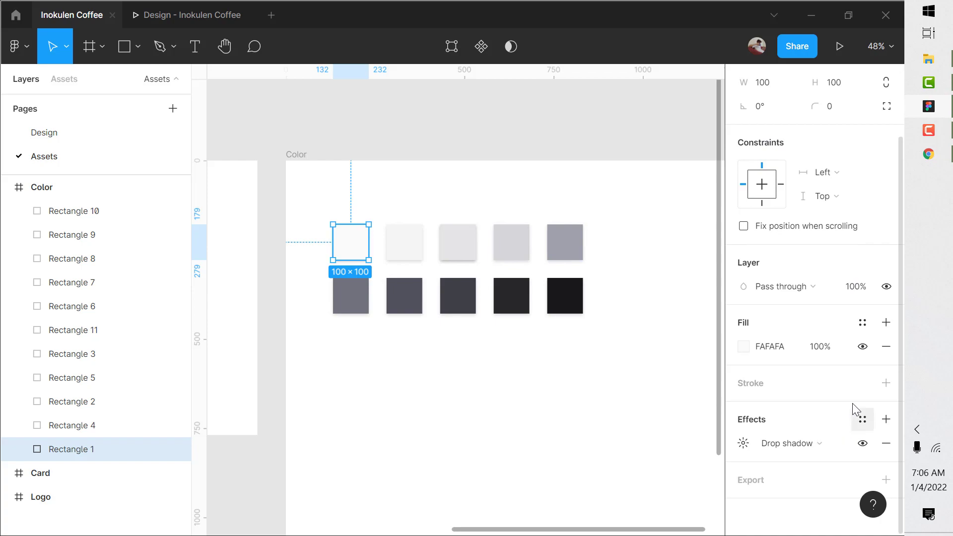
scroll(858, 366, up, 2)
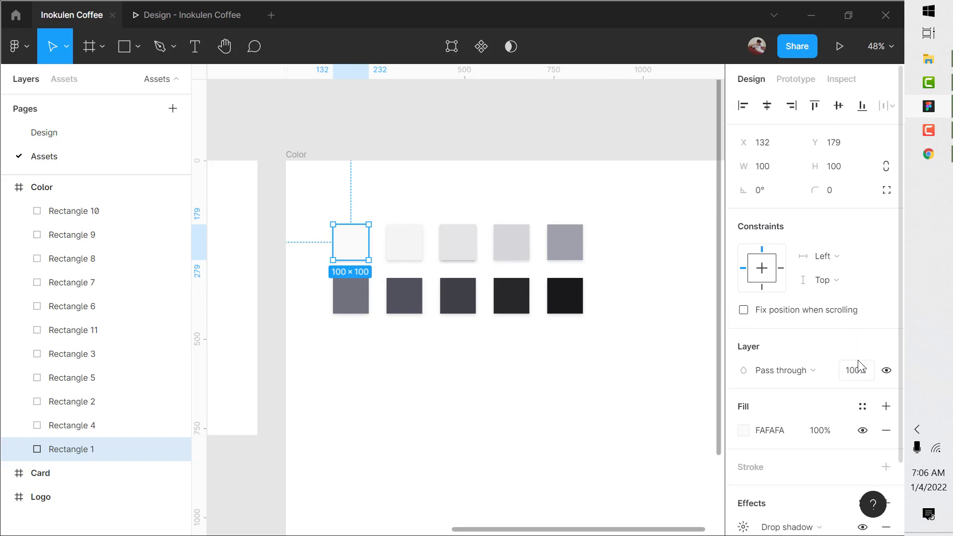
scroll(858, 366, down, 2)
click(862, 321)
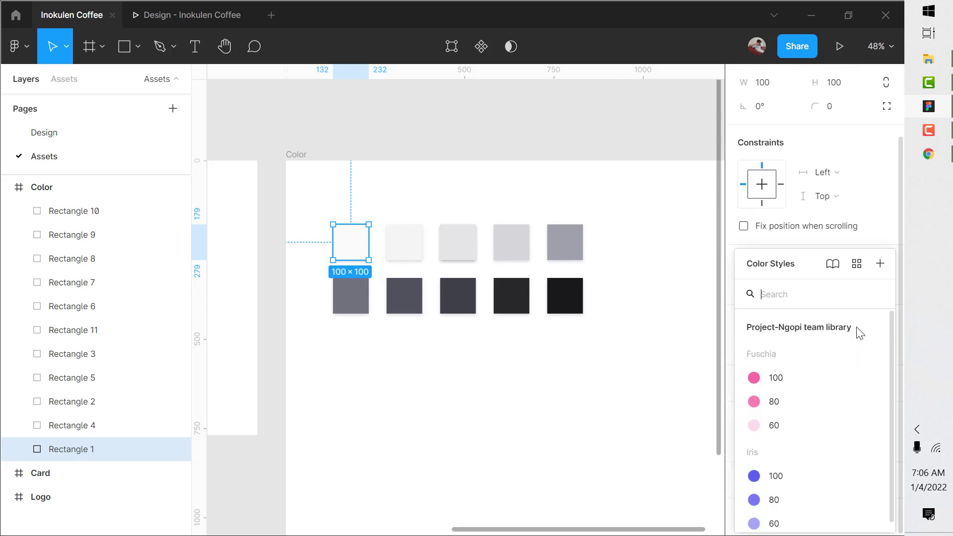
click(597, 374)
Step: Create a color style named color/gray-50 from the fill of the first square in the upper row
click(353, 255)
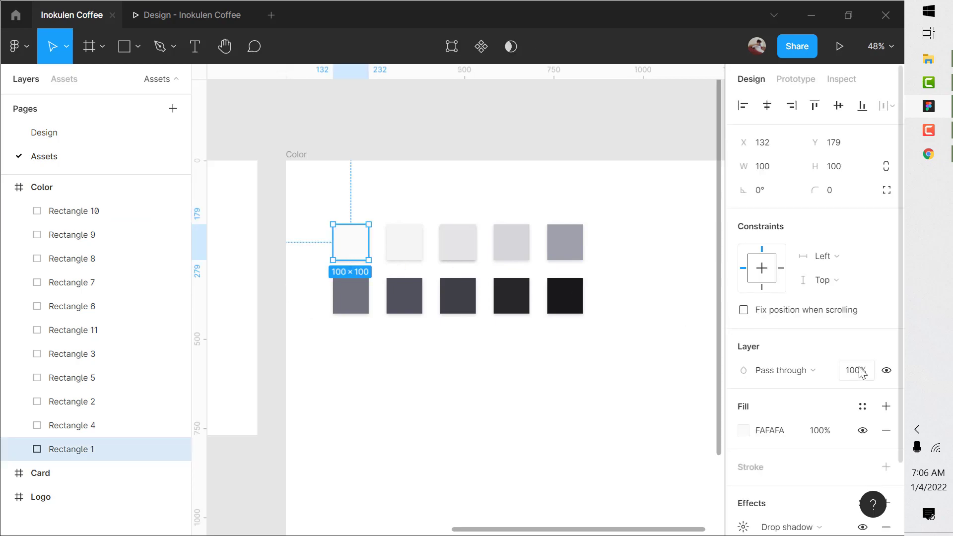
click(862, 405)
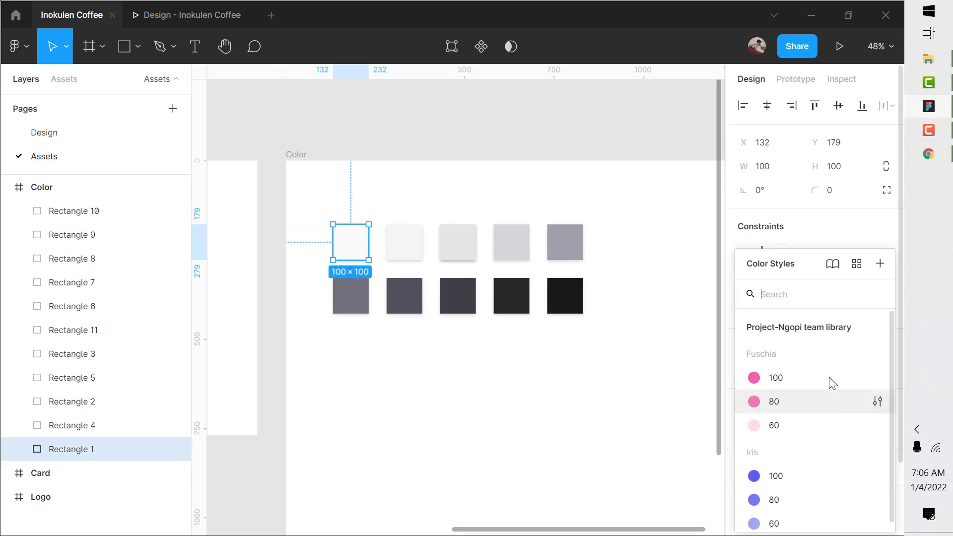
click(879, 264)
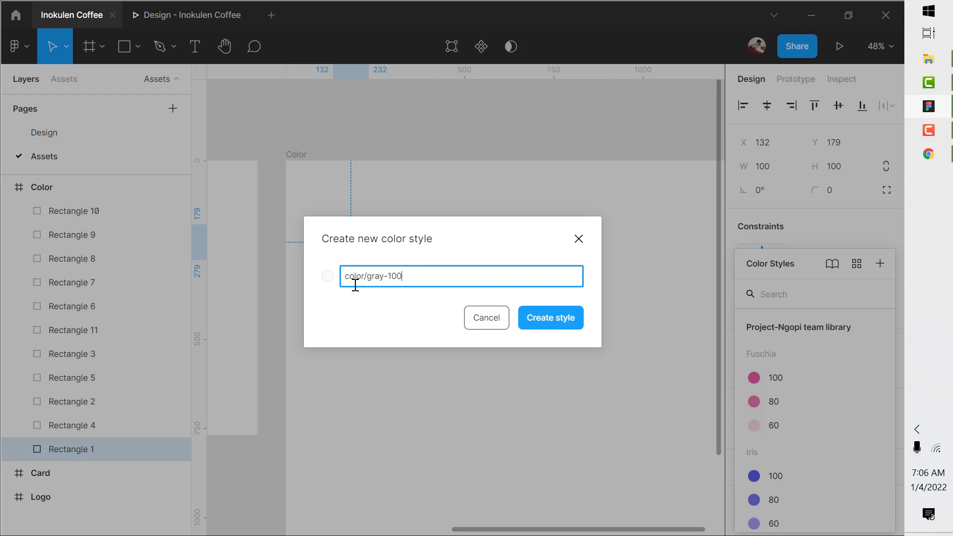
key(Return)
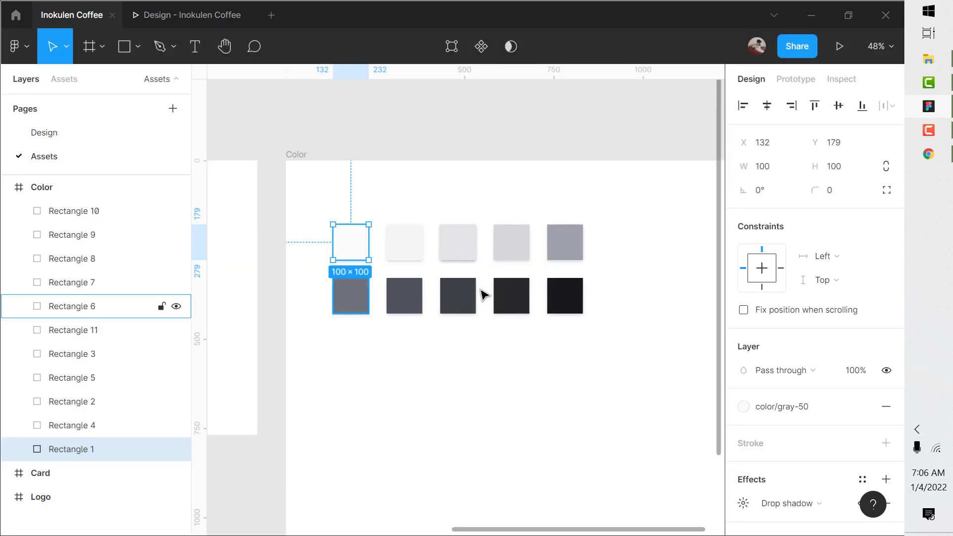
click(800, 409)
click(623, 300)
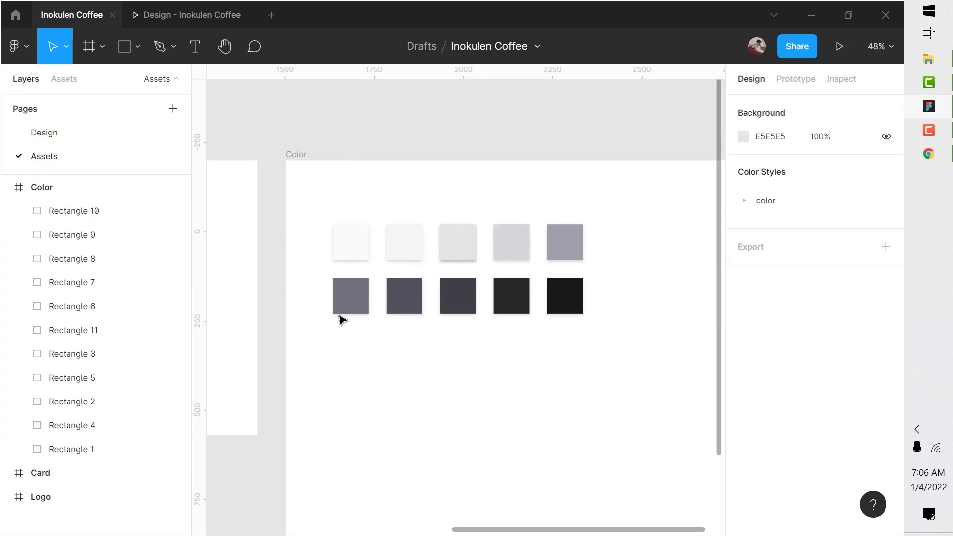
Step: Check the first square's applied style and view the gray-50 style's settings in the color group
click(360, 246)
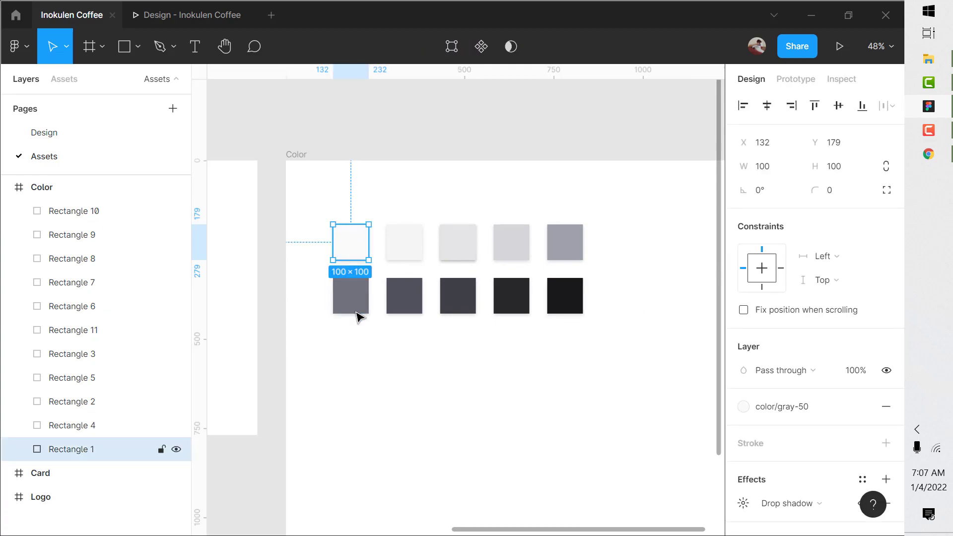
click(356, 380)
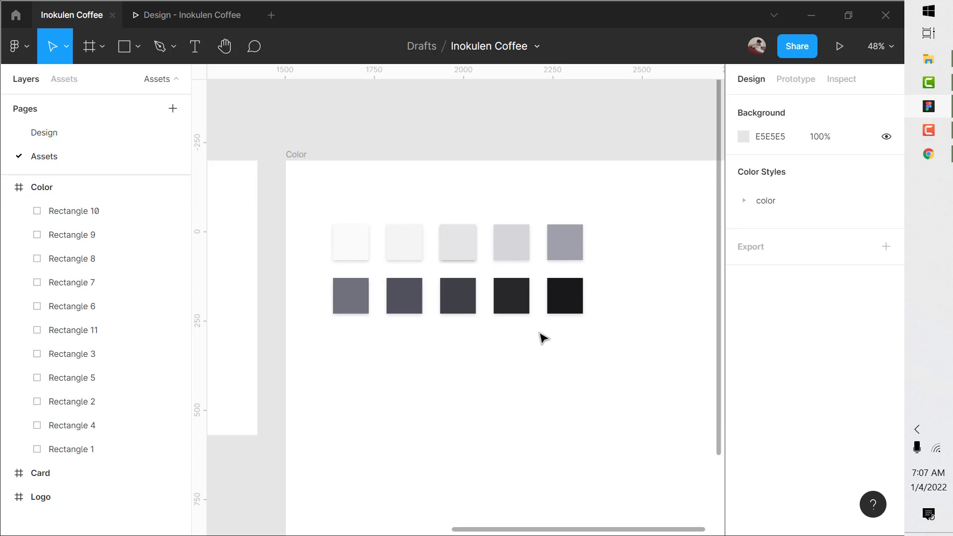
click(746, 204)
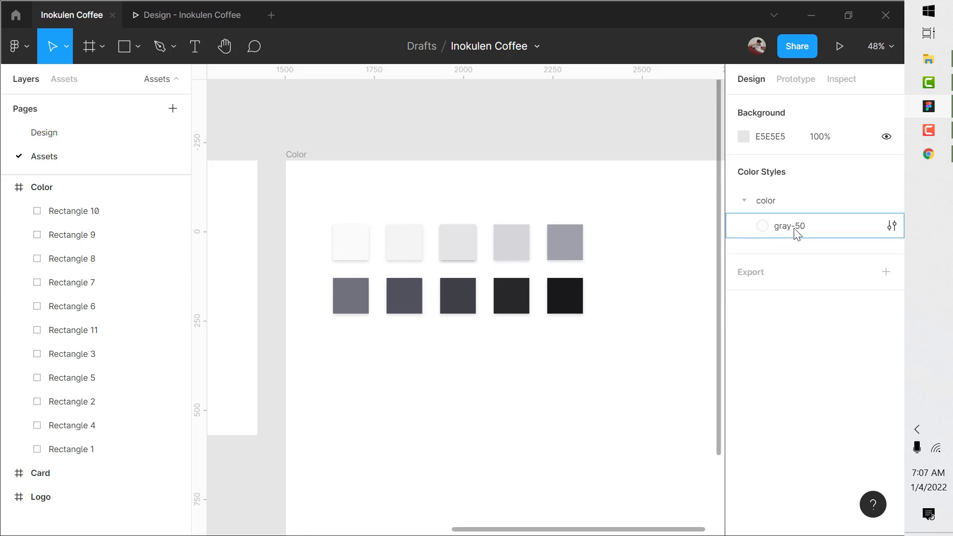
click(891, 227)
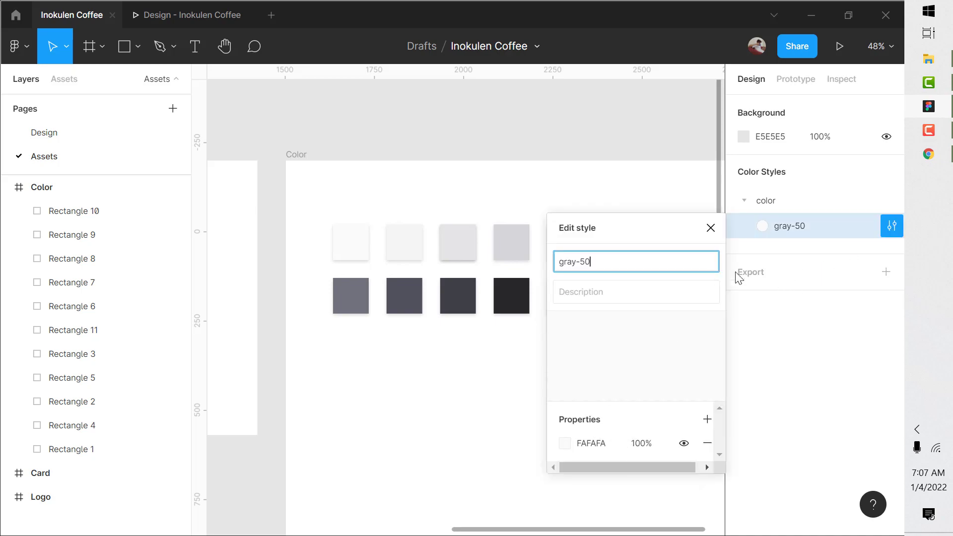
click(711, 228)
Step: Create a color style named color/gray-100 from the second square in the upper row, copying the style name for reuse
click(419, 257)
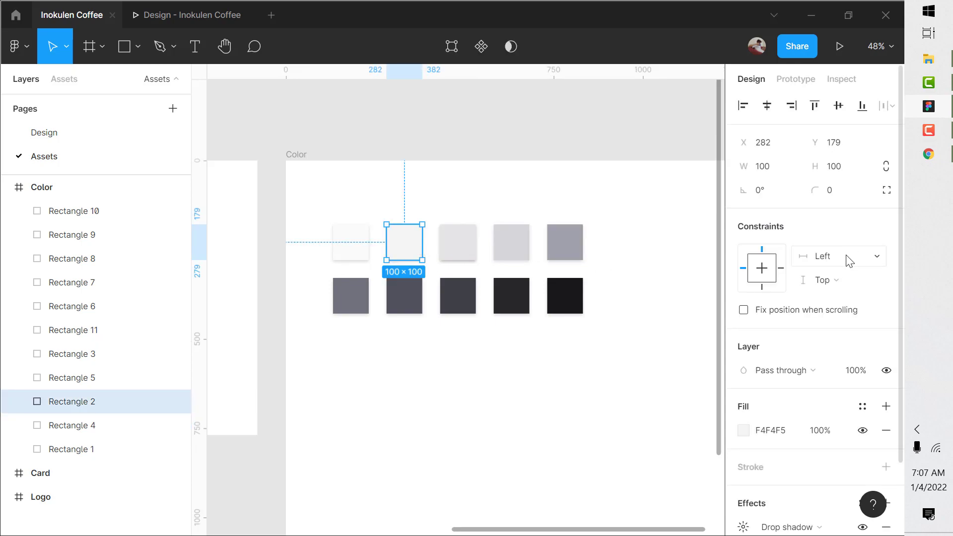
scroll(846, 260, down, 3)
click(862, 322)
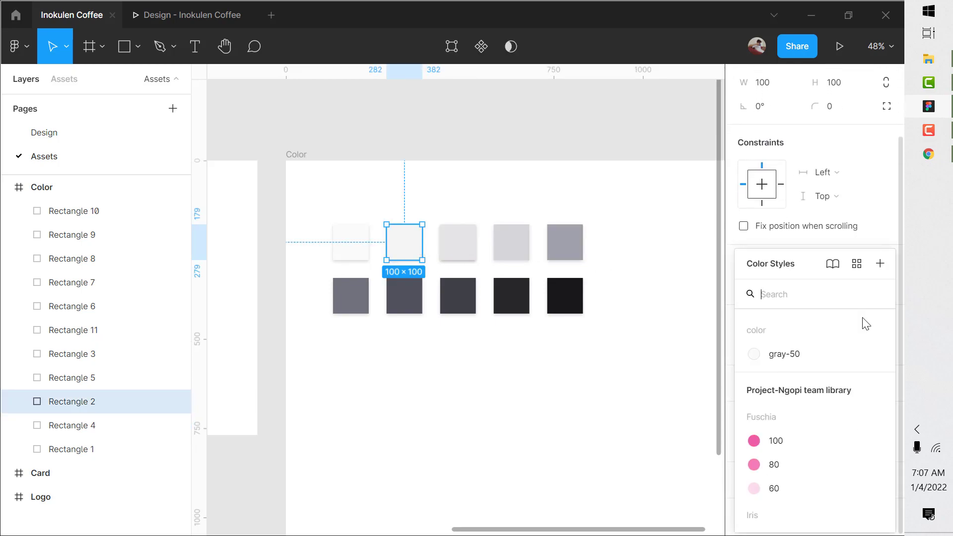
click(879, 263)
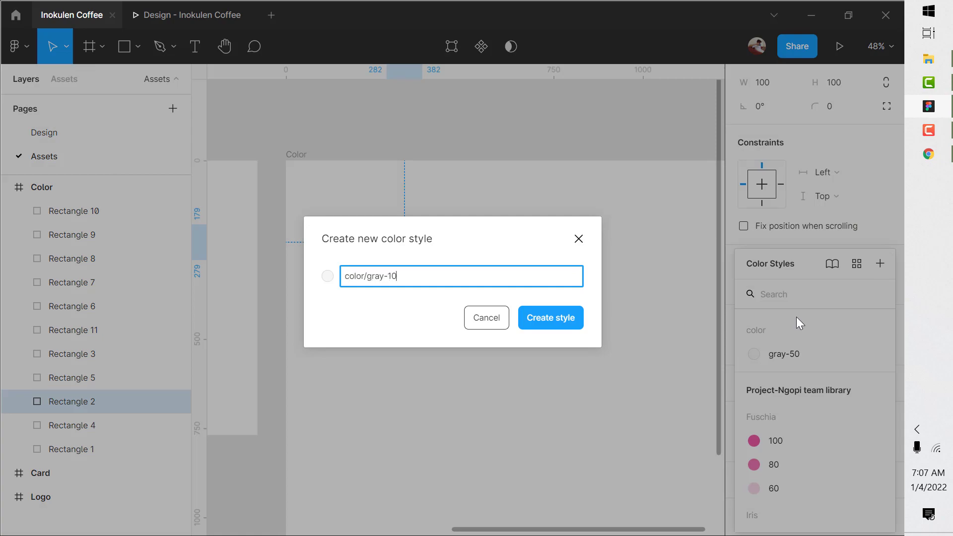
key(ctrl+a)
key(ctrl+v)
key(ctrl+z)
key(ctrl+c)
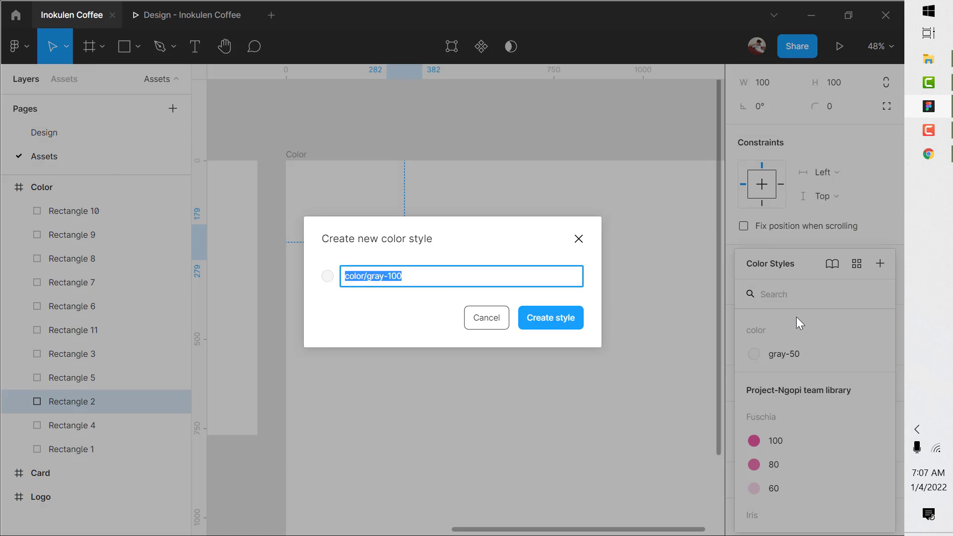
click(544, 326)
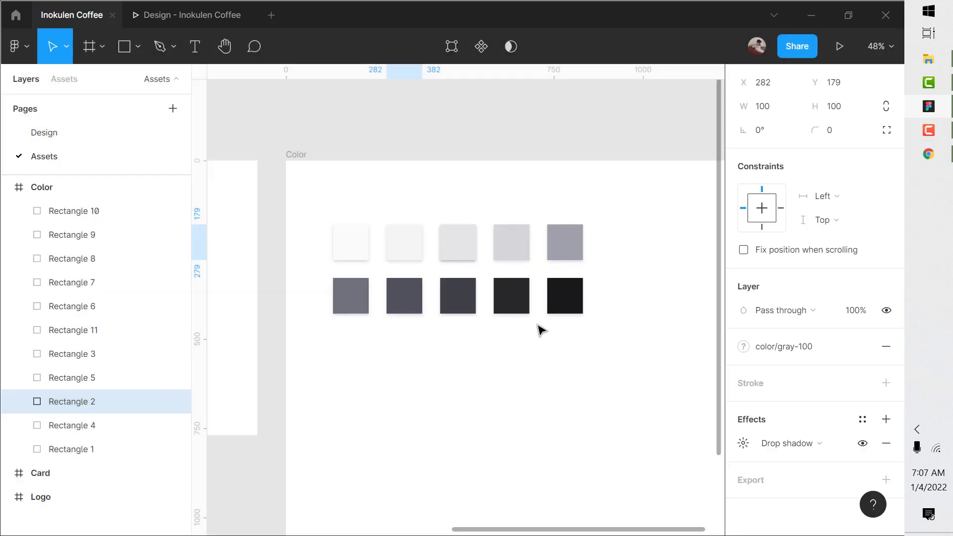
Step: Create a color style named color/gray-200 from the fill of the third square in the upper row
click(457, 242)
click(863, 323)
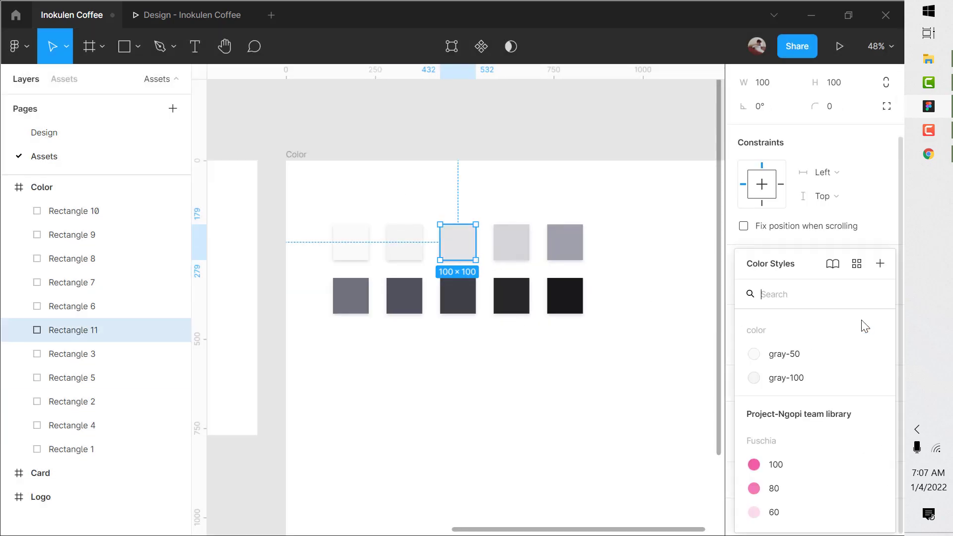
click(879, 263)
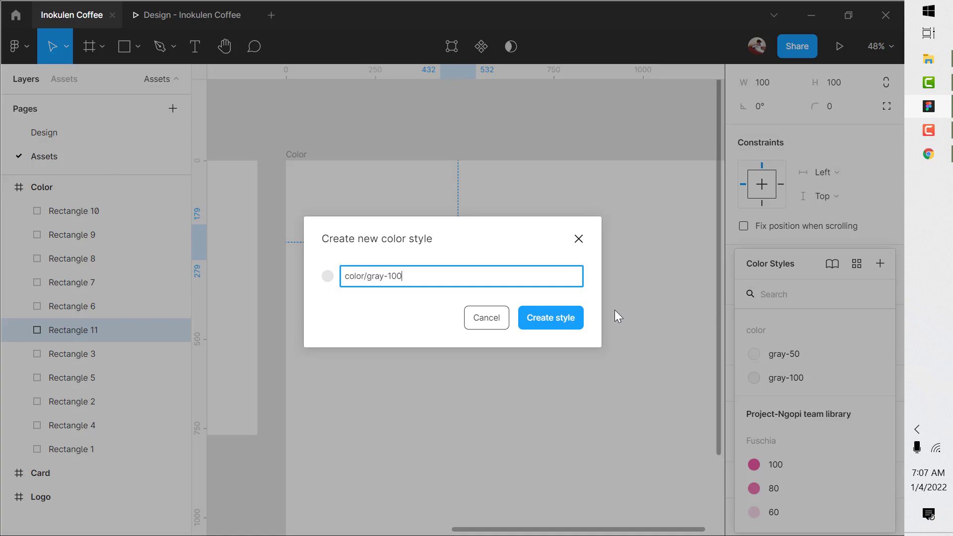
key(Return)
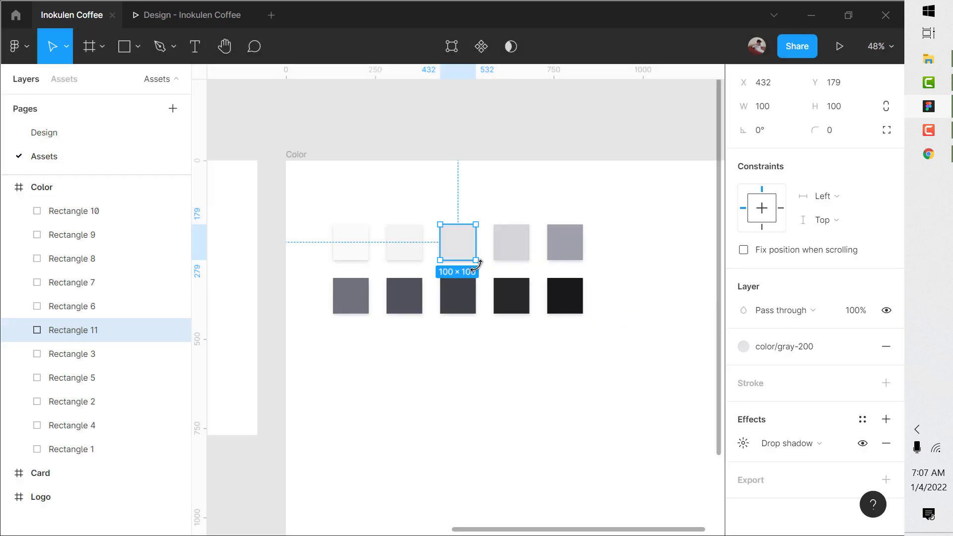
Step: Create a color style named color/gray-300 from the fill of the fourth square in the upper row
click(496, 243)
click(885, 346)
click(862, 322)
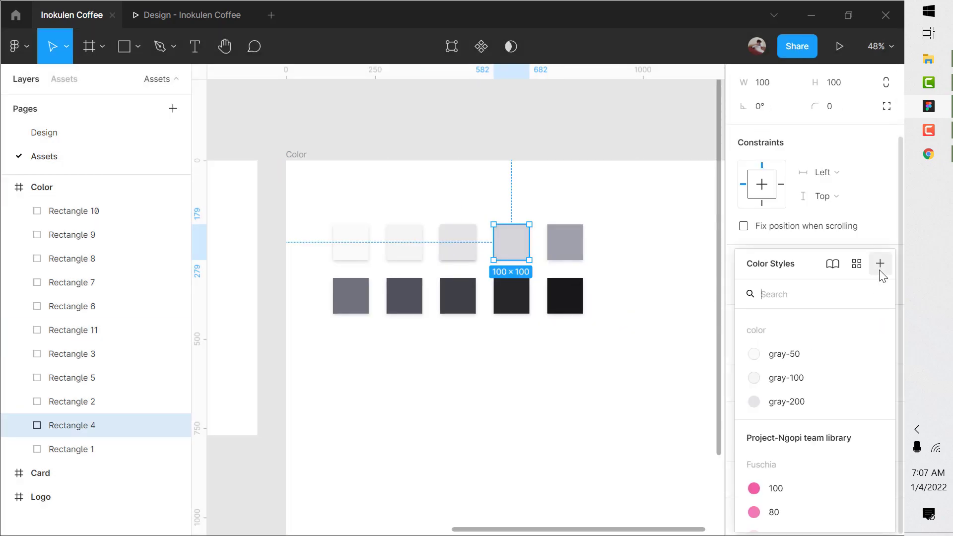
click(878, 261)
text(color/gray-300)
key(Return)
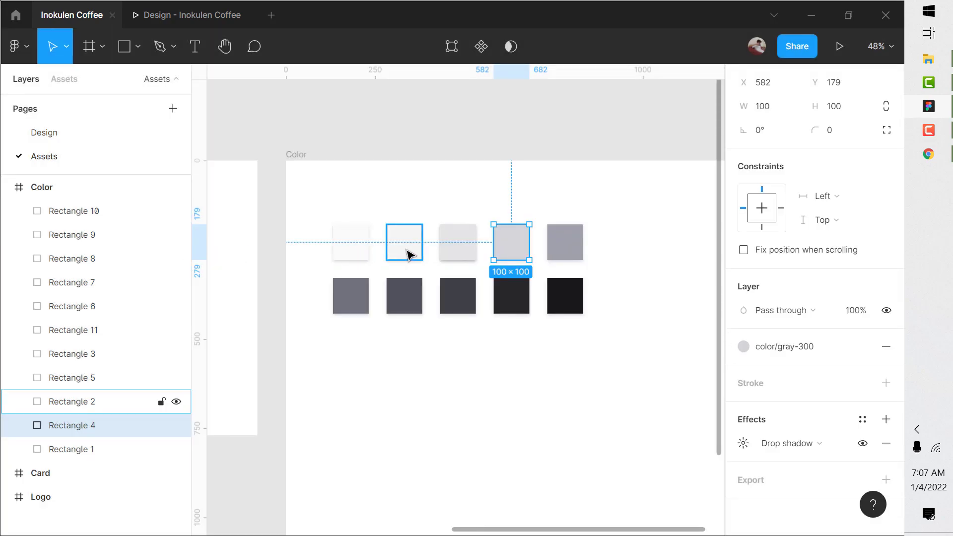
Step: Create a color style named color/gray-400 from the fill of the fifth square in the upper row
click(565, 246)
click(864, 323)
click(879, 263)
text(color/gray-400)
key(Return)
Step: Create a color style named color/gray-500 from the fill of the first square in the lower row
click(350, 296)
click(863, 323)
click(879, 263)
text(color/gray-500)
key(Return)
Step: Create a color style named color/gray-600 from the fill of the second square in the lower row
click(405, 295)
click(863, 323)
click(879, 263)
text(color/gray-600)
key(Return)
Step: Create a color style named color/gray-700 from the fill of the third square in the lower row
click(457, 295)
click(863, 323)
click(879, 263)
text(color/gray-100)
key(Left)
key(Left)
key(Left)
key(Delete)
text(7)
key(Return)
Step: Create a color style named color/gray-800 from the fill of the fourth square in the lower row
click(517, 294)
click(863, 323)
click(879, 264)
key(ctrl+v)
key(Left)
key(Left)
key(Left)
key(Delete)
text(8)
key(Return)
Step: Create a color style named color/gray-900 from the fill of the fifth square in the lower row
click(568, 294)
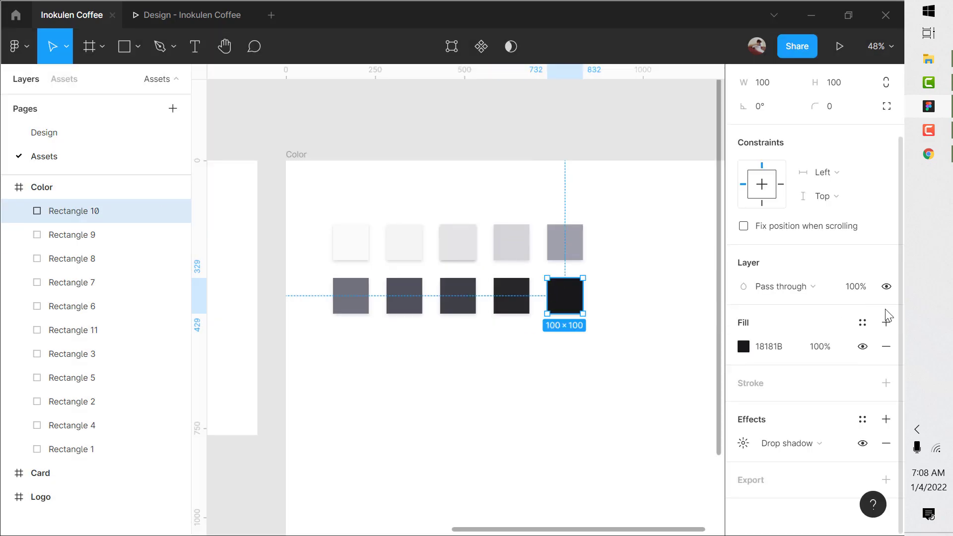
click(863, 323)
click(879, 264)
key(ctrl+v)
key(Left)
key(Left)
key(Left)
key(Delete)
text(9)
key(Return)
click(630, 402)
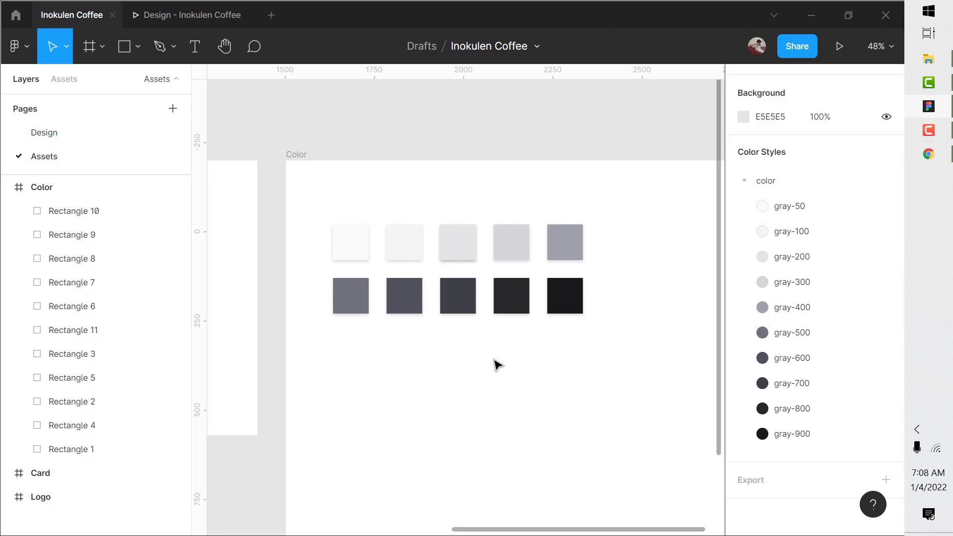
drag(327, 347, 647, 189)
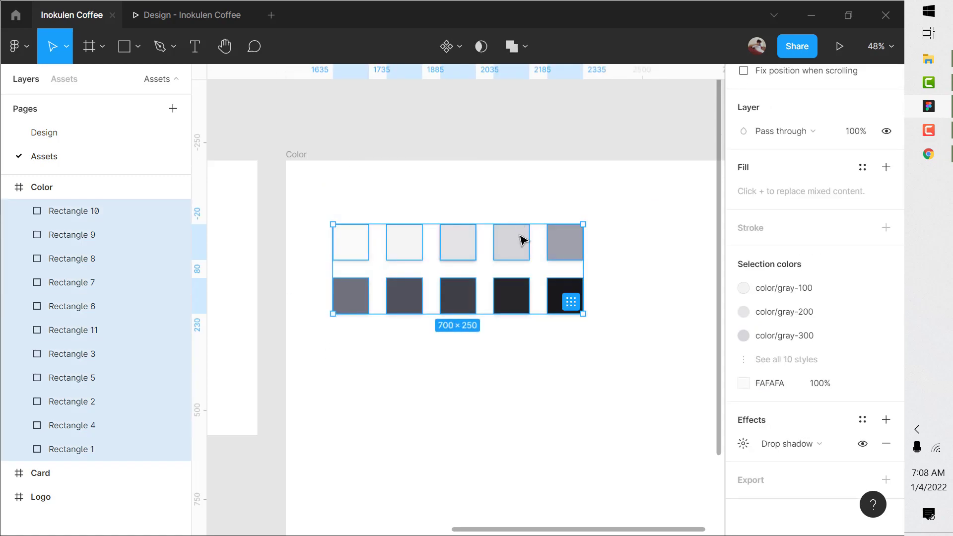
click(370, 208)
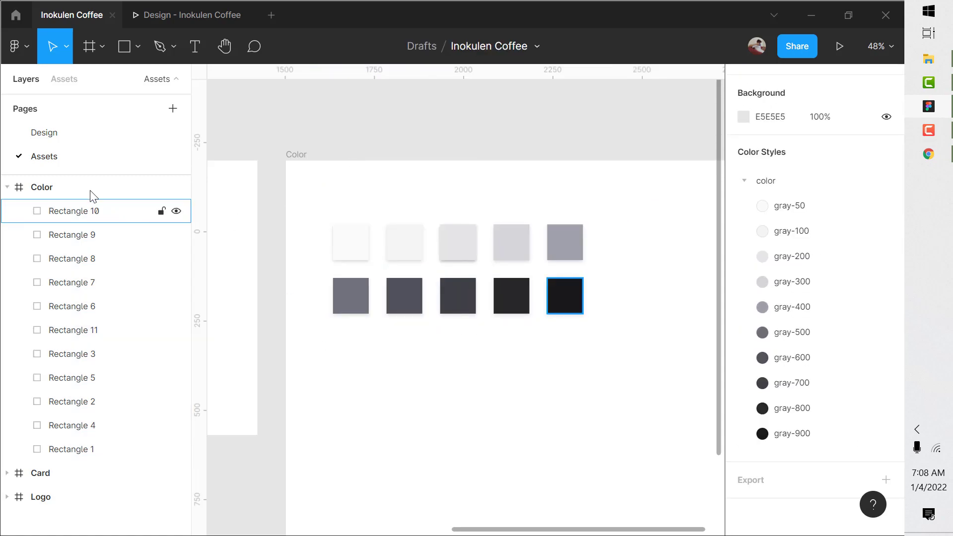
Step: On the Design page, apply the gray-800 color style to the PENCARIAN label in the Home Page header
click(88, 133)
scroll(351, 240, up, 5)
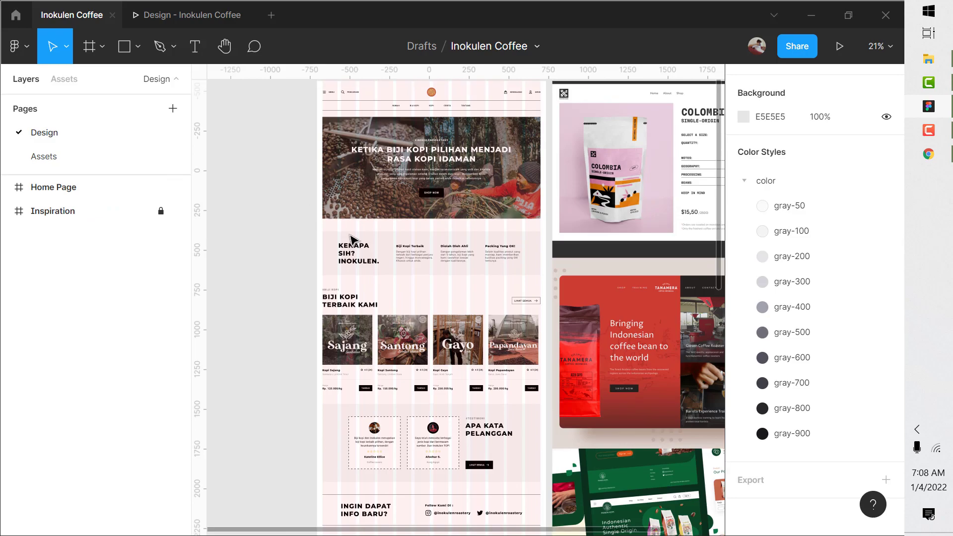
scroll(355, 251, up, 5)
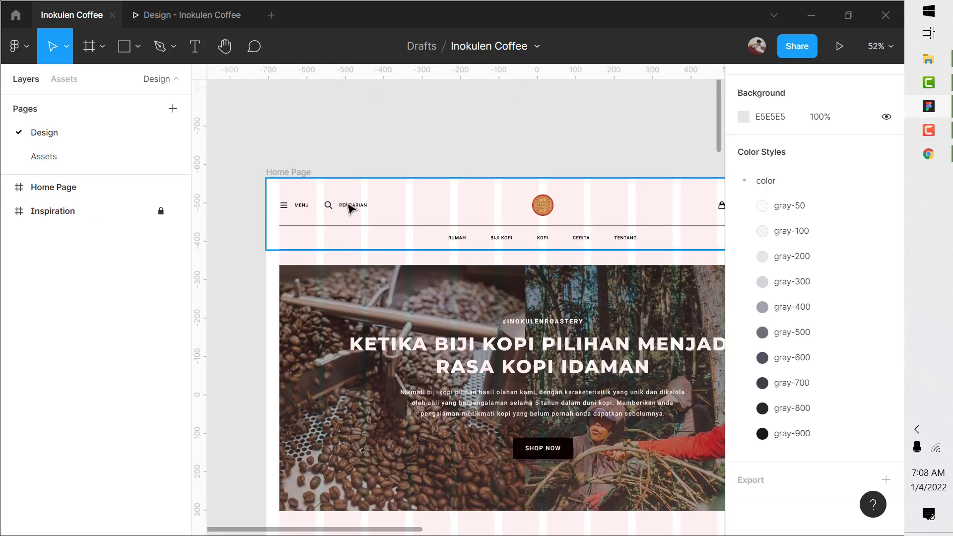
click(349, 207)
double_click(350, 208)
double_click(351, 208)
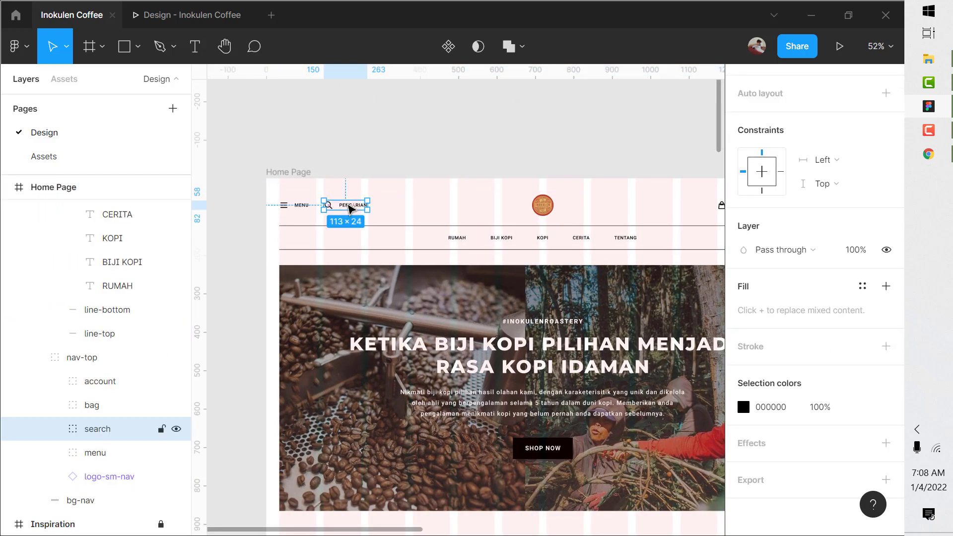
double_click(350, 207)
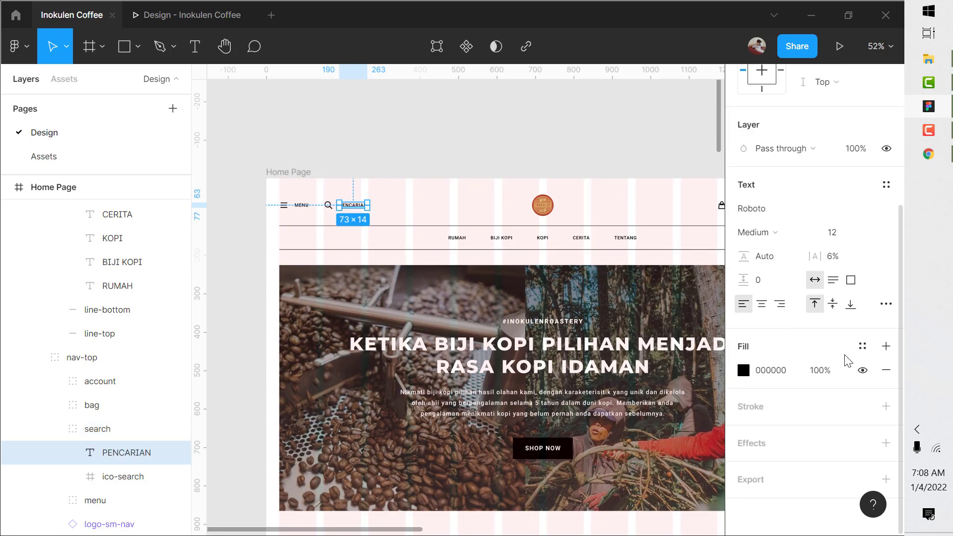
click(863, 347)
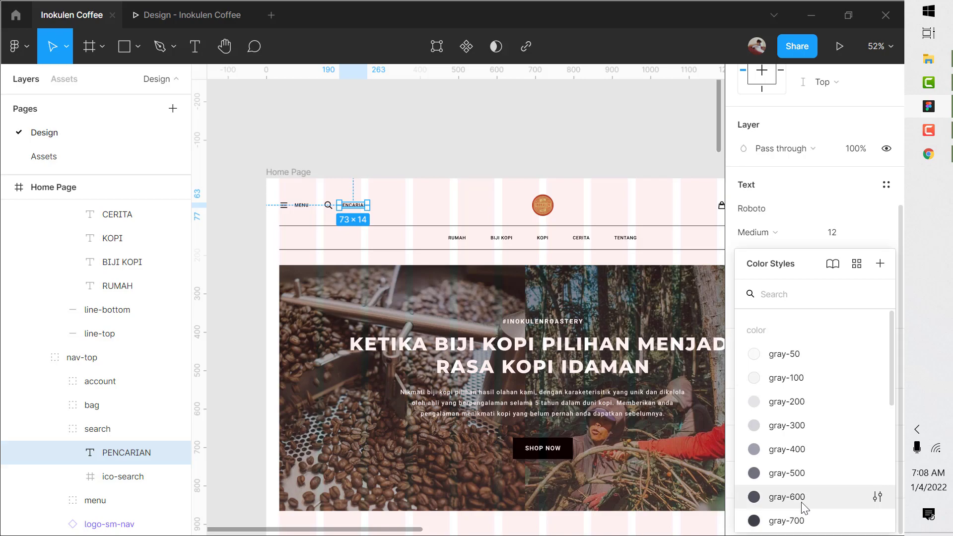
scroll(802, 493, down, 3)
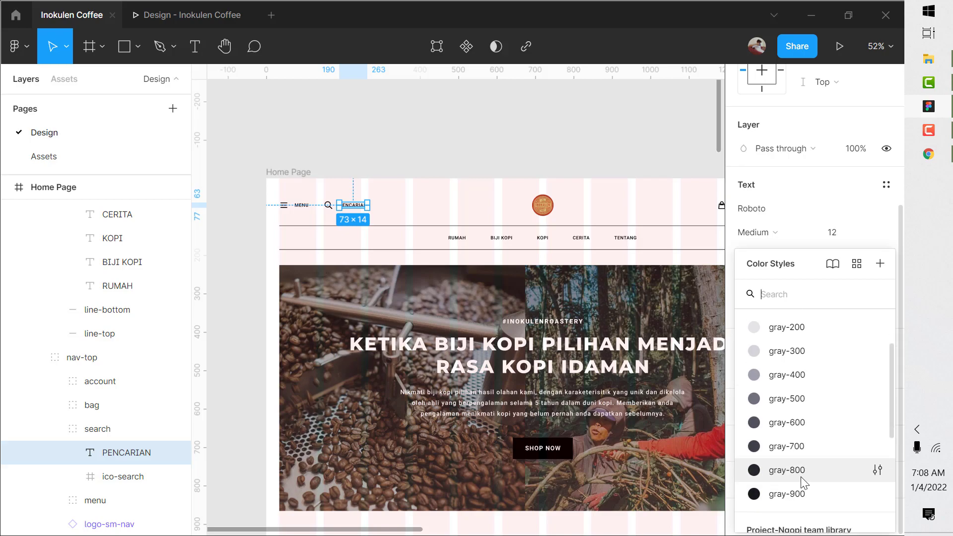
click(786, 470)
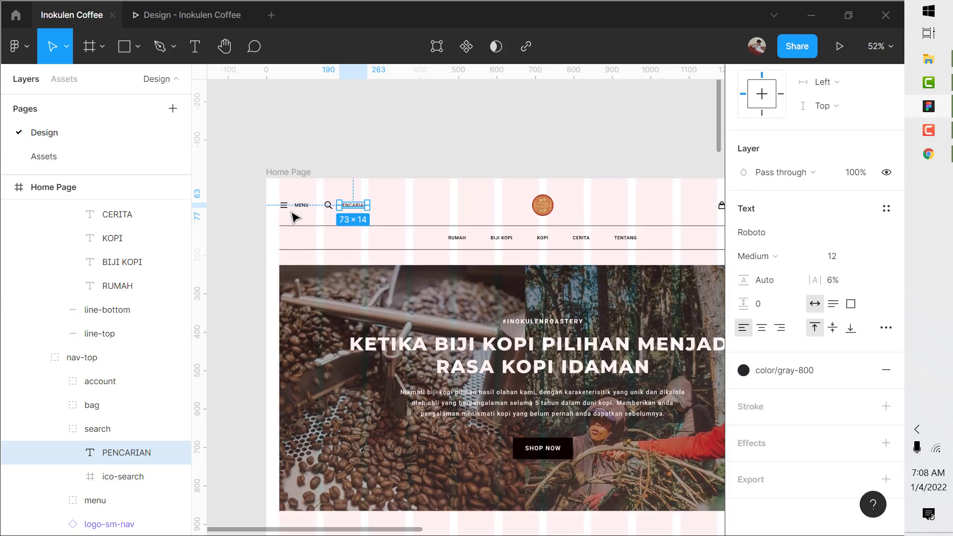
Step: Try the gray-400 color style on the PENCARIAN label, and return the label to gray-800
scroll(371, 231, up, 2)
scroll(283, 133, up, 1)
scroll(276, 184, up, 1)
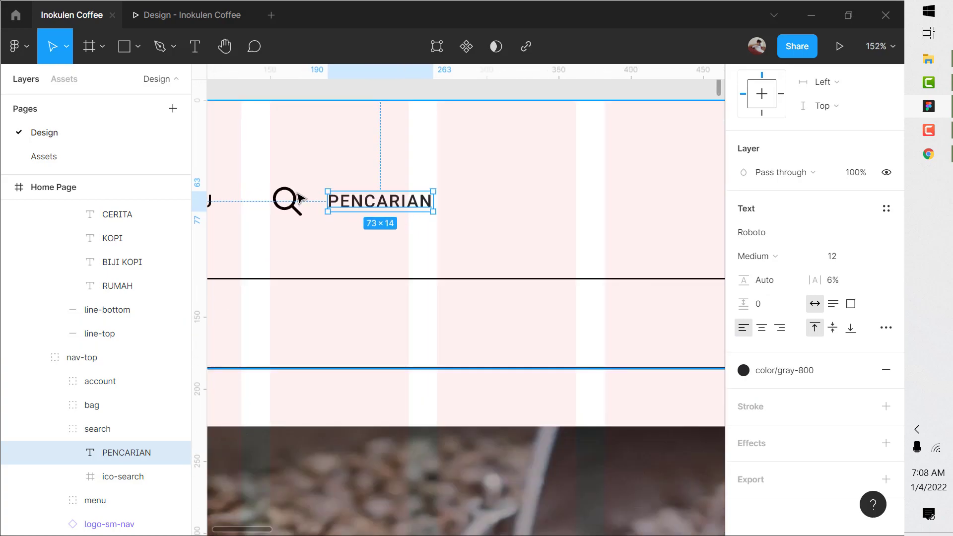
click(804, 371)
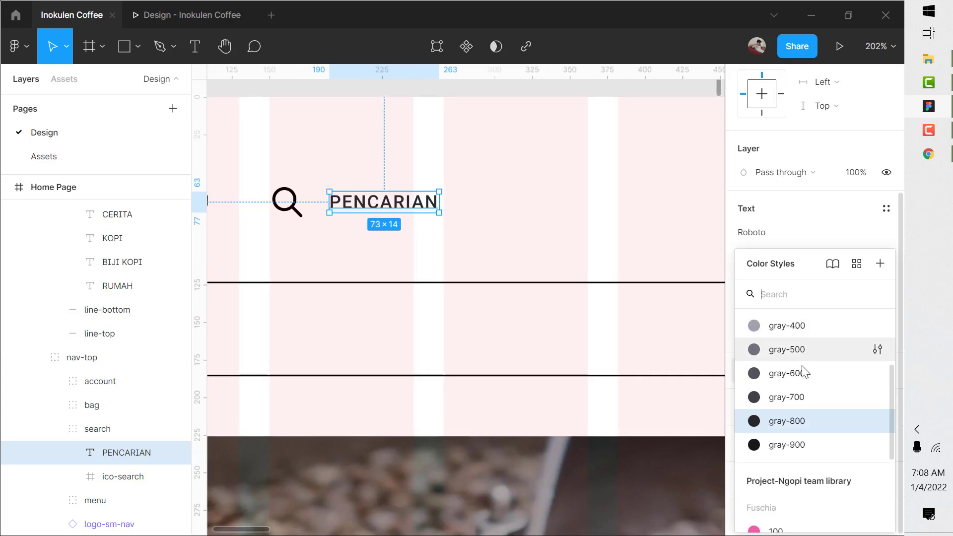
click(807, 327)
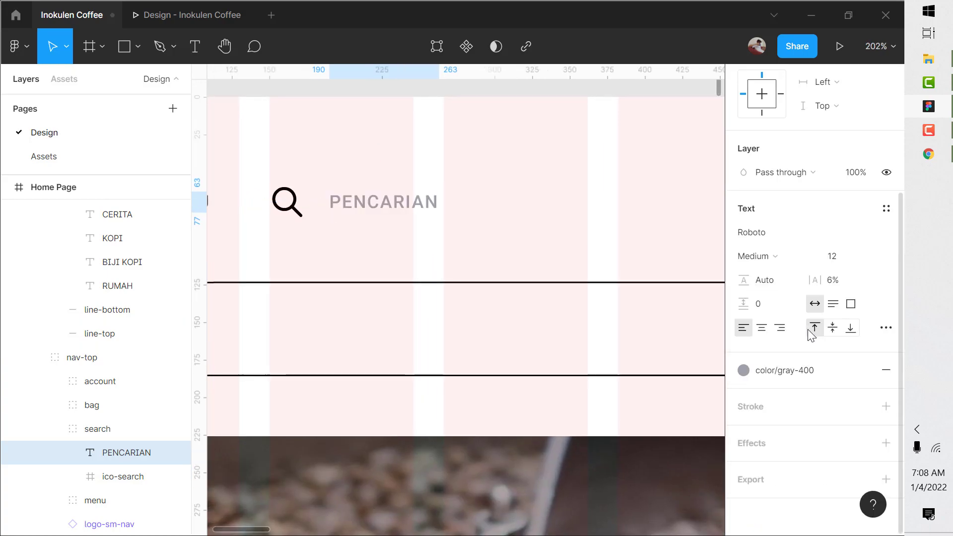
click(794, 370)
scroll(796, 484, down, 2)
click(794, 443)
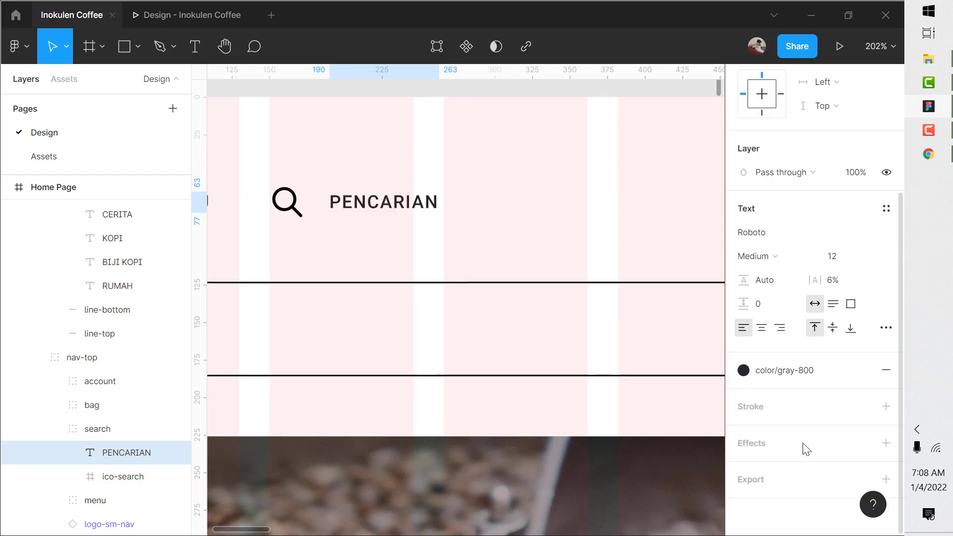
Step: Select the whole Home Page frame and look over its sections down to the footer and its selection colors
click(529, 240)
scroll(526, 246, down, 3)
scroll(329, 251, down, 2)
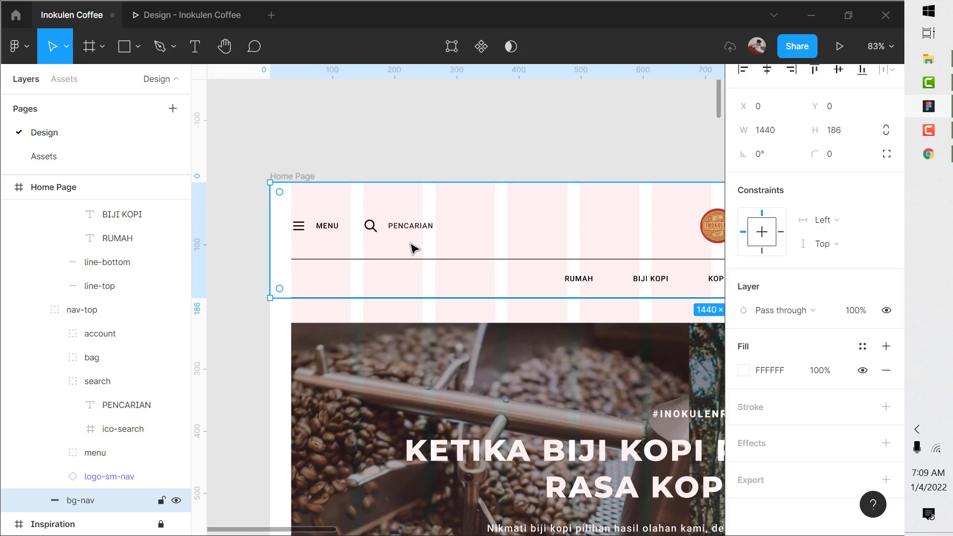
click(288, 176)
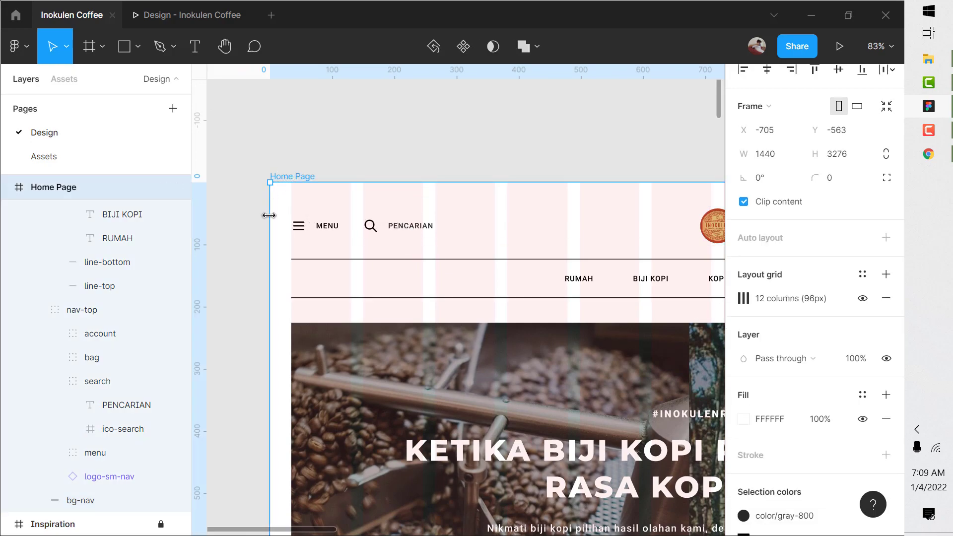
scroll(266, 263, down, 4)
scroll(362, 316, down, 8)
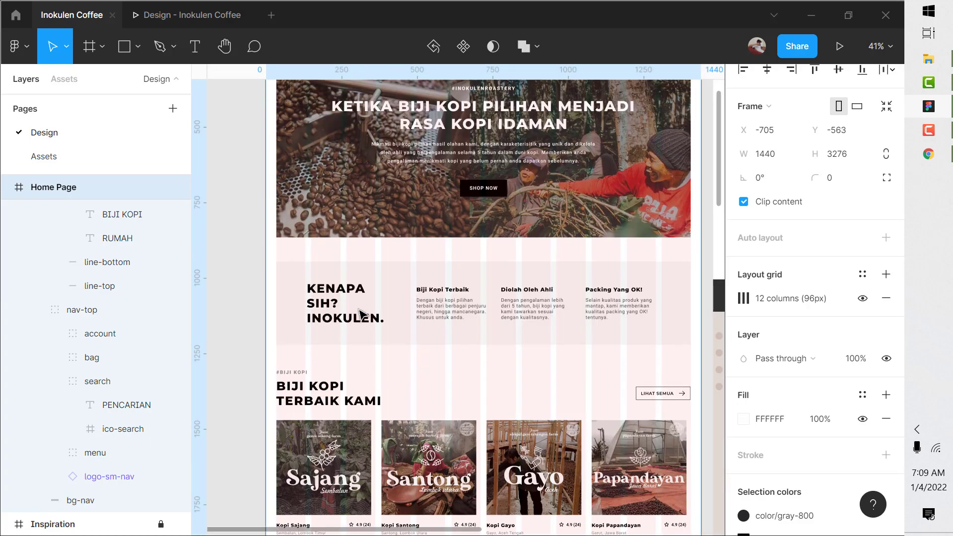
scroll(361, 317, down, 5)
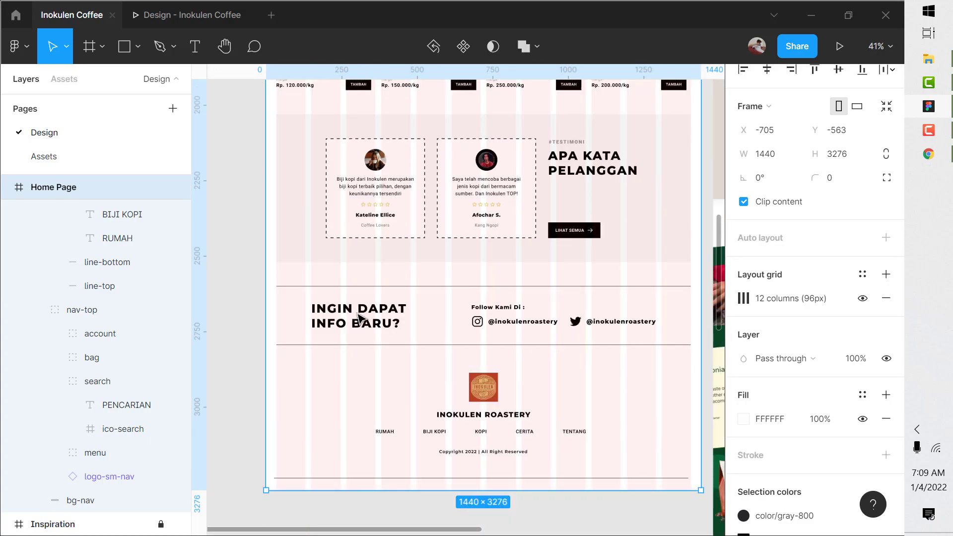
scroll(827, 410, down, 4)
scroll(827, 410, up, 3)
scroll(819, 417, down, 2)
scroll(818, 419, down, 1)
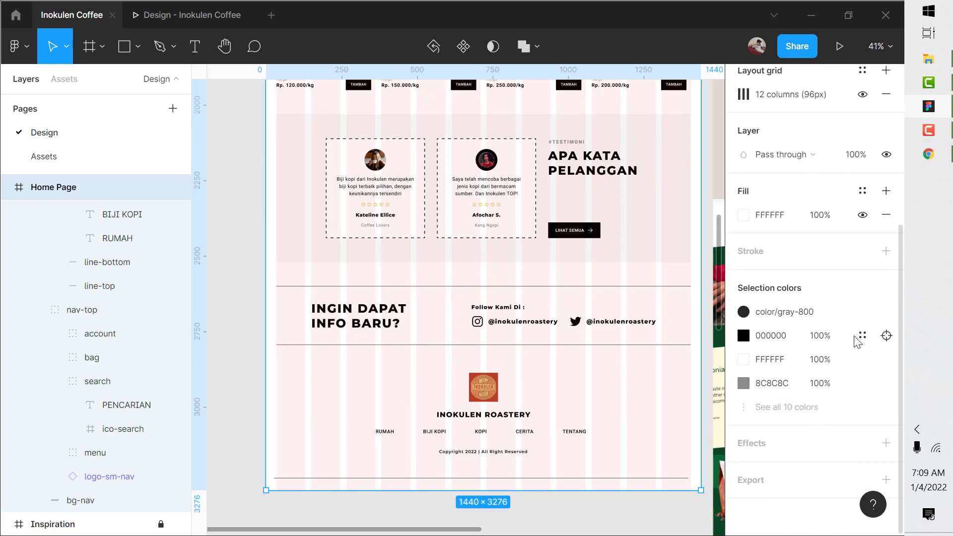
Step: Replace the Home Page selection color 000000 with the gray-800 style and FFFFFF with gray-50
click(743, 336)
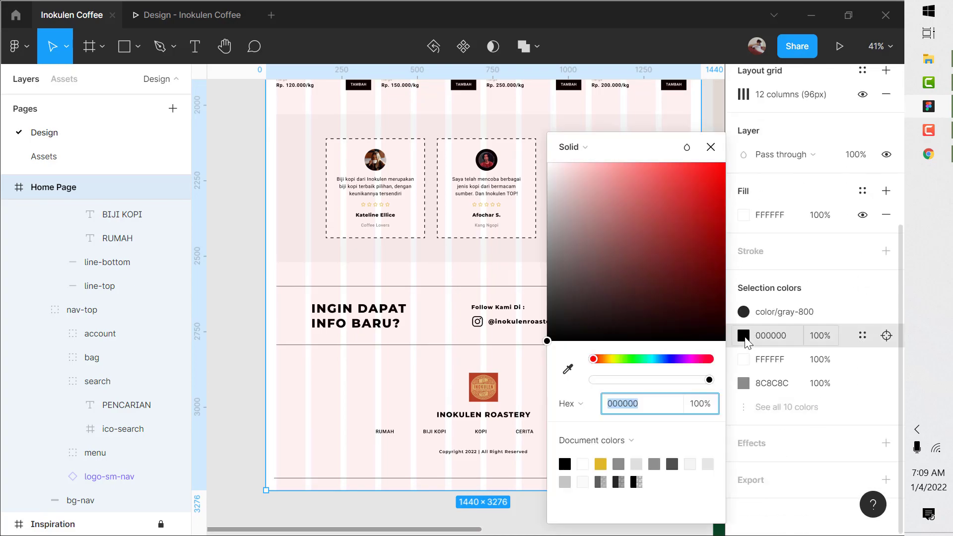
click(829, 334)
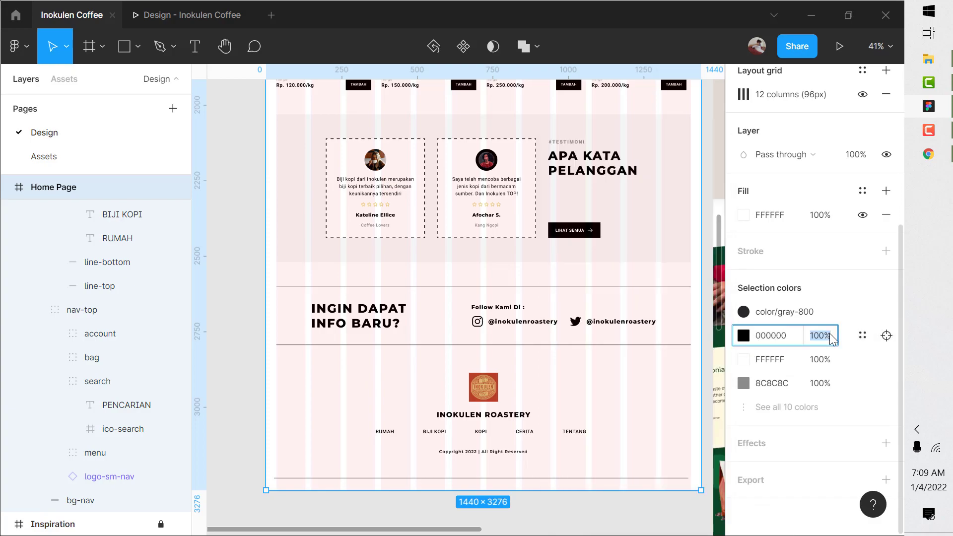
click(862, 336)
scroll(645, 422, down, 5)
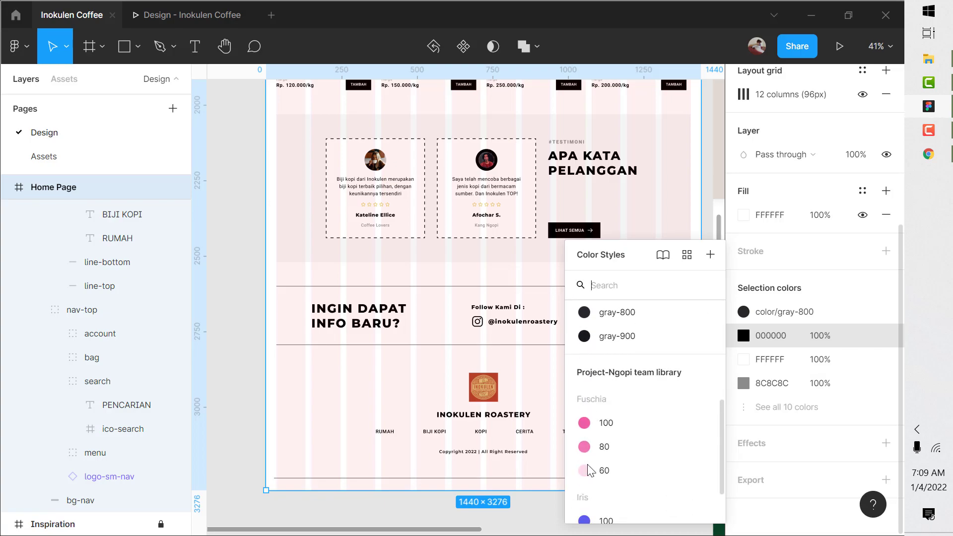
scroll(615, 446, up, 3)
click(615, 459)
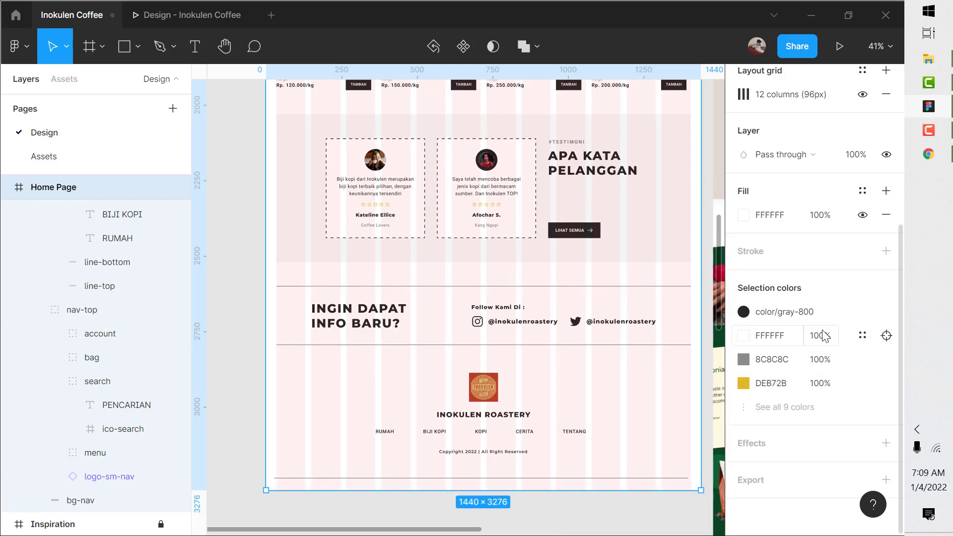
click(862, 335)
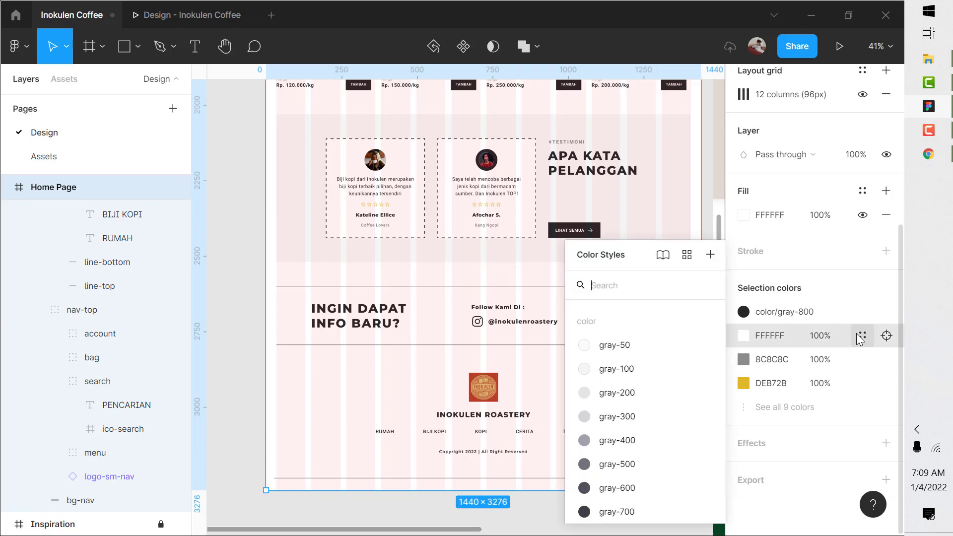
click(624, 348)
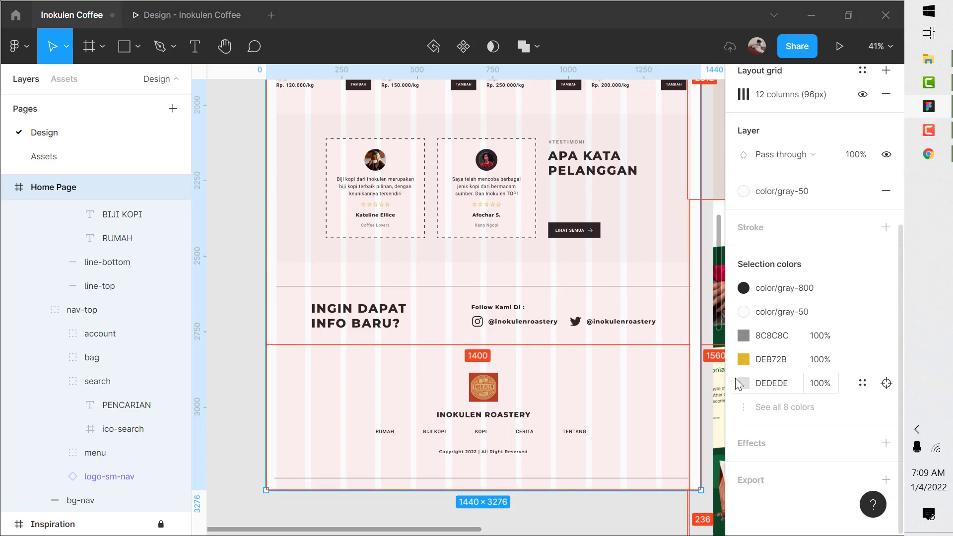
Step: Copy the Yellow 400 hex code from the Tailwind colors page in the browser and replace Figma's selection color DEB72B with FACC15
key(alt+Tab)
scroll(689, 379, down, 8)
scroll(690, 380, down, 6)
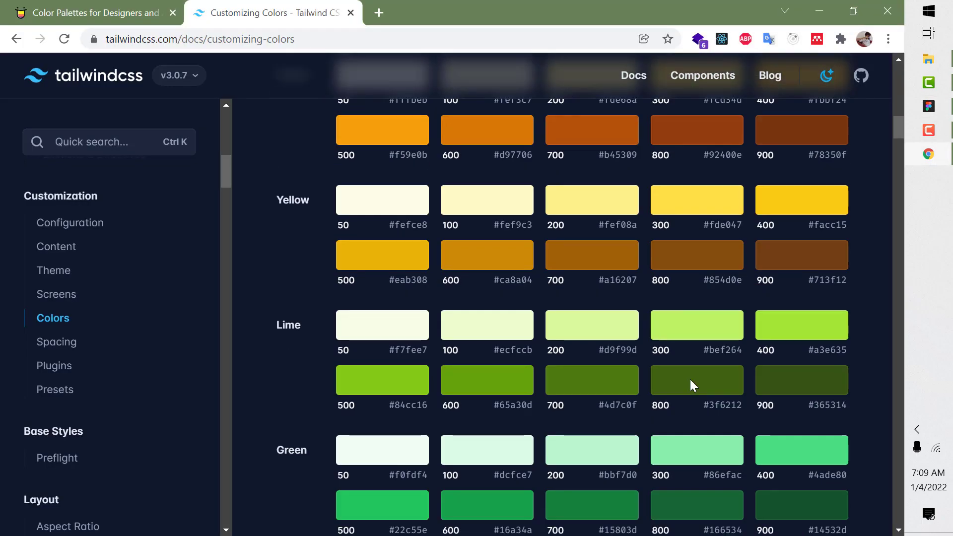
scroll(690, 380, up, 4)
scroll(685, 381, down, 2)
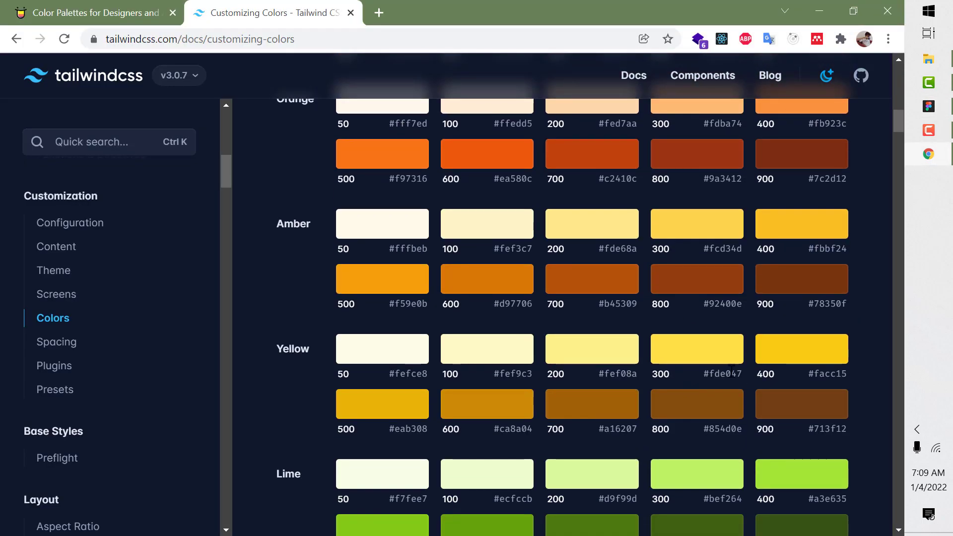
double_click(831, 372)
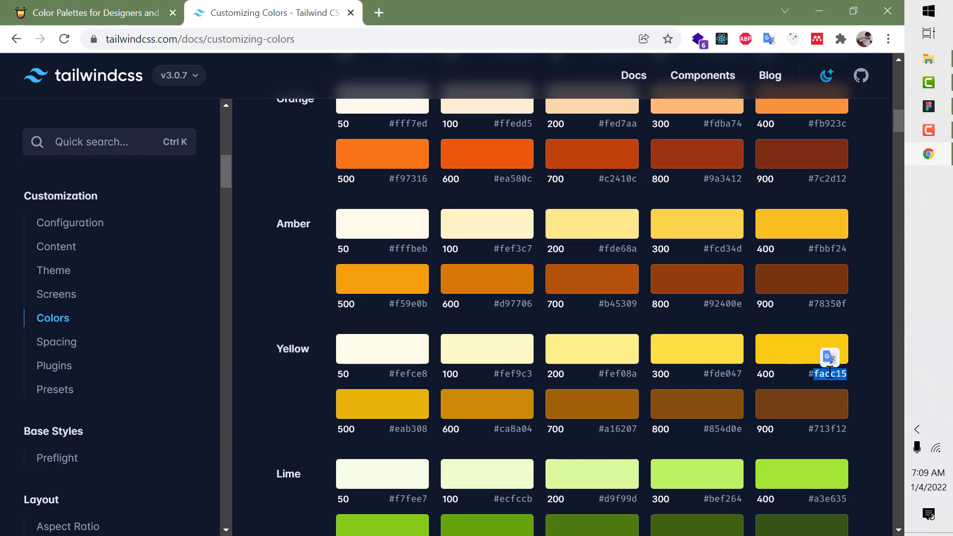
key(alt+Tab)
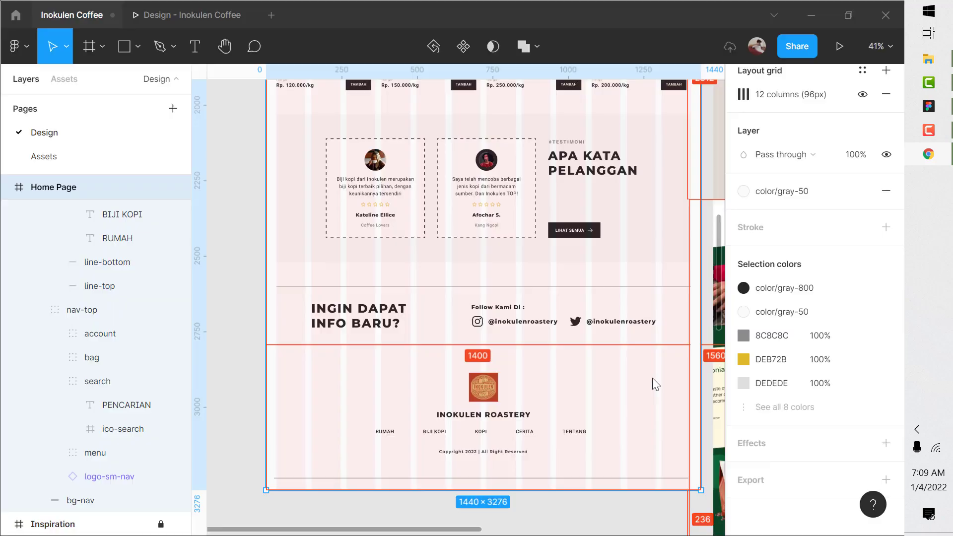
click(771, 359)
key(Return)
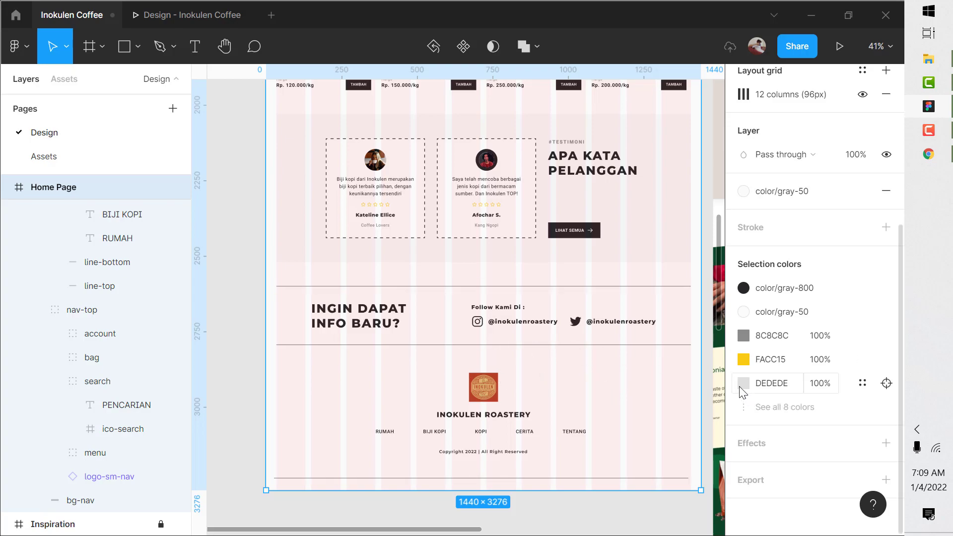
Step: Replace the Home Page selection color DEDEDE with the gray-300 style
scroll(651, 384, up, 10)
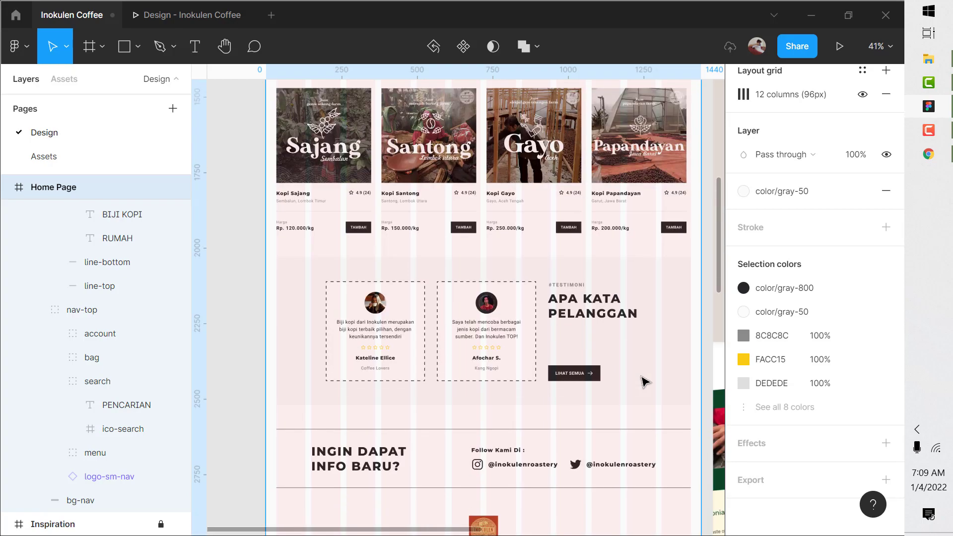
scroll(644, 381, up, 2)
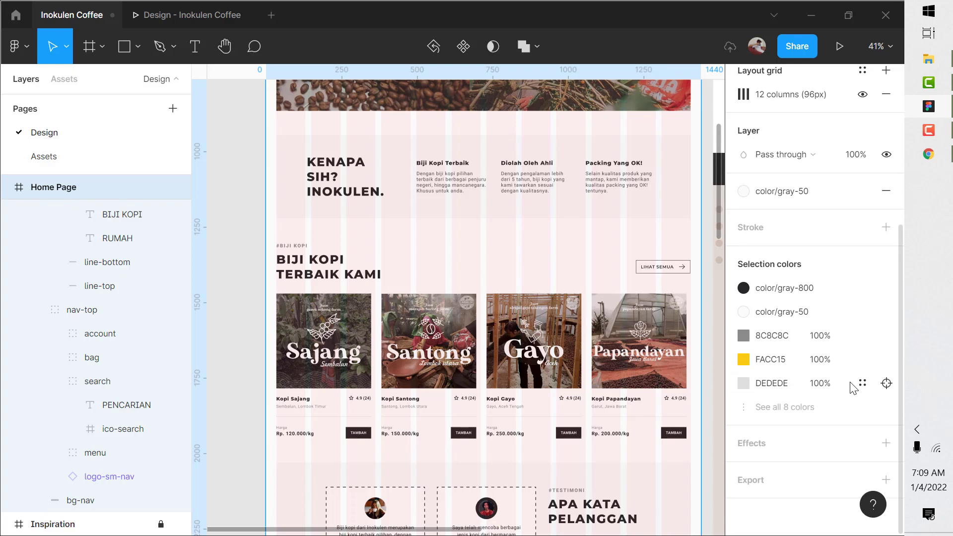
click(861, 384)
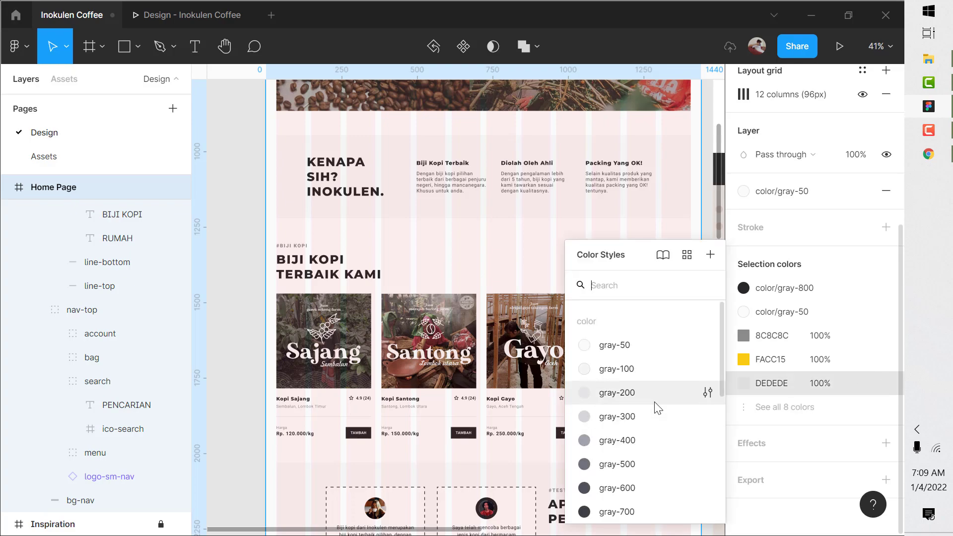
click(653, 417)
scroll(685, 407, down, 1)
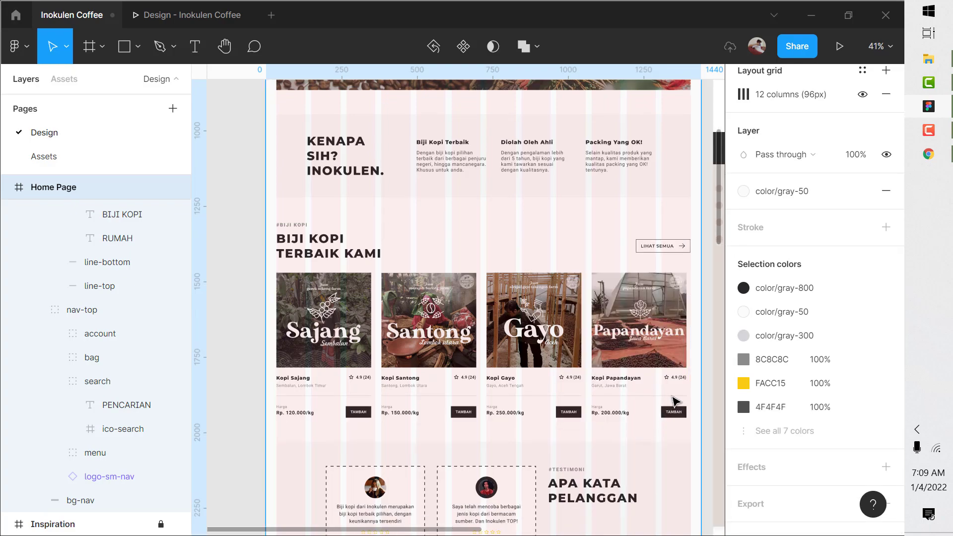
Step: Expand the full list of selection colors and replace 8E8E8E with the gray-600 style
click(755, 431)
scroll(803, 401, down, 2)
click(862, 335)
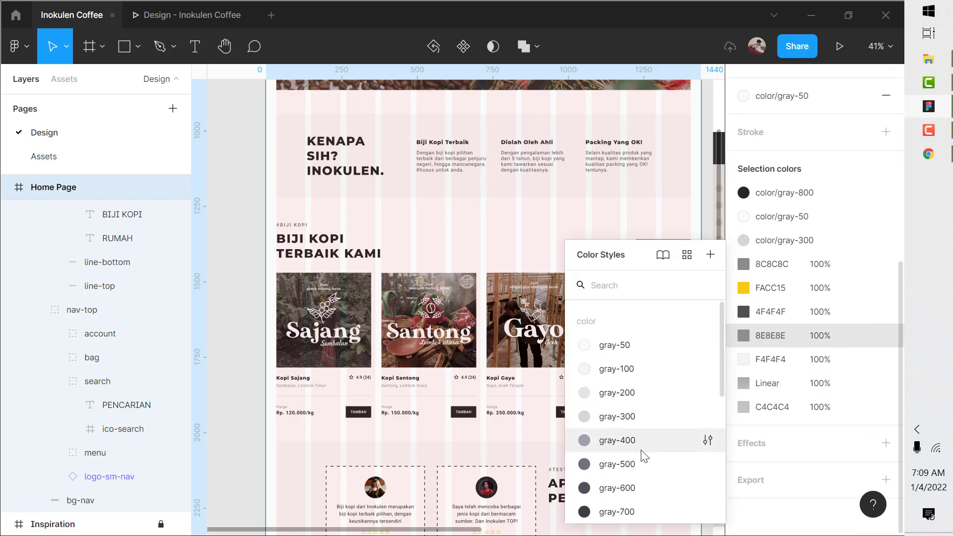
click(635, 477)
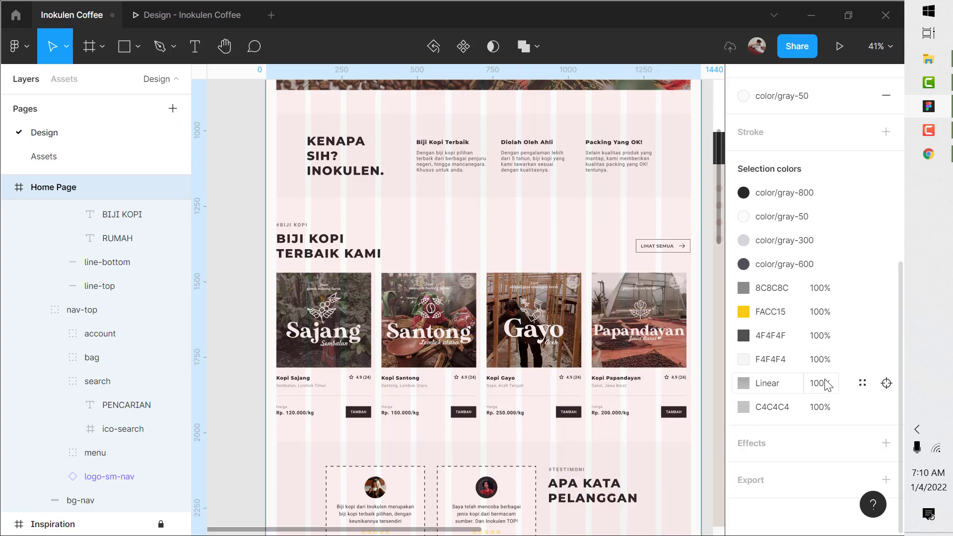
Step: Replace the Home Page selection color 8C8C8C with the gray-500 style
click(862, 287)
scroll(709, 486, down, 3)
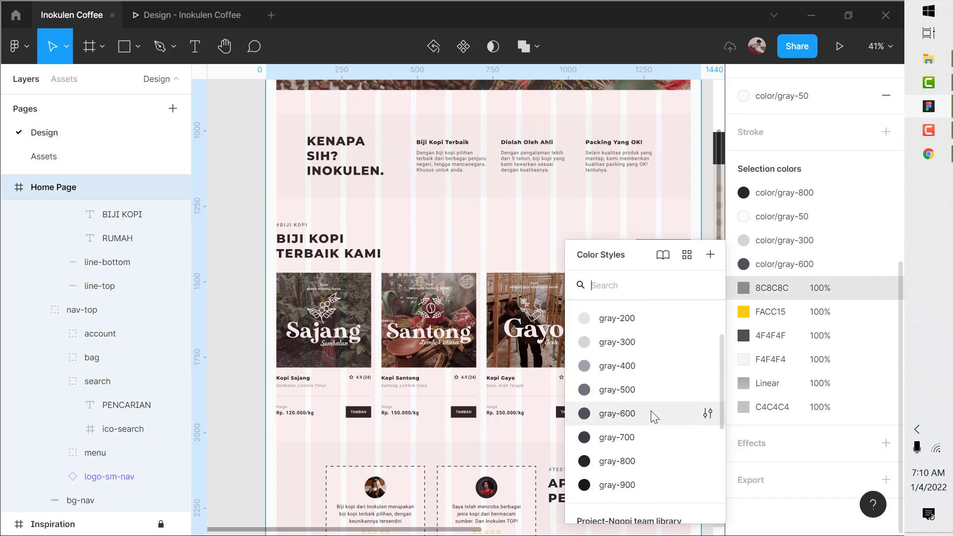
click(654, 395)
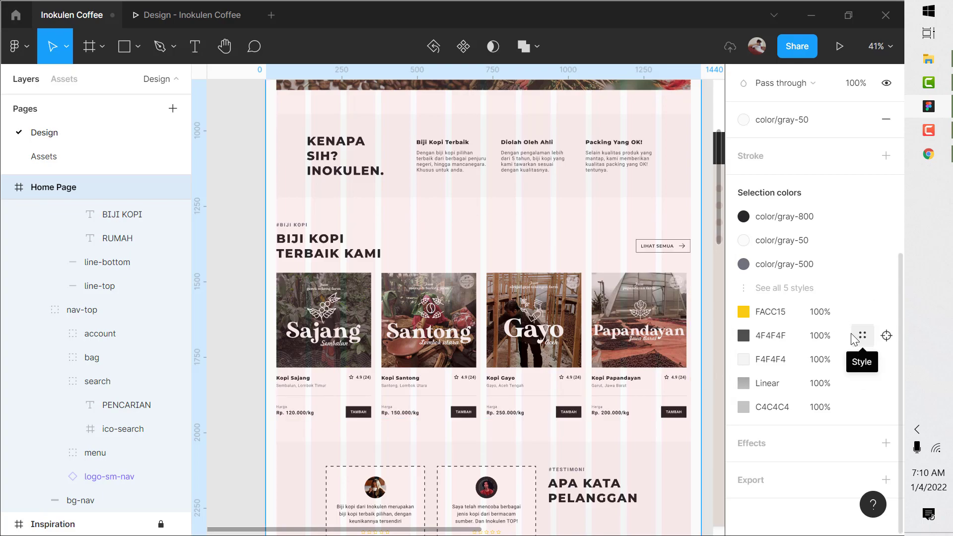
Step: Replace the Home Page selection color 4F4F4F with the gray-600 style and C4C4C4 with the gray-700 style
click(852, 334)
scroll(647, 444, down, 3)
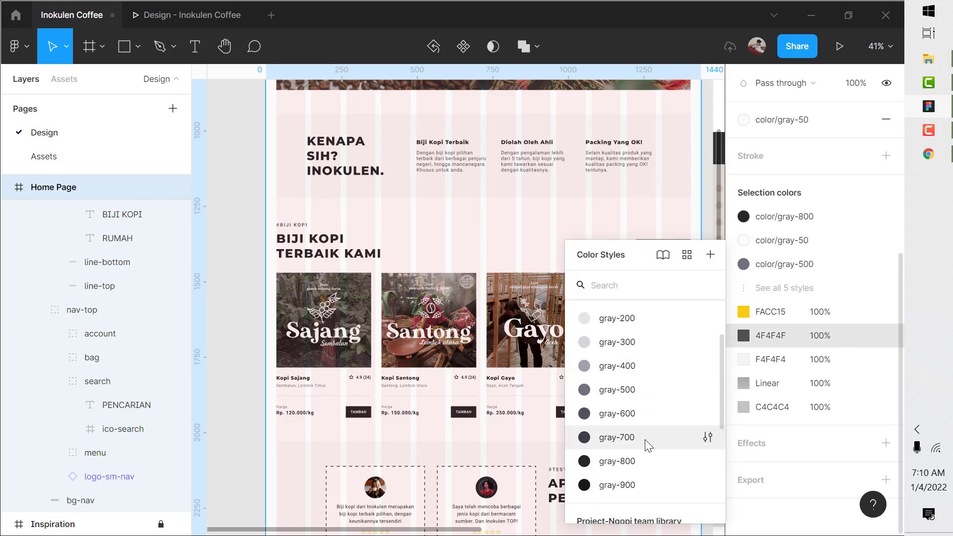
click(649, 414)
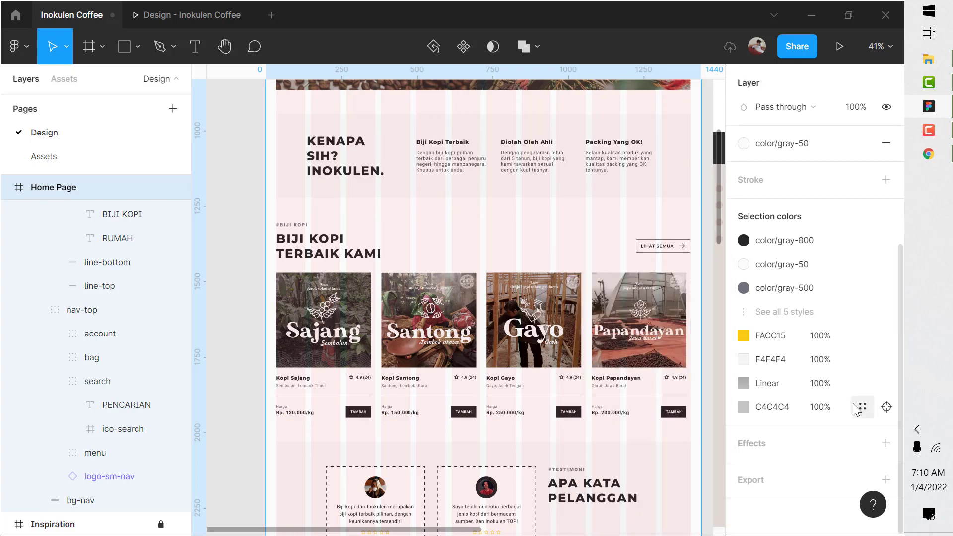
click(855, 406)
scroll(658, 411, down, 3)
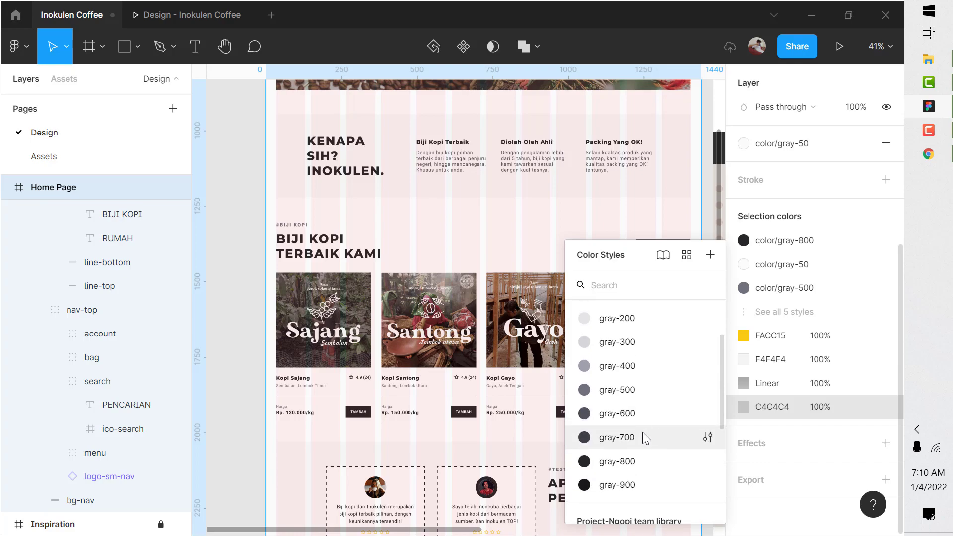
click(642, 437)
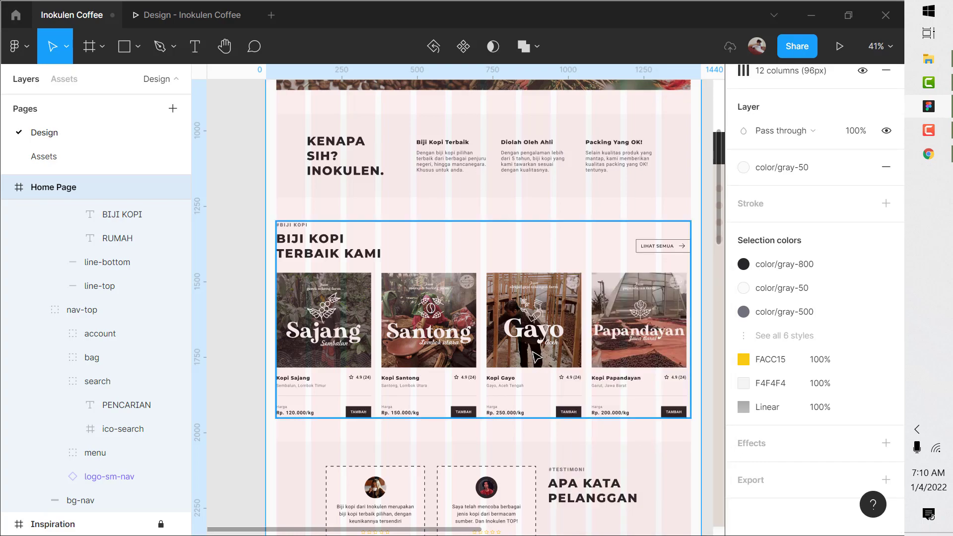
Step: Review the page from hero to testimonials in the prototype preview, and return to the Inokulen Coffee design file
scroll(535, 384, down, 5)
scroll(533, 414, down, 2)
scroll(535, 407, up, 2)
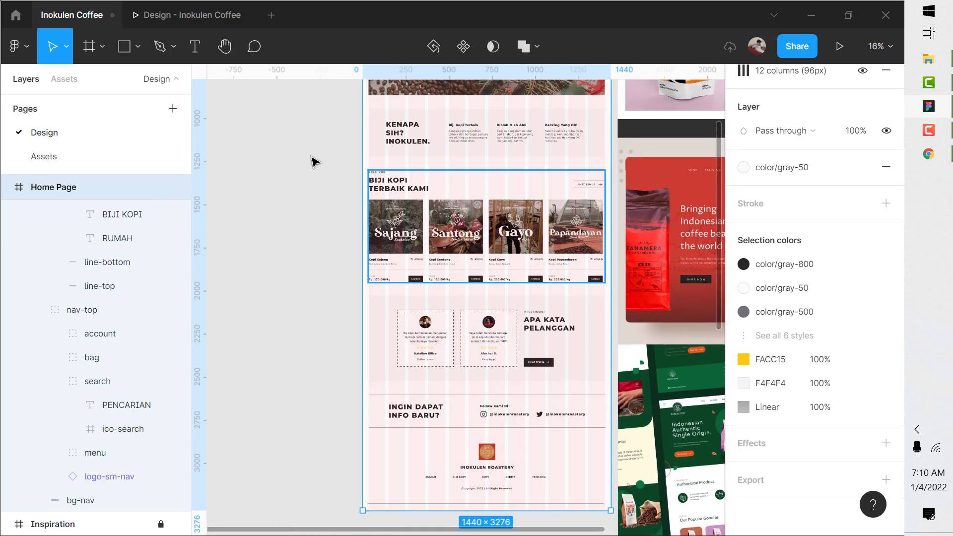
click(194, 18)
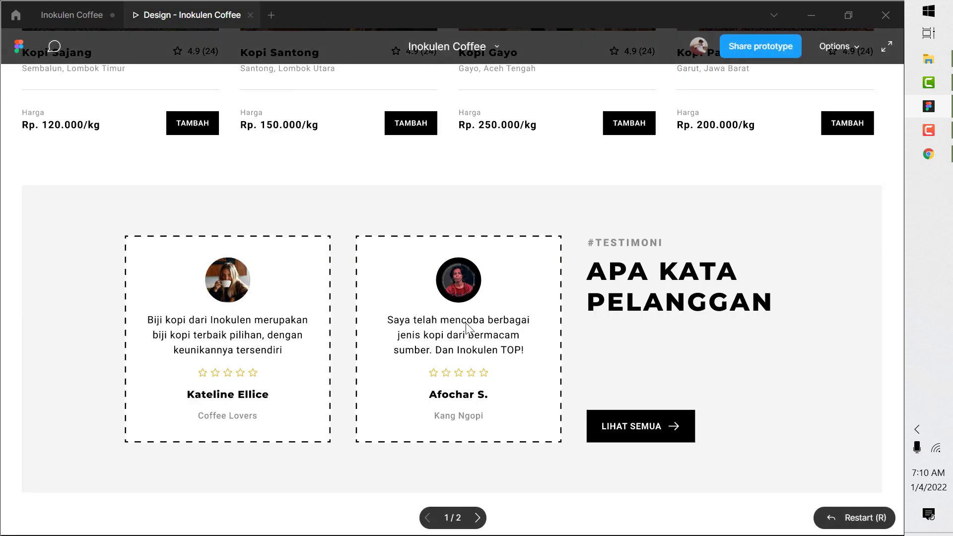
scroll(466, 322, up, 15)
scroll(465, 322, down, 10)
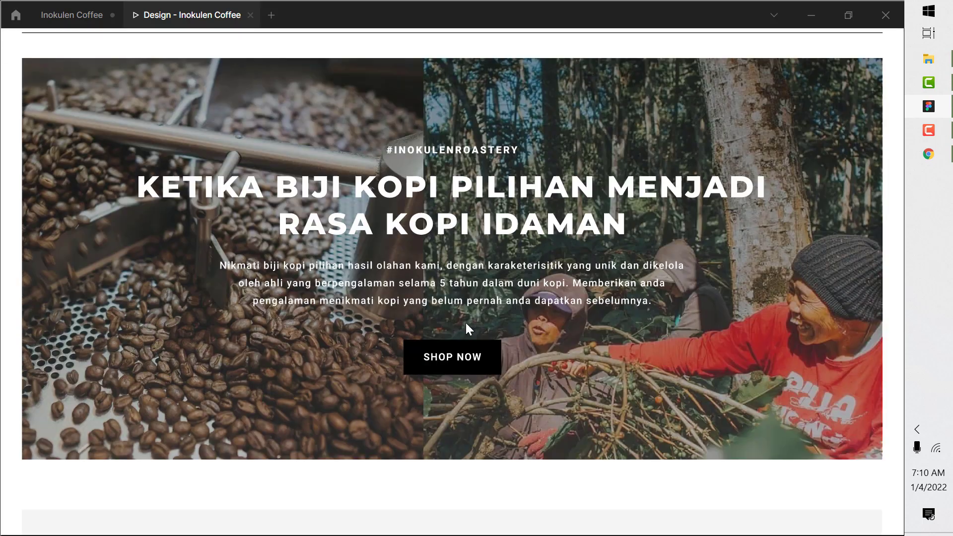
scroll(466, 326, up, 3)
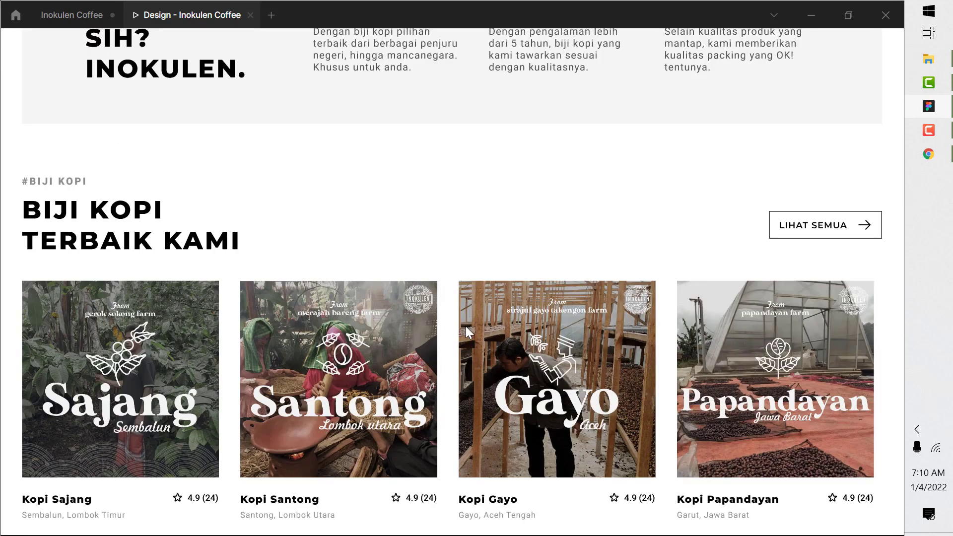
scroll(466, 326, down, 12)
scroll(465, 327, up, 10)
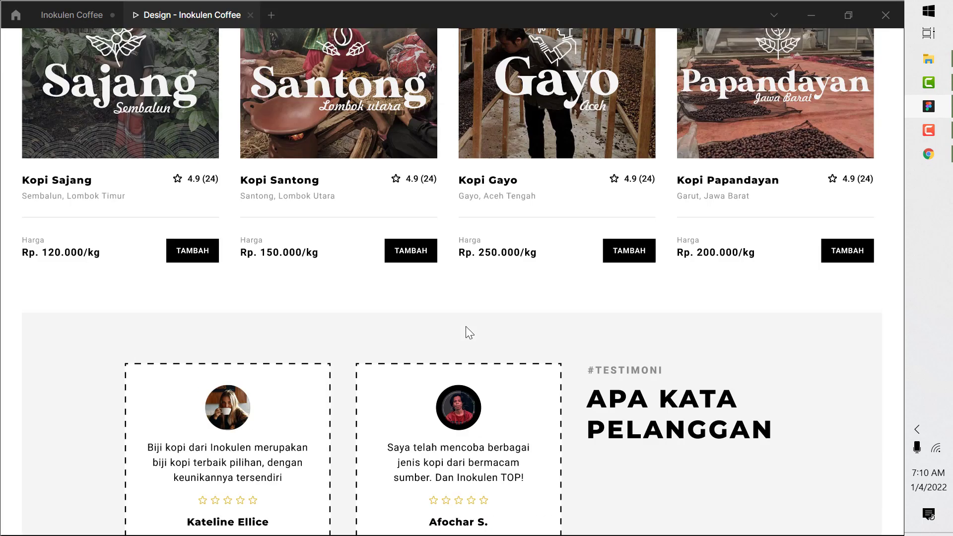
scroll(465, 326, down, 5)
click(81, 13)
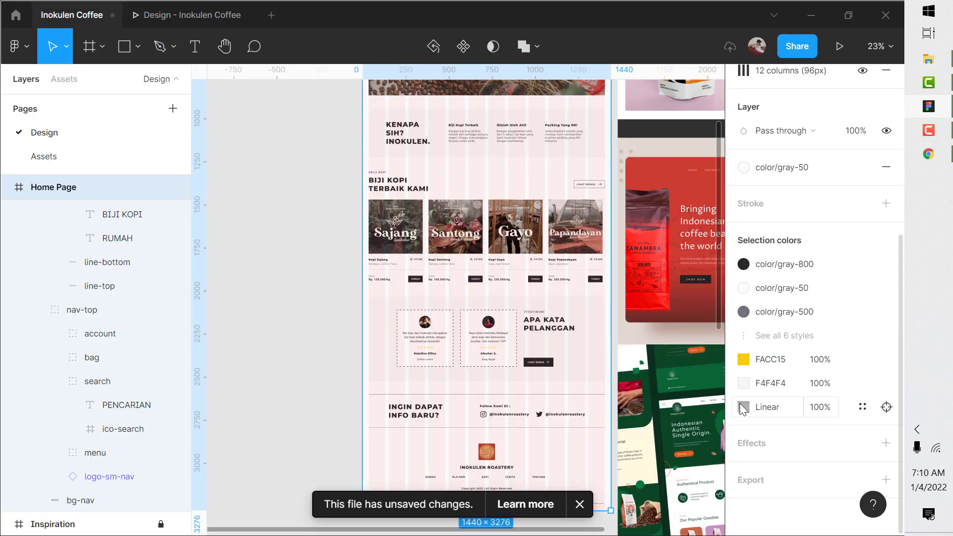
Step: Examine the gradient stops of the Home Page's Linear selection color and the gray swatches on the Assets page
click(742, 408)
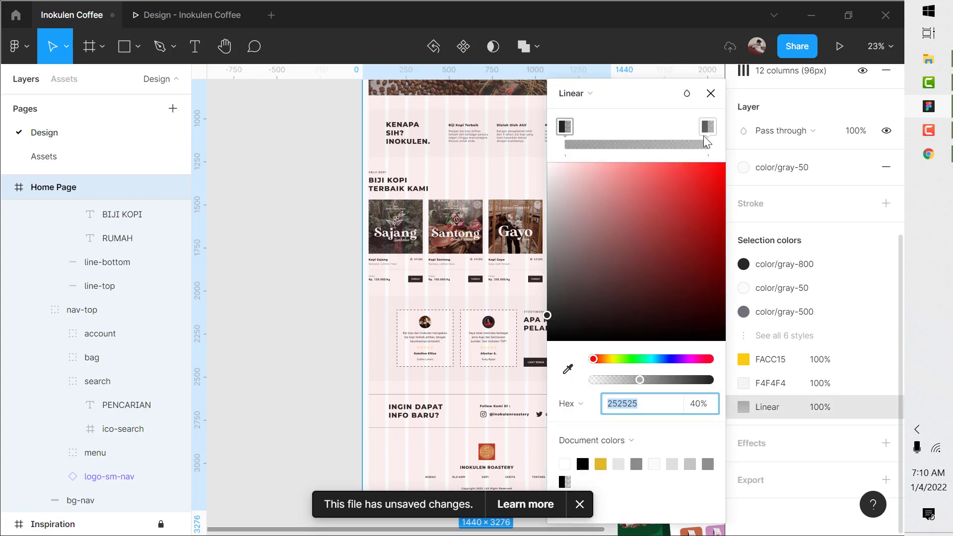
click(308, 191)
scroll(511, 261, up, 3)
scroll(511, 263, up, 2)
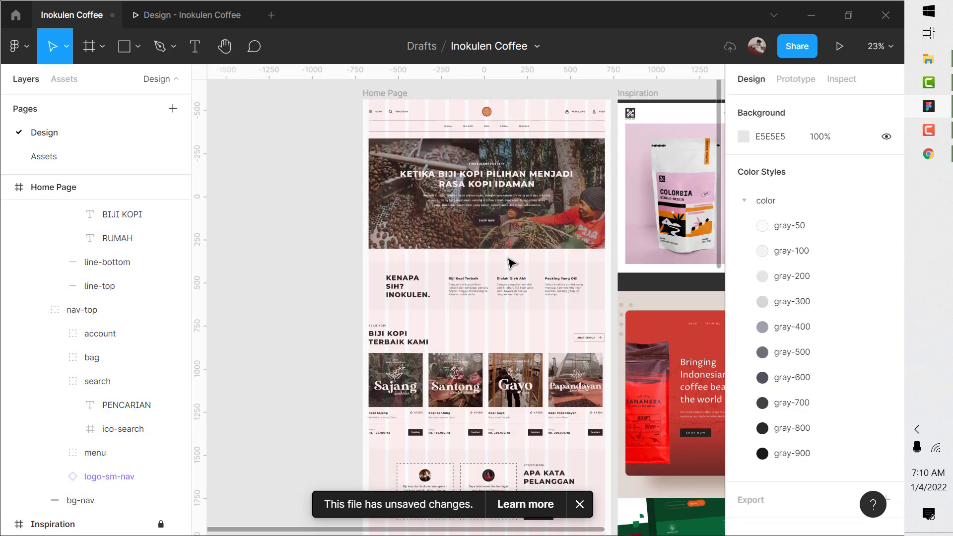
click(94, 158)
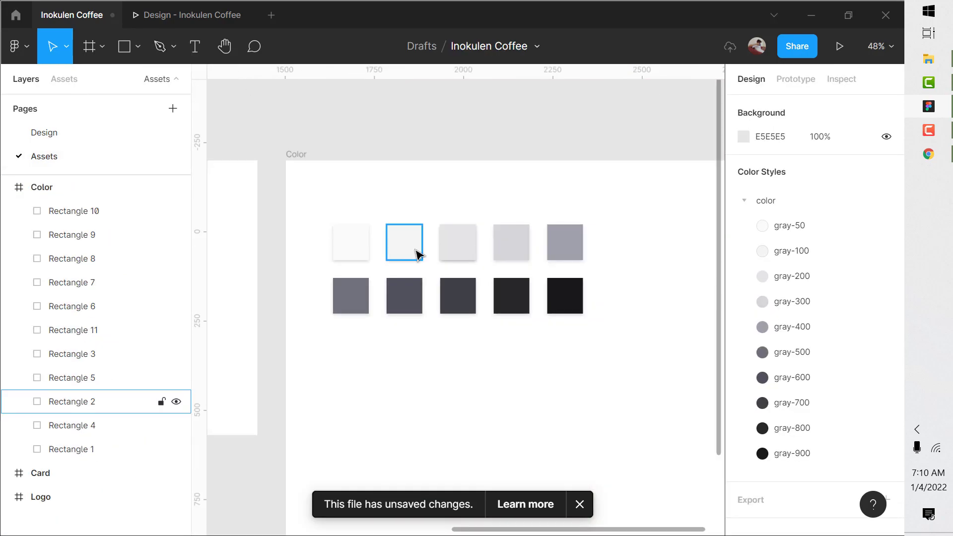
Step: Copy the Zinc 900 hex code 18181b from the Tailwind colors page in the browser and return to Figma
key(alt+Tab)
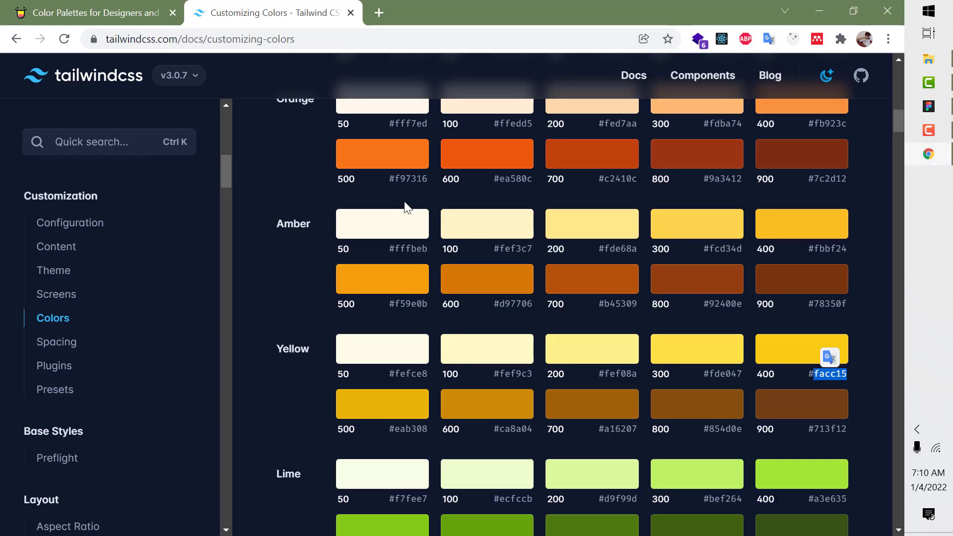
scroll(433, 218, up, 15)
scroll(424, 208, up, 5)
scroll(519, 266, down, 3)
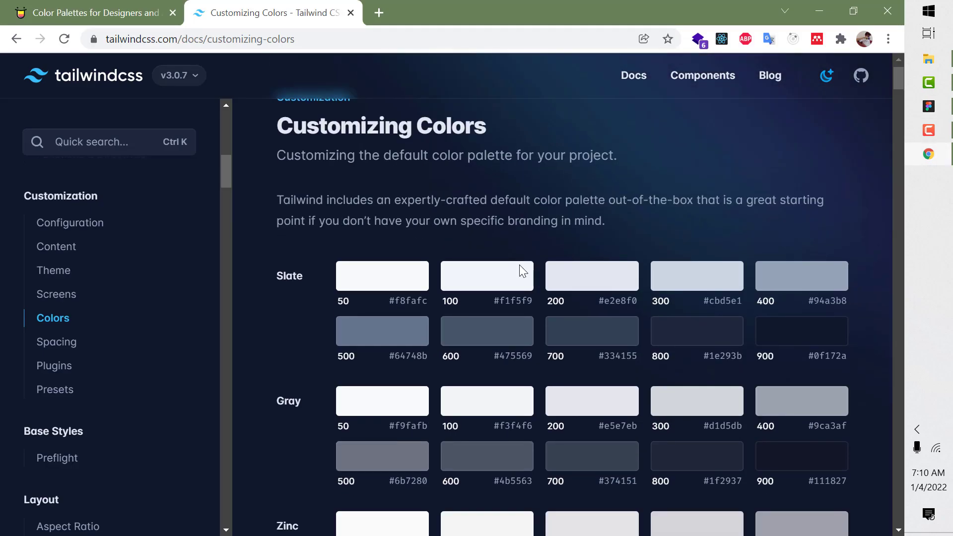
scroll(519, 264, down, 1)
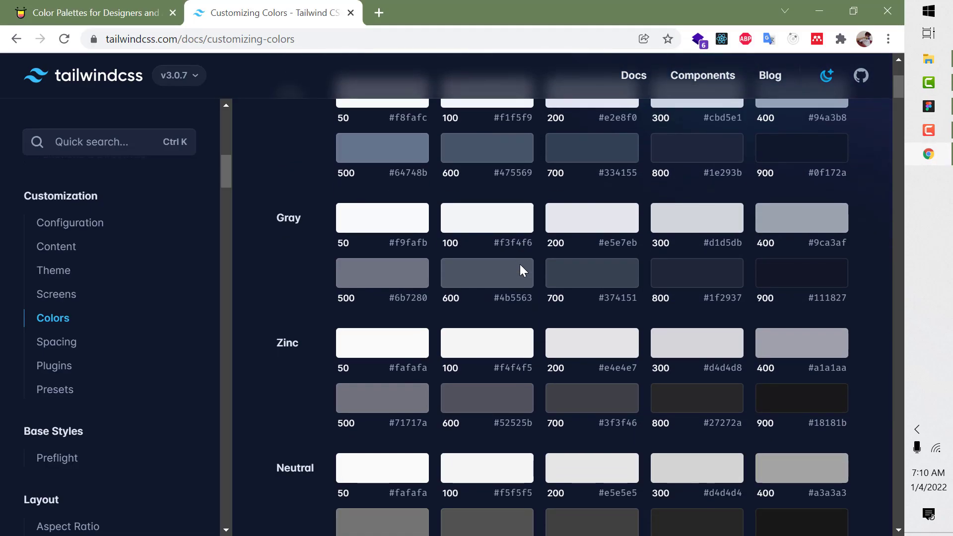
double_click(732, 423)
double_click(833, 422)
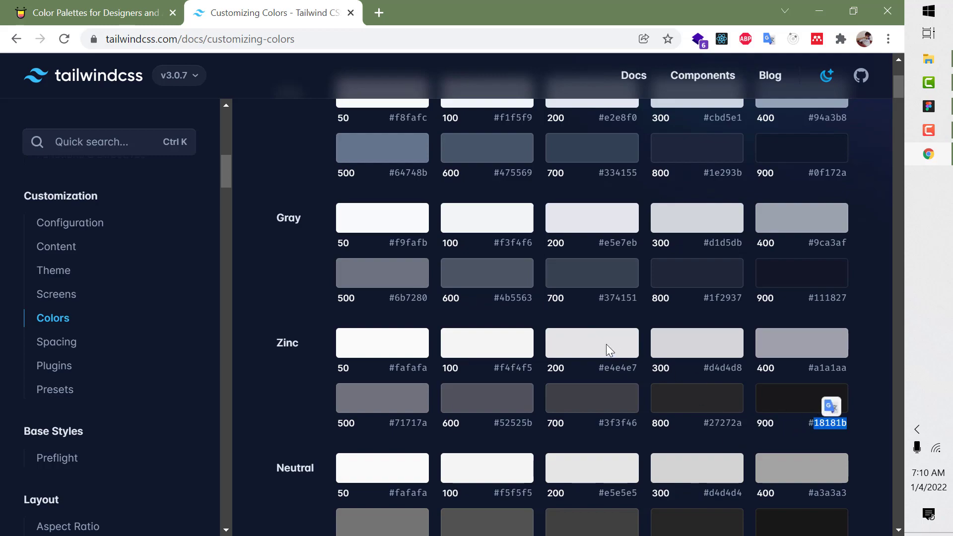
key(alt+Tab)
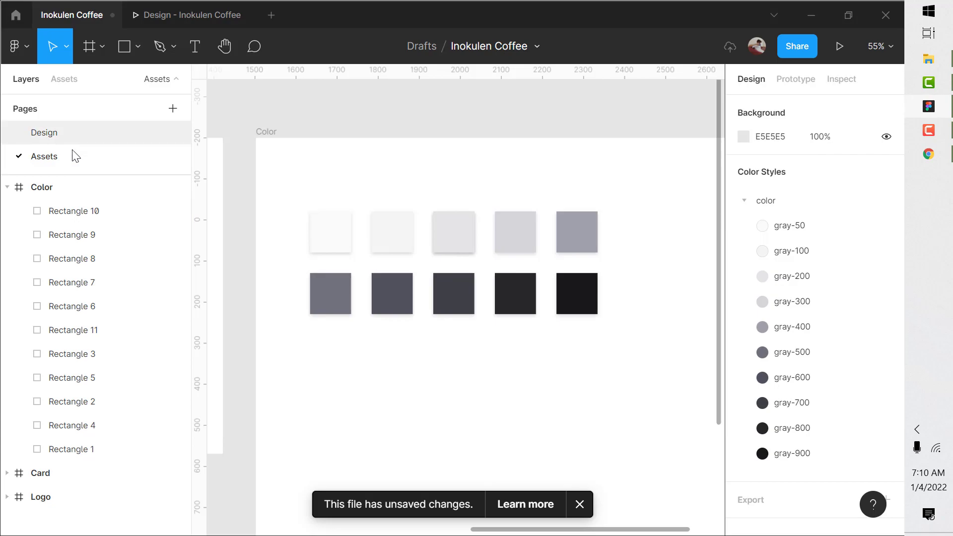
Step: Select the bg-overlay rectangle inside the Hero's bg-hero group on the Design page
click(50, 143)
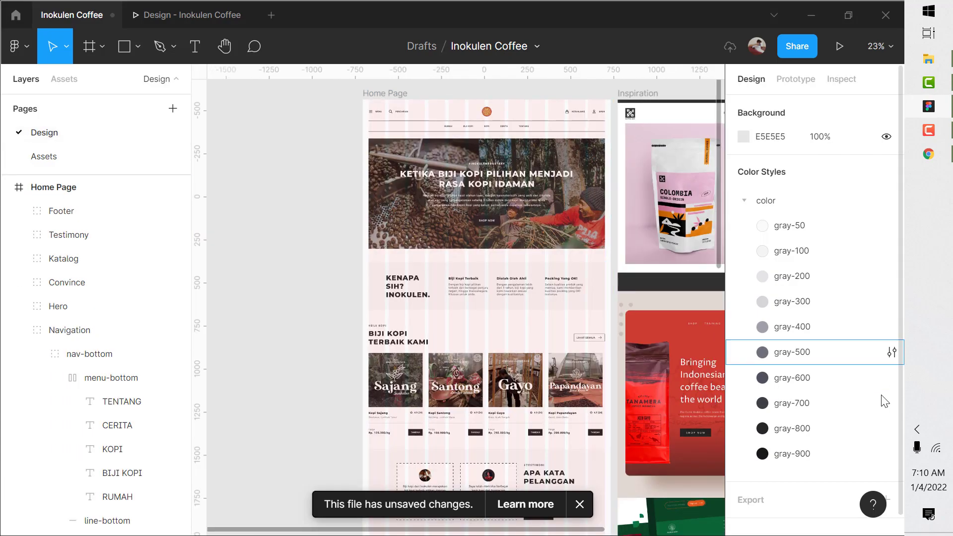
double_click(516, 230)
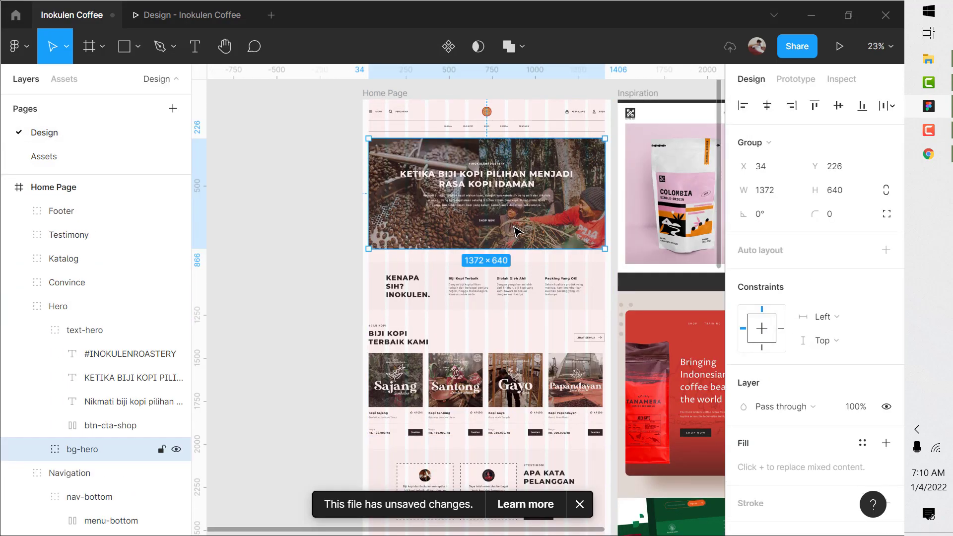
click(37, 449)
scroll(54, 417, down, 3)
click(95, 397)
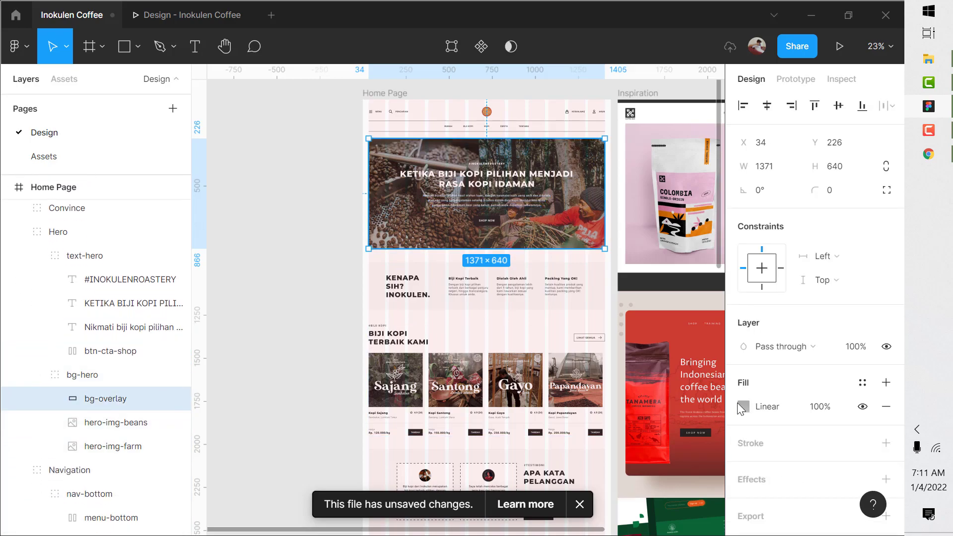
Step: Set the first stop of bg-overlay's linear gradient fill to 18181B
click(743, 406)
click(565, 127)
click(643, 412)
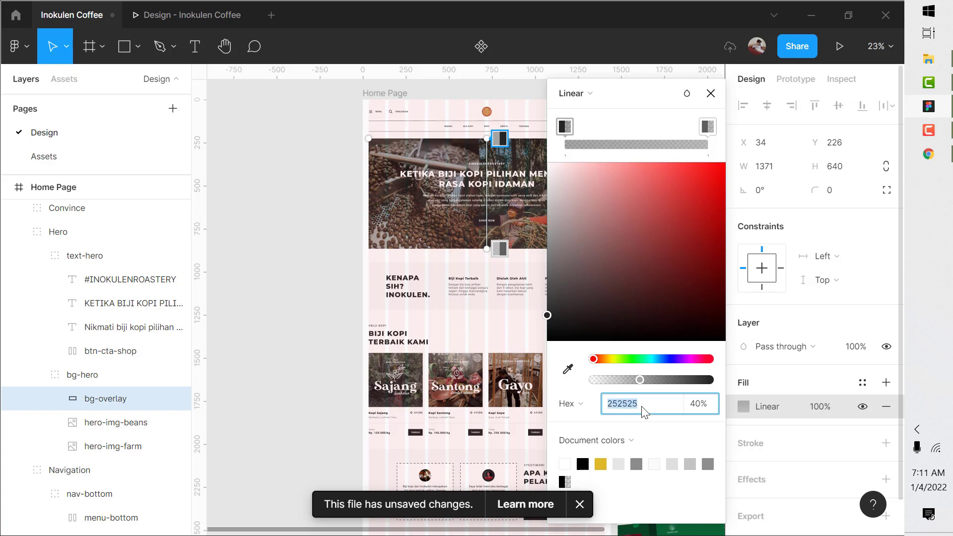
key(Return)
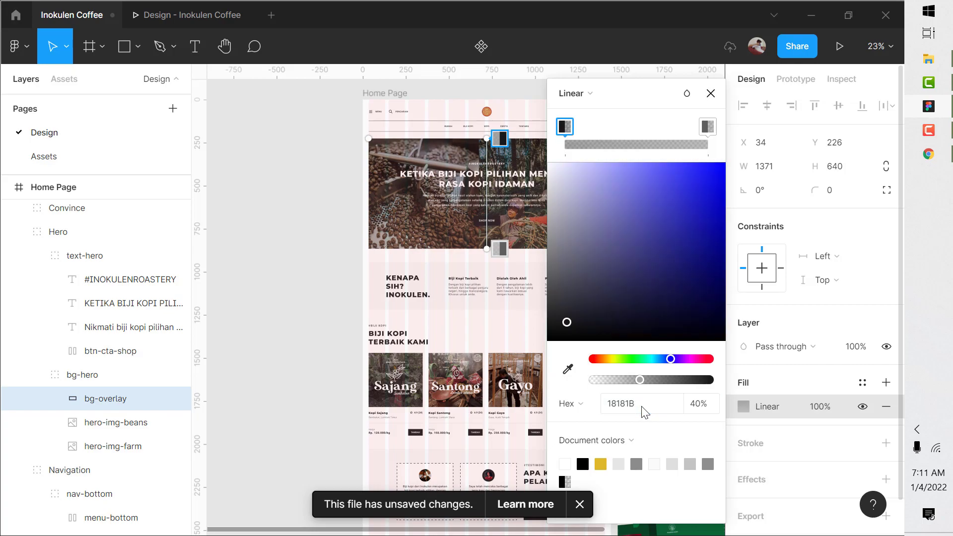
Step: Copy the Gray 700 hex code from Tailwind in the browser and set Figma's second bg-overlay gradient stop to 374151
key(alt+Tab)
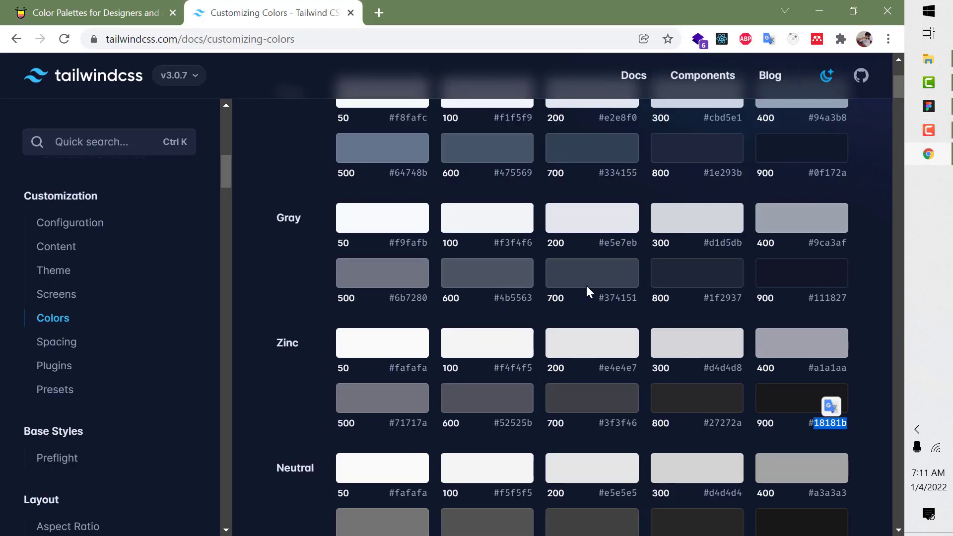
double_click(618, 298)
key(alt+Tab)
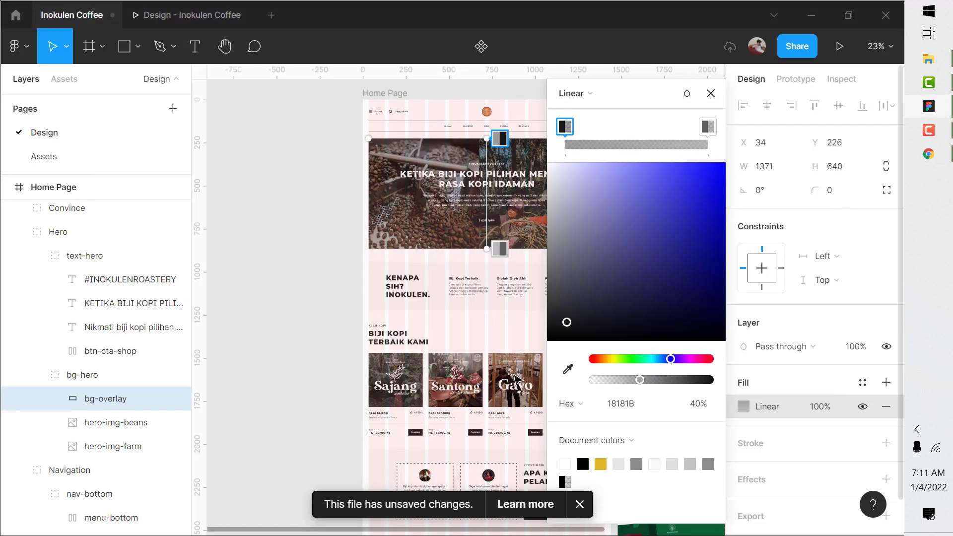
click(502, 253)
click(634, 404)
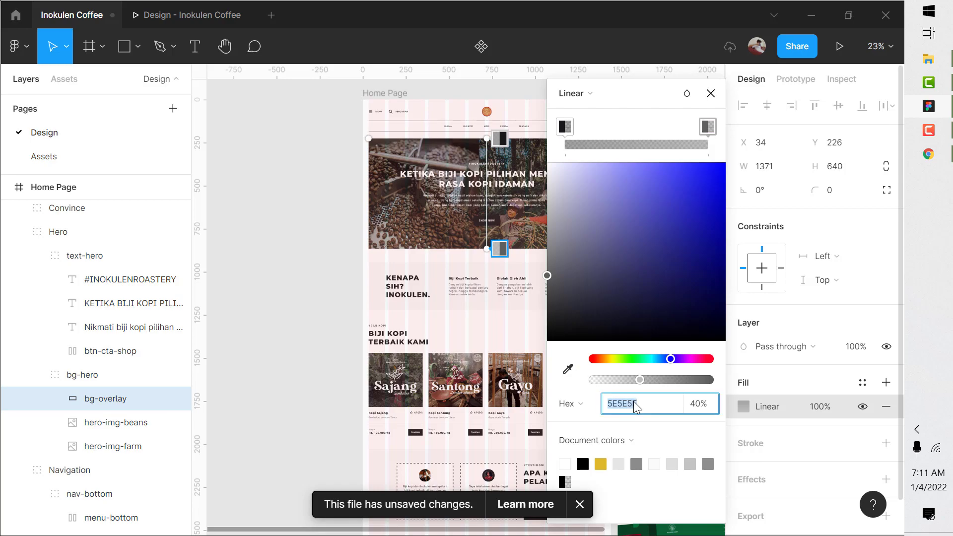
key(Return)
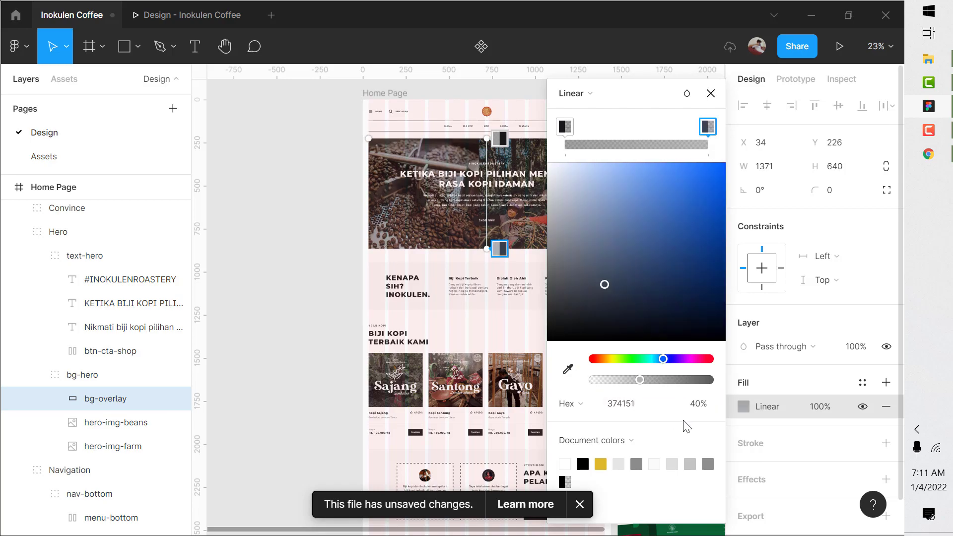
click(711, 93)
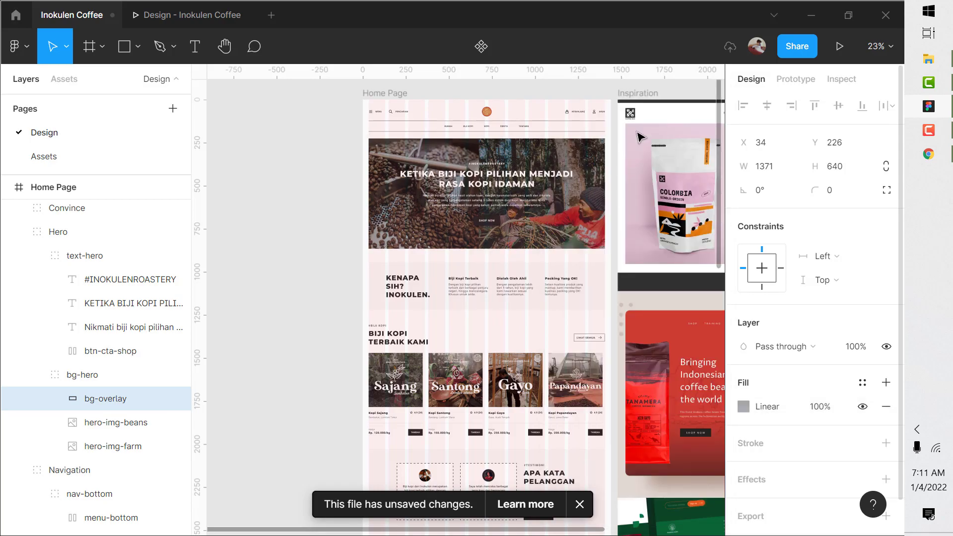
Step: Check the recolored hero and Kenapa Sih sections in the prototype preview, and return to the design file
scroll(486, 199, up, 5)
scroll(400, 190, up, 1)
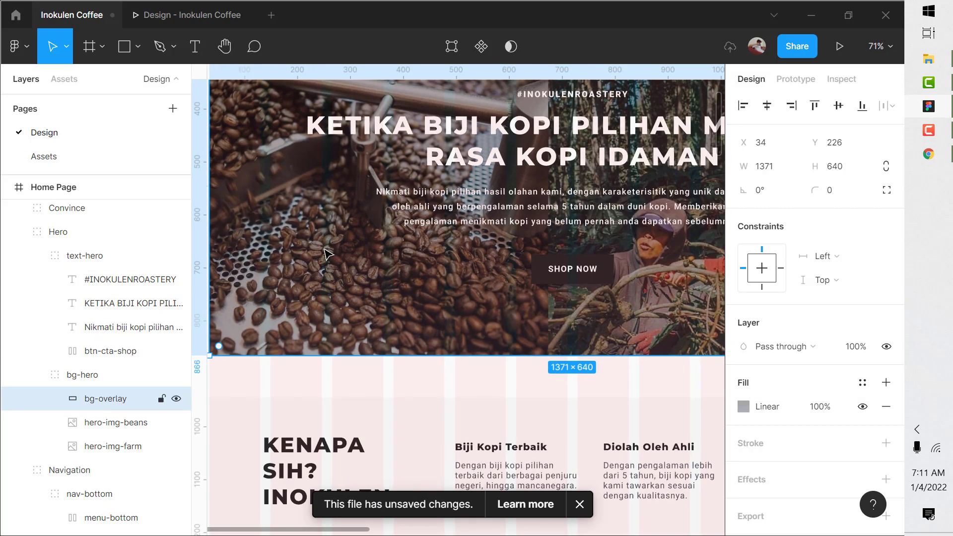
click(170, 13)
scroll(417, 258, up, 10)
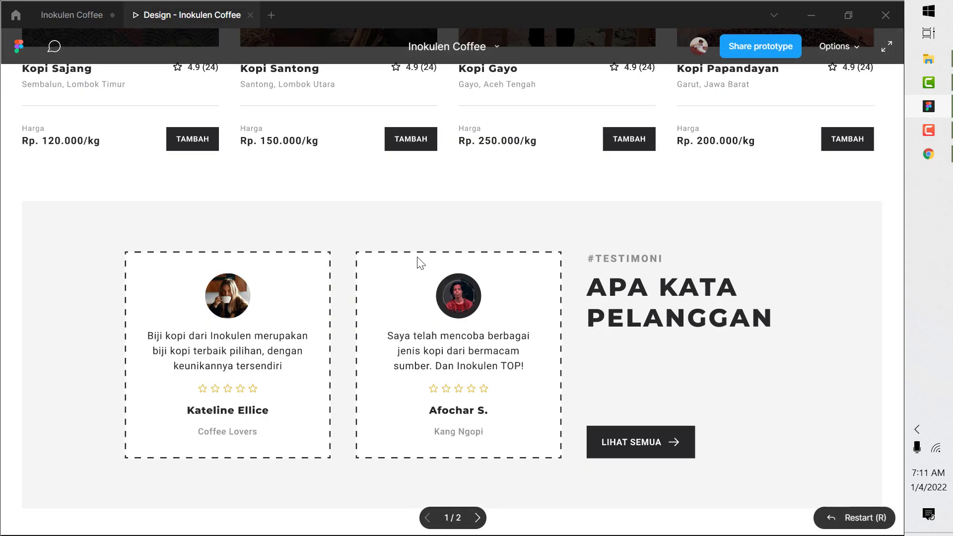
scroll(416, 251, down, 3)
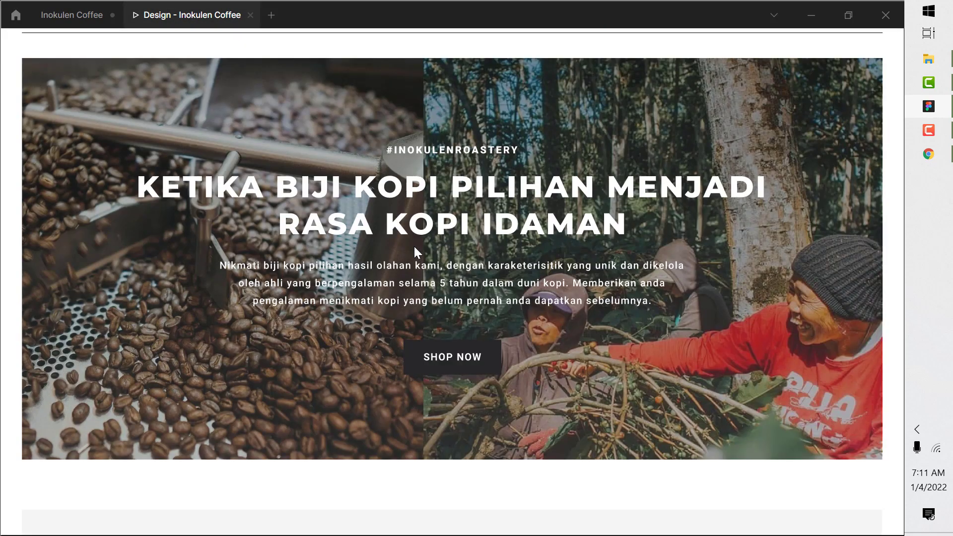
scroll(409, 254, down, 14)
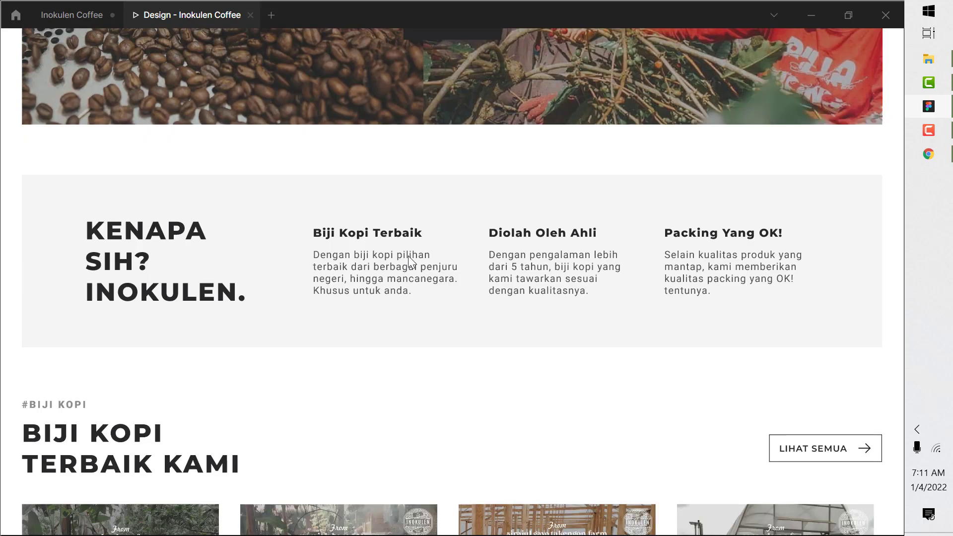
scroll(407, 257, up, 5)
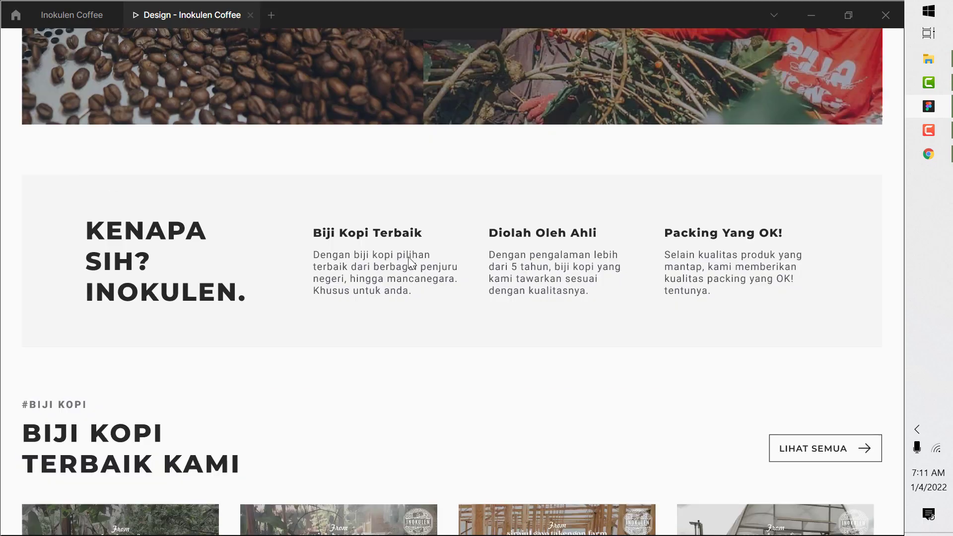
click(56, 17)
Step: Apply the gray-500 color style to the three description paragraphs in the Kenapa Sih section
scroll(532, 389, down, 3)
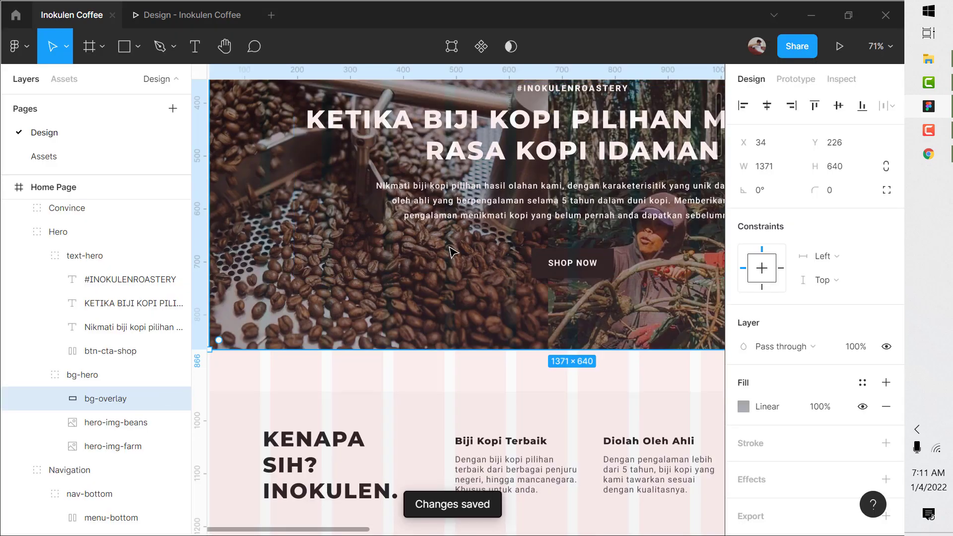
click(527, 349)
double_click(526, 349)
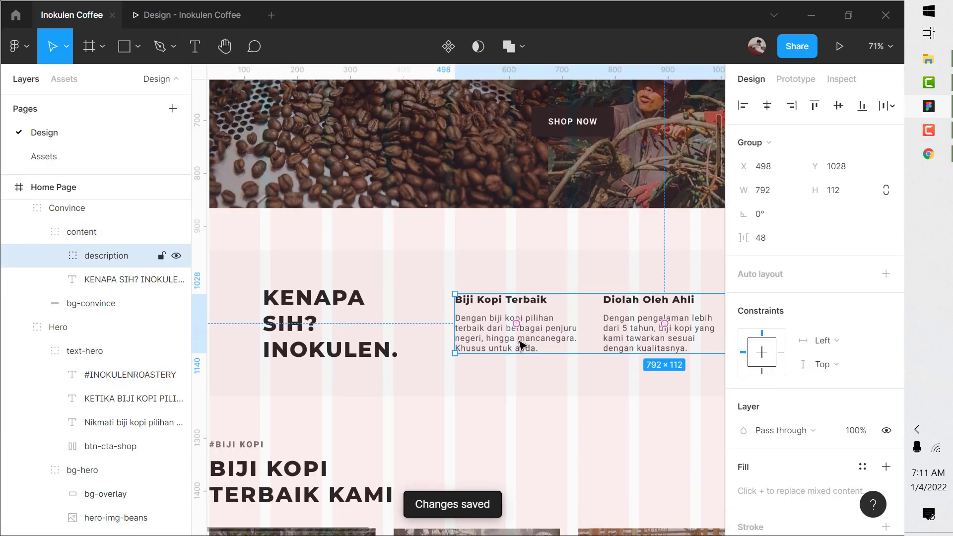
double_click(521, 343)
scroll(445, 350, down, 3)
scroll(496, 352, up, 2)
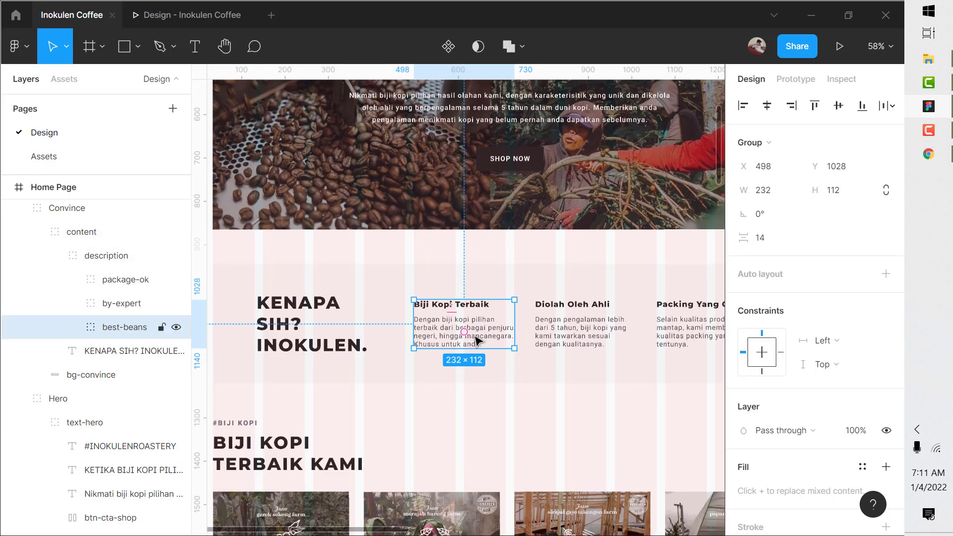
double_click(501, 340)
shift+click(585, 339)
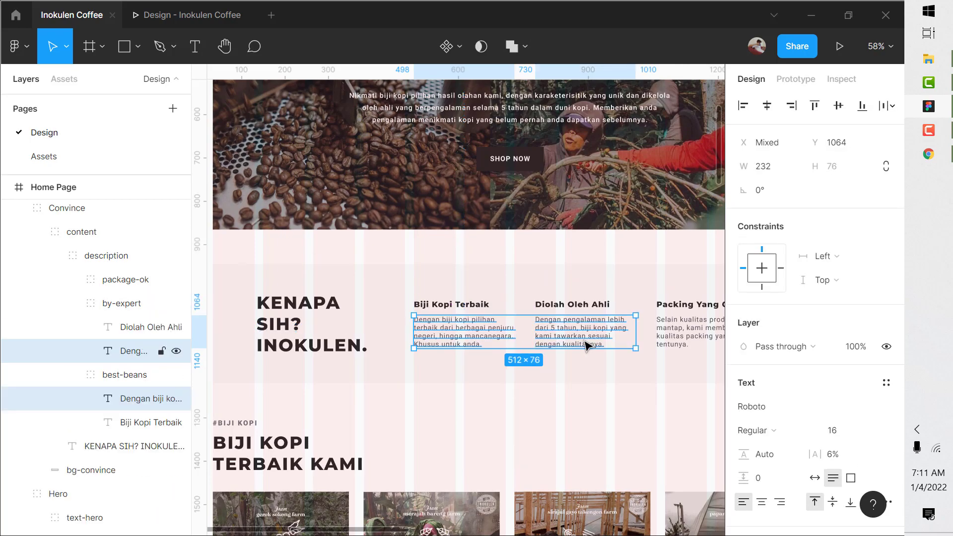
shift+click(669, 338)
scroll(794, 414, down, 3)
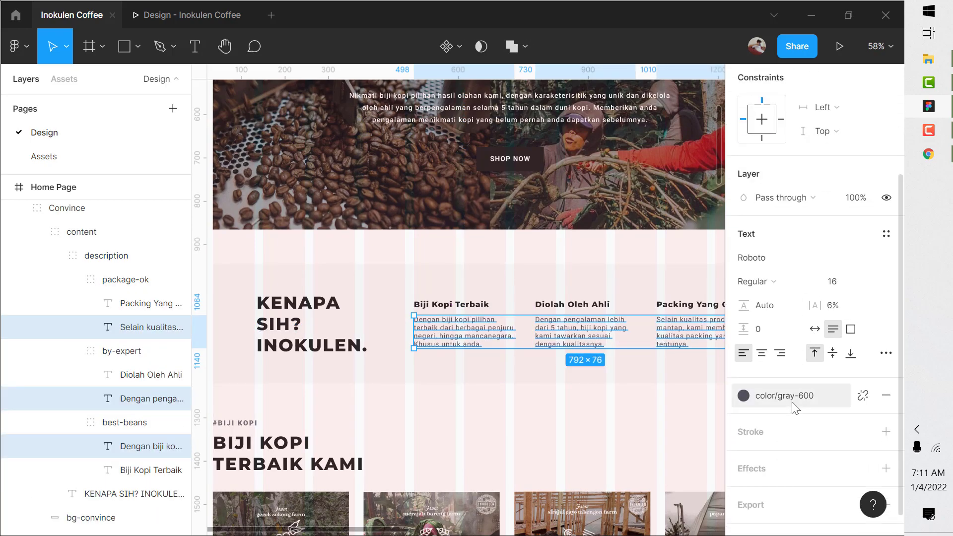
click(795, 408)
click(789, 395)
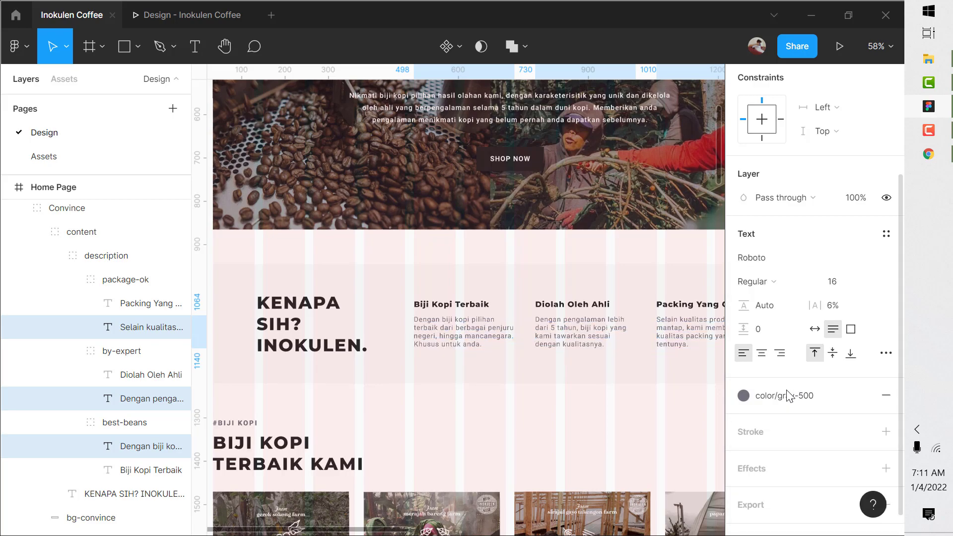
Step: Check the recolored Kenapa Sih descriptions in the prototype preview, and return to the design file
click(191, 15)
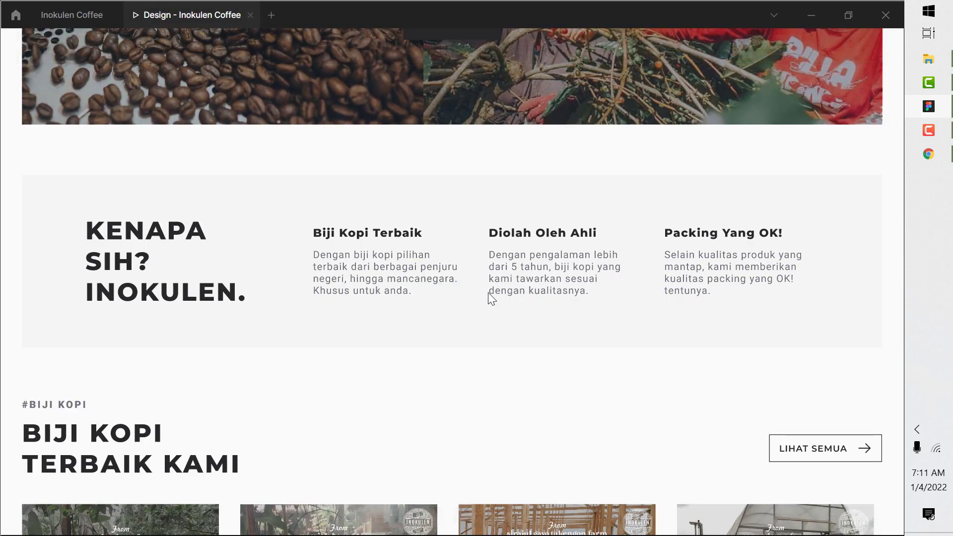
scroll(487, 293, down, 5)
click(40, 15)
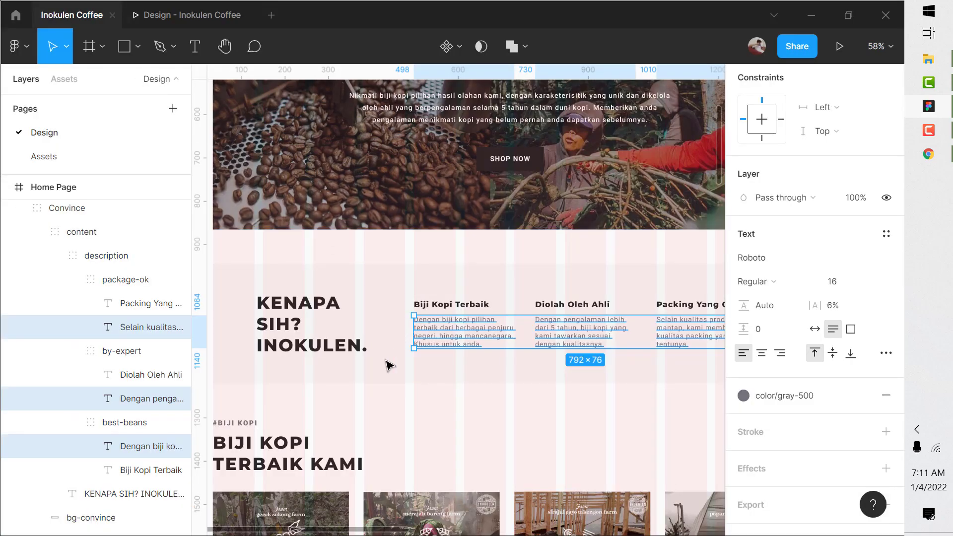
Step: Remove the trailing period from the "KENAPA SIH? INOKULEN." heading
scroll(386, 365, up, 3)
double_click(370, 340)
key(BackSpace)
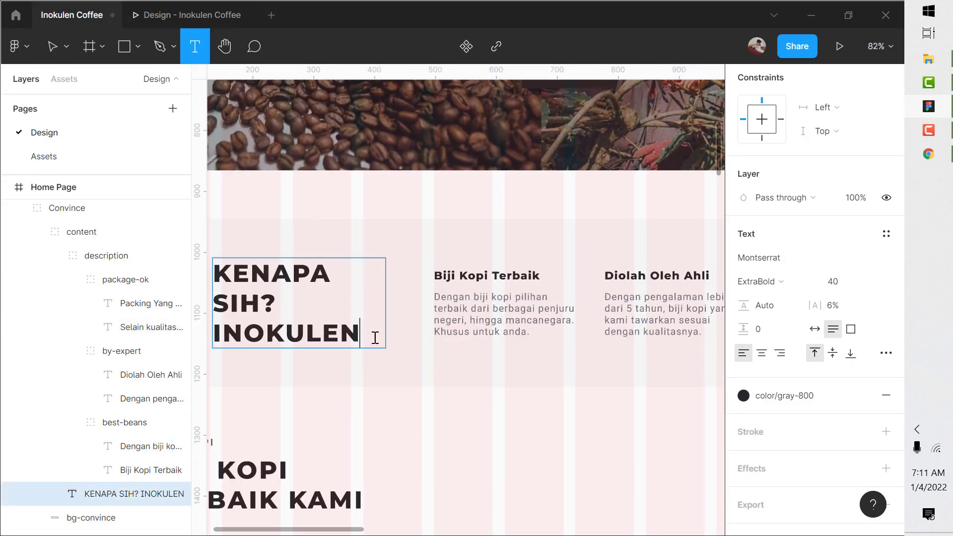
scroll(387, 346, down, 3)
key(Escape)
scroll(484, 353, down, 5)
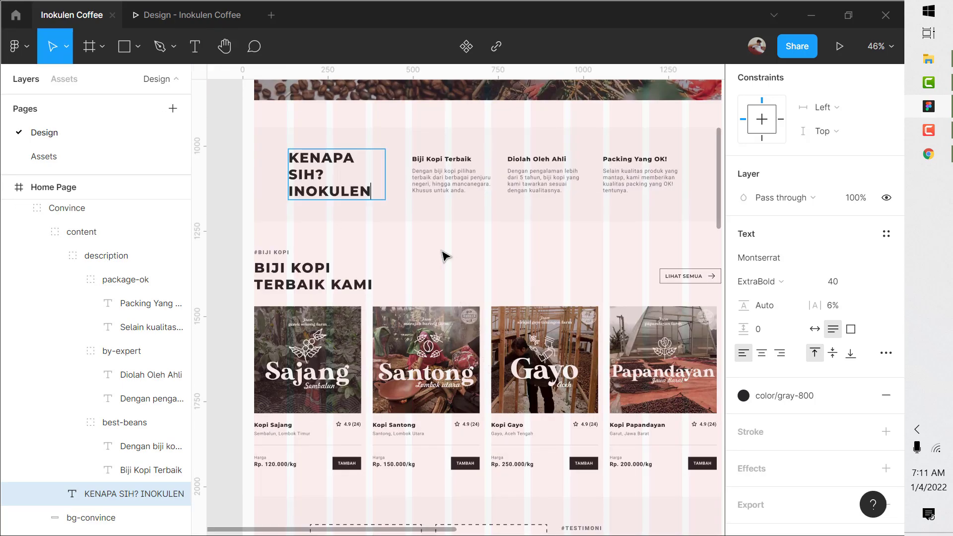
scroll(445, 254, down, 5)
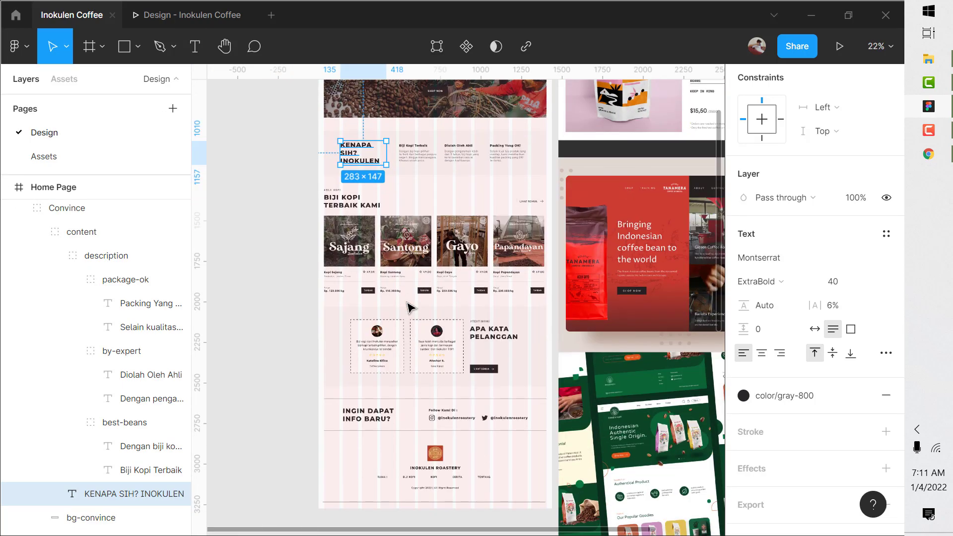
scroll(409, 291, up, 4)
scroll(497, 270, down, 4)
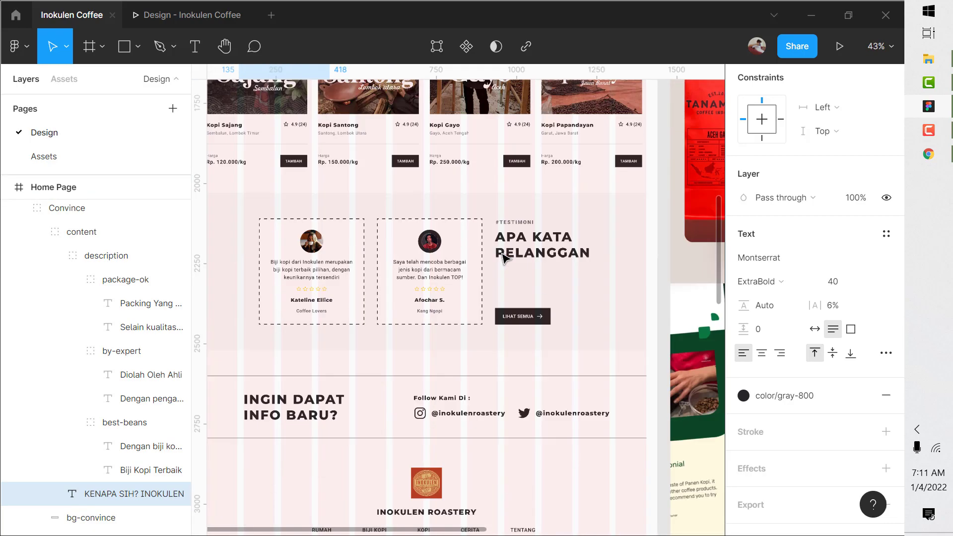
scroll(270, 263, up, 3)
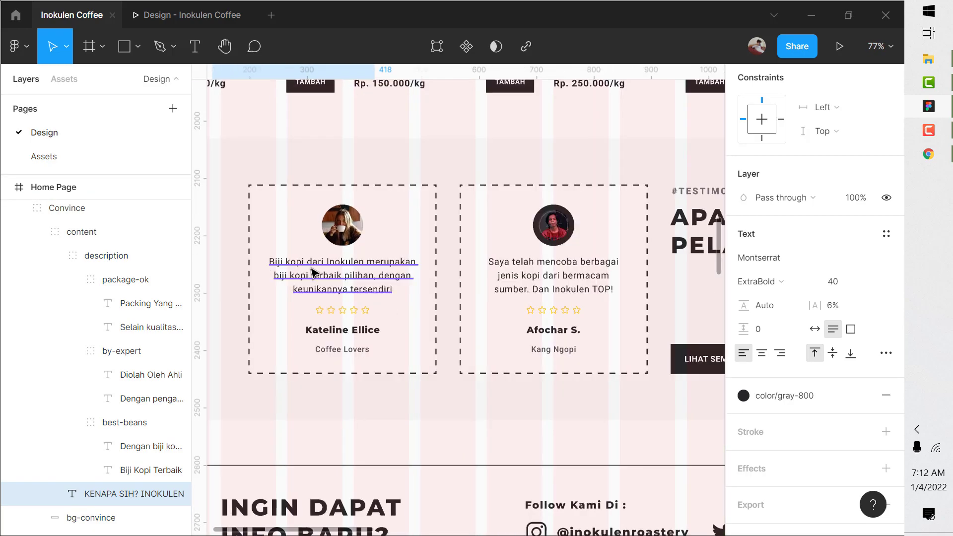
click(316, 274)
click(316, 273)
click(316, 274)
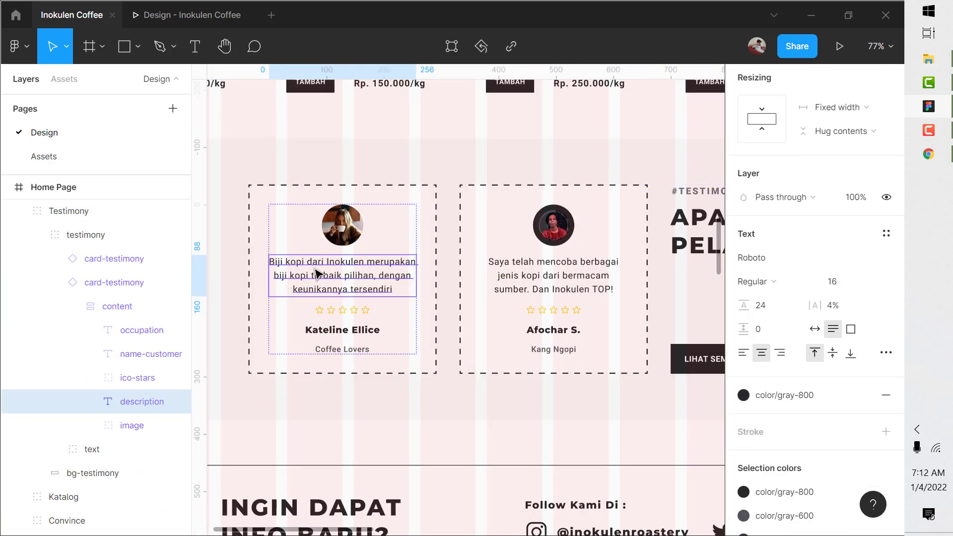
shift+click(546, 278)
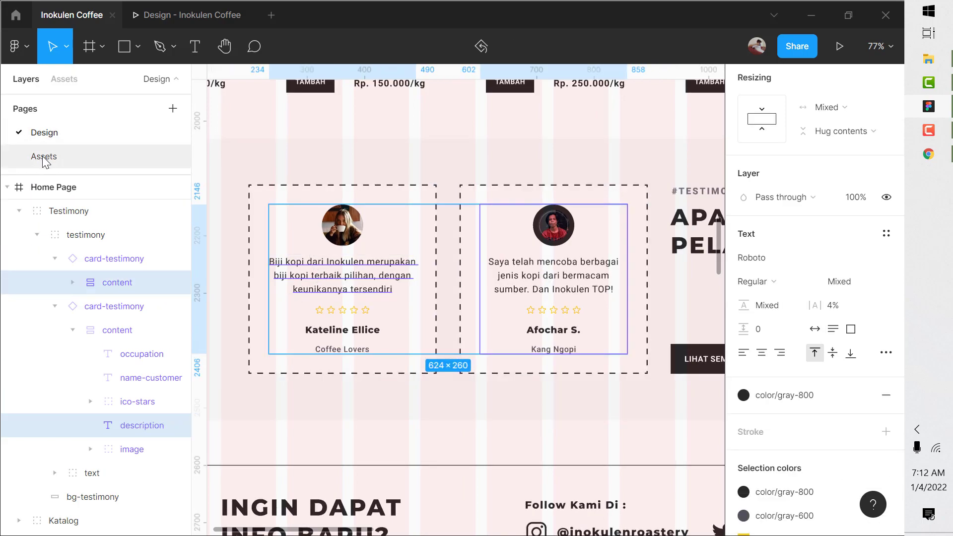
Step: On the Assets page, apply the gray-600 color style to the description text of the card-testimony component
click(93, 156)
scroll(526, 319, down, 5)
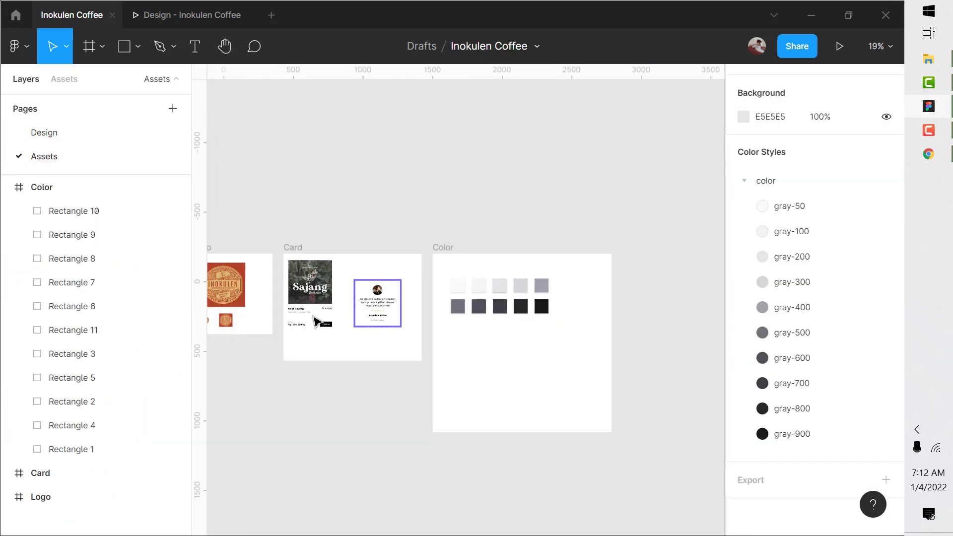
scroll(325, 319, up, 4)
scroll(391, 319, up, 3)
click(481, 292)
double_click(484, 299)
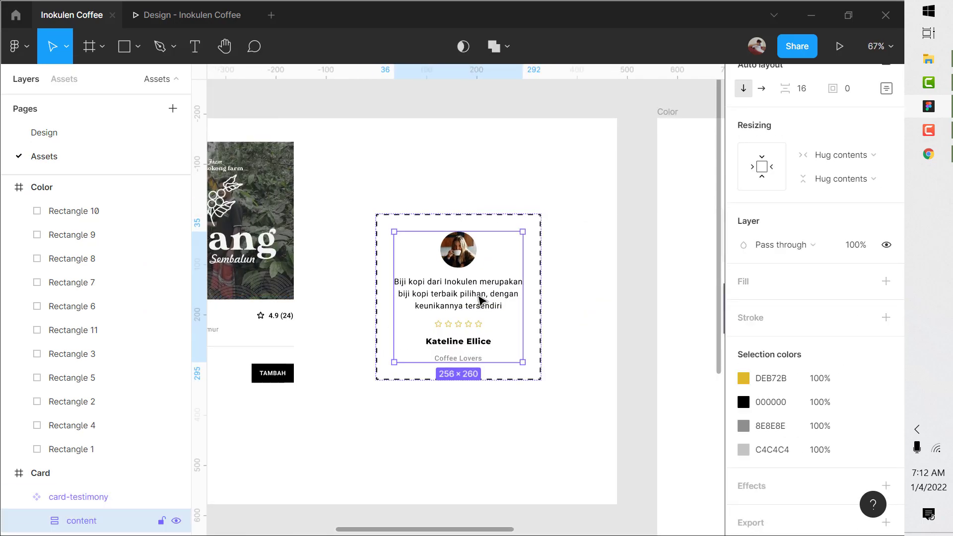
double_click(479, 296)
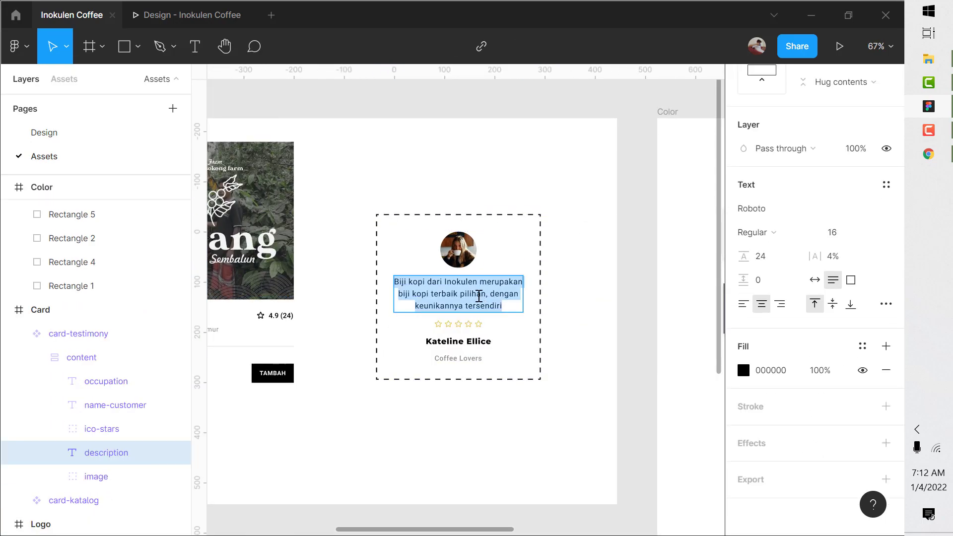
click(862, 347)
scroll(794, 380, down, 5)
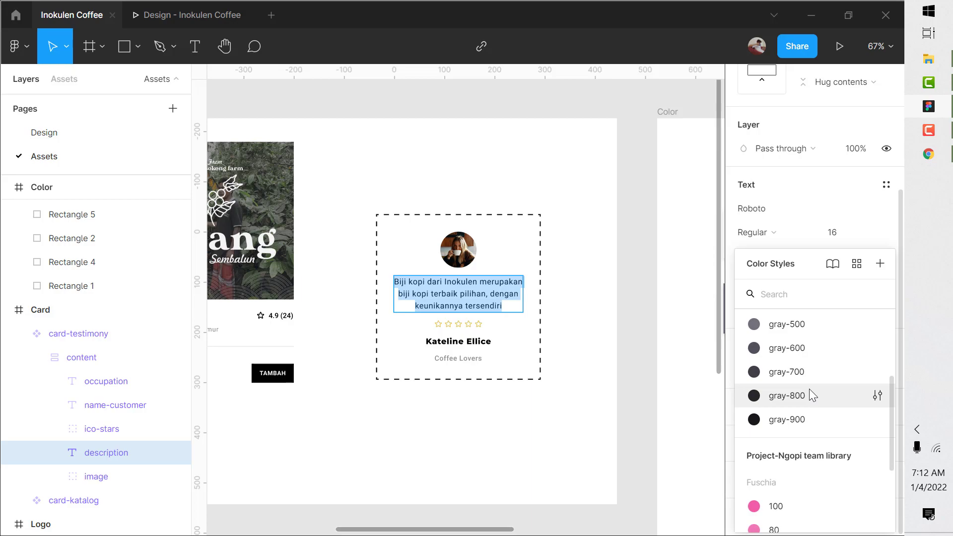
click(814, 346)
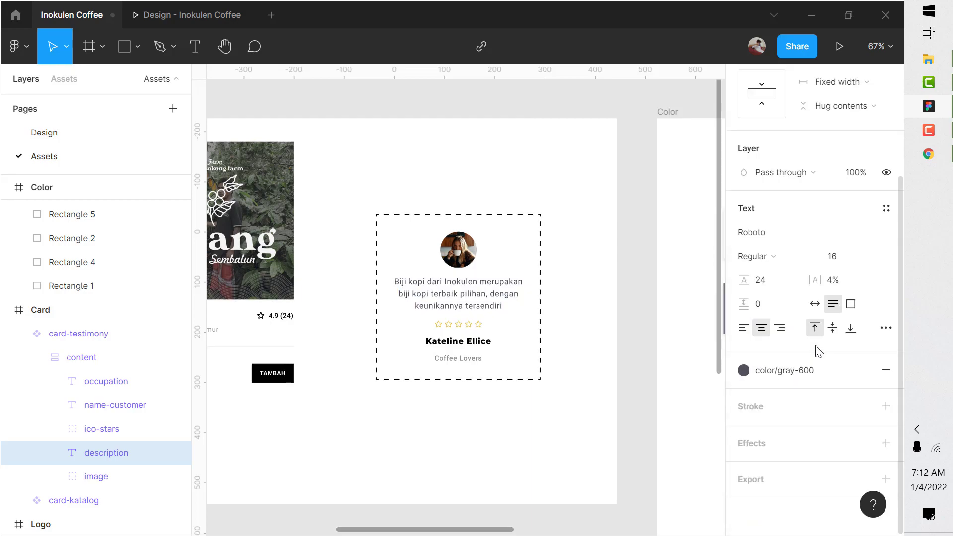
Step: Apply the gray-800 color style to the name-customer text in the card-testimony component
double_click(457, 342)
key(ctrl+a)
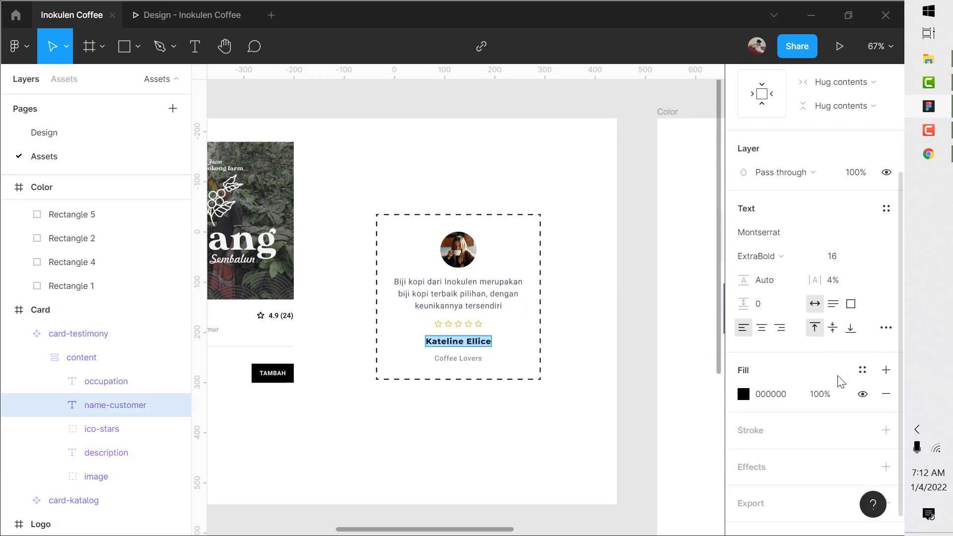
click(861, 370)
scroll(793, 436, down, 2)
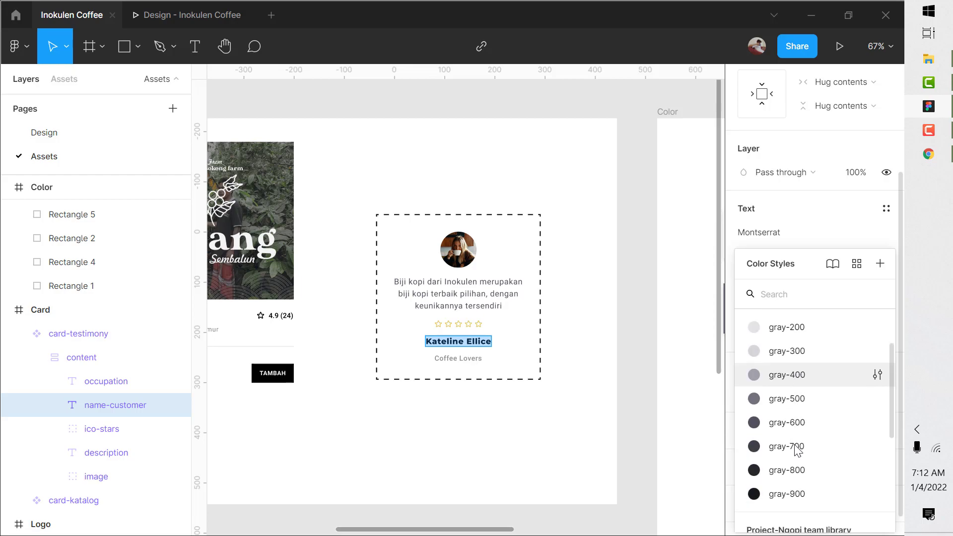
click(795, 470)
Step: Apply the gray-400 color style to the occupation text in the card-testimony component
scroll(449, 364, up, 1)
double_click(454, 356)
key(ctrl+a)
click(862, 371)
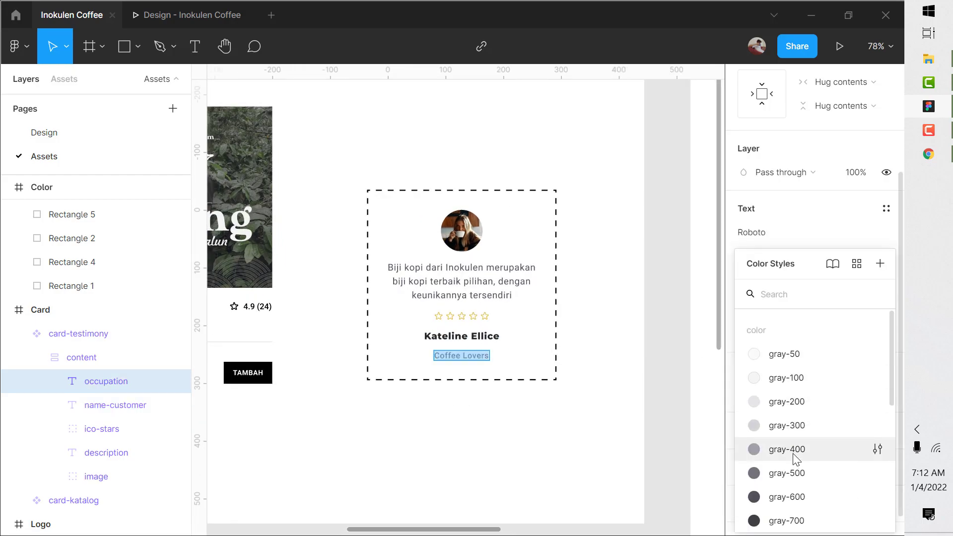
click(796, 449)
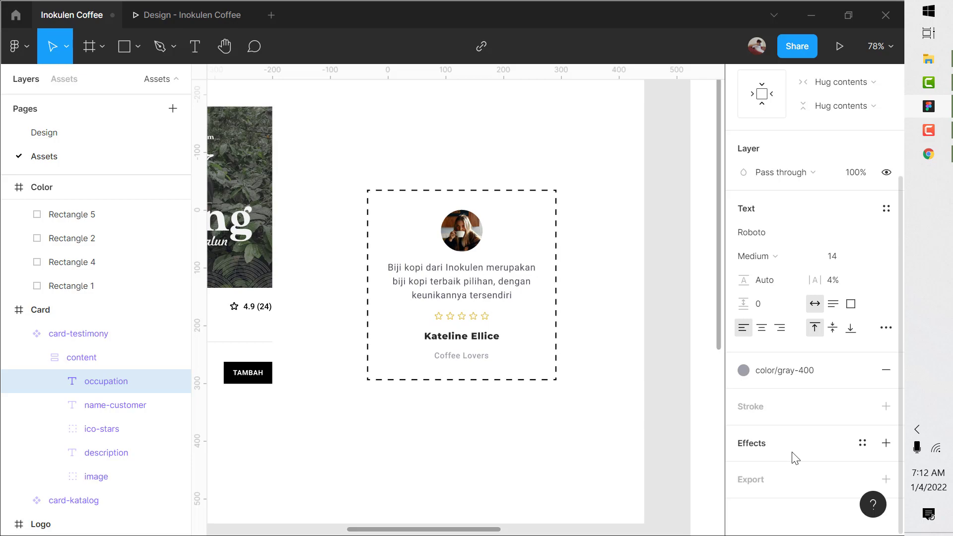
key(Escape)
Step: Apply the gray-800 color style to the dashed stroke of the card-testimony component, and clear the selection
click(556, 258)
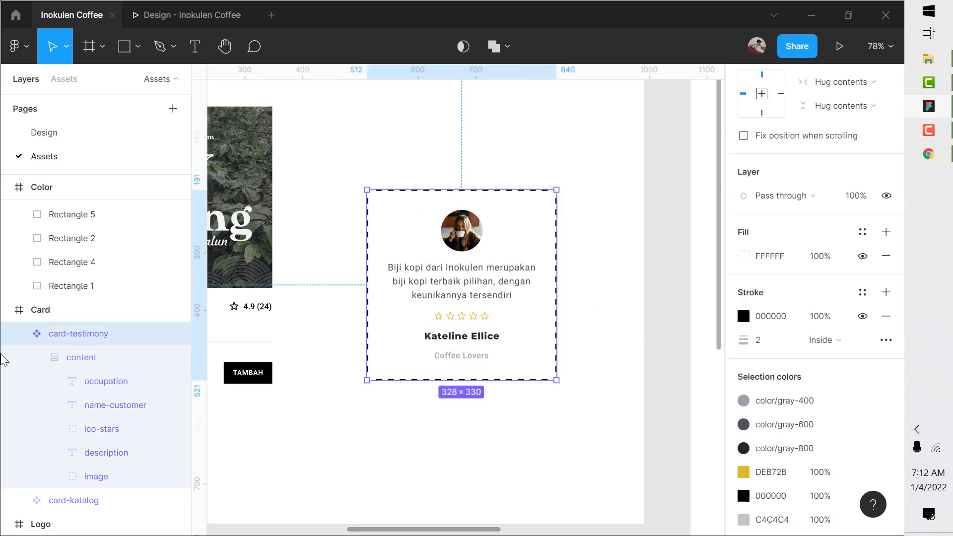
click(85, 360)
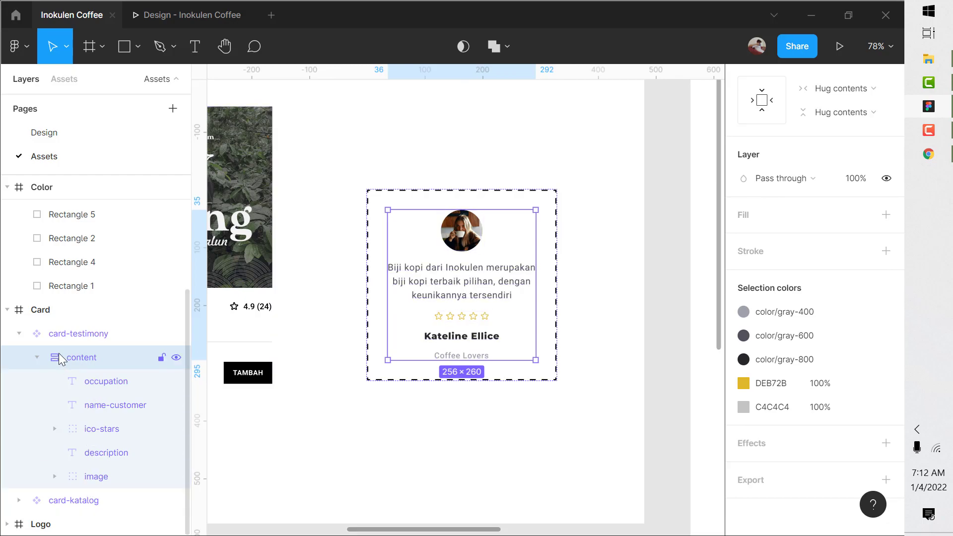
click(79, 334)
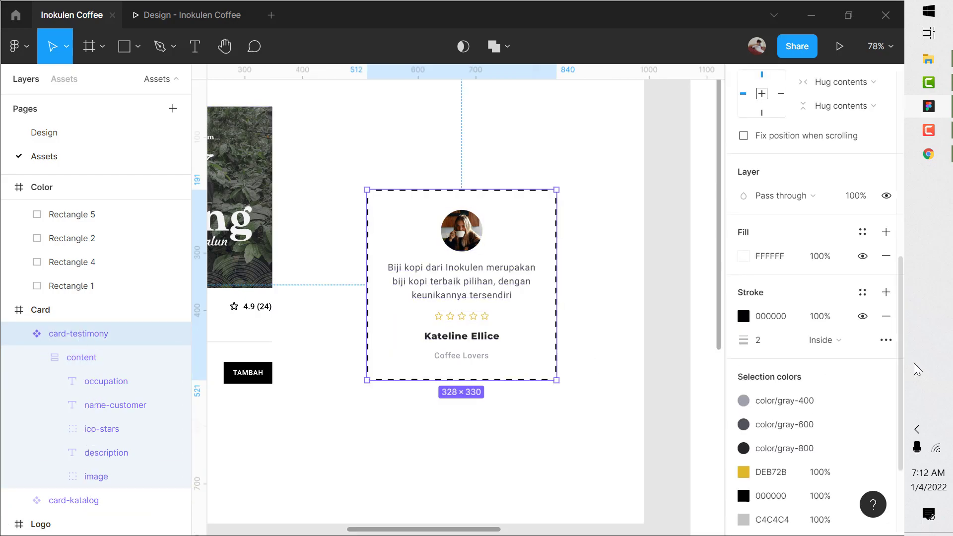
click(862, 292)
scroll(840, 372, down, 3)
click(795, 431)
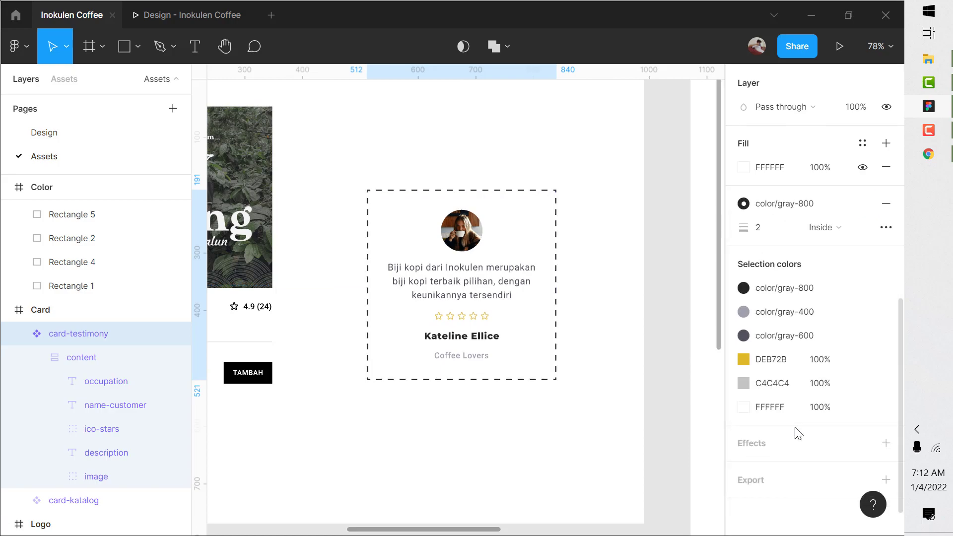
click(609, 338)
ctrl+scroll(604, 334, down, 2)
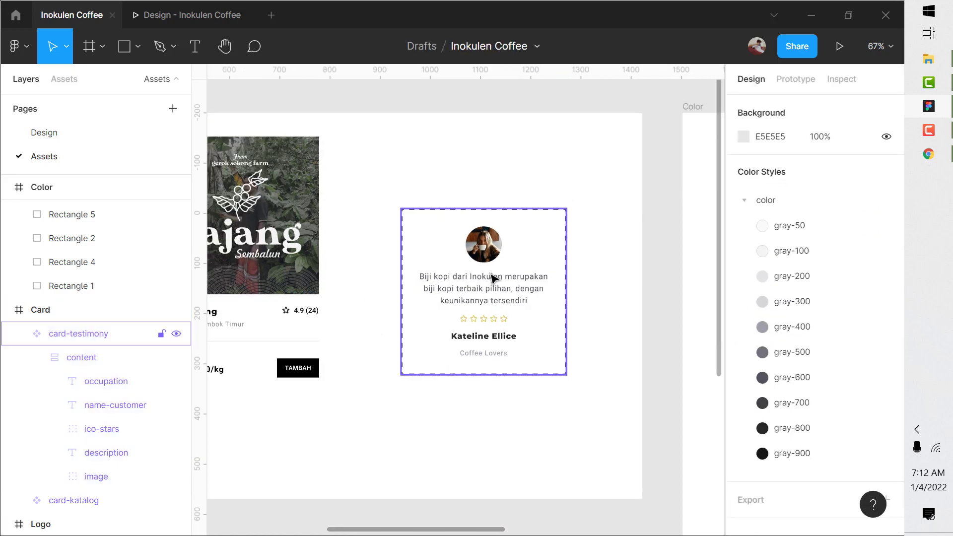
Step: With card-testimony selected, look up the Yellow 300, Yellow 400 and Amber 400 hex codes on Tailwind's colors page in the browser, and return to Figma
click(493, 279)
scroll(889, 398, down, 8)
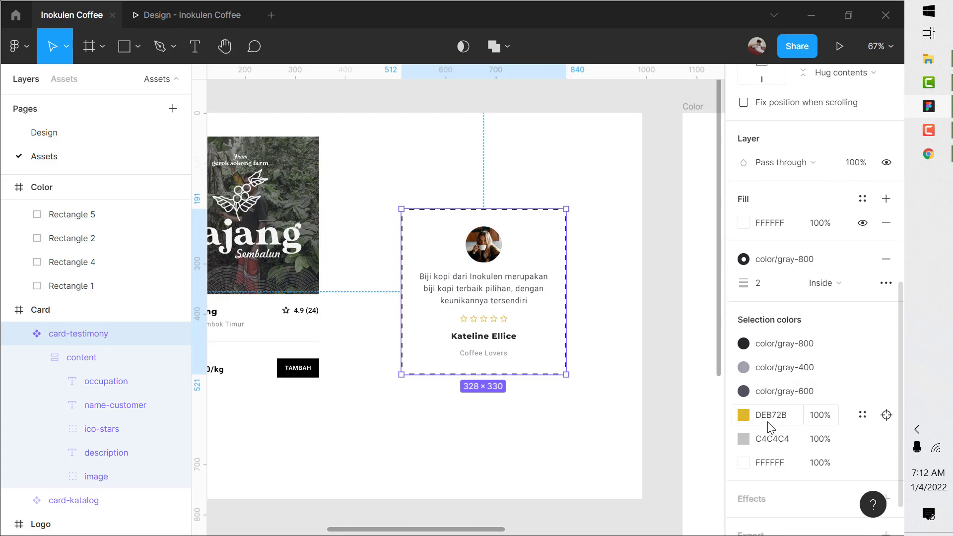
key(alt+Tab)
scroll(393, 283, down, 15)
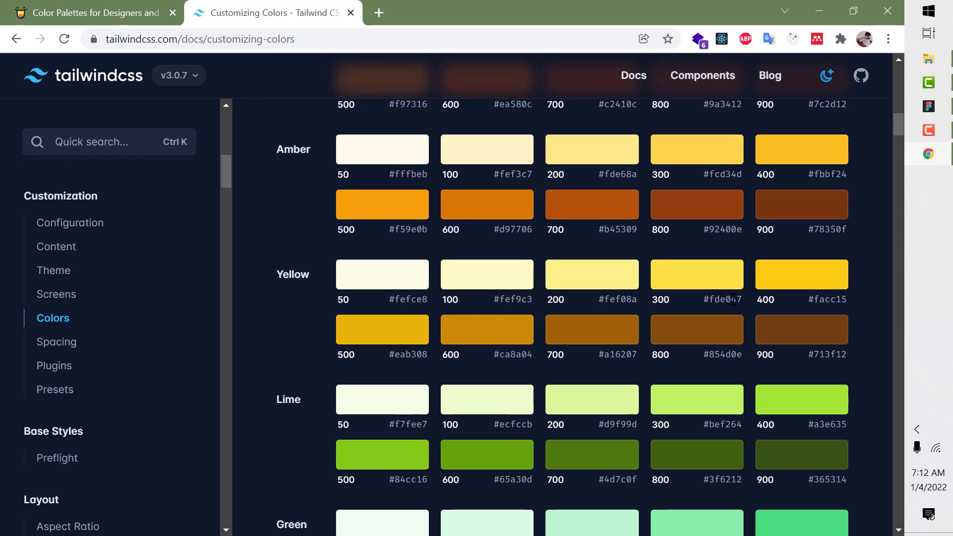
double_click(726, 300)
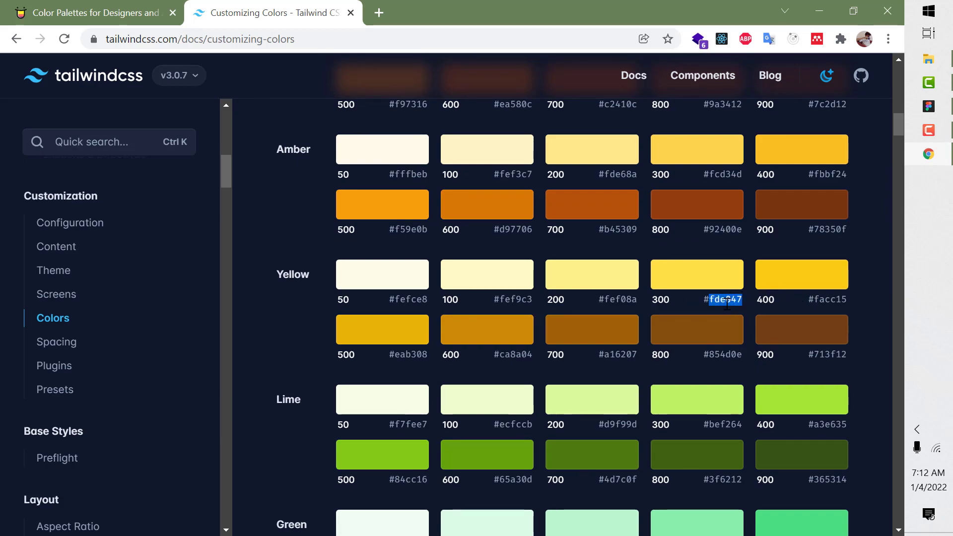
double_click(829, 299)
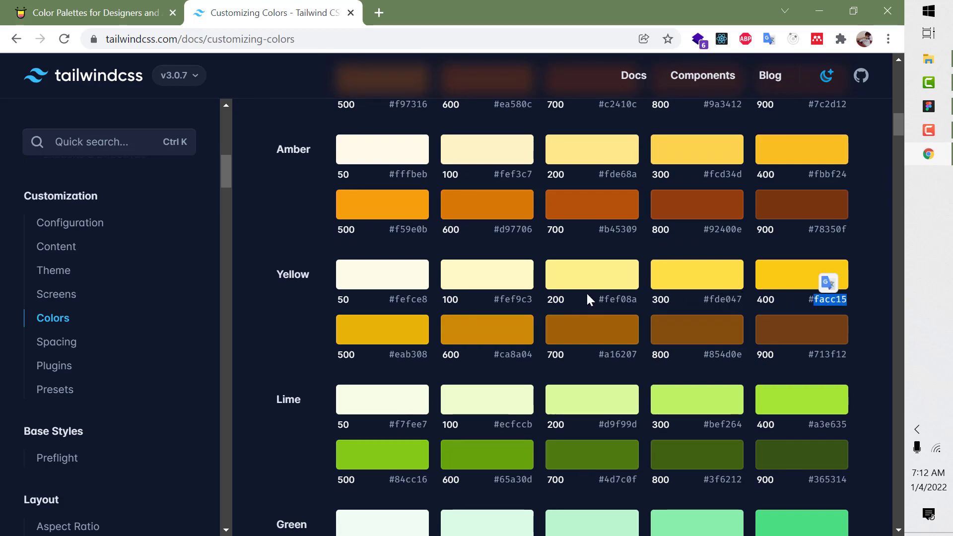
double_click(838, 173)
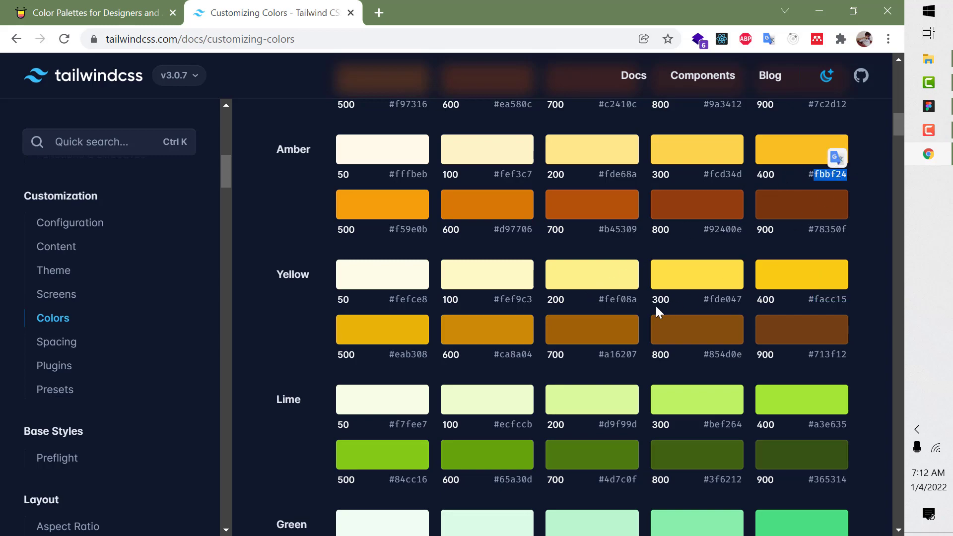
key(alt+Tab)
scroll(614, 293, down, 2)
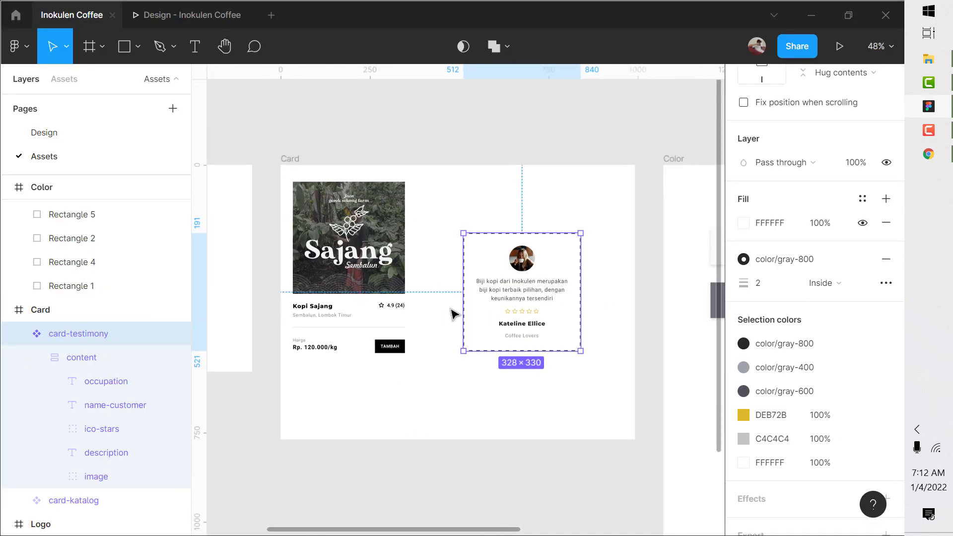
Step: Add a 100 × 100 square below the gray swatches in the Color frame and set its fill to fbbf24
scroll(366, 303, down, 4)
scroll(585, 369, up, 2)
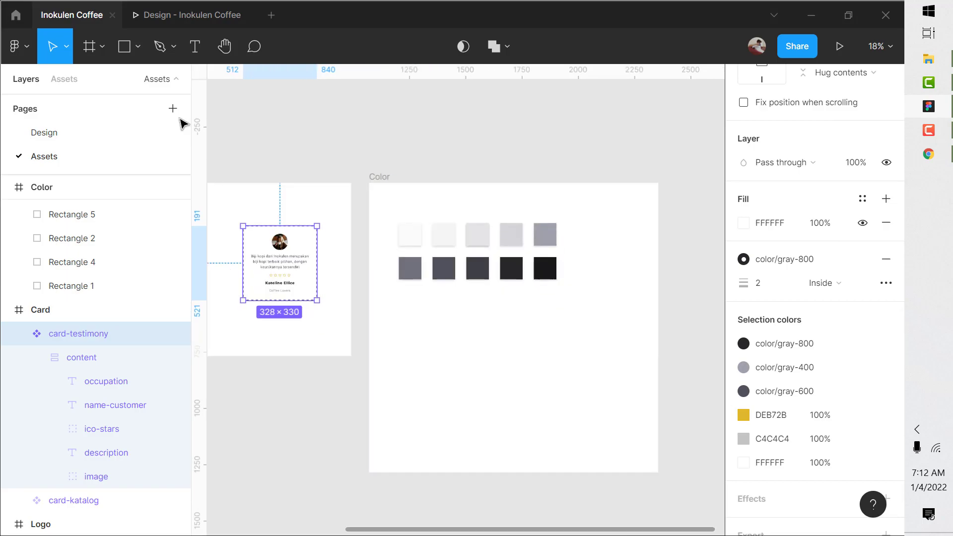
click(119, 59)
scroll(406, 331, up, 4)
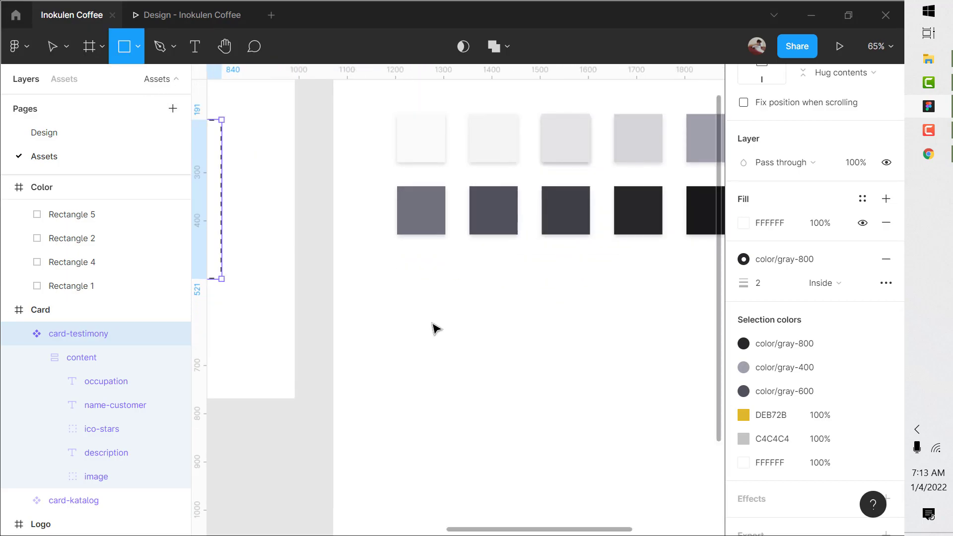
click(436, 328)
click(777, 372)
text(fbbf24)
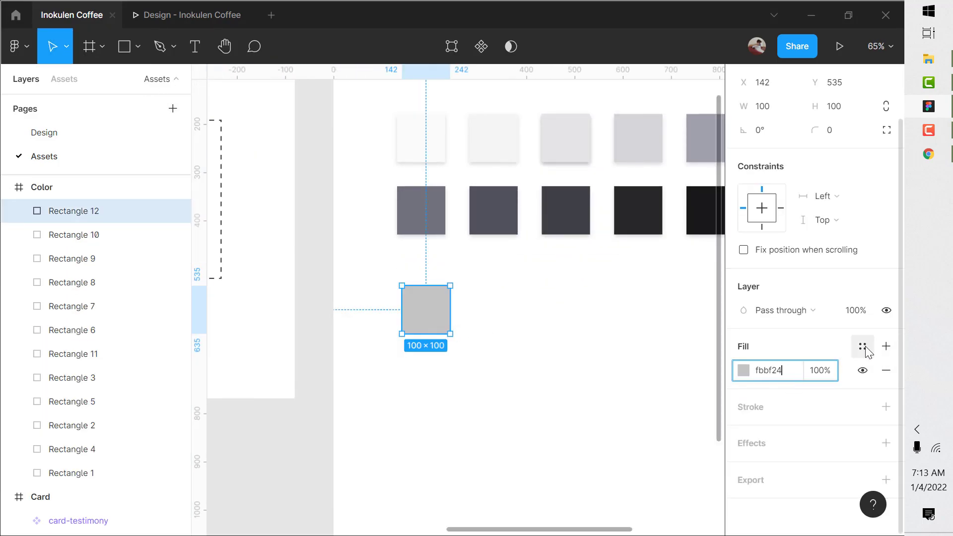
Step: Create a color style named color/amber-400 from the new swatch's fill, checking the shade number on Tailwind's colors page in the browser
click(864, 347)
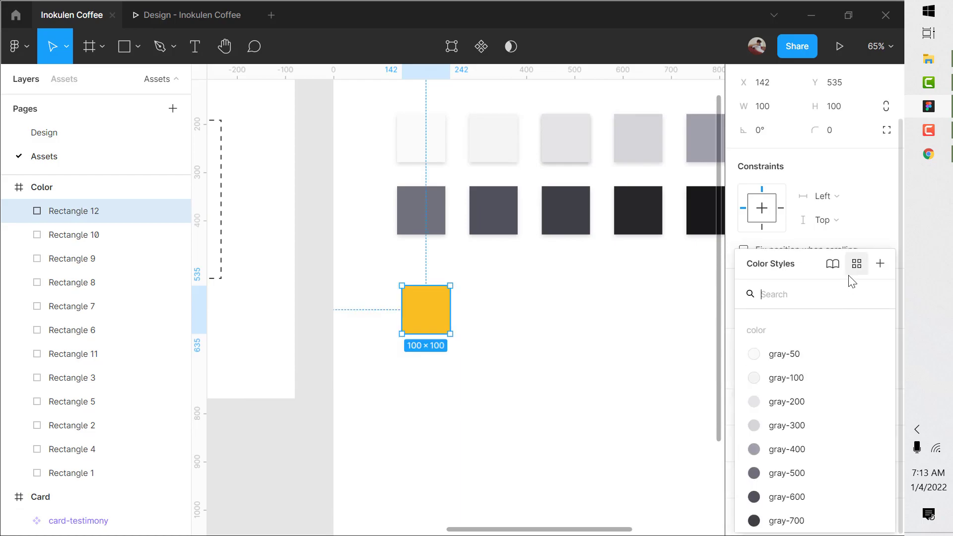
click(879, 264)
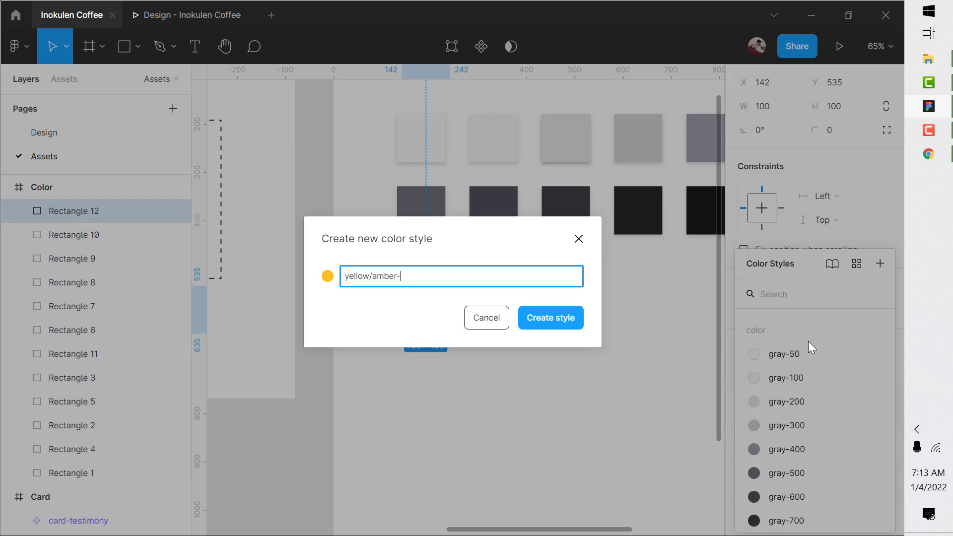
key(shift+Home)
text(co)
key(alt+Tab)
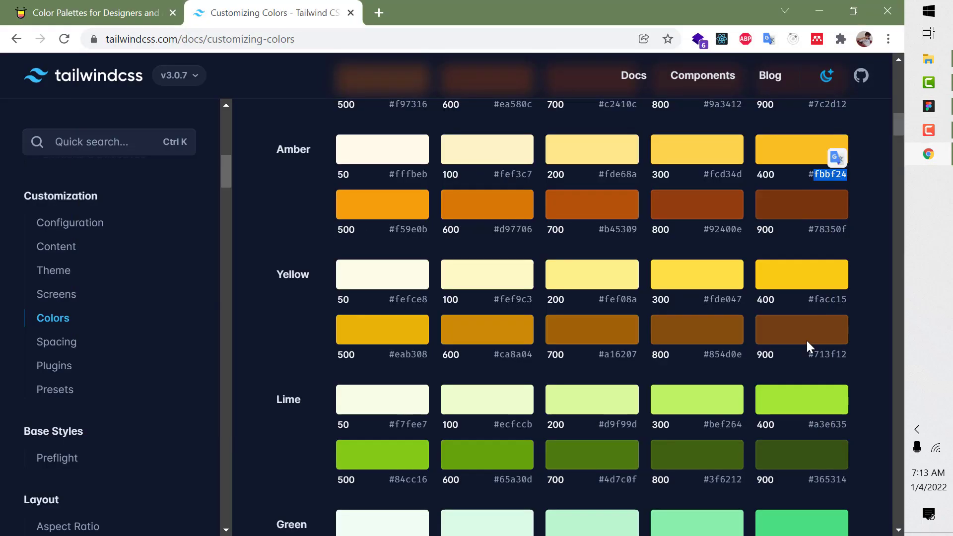
key(alt+Tab)
key(Return)
Step: Apply the amber-400 color style to the ico-stars group in the card-testimony component, and clear the selection
scroll(440, 287, down, 3)
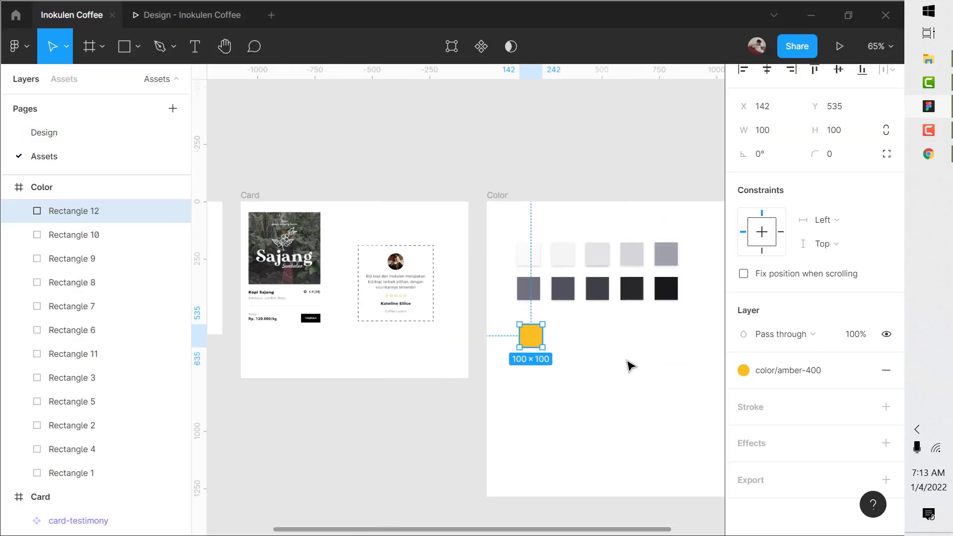
scroll(389, 307, up, 5)
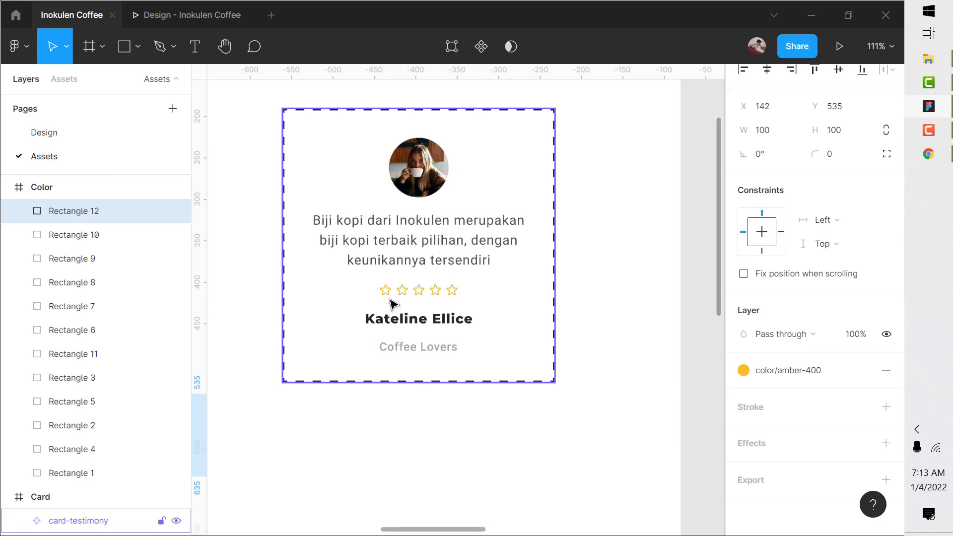
double_click(390, 296)
double_click(388, 293)
double_click(389, 294)
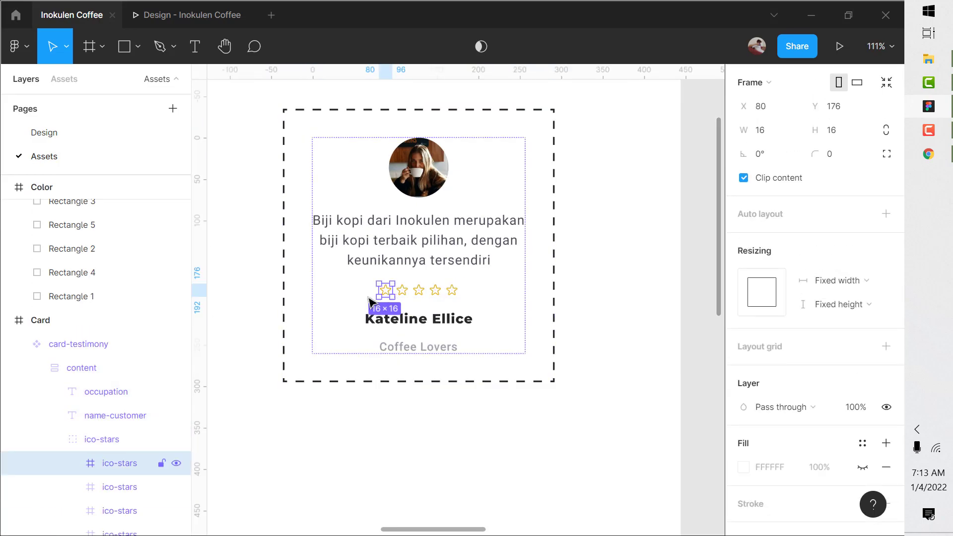
click(108, 438)
scroll(821, 436, down, 2)
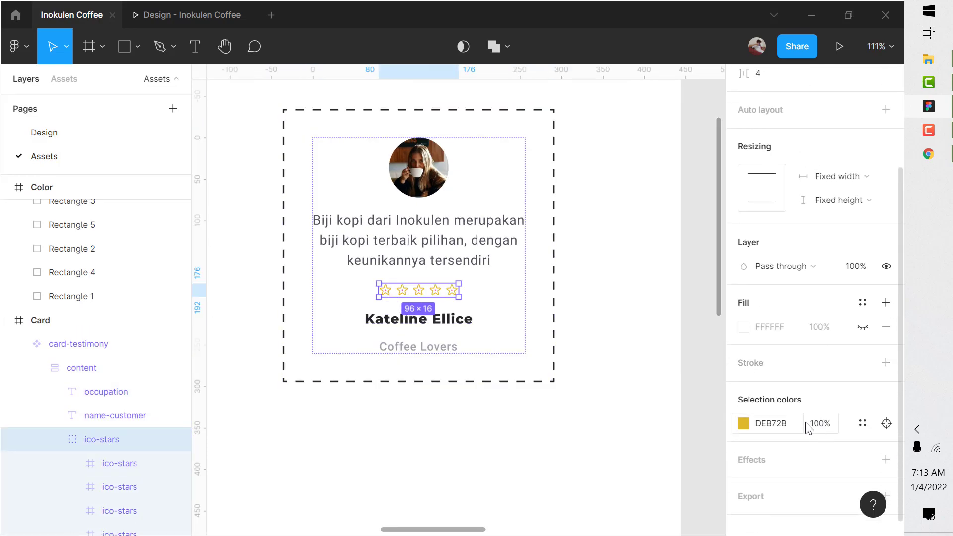
click(861, 423)
scroll(645, 436, down, 5)
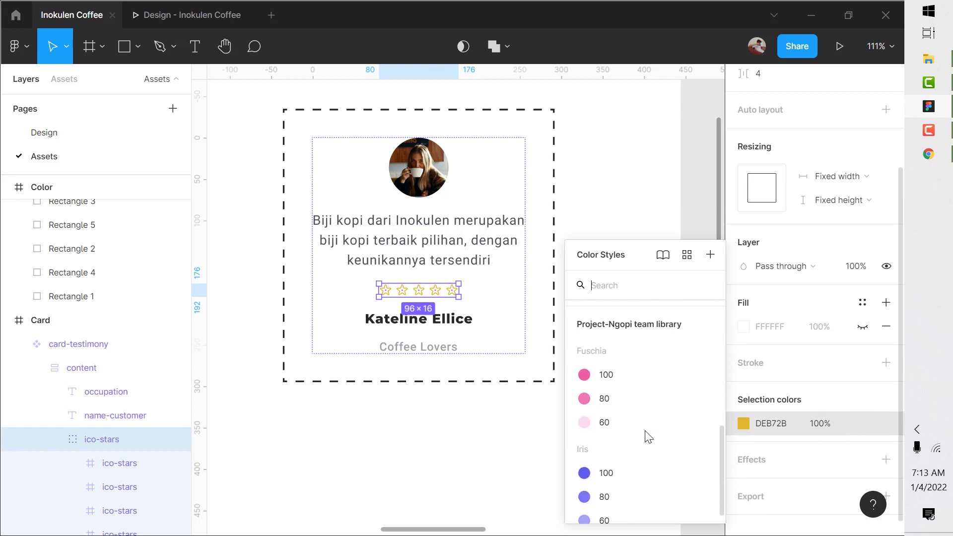
scroll(648, 437, up, 3)
click(640, 422)
click(627, 273)
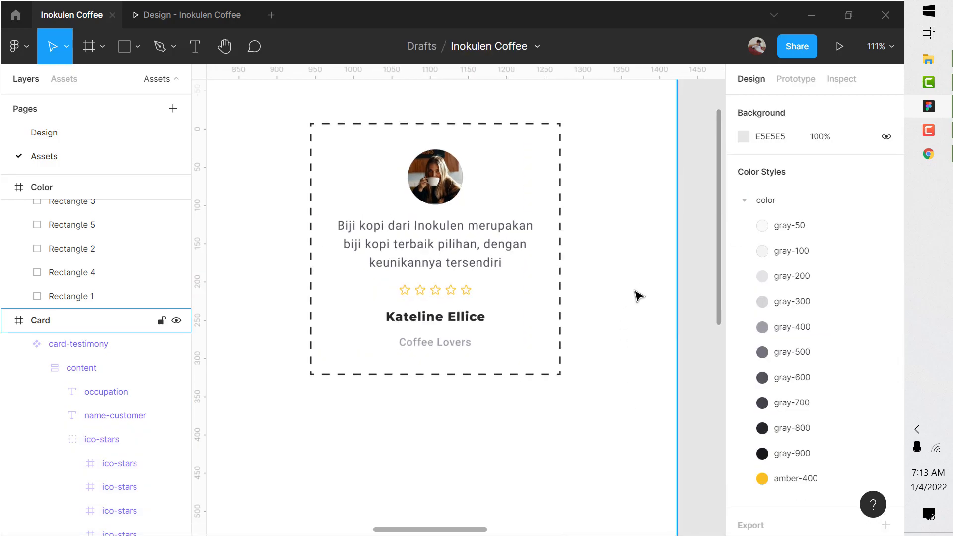
Step: Apply the gray-800 color style to the fill of the TAMBAH button in the card-katalog component
scroll(632, 318, down, 5)
click(317, 370)
scroll(377, 347, up, 5)
double_click(493, 337)
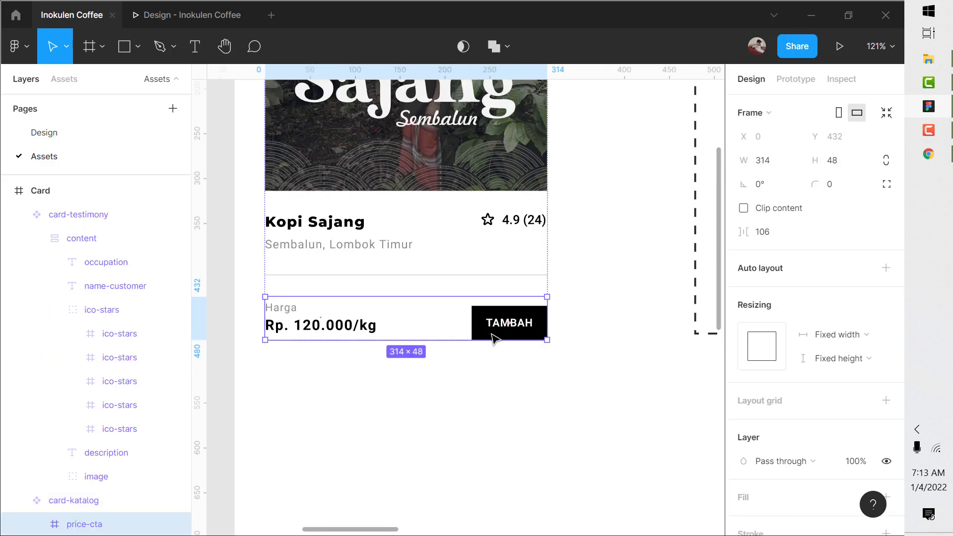
click(493, 338)
scroll(836, 365, down, 3)
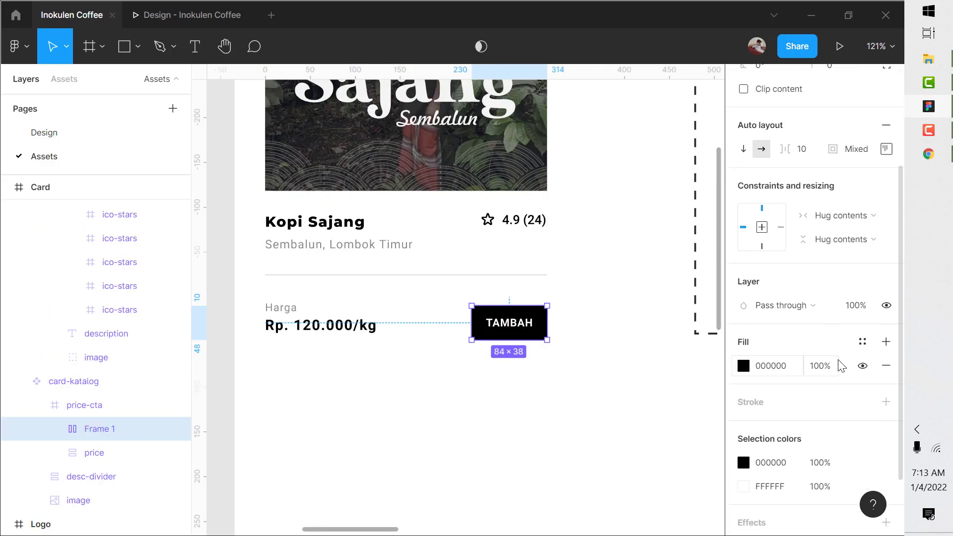
click(859, 340)
scroll(797, 388, down, 5)
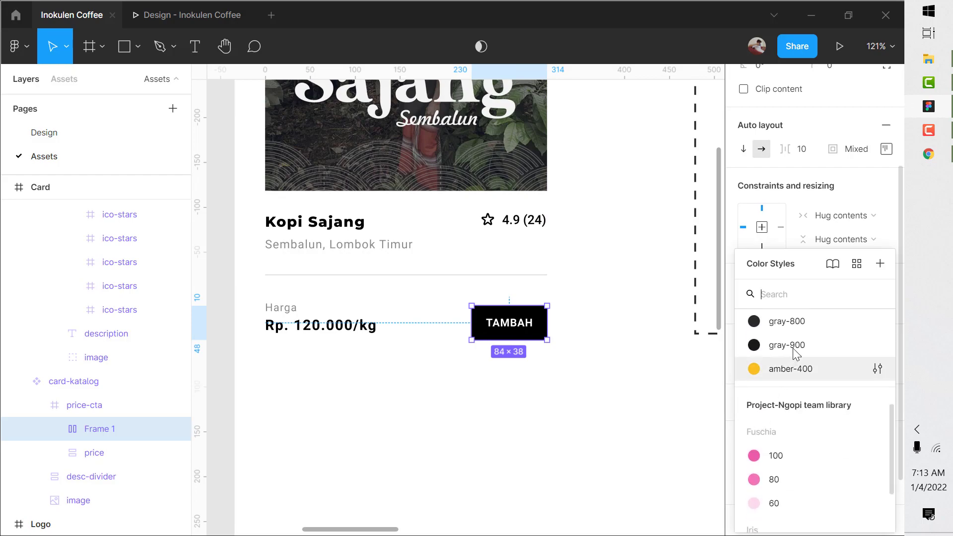
click(782, 322)
Step: Apply the gray-50 color style to the TAMBAH text inside the card-katalog button
double_click(511, 327)
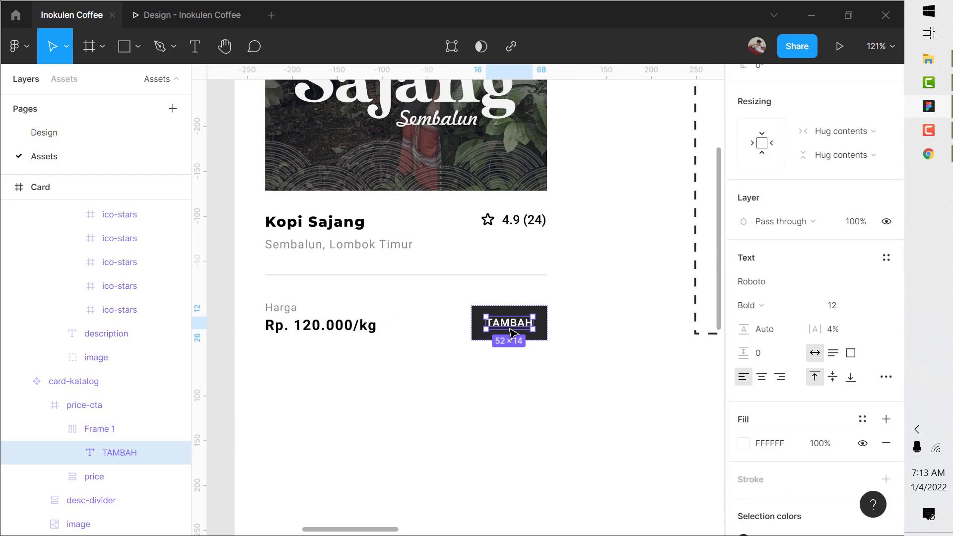
click(862, 418)
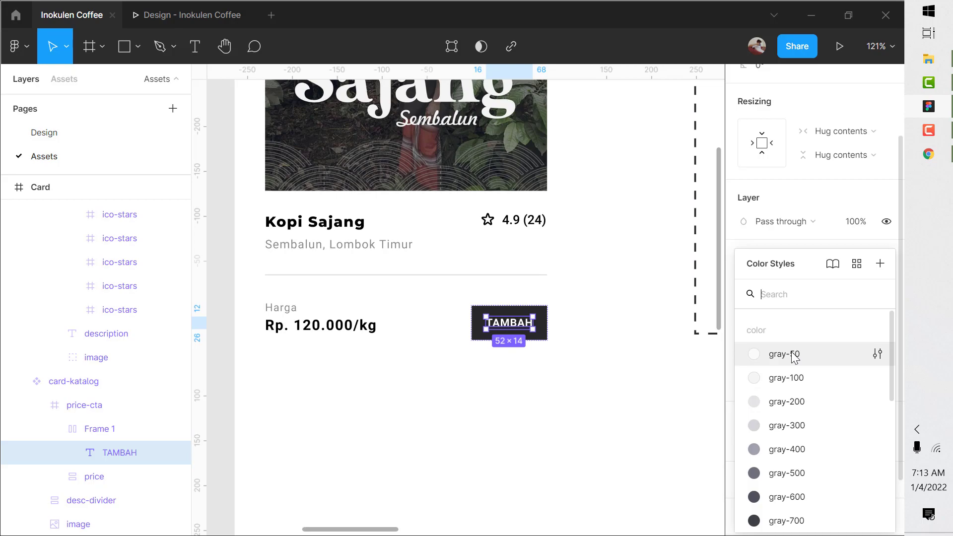
click(872, 355)
Step: Apply the gray-800 color style to the "Rp. 120.000/kg" price text in the card-katalog component
click(321, 330)
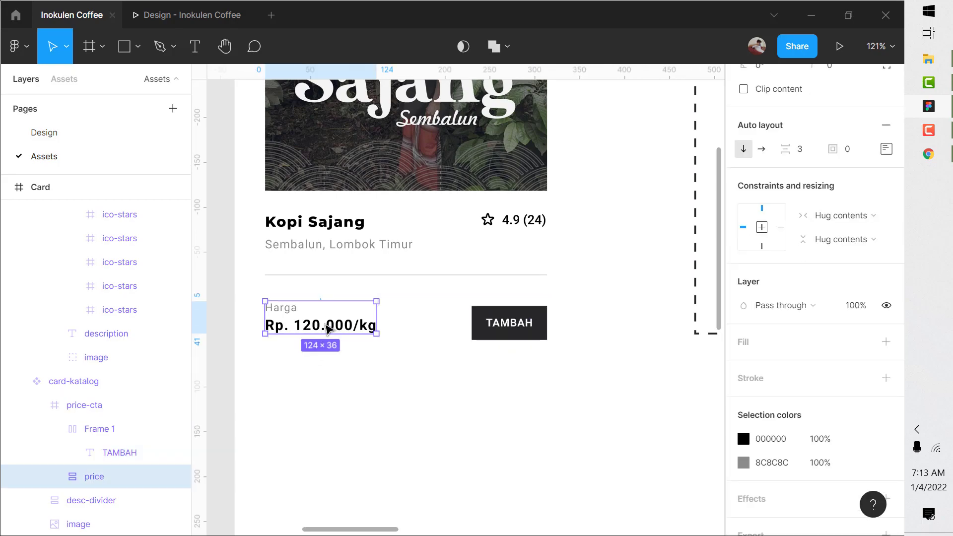
double_click(327, 328)
click(861, 419)
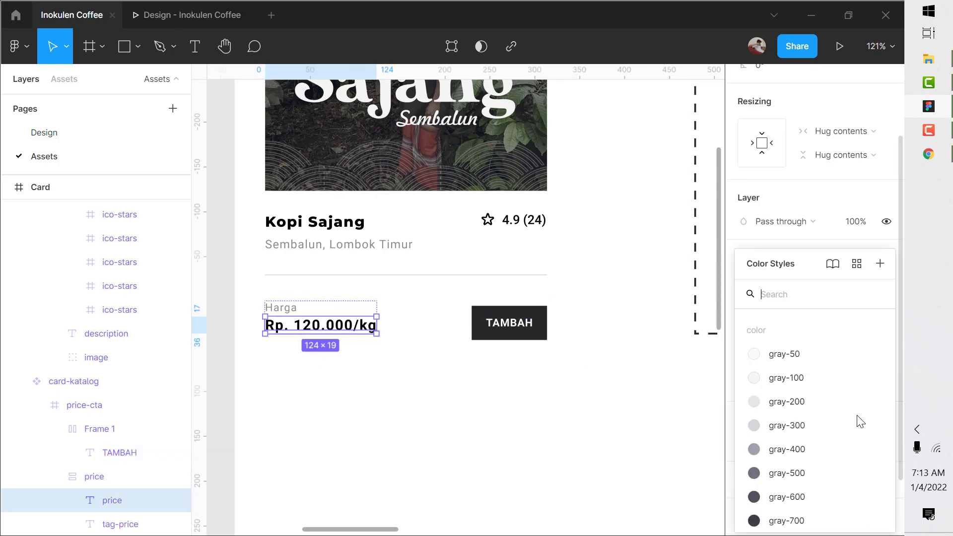
scroll(794, 462, down, 3)
click(794, 468)
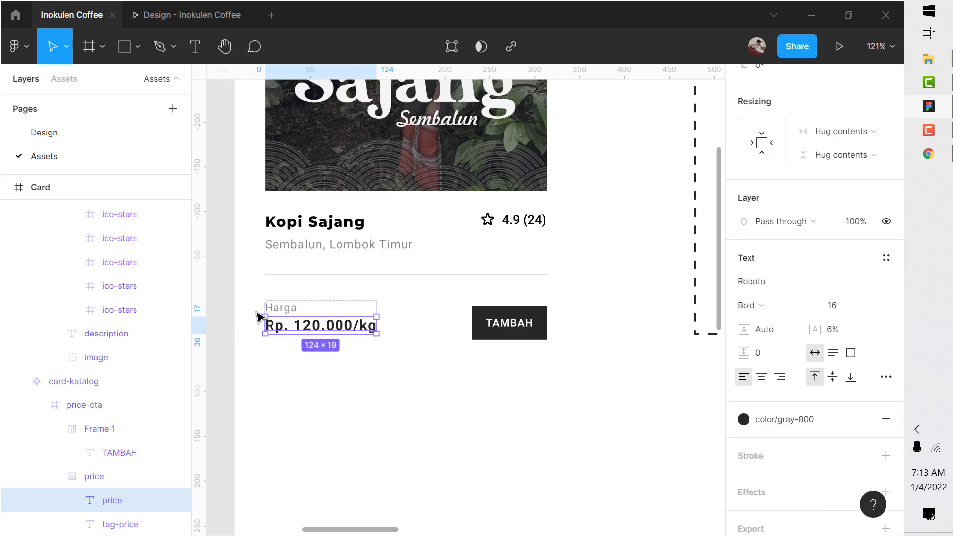
Step: Apply the gray-400 color style to the Harga label in the card-katalog component, and switch it to gray-500
click(284, 312)
click(860, 418)
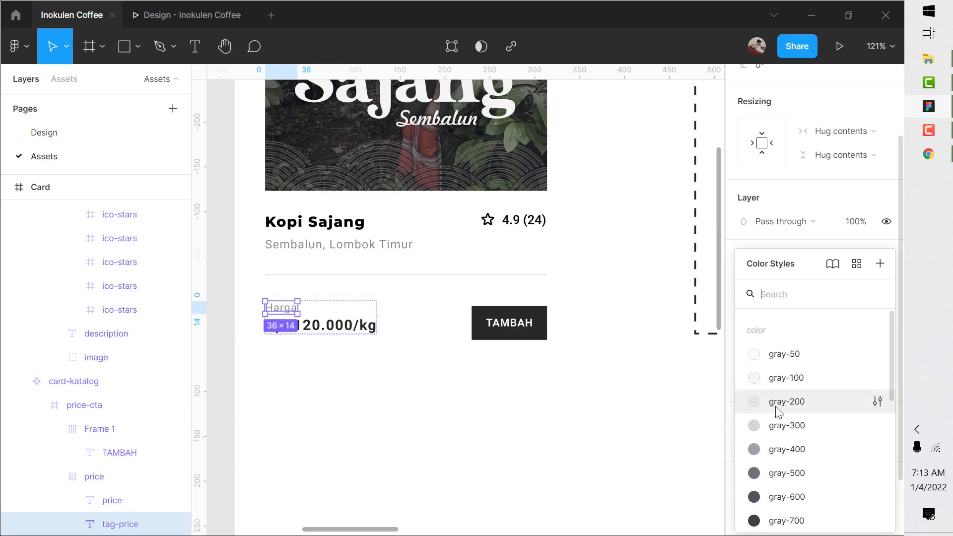
click(778, 454)
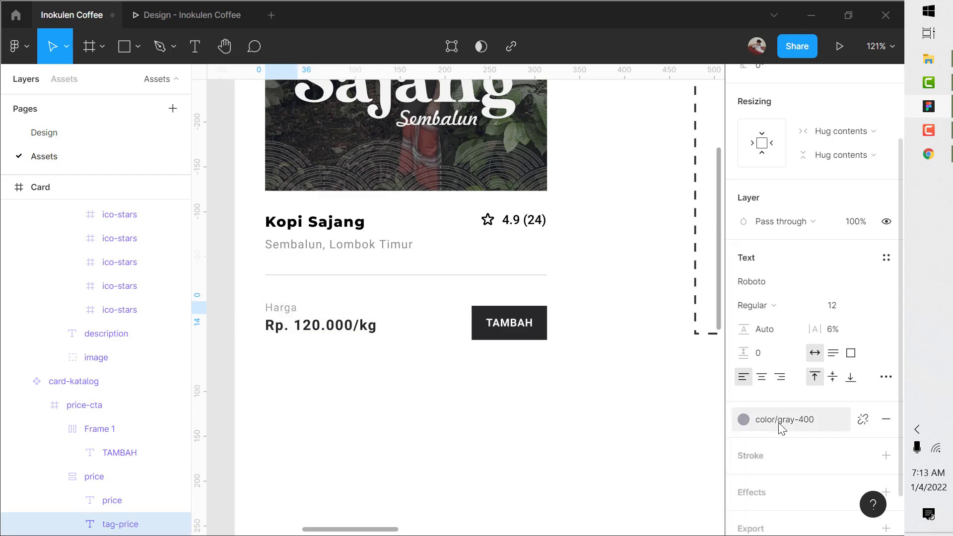
click(781, 425)
click(783, 445)
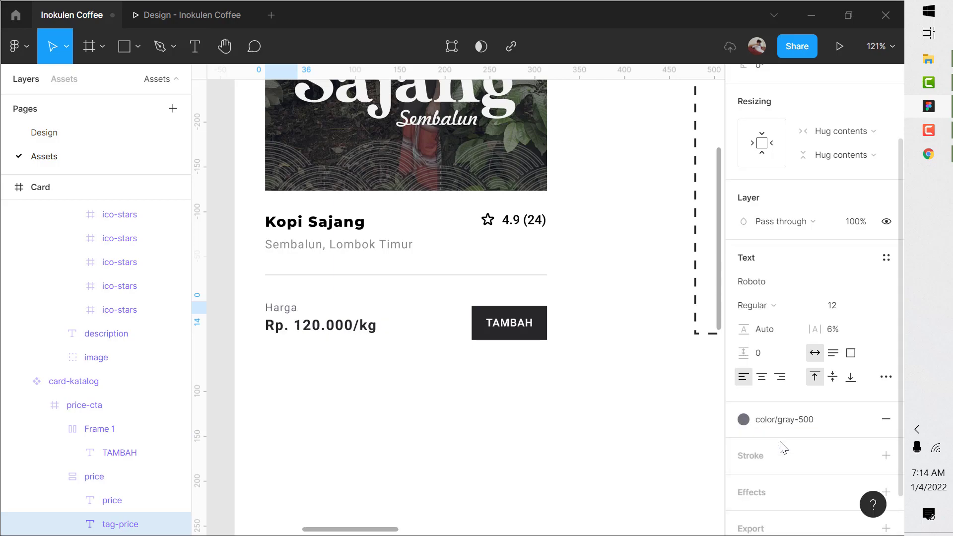
Step: Select the "Sembalun, Lombok Timur" region text in the card-katalog component and open the color styles for its fill
click(351, 262)
click(354, 253)
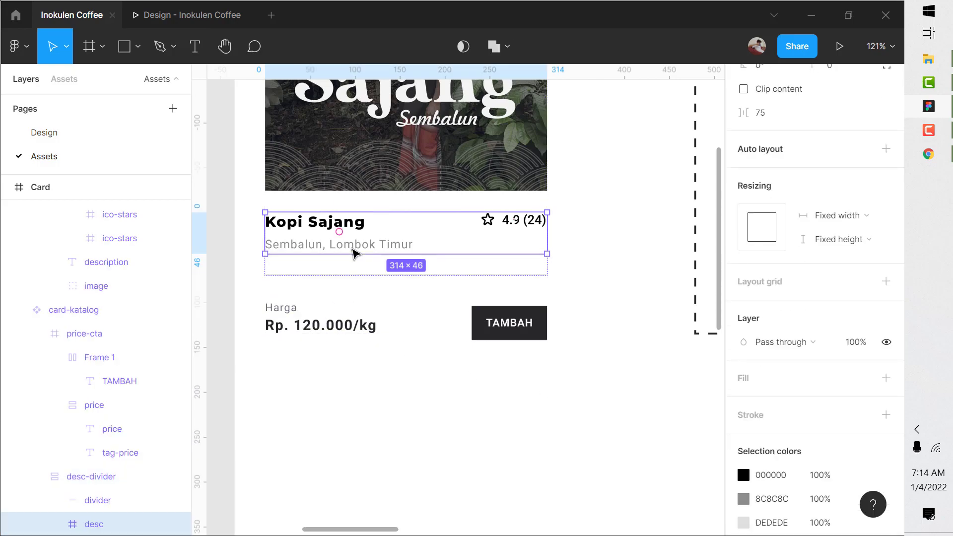
double_click(354, 252)
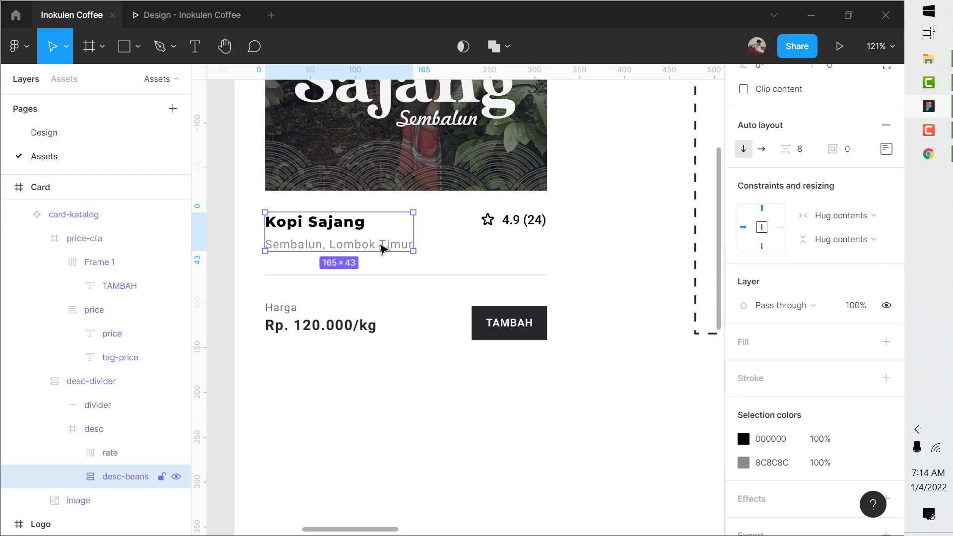
double_click(382, 248)
click(858, 419)
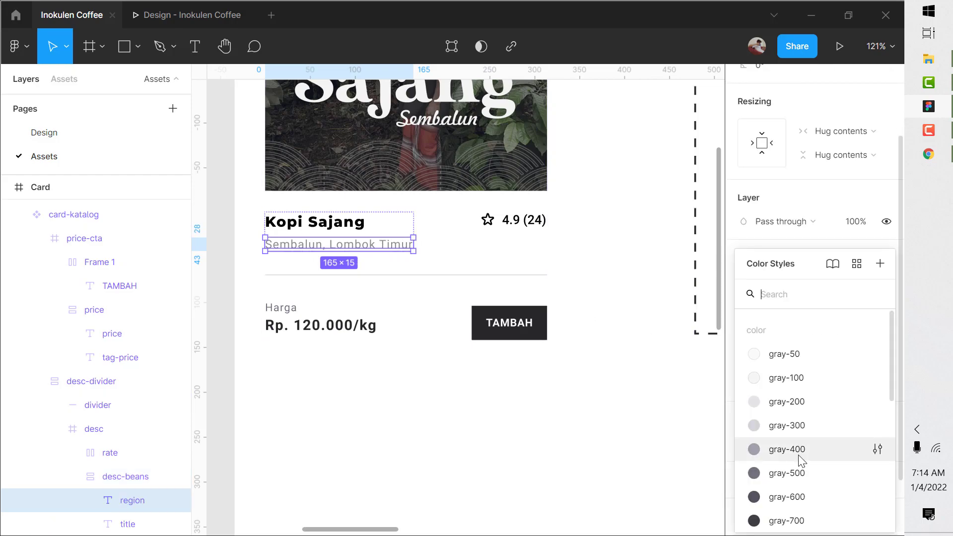
Step: Apply the gray-500 color style to the card's region text and a darker gray color style to the Kopi Sajang title
click(787, 472)
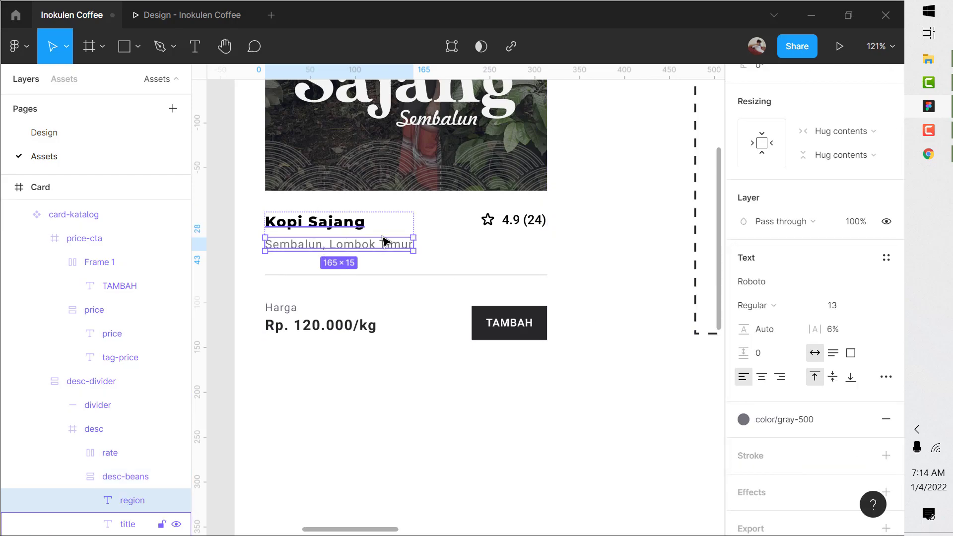
click(346, 230)
click(859, 419)
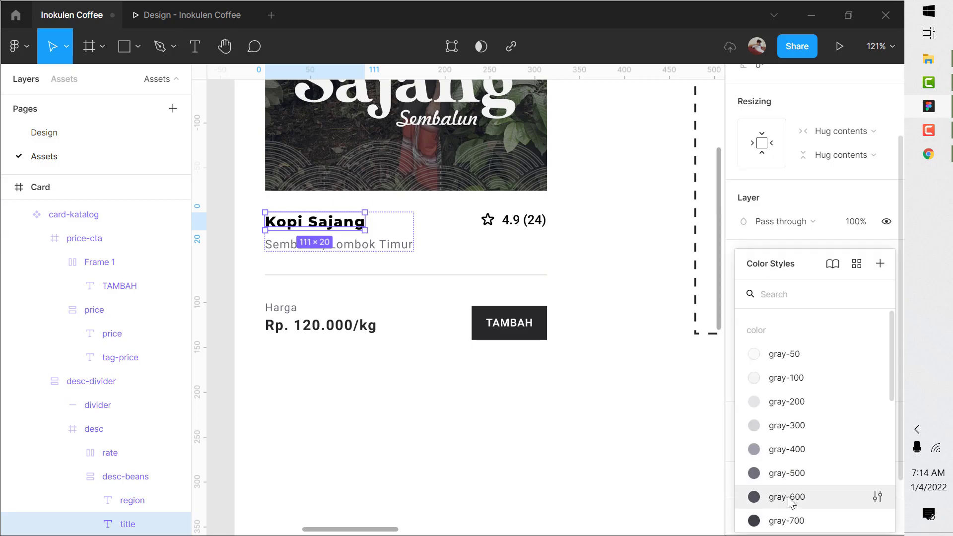
scroll(789, 501, down, 2)
click(789, 469)
Step: Apply the gray-800 color style to the star icon and text of the card's rate group
click(521, 223)
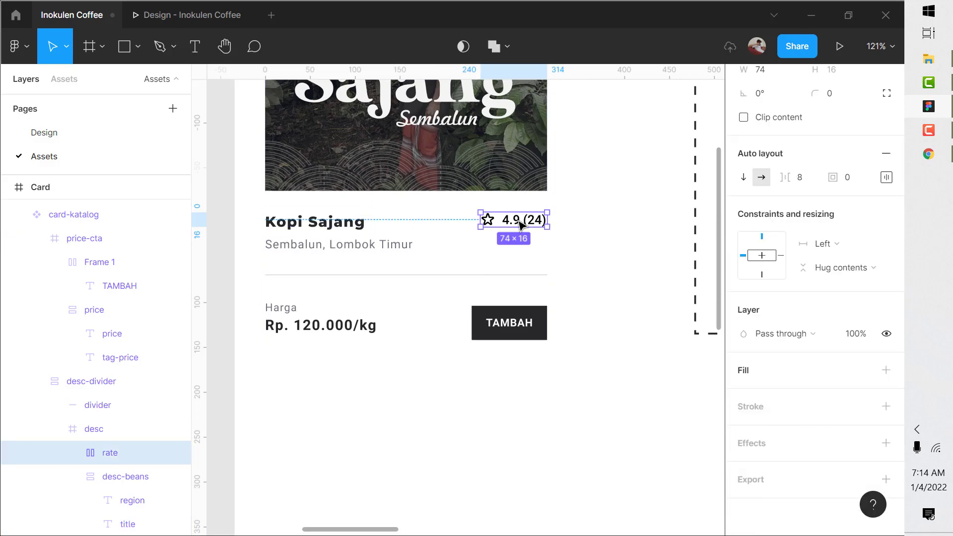
scroll(825, 383, down, 2)
click(861, 407)
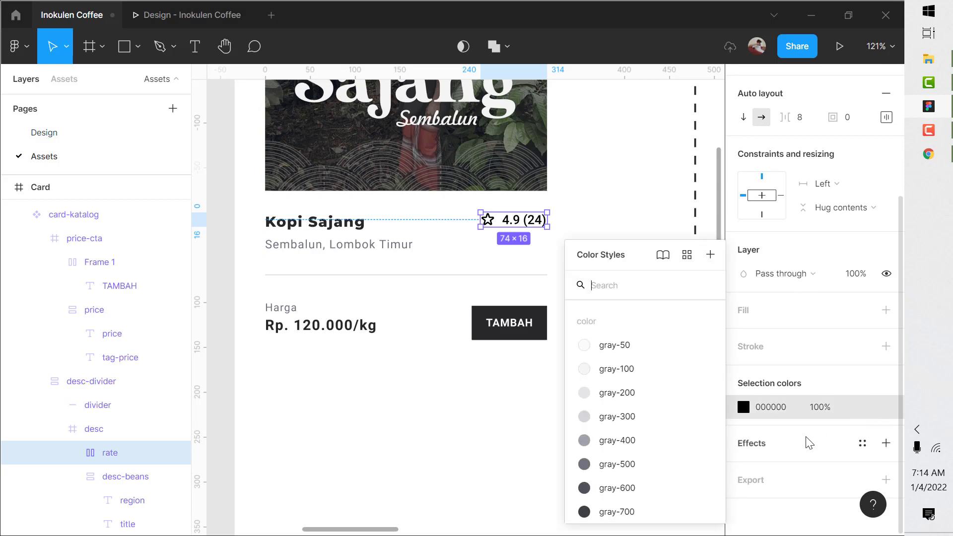
scroll(640, 447, down, 4)
click(645, 313)
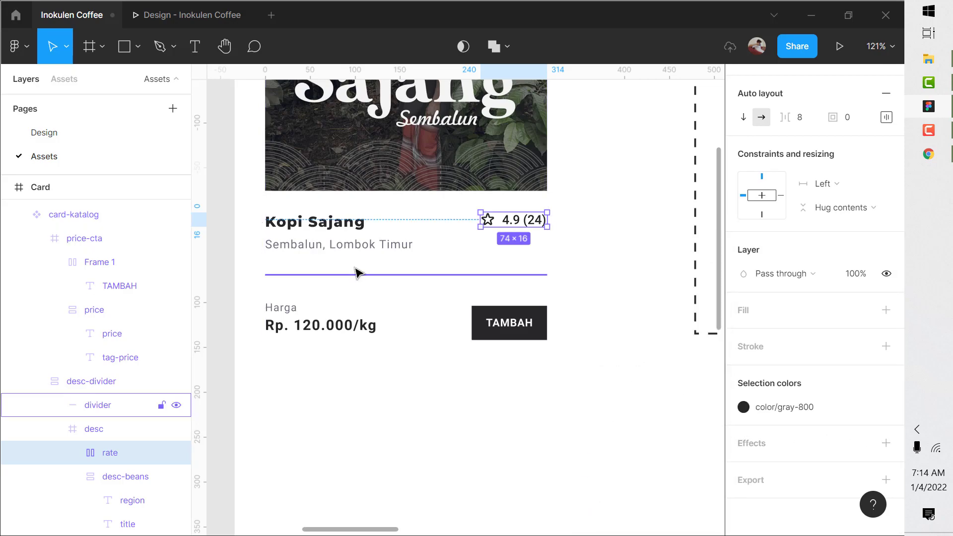
Step: Apply the gray-300 color style to the card divider's stroke and deselect it
click(114, 412)
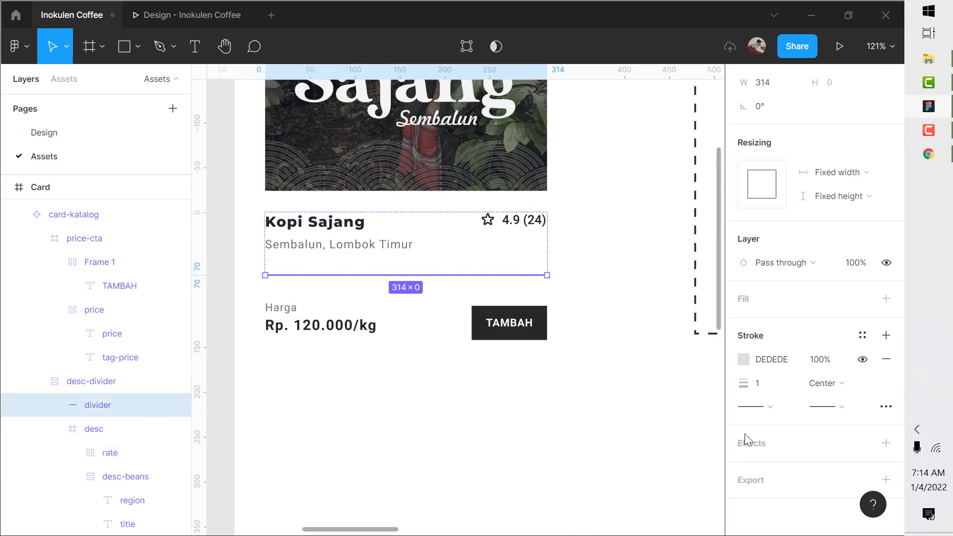
click(862, 334)
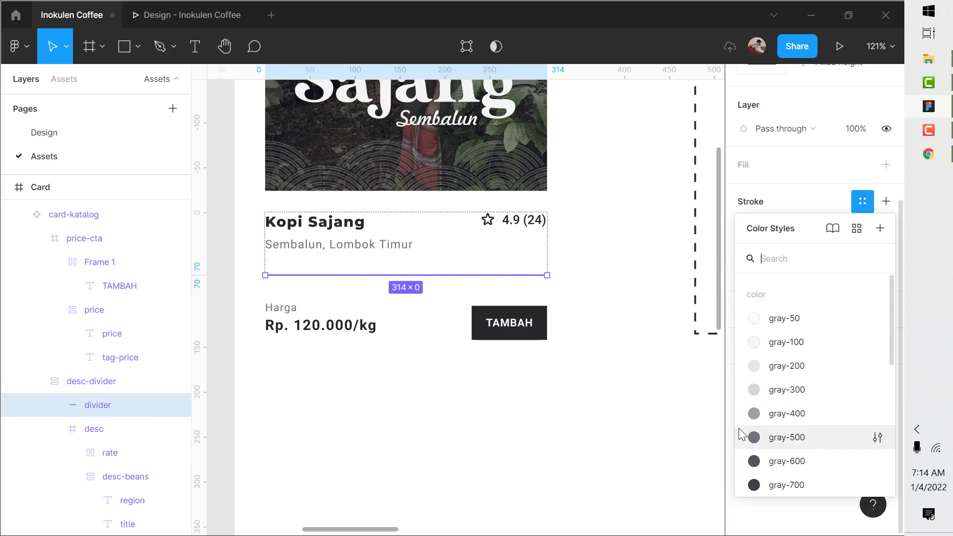
click(794, 389)
ctrl+scroll(601, 382, down, 5)
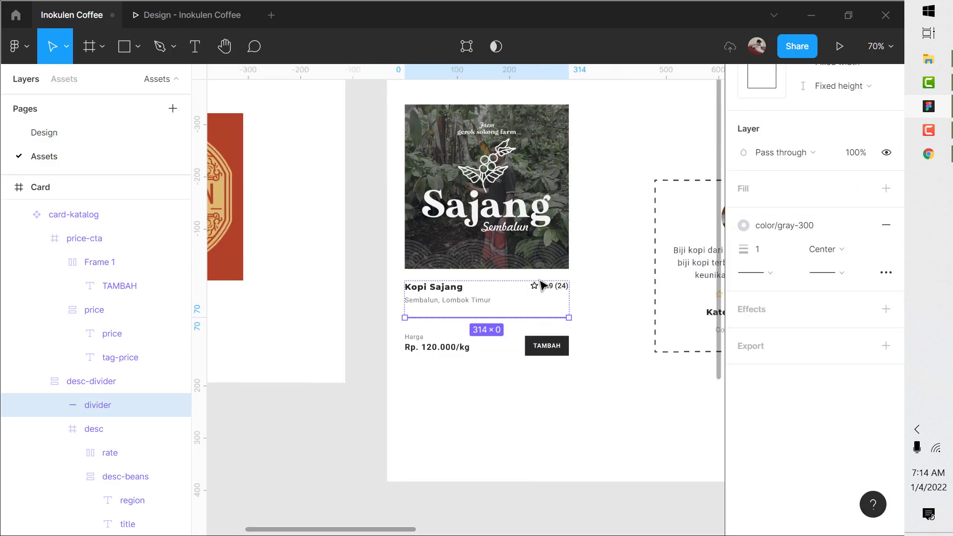
scroll(537, 212, up, 1)
click(598, 275)
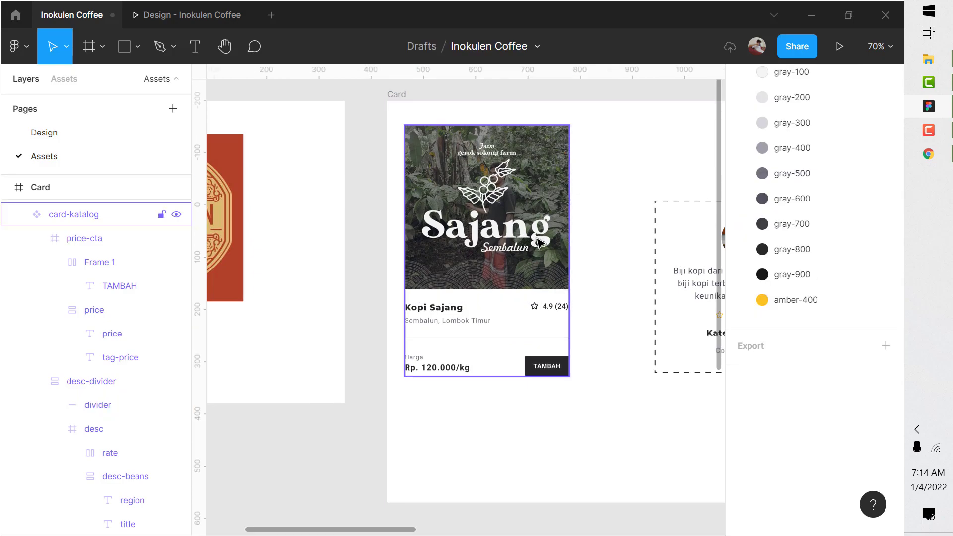
Step: Switch to the Design page and bring the Home Page frame's sections into view
ctrl+scroll(516, 293, down, 4)
ctrl+scroll(321, 302, down, 2)
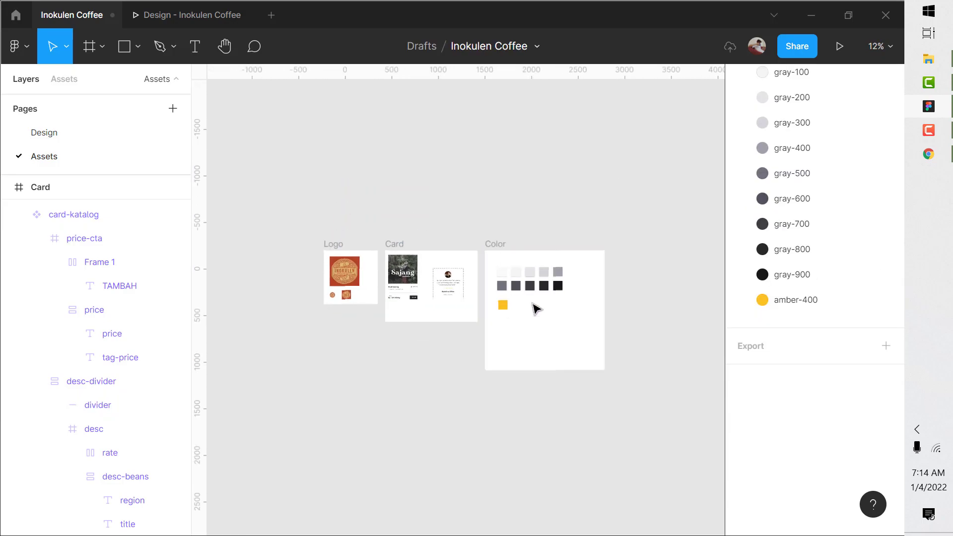
ctrl+scroll(537, 308, up, 2)
click(38, 141)
ctrl+scroll(377, 253, down, 3)
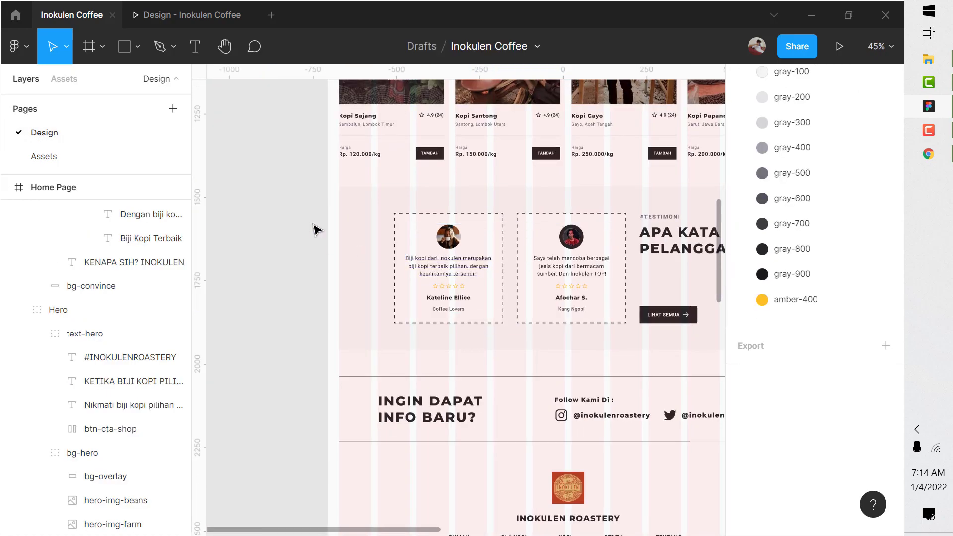
ctrl+scroll(328, 238, down, 4)
scroll(341, 264, up, 5)
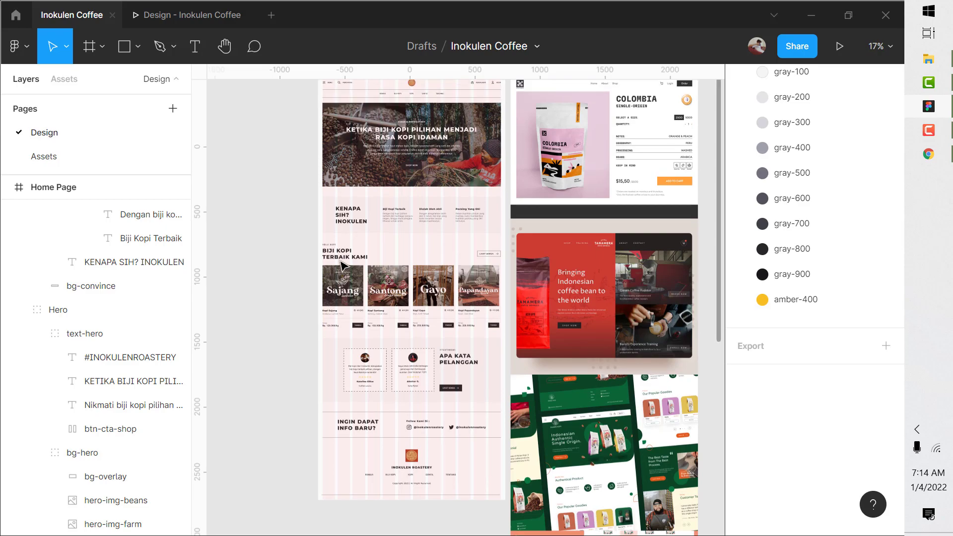
scroll(342, 266, up, 2)
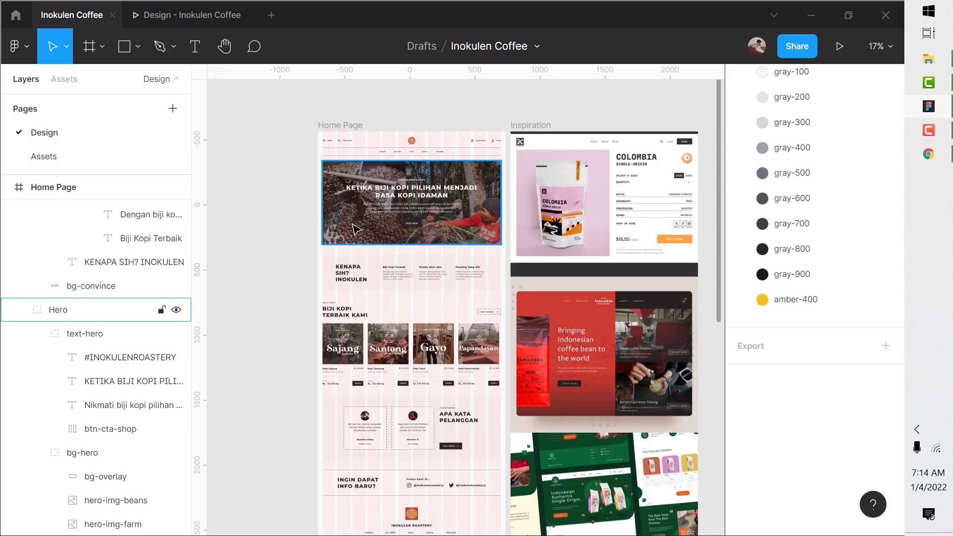
scroll(354, 229, down, 2)
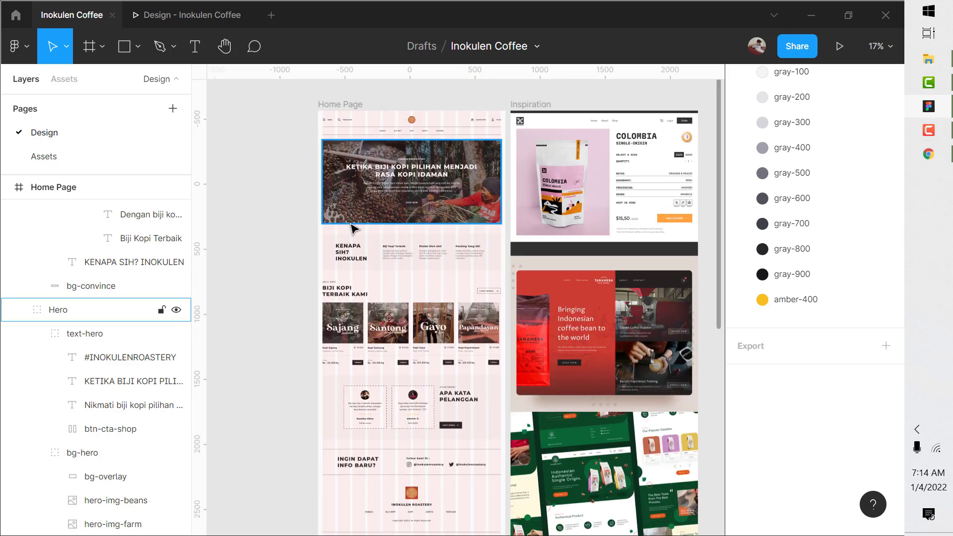
Step: Compare the text properties of the KENAPA SIH? INOKULEN and APA KATA PELANGGAN headings
double_click(352, 226)
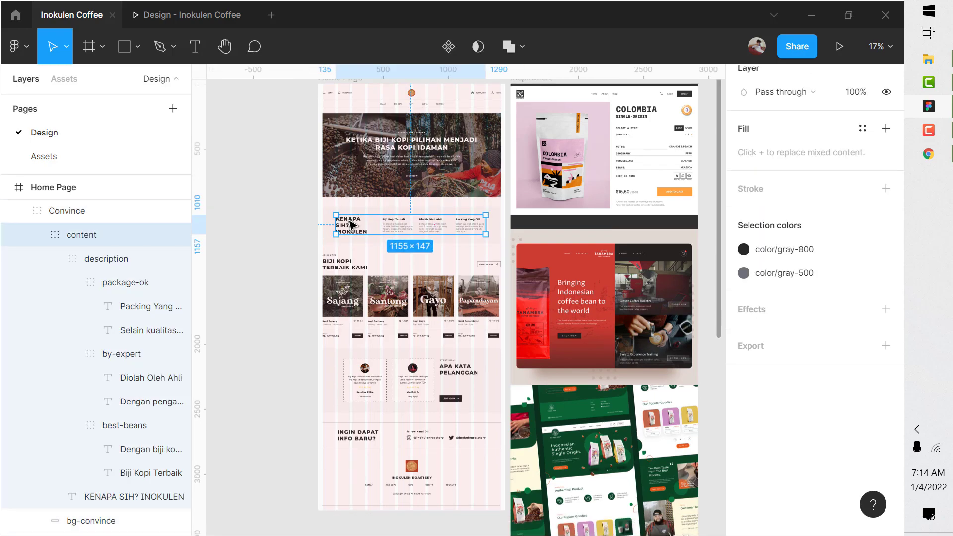
double_click(349, 222)
scroll(714, 228, up, 1)
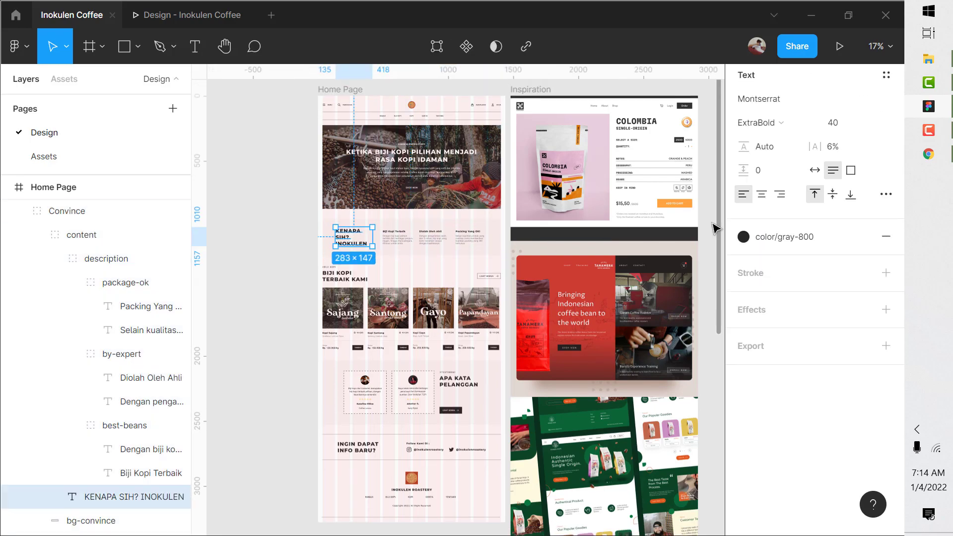
scroll(785, 233, up, 3)
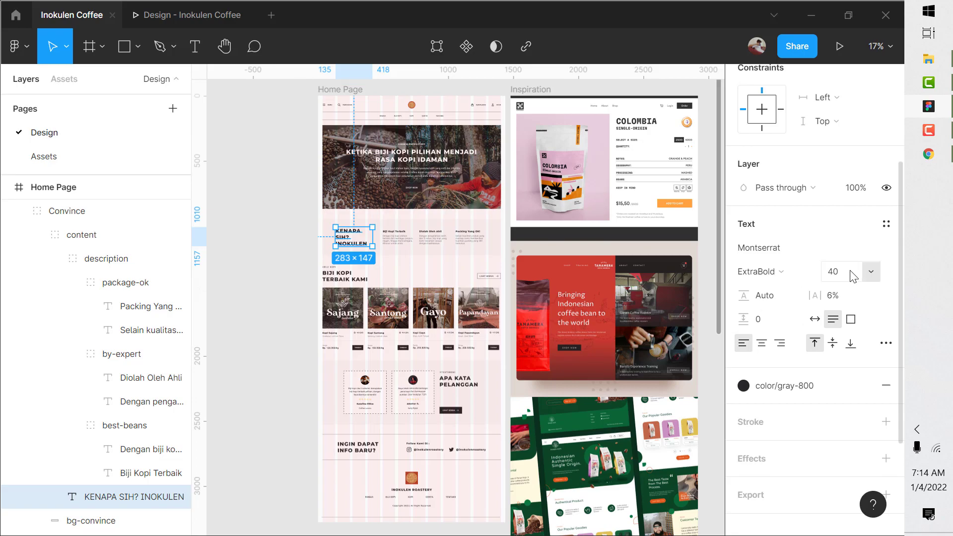
click(450, 383)
double_click(454, 385)
double_click(459, 385)
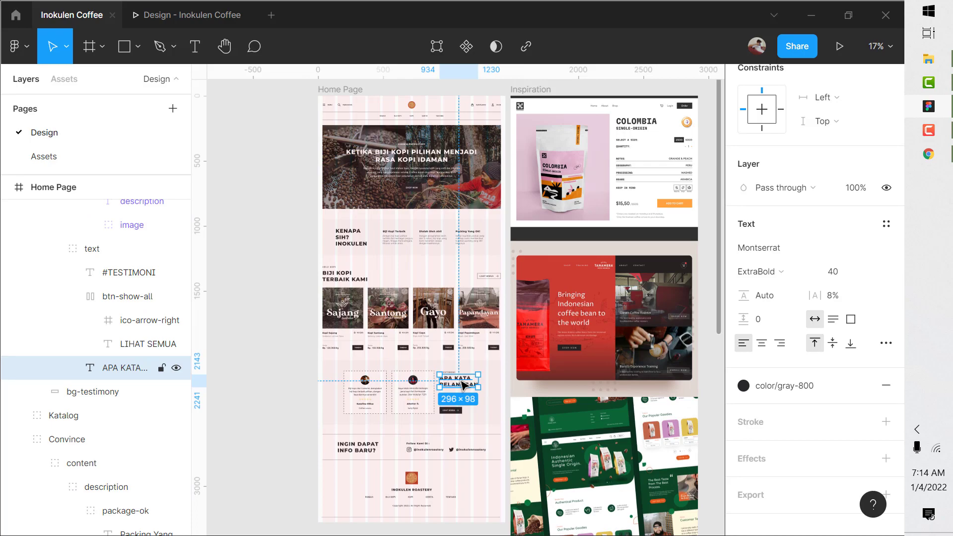
Step: Set the letter spacing of the KENAPA SIH? INOKULEN heading to 8%
ctrl+click(351, 241)
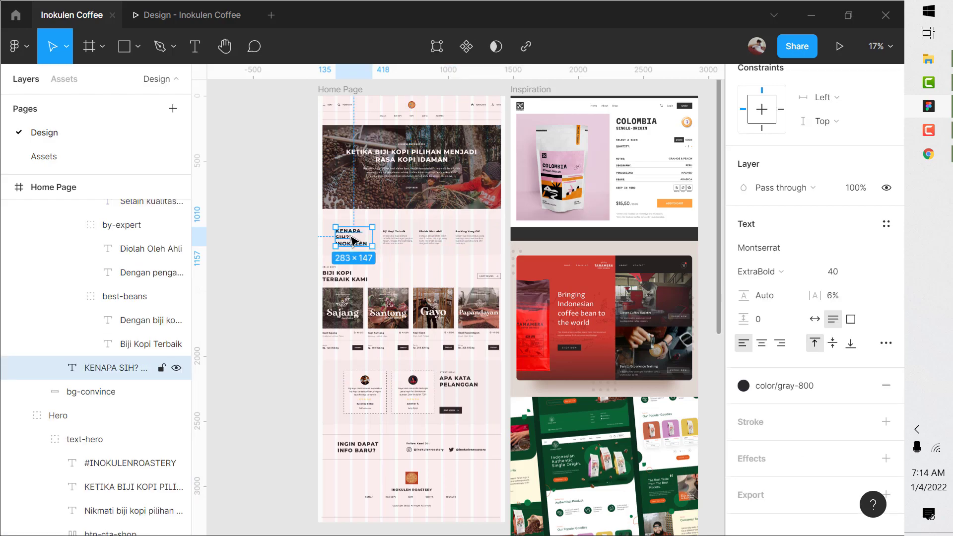
scroll(351, 241, up, 3)
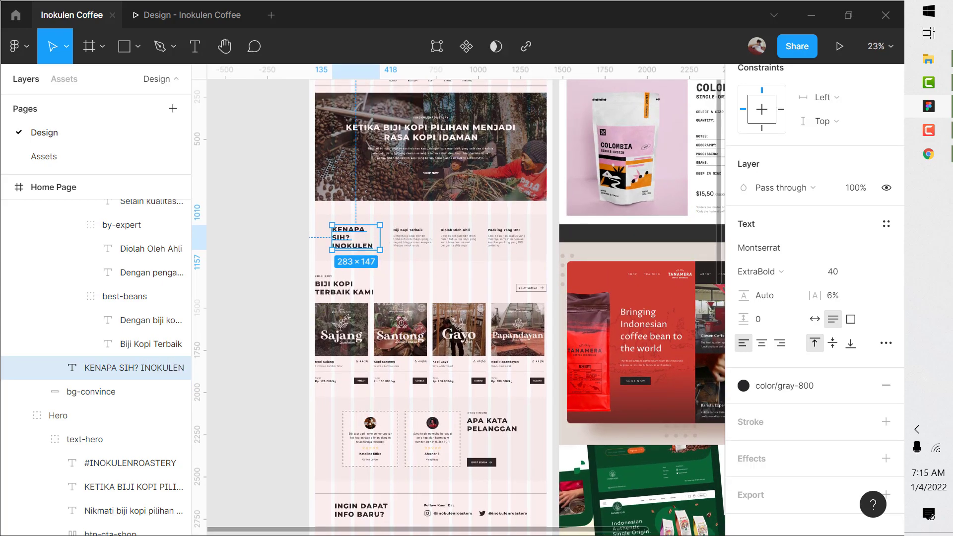
click(850, 299)
text(8)
key(Return)
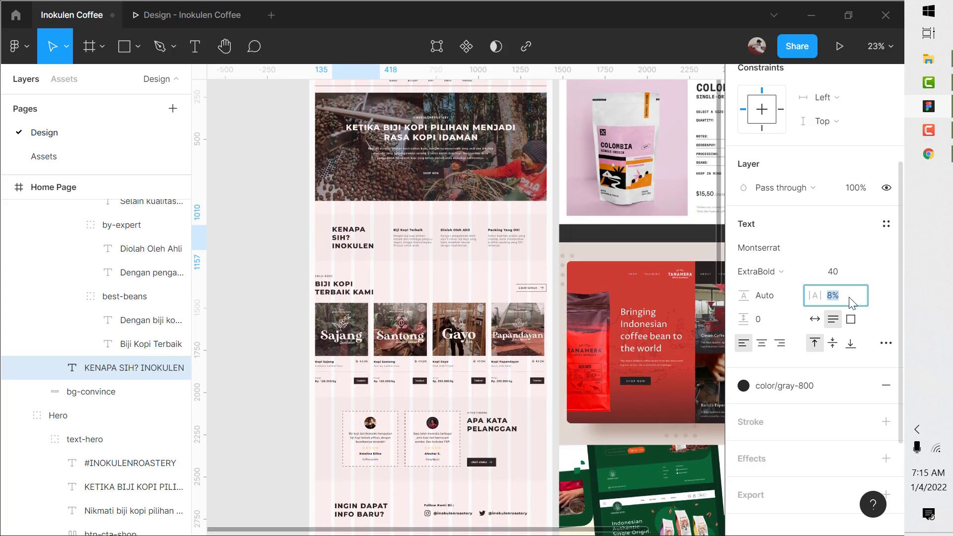
Step: Create a text style named header/header-1 from the KENAPA SIH? INOKULEN heading
click(888, 226)
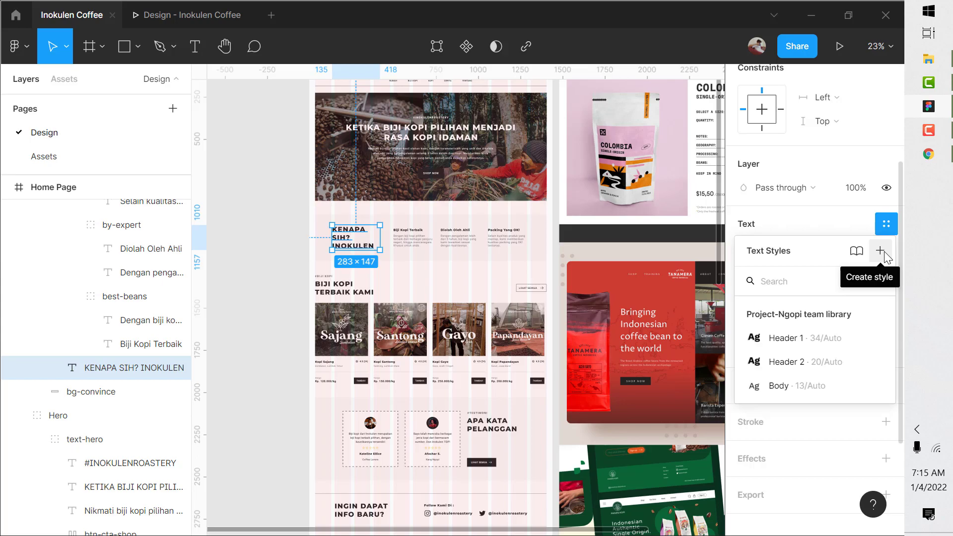
click(880, 251)
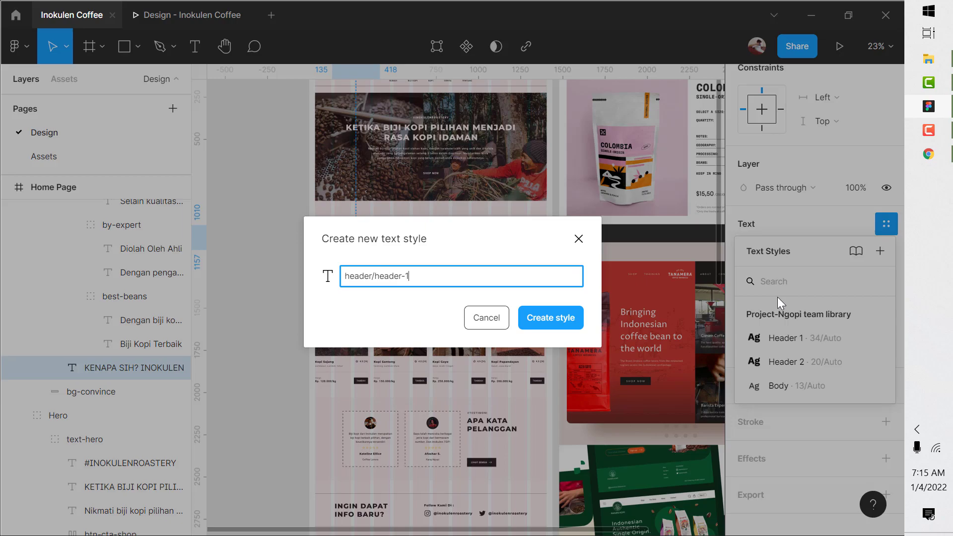
key(Return)
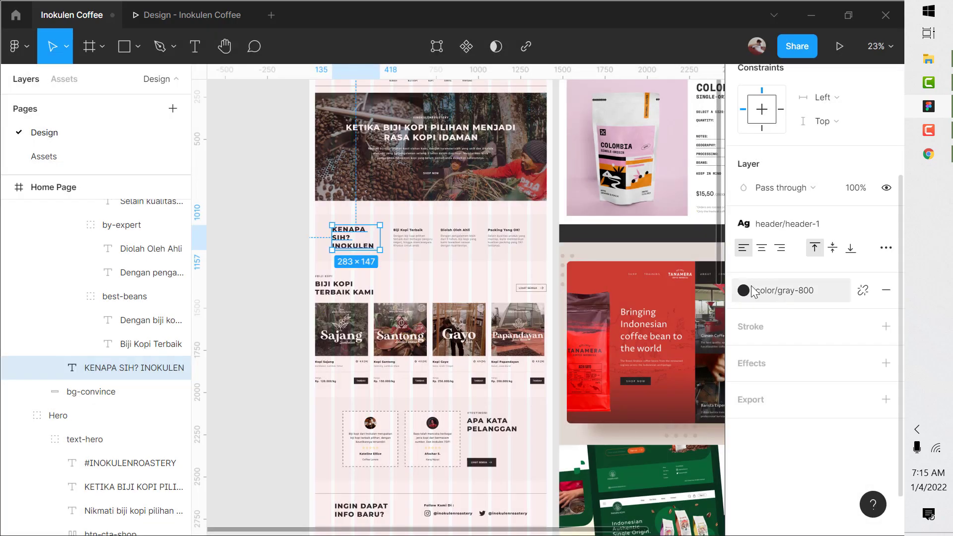
Step: Apply the header-1 text style to the BIJI KOPI TERBAIK KAMI heading in the catalog section
click(333, 294)
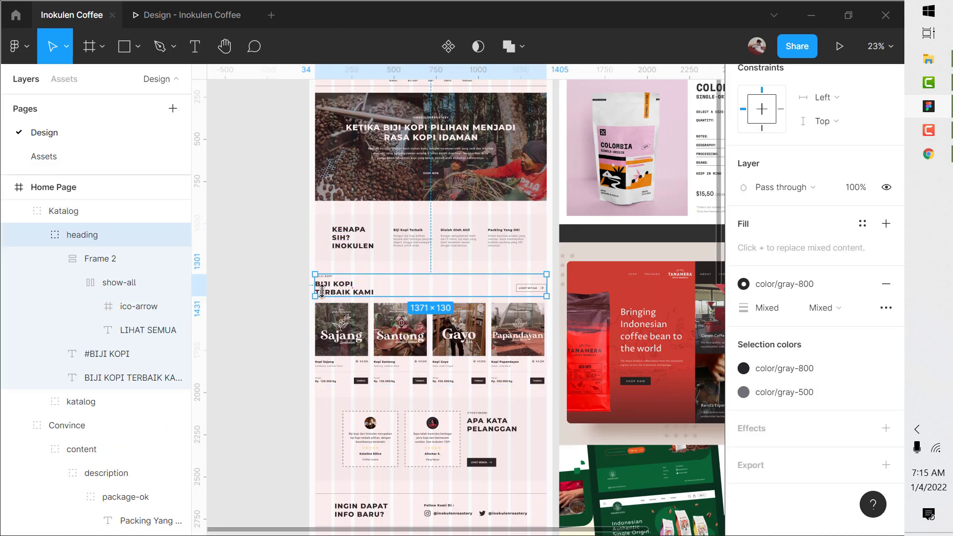
scroll(319, 295, up, 5)
double_click(350, 288)
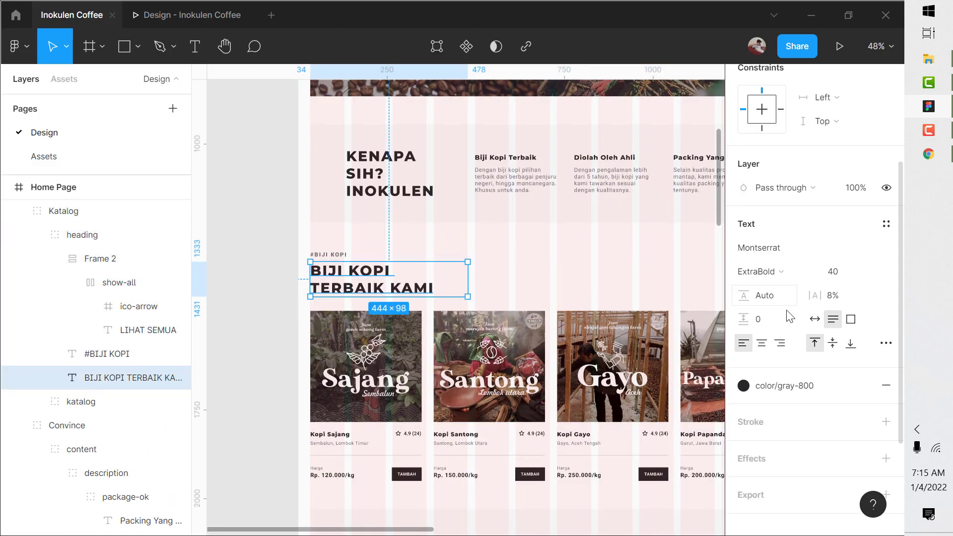
scroll(852, 255, up, 5)
click(885, 297)
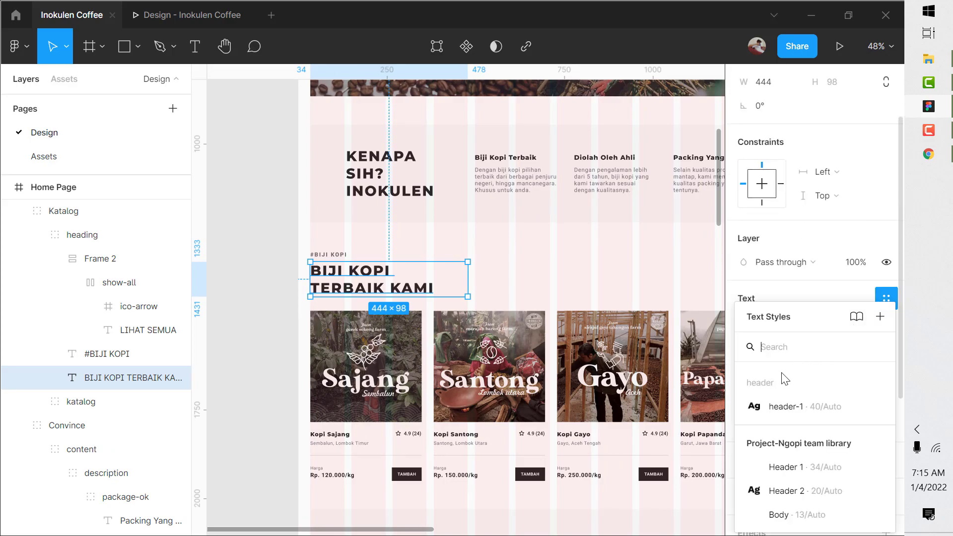
click(786, 410)
Step: Apply the header-1 text style to the APA KATA PELANGGAN heading in the testimonial section
scroll(357, 243, down, 4)
scroll(353, 220, up, 2)
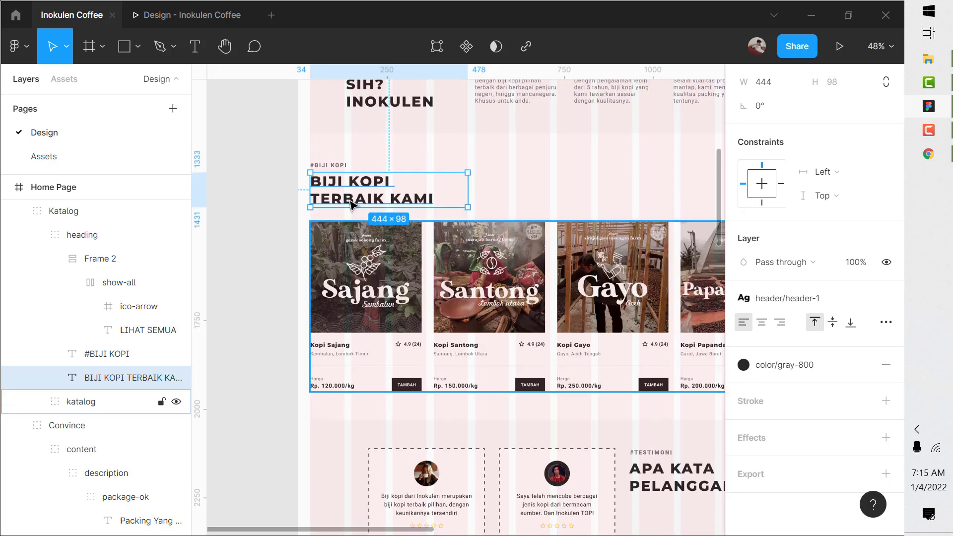
scroll(341, 162, down, 5)
scroll(488, 317, up, 4)
double_click(488, 304)
double_click(488, 305)
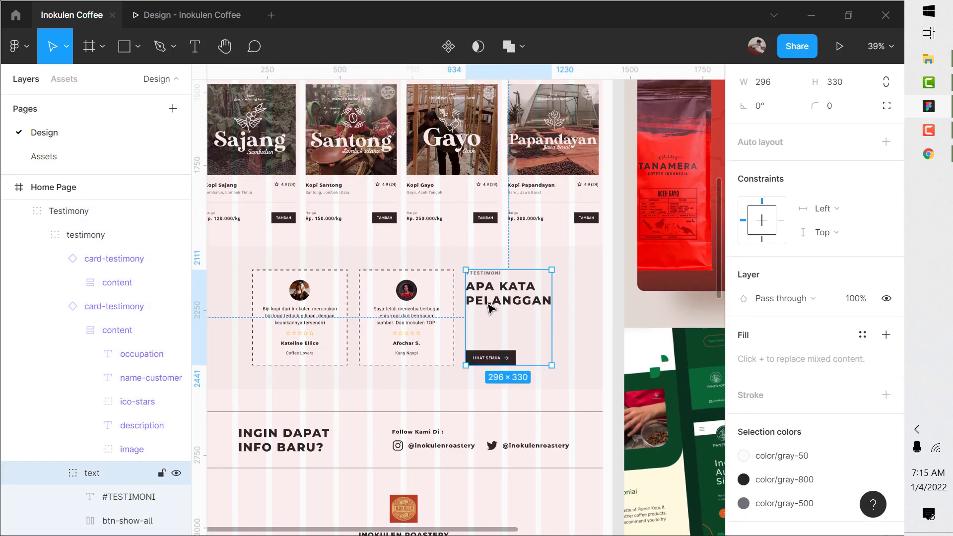
click(488, 305)
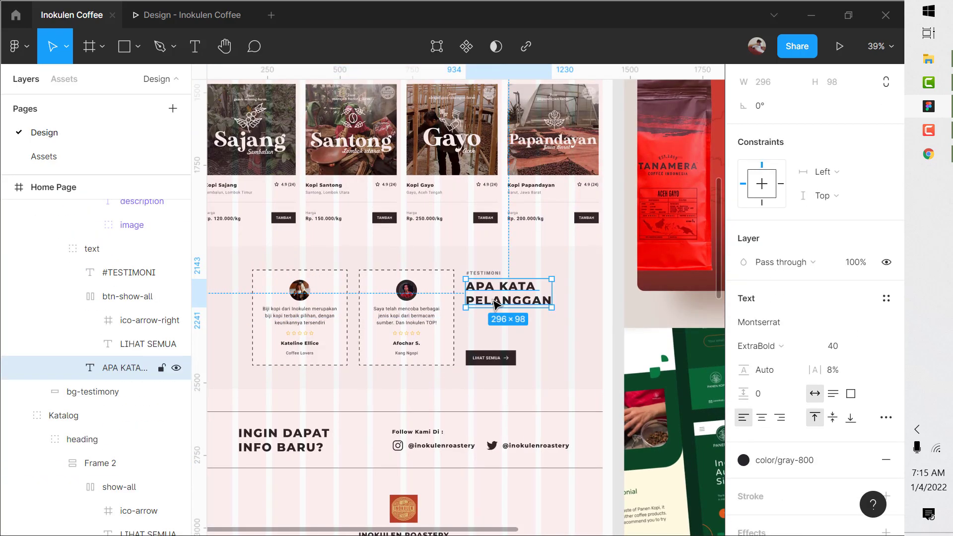
click(886, 299)
click(784, 404)
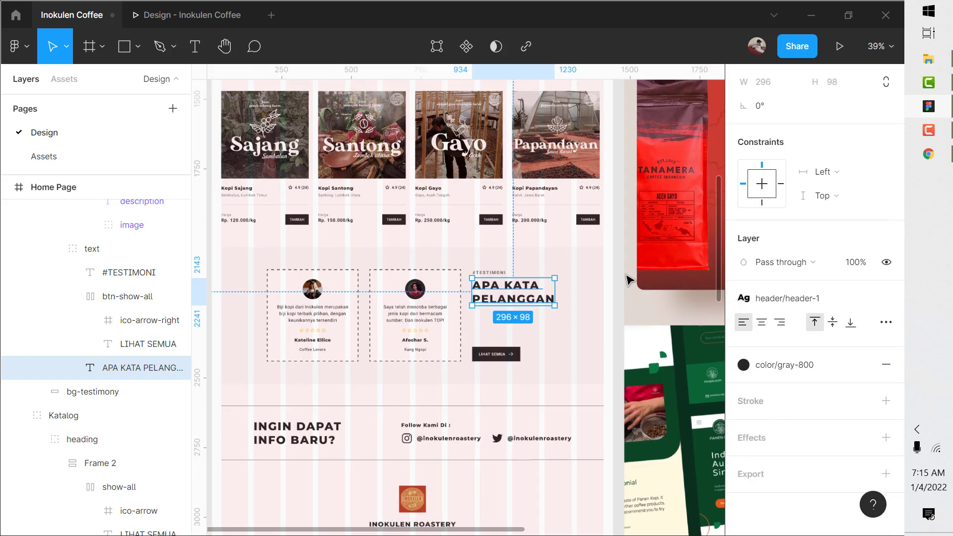
Step: Apply the header-1 text style to the INGIN DAPAT INFO BARU? heading in the footer's follow-us section
scroll(629, 281, down, 3)
click(401, 395)
double_click(401, 394)
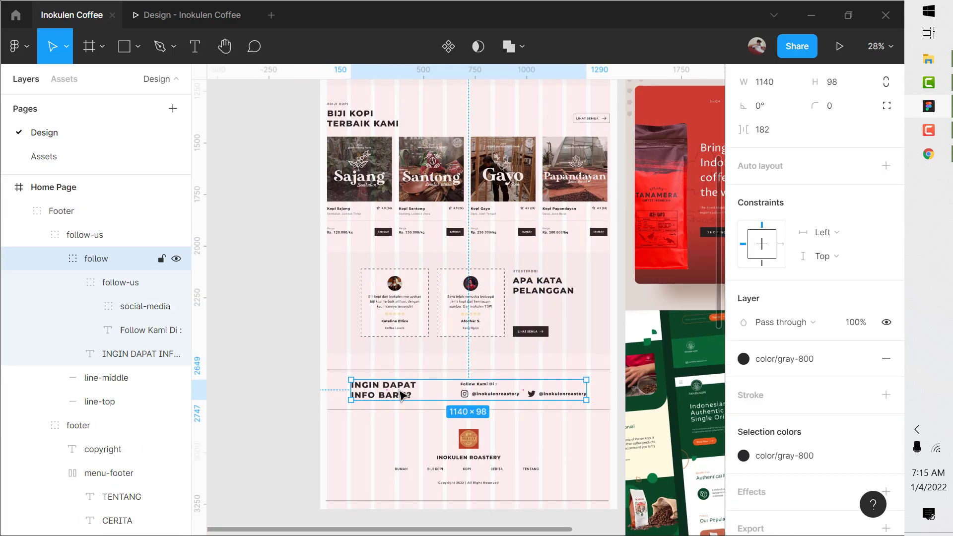
double_click(401, 394)
click(886, 298)
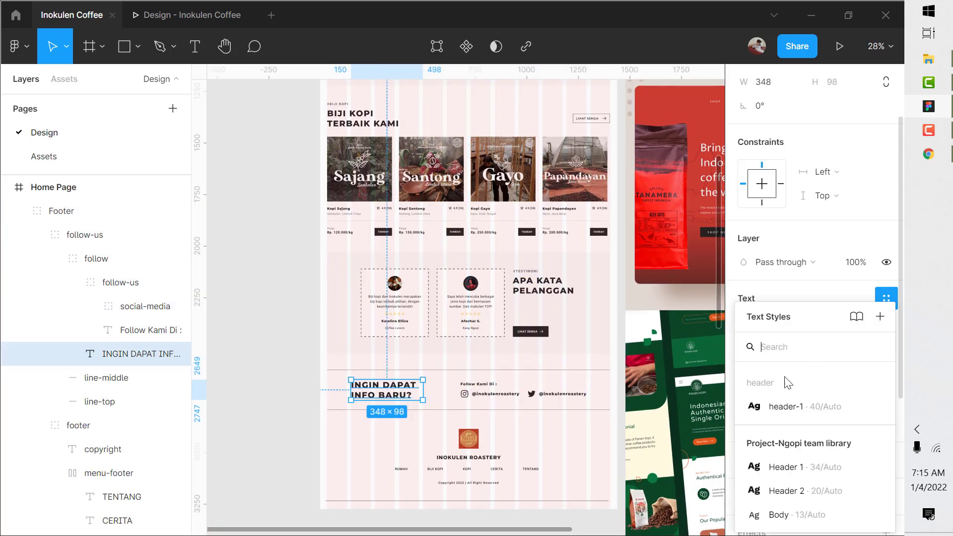
click(777, 408)
scroll(569, 315, up, 2)
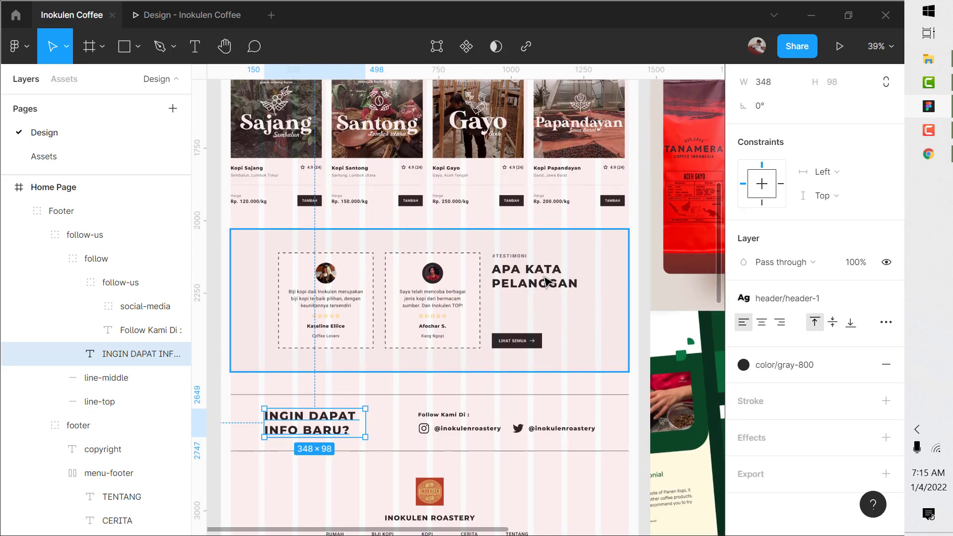
scroll(538, 275, up, 10)
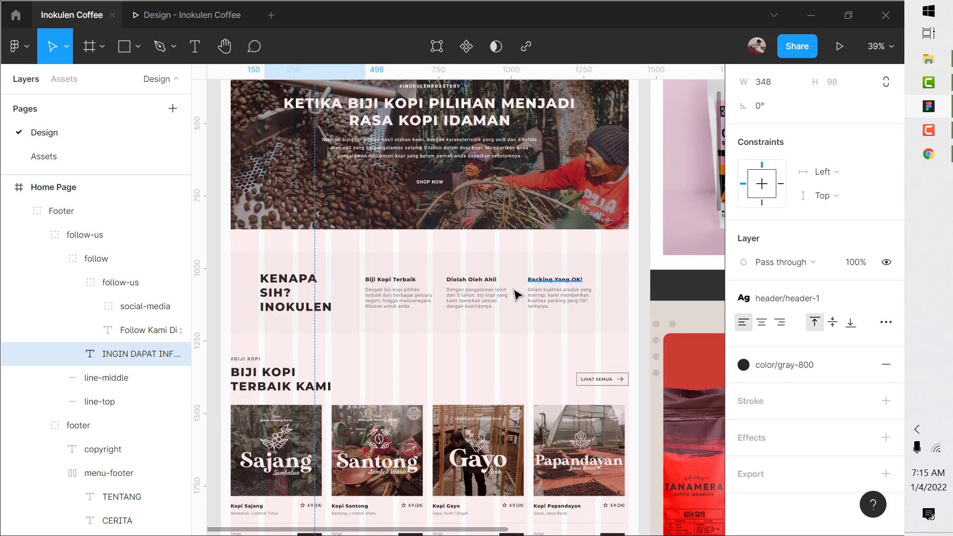
Step: Create a text style named header/header-2 from the #BIJI KOPI label above the catalog heading
scroll(496, 300, down, 1)
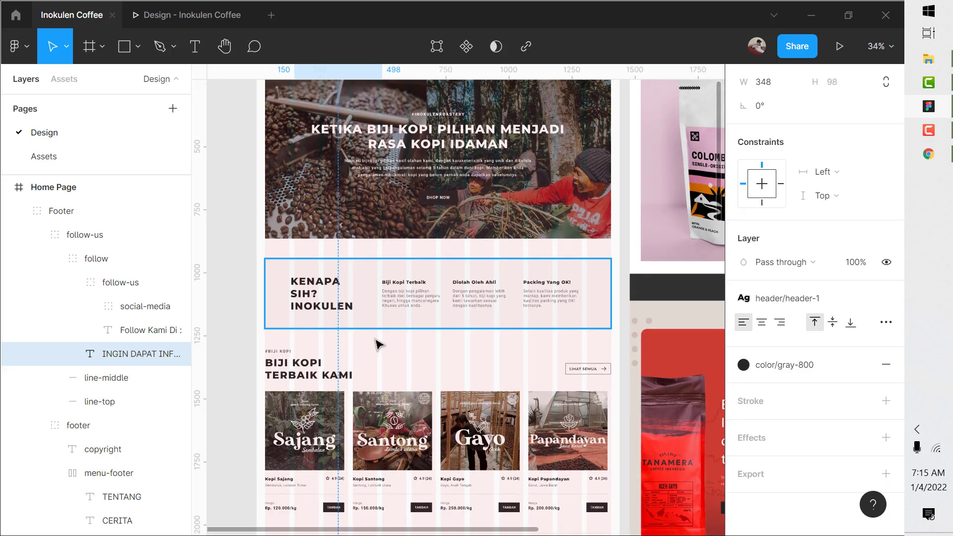
scroll(322, 335, down, 1)
scroll(259, 325, up, 4)
scroll(268, 326, up, 5)
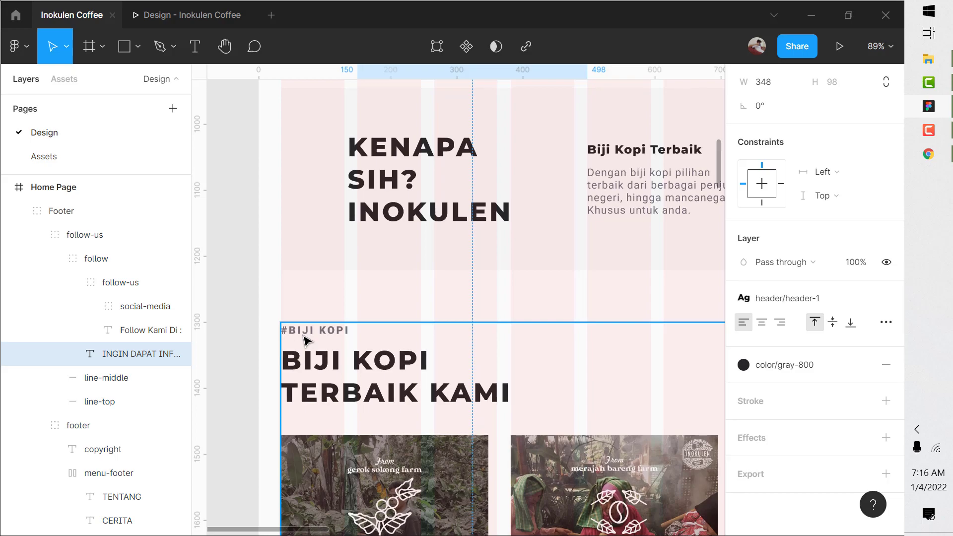
click(293, 330)
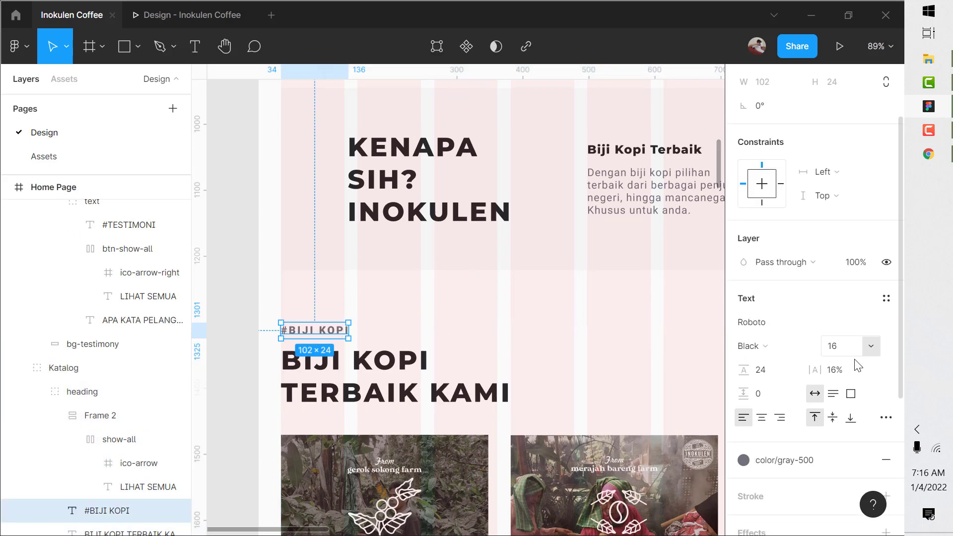
click(882, 309)
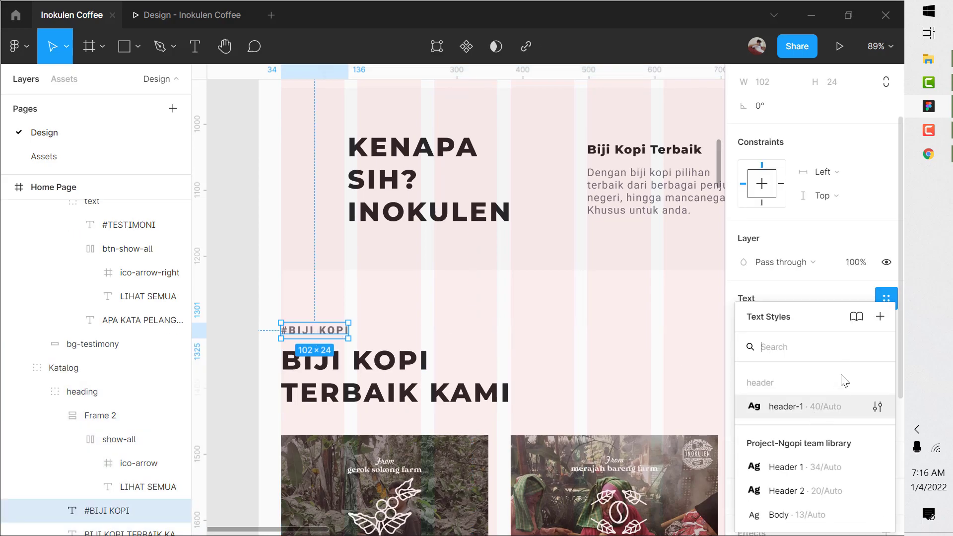
click(879, 317)
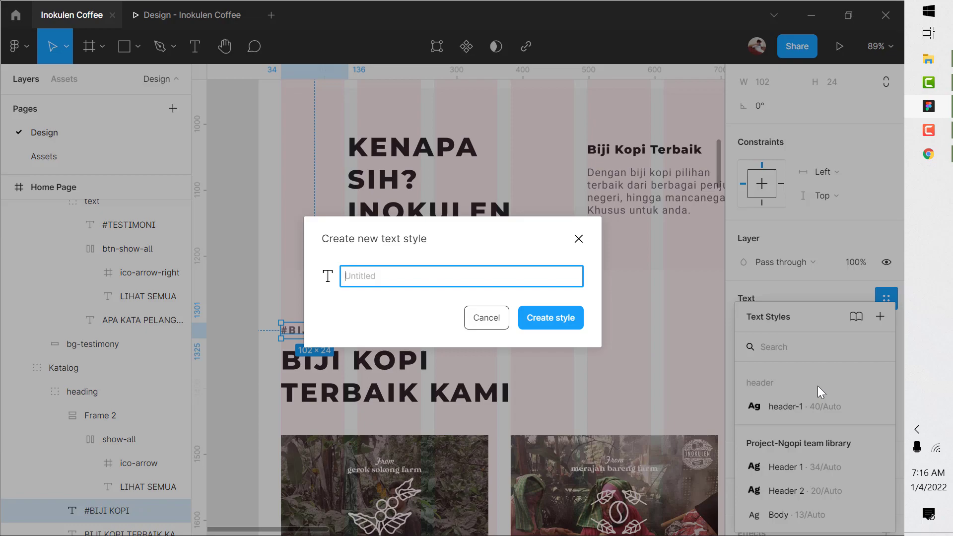
text(header)
key(Return)
Step: Apply the header-2 text style to the #TESTIMONI label in the testimonial section
scroll(372, 318, down, 5)
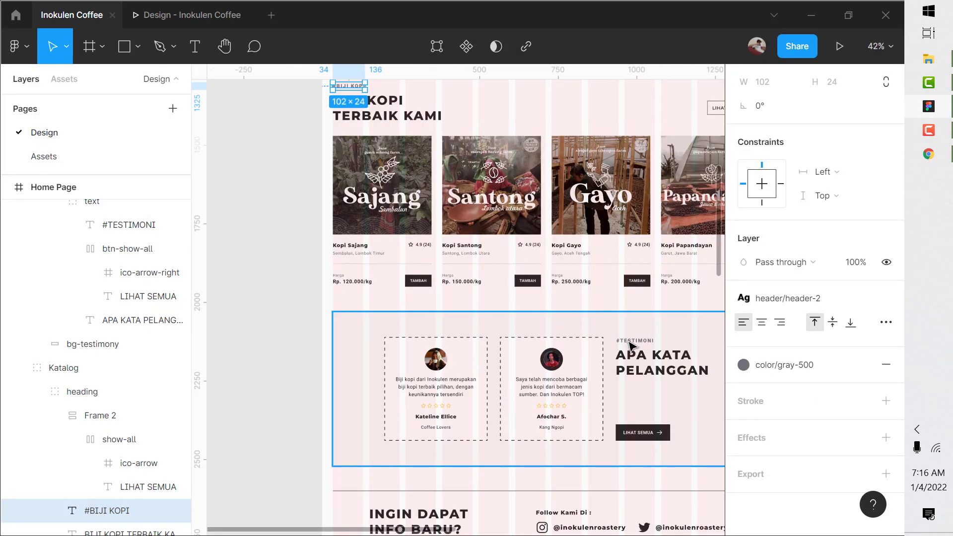
click(630, 342)
scroll(630, 339, up, 6)
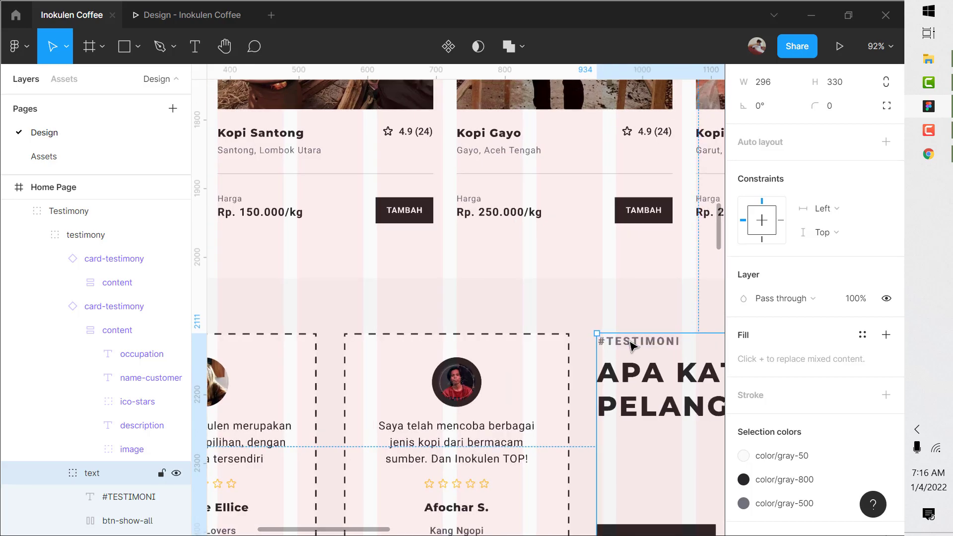
click(630, 341)
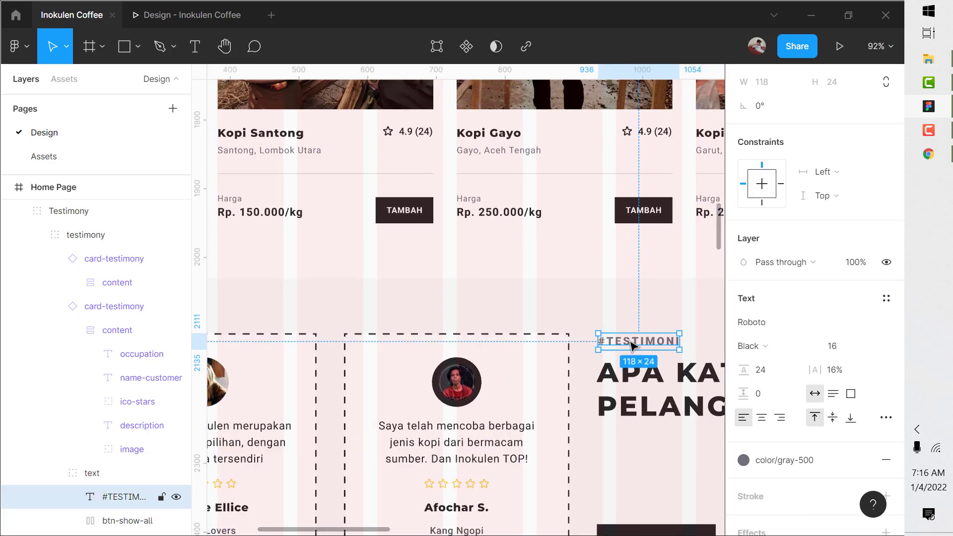
click(881, 302)
click(788, 404)
Step: Create a text style named header/header-2-white from the #INOKULENROASTERY label in the hero section
scroll(599, 329, down, 3)
scroll(562, 329, down, 3)
scroll(561, 330, down, 4)
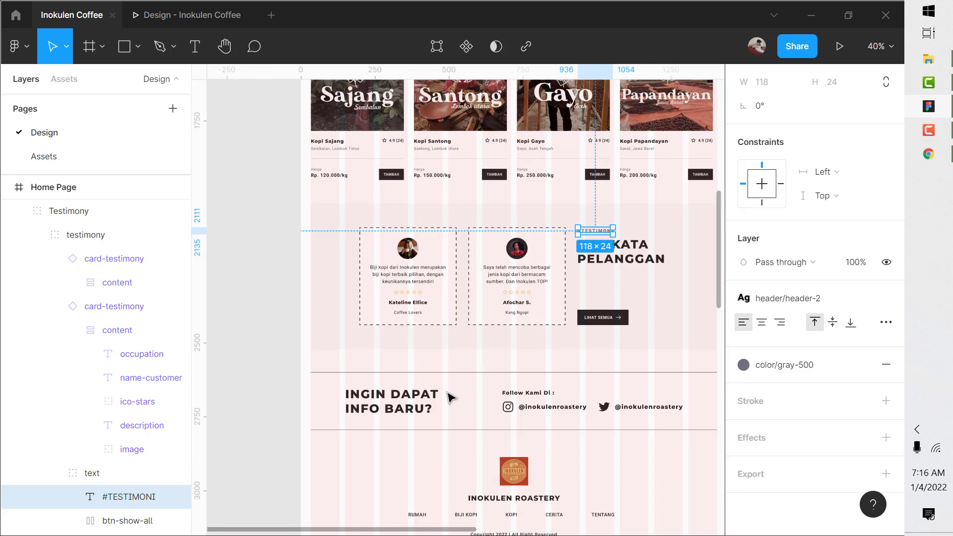
scroll(446, 395, up, 10)
scroll(446, 396, up, 2)
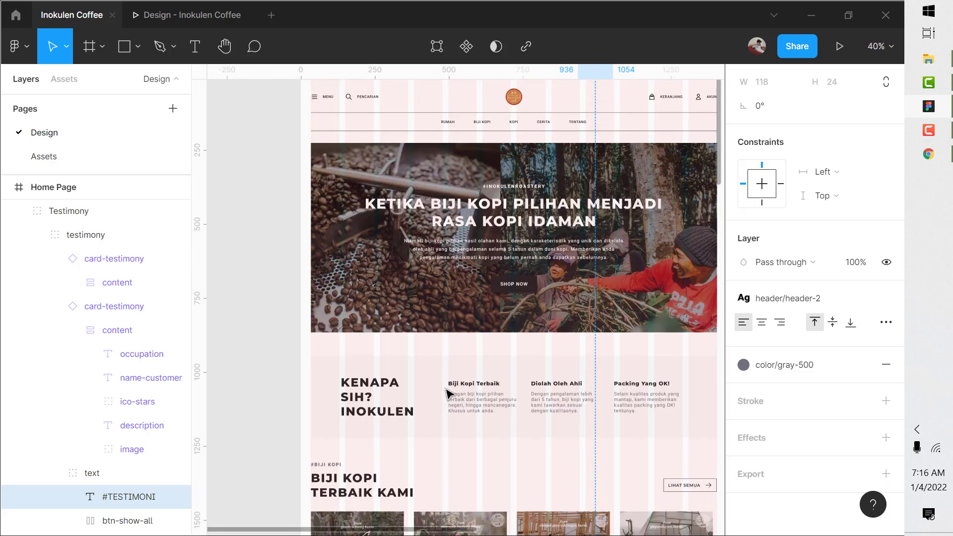
scroll(522, 257, up, 5)
click(522, 257)
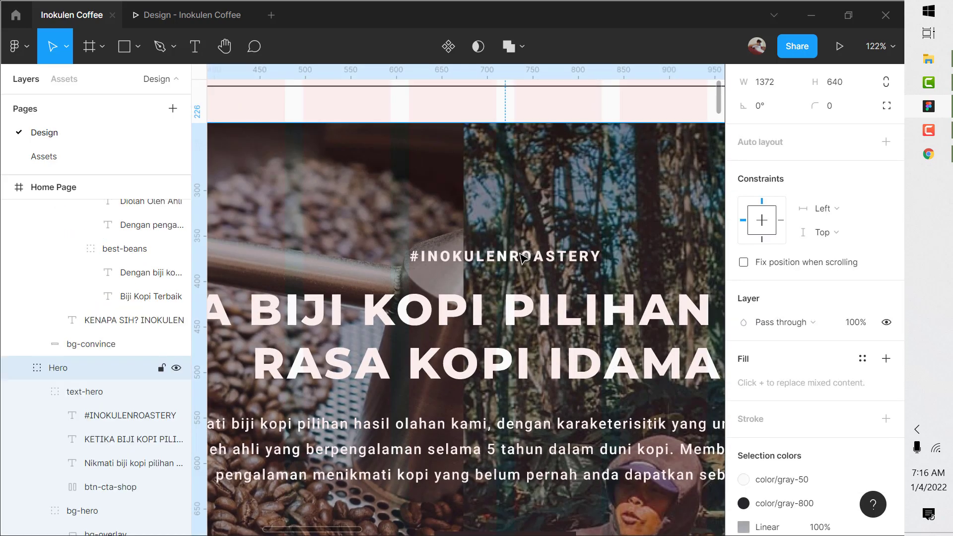
double_click(522, 257)
key(Escape)
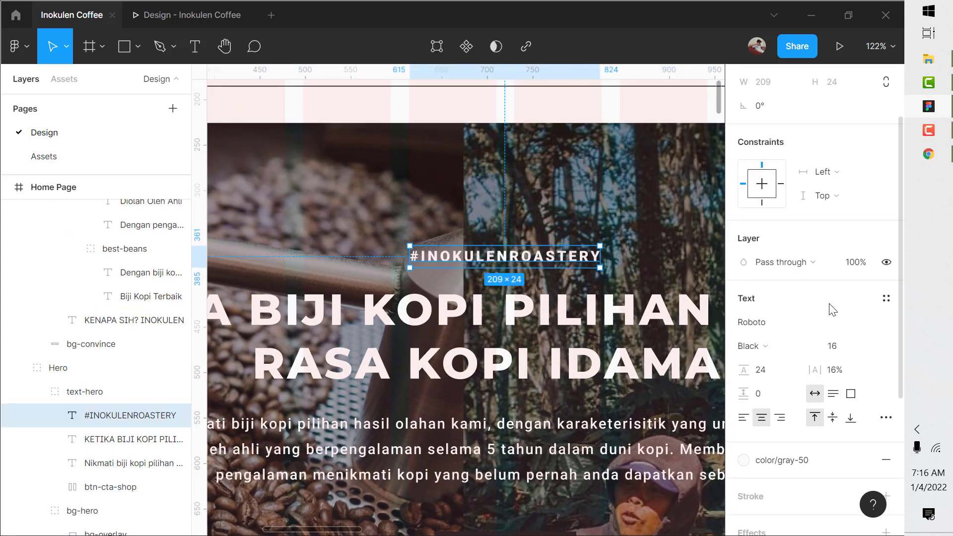
scroll(895, 283, down, 2)
click(885, 223)
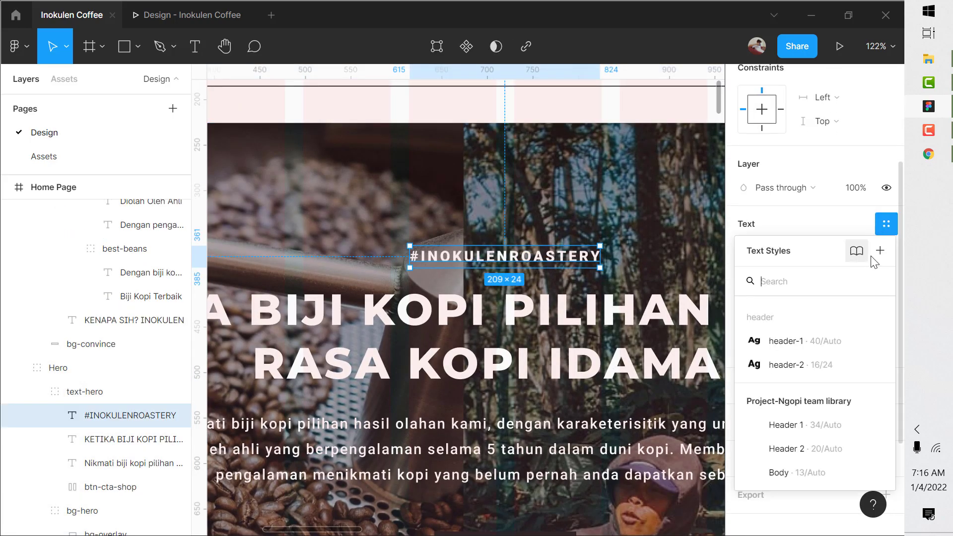
click(880, 250)
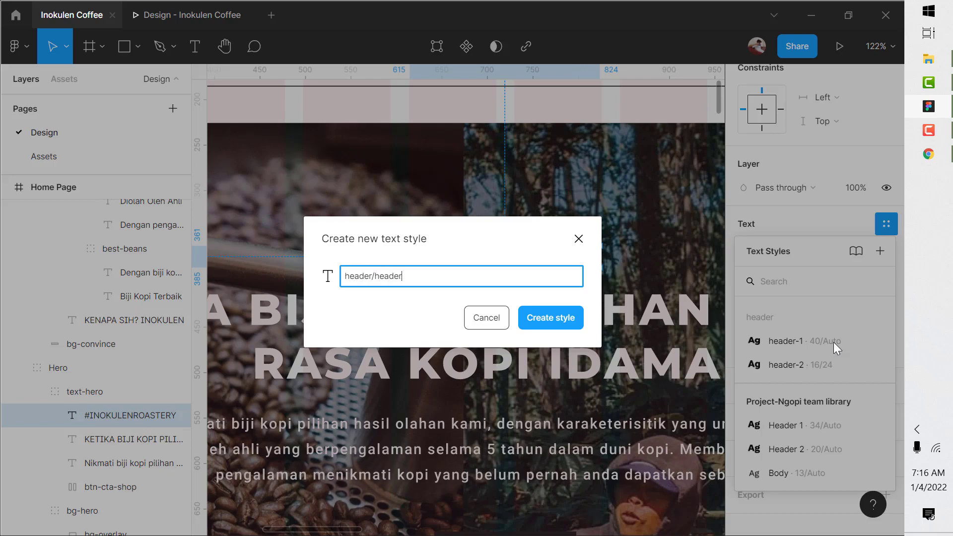
text(header/header-2-white)
key(Return)
Step: Create a text style named header/header-1-white from the hero heading KETIKA BIJI KOPI PILIHAN MENJADI RASA KOPI IDAMAN
click(144, 440)
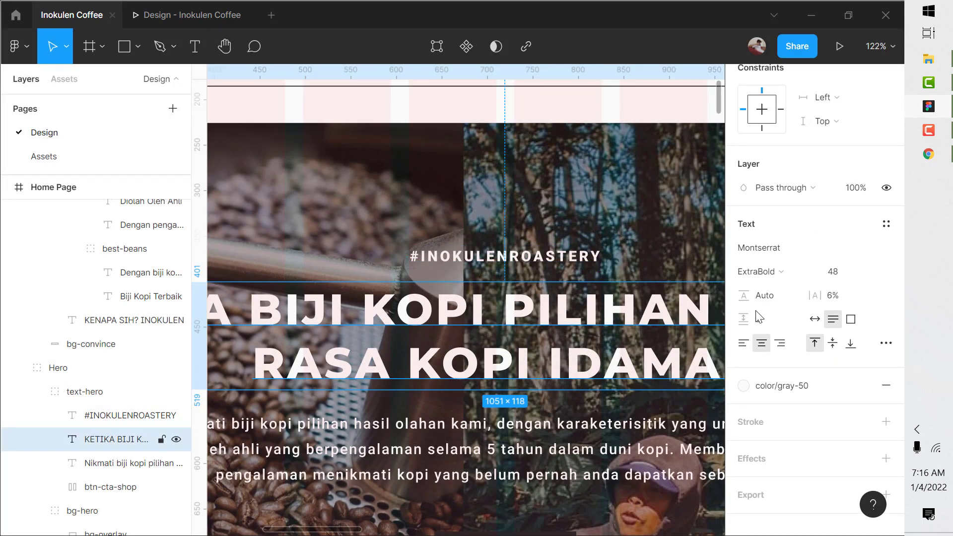
click(886, 224)
click(879, 250)
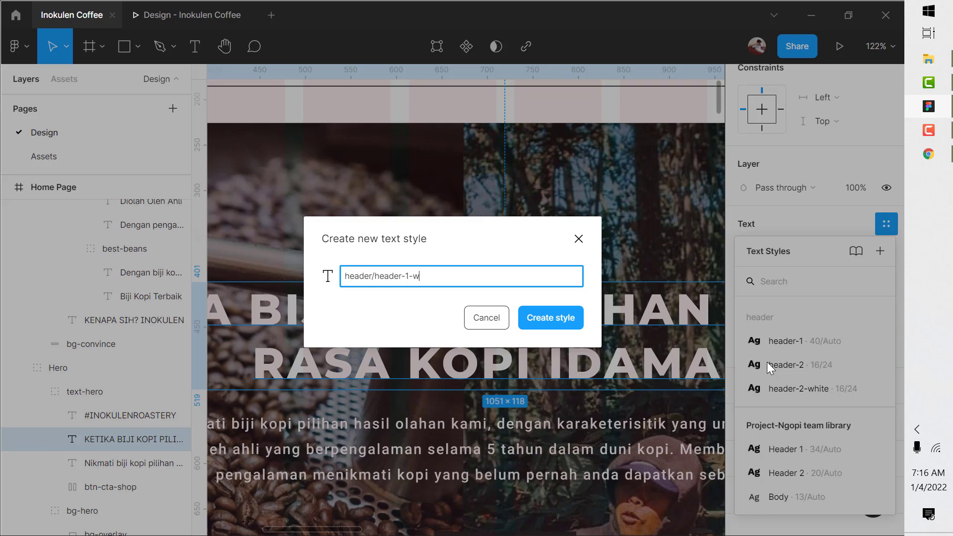
text(e)
key(Return)
Step: Create a text style named paragraph/paragraph-1-white from the hero description paragraph
ctrl+scroll(505, 349, down, 3)
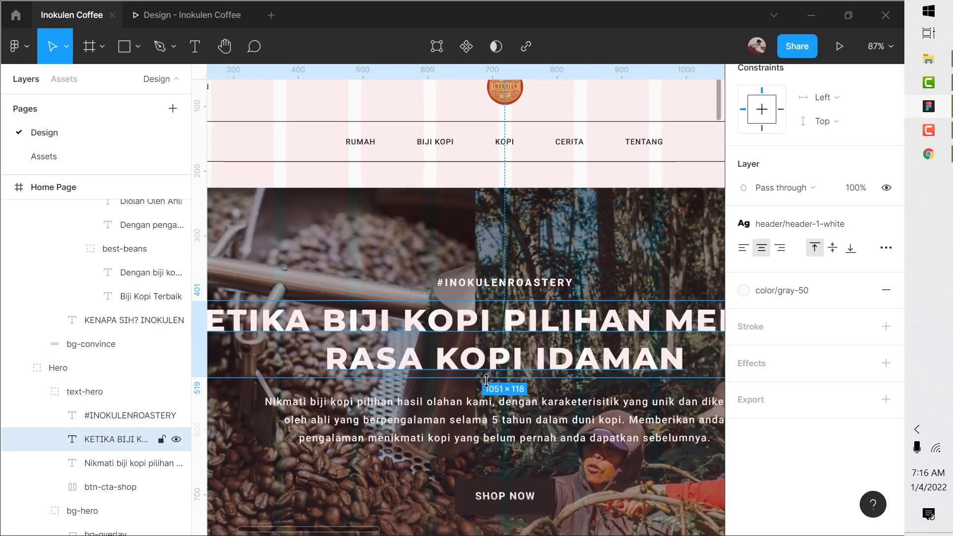
click(486, 412)
click(886, 223)
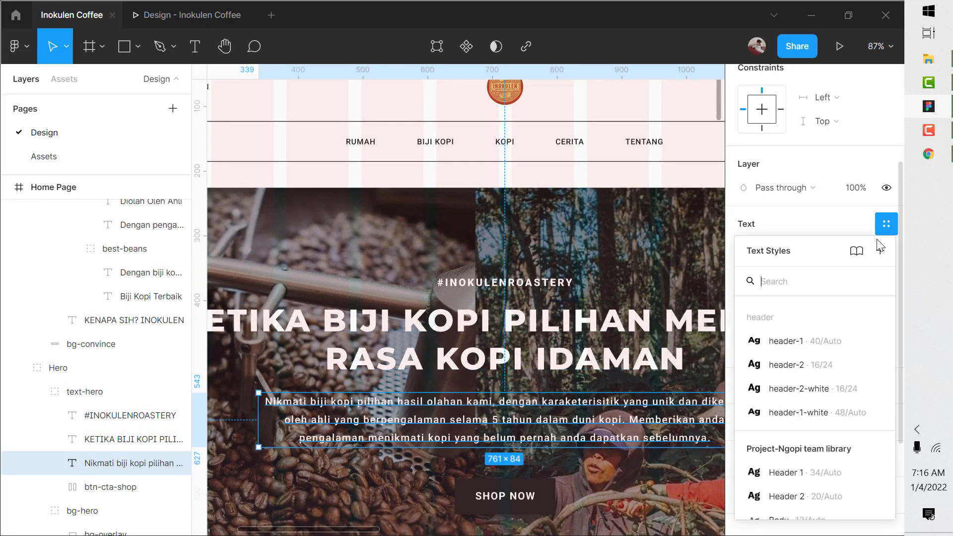
click(878, 250)
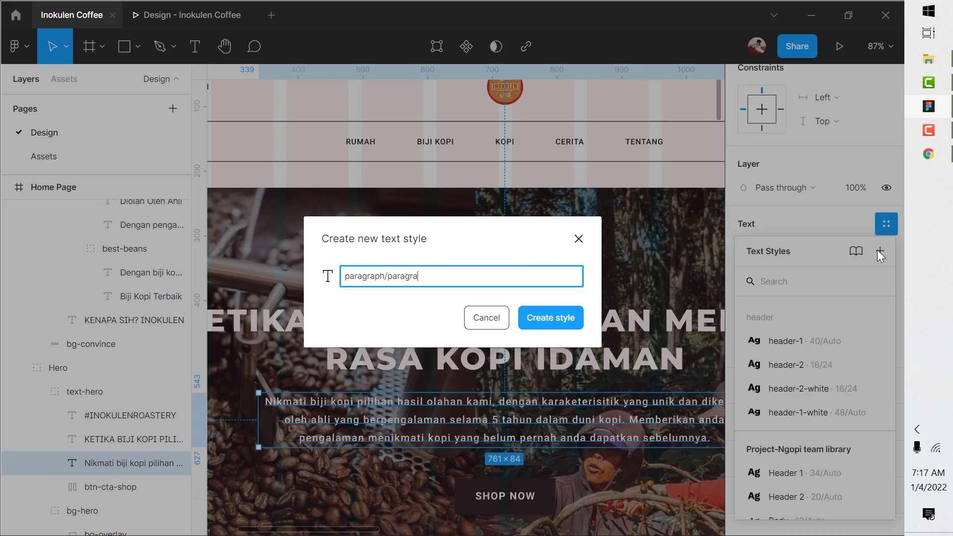
text(ite)
key(Return)
Step: Create a text style named paragraph/paragraph-2-gray from the description under Biji Kopi Terbaik
scroll(344, 337, down, 5)
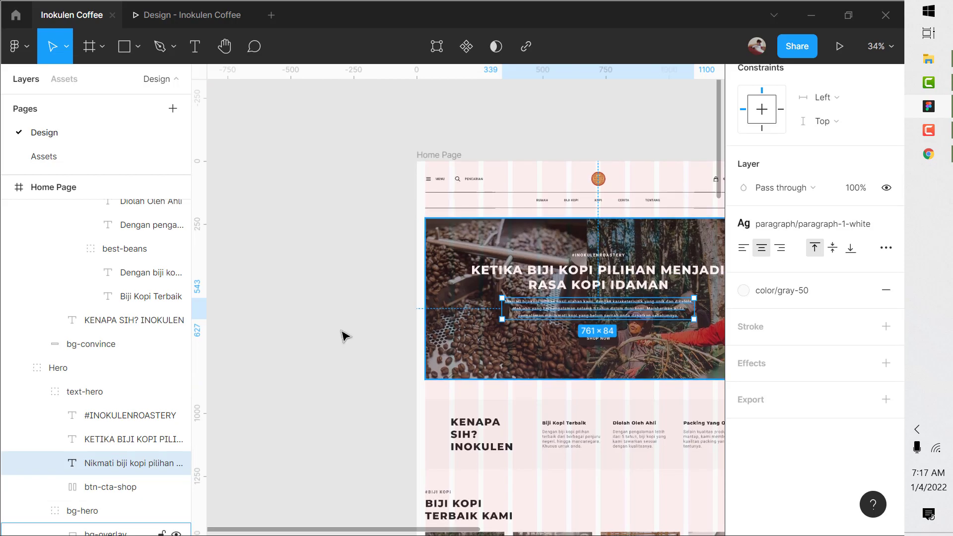
scroll(377, 335, down, 2)
scroll(432, 392, up, 10)
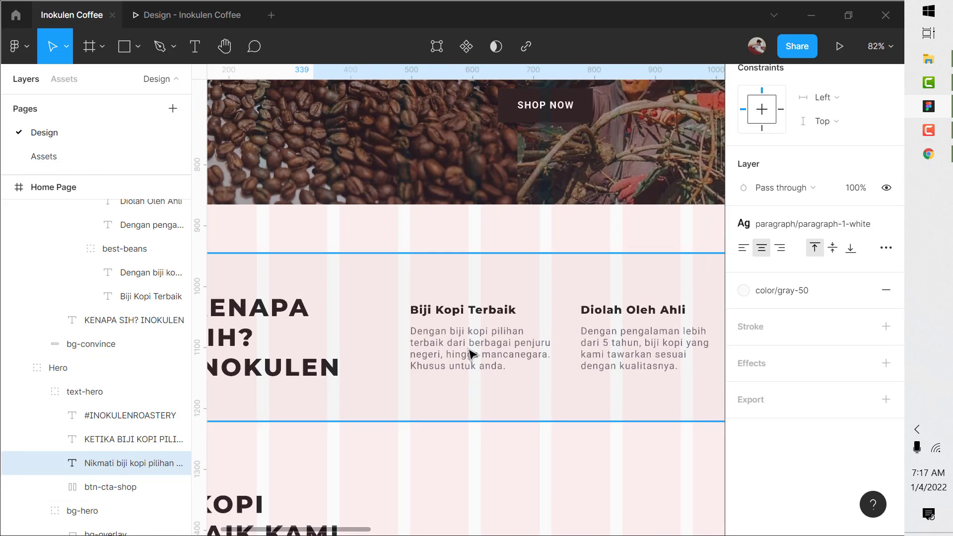
double_click(469, 350)
double_click(469, 350)
double_click(469, 350)
double_click(469, 350)
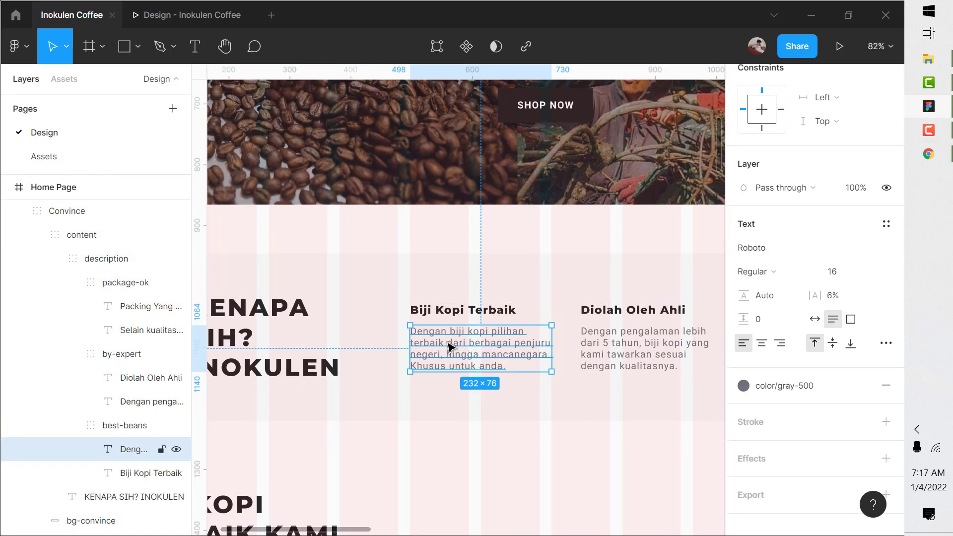
click(886, 224)
click(879, 251)
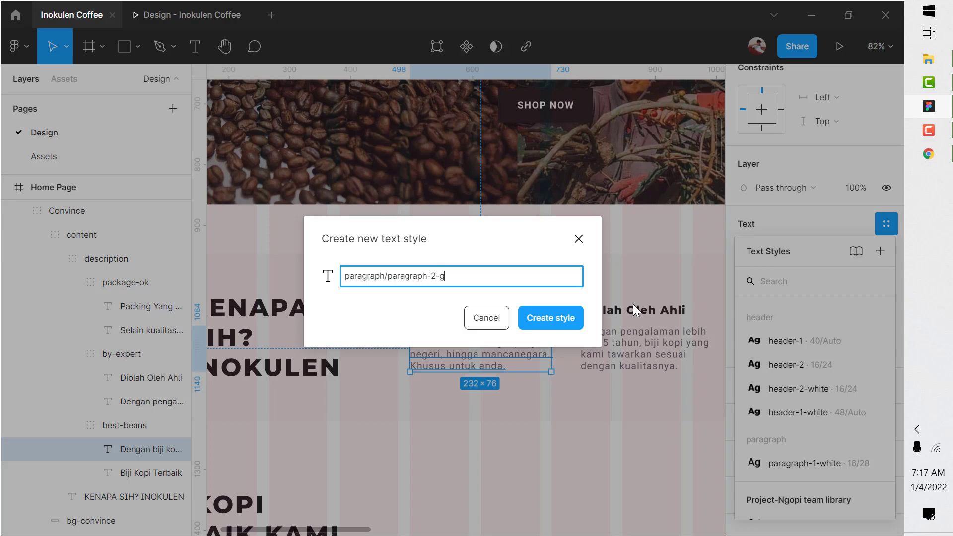
key(Return)
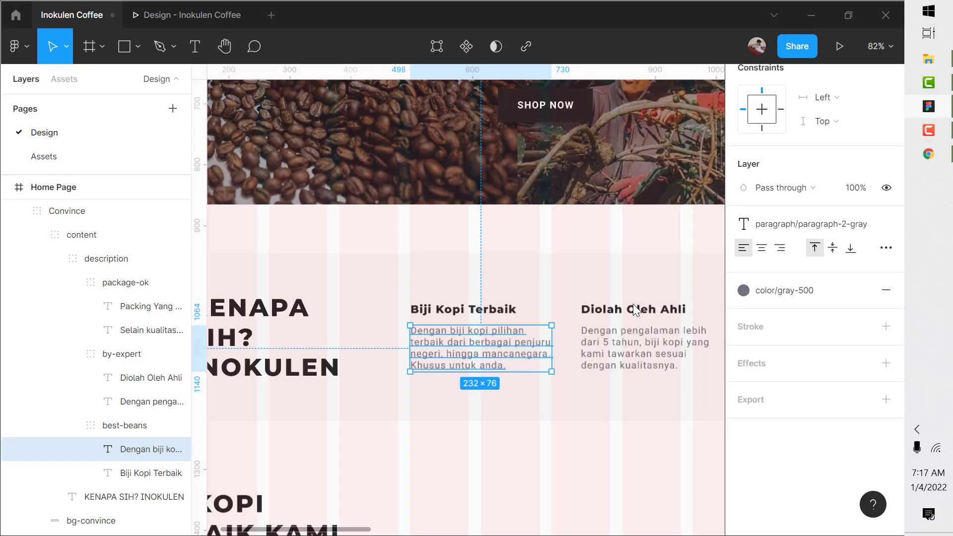
Step: Apply the paragraph-2-gray text style to the descriptions under Diolah Oleh Ahli and Packing Yang OK!
scroll(397, 362, down, 5)
click(546, 365)
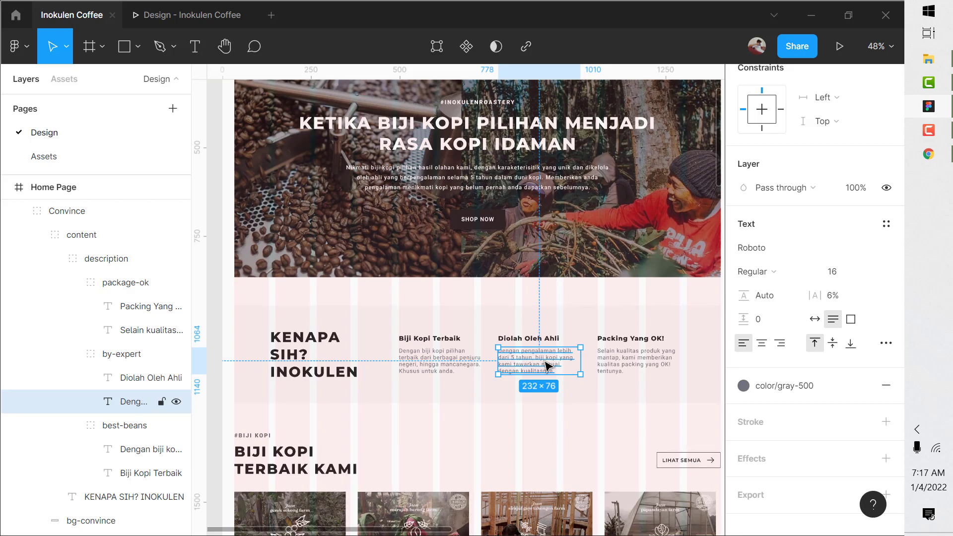
shift+click(634, 368)
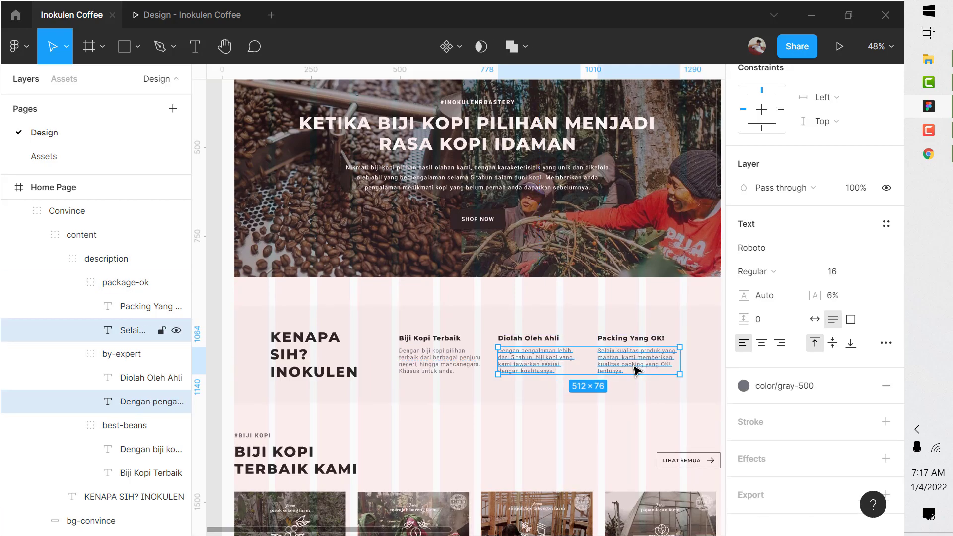
click(886, 224)
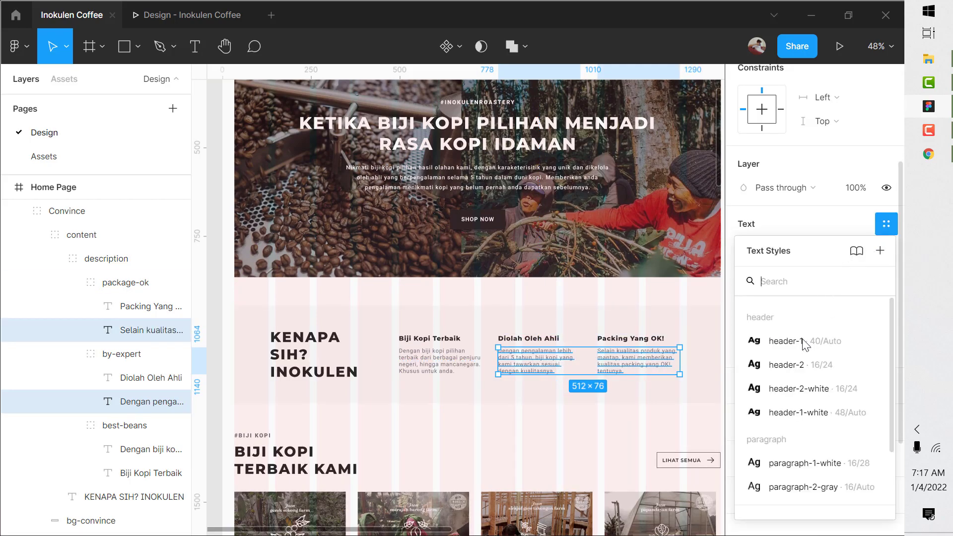
click(794, 487)
Step: Review the Home Page sections from footer to navigation for remaining unstyled text, checking the footer copyright line's text settings
scroll(531, 254, down, 3)
scroll(531, 254, down, 6)
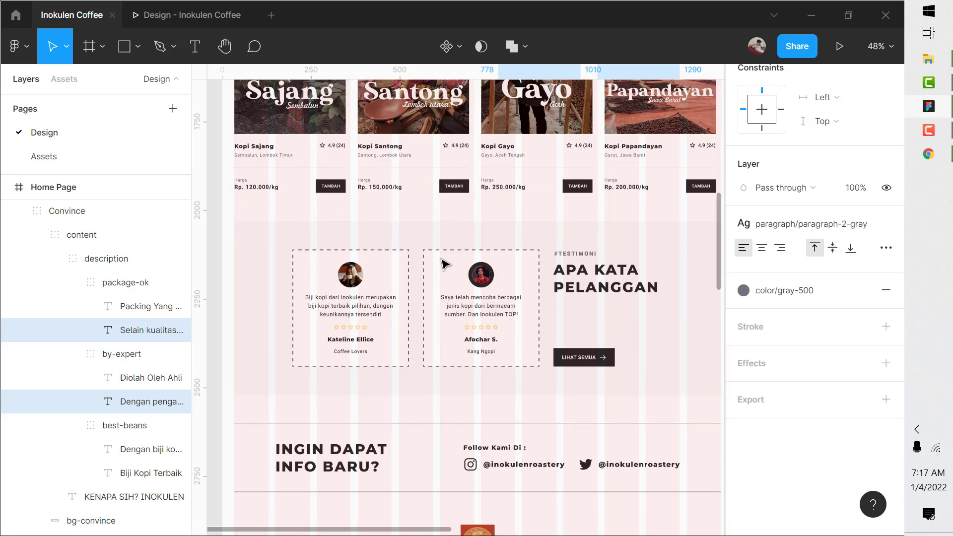
scroll(446, 277, down, 4)
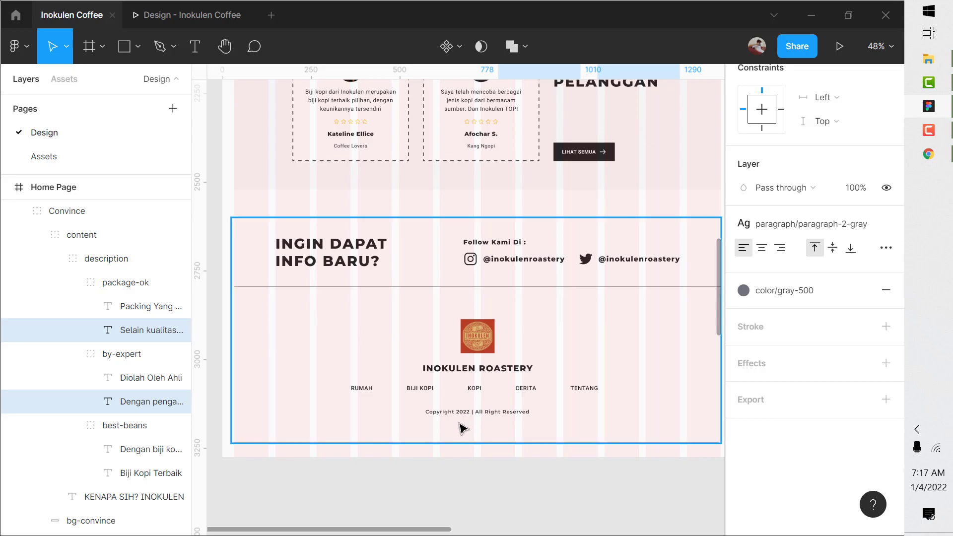
scroll(462, 426, up, 3)
click(474, 411)
click(472, 407)
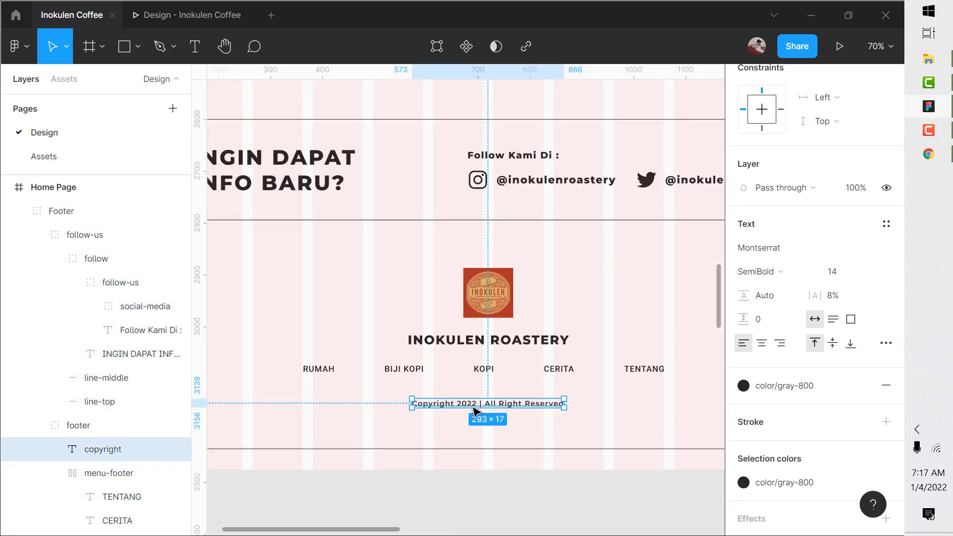
scroll(472, 377, down, 5)
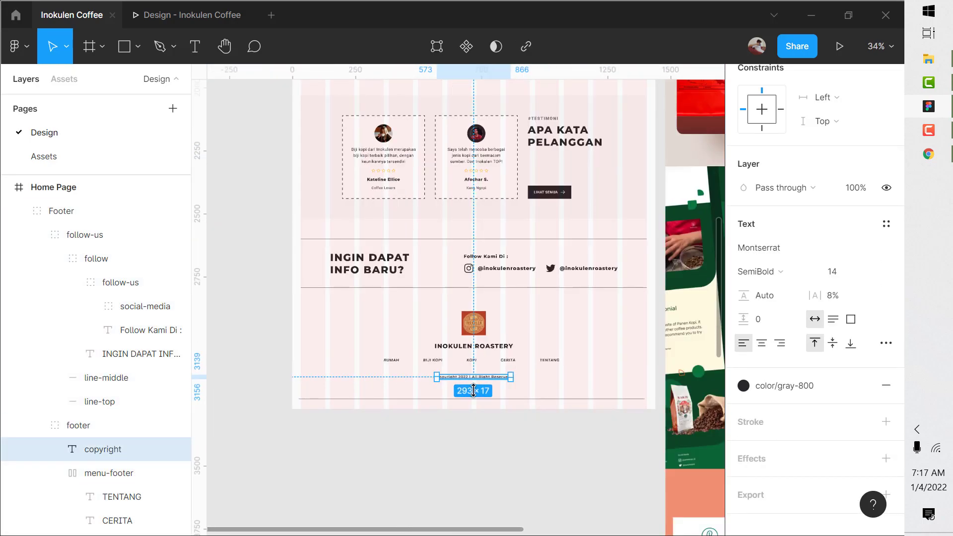
scroll(476, 387, up, 10)
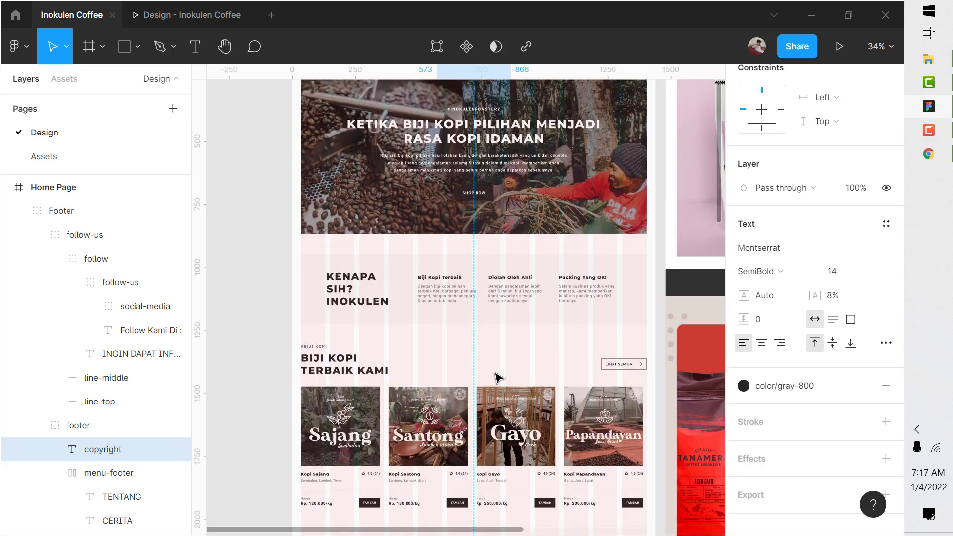
key(Escape)
scroll(488, 354, up, 2)
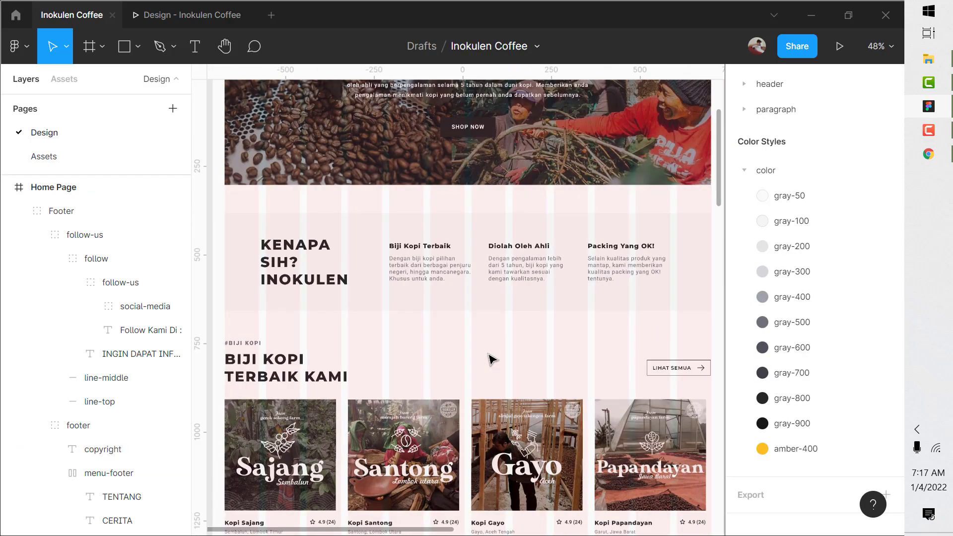
scroll(489, 354, up, 4)
scroll(459, 299, down, 2)
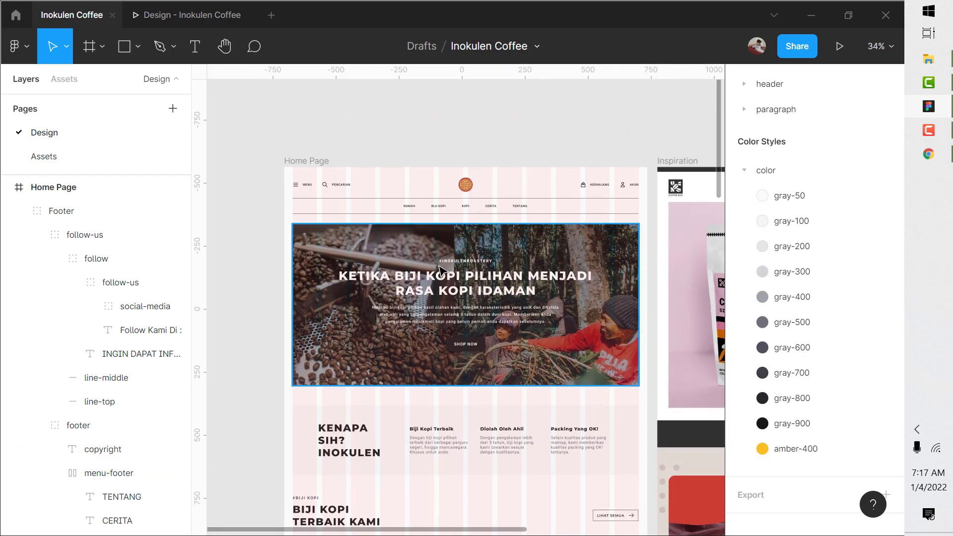
scroll(325, 201, up, 4)
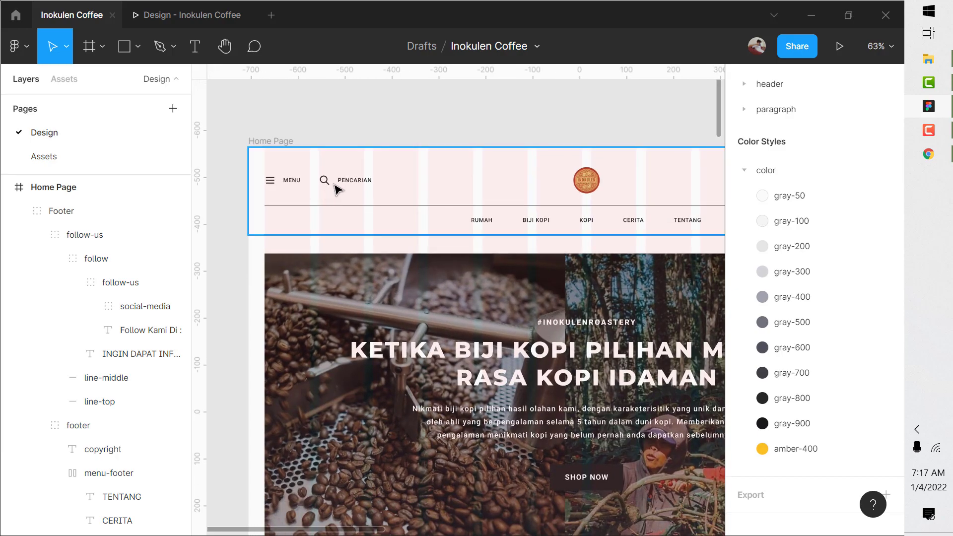
Step: Open the Assets page that holds the color swatches
scroll(331, 190, down, 3)
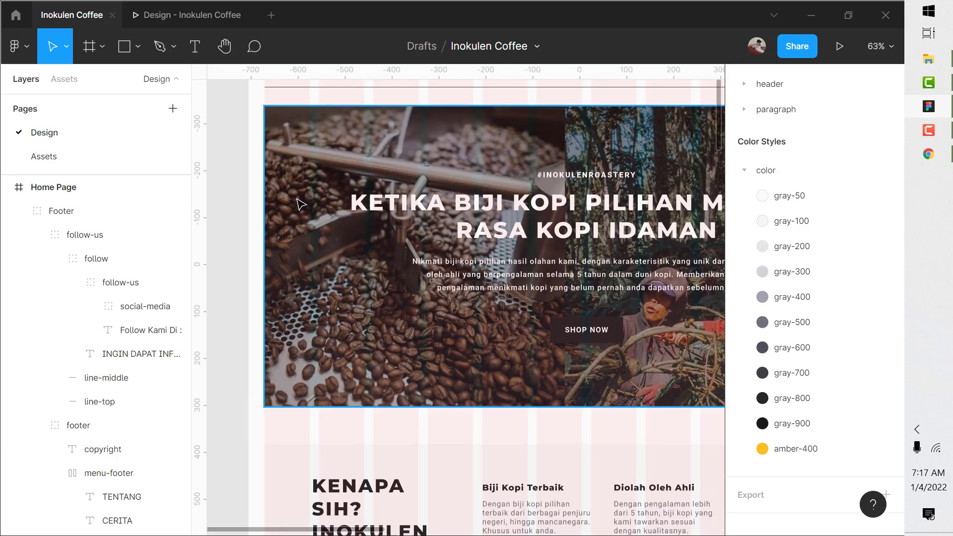
scroll(256, 215, down, 4)
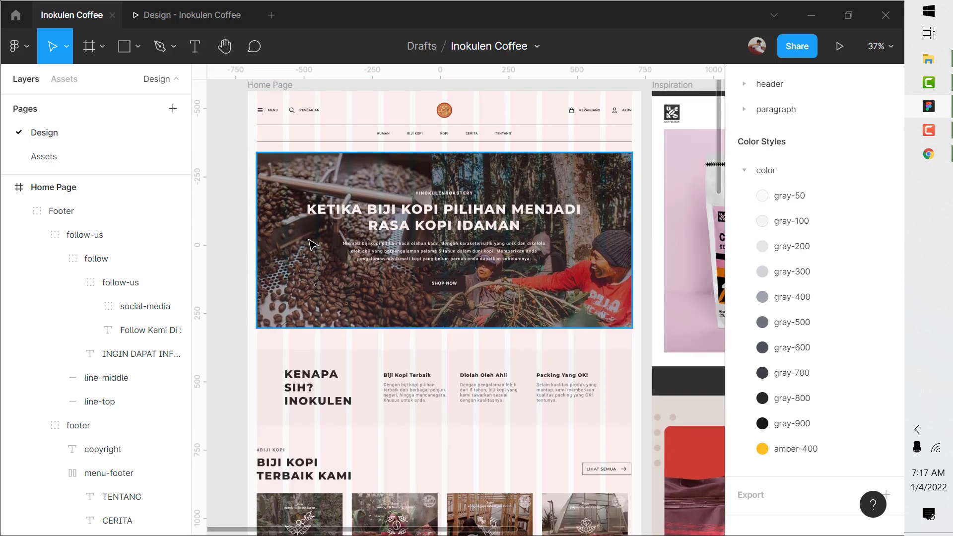
click(59, 156)
scroll(485, 298, up, 1)
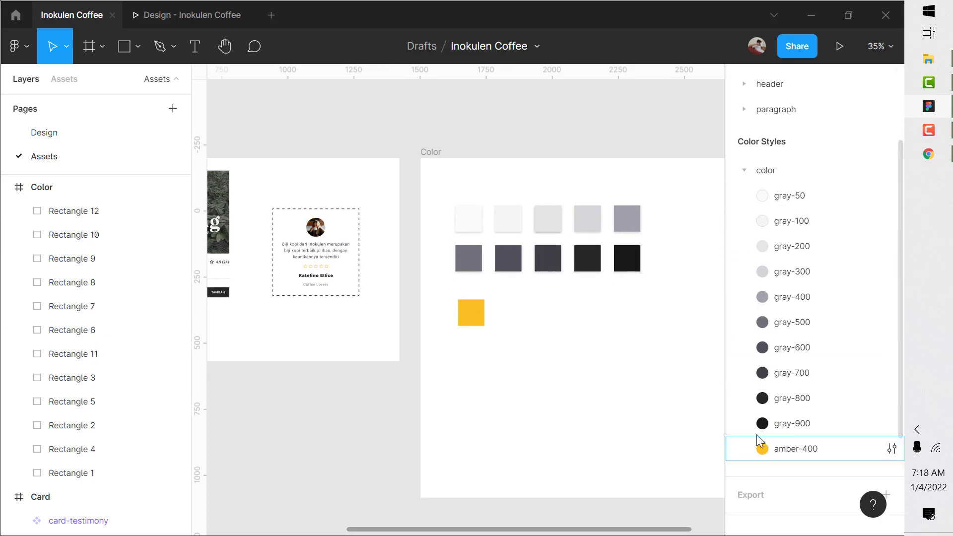
click(123, 142)
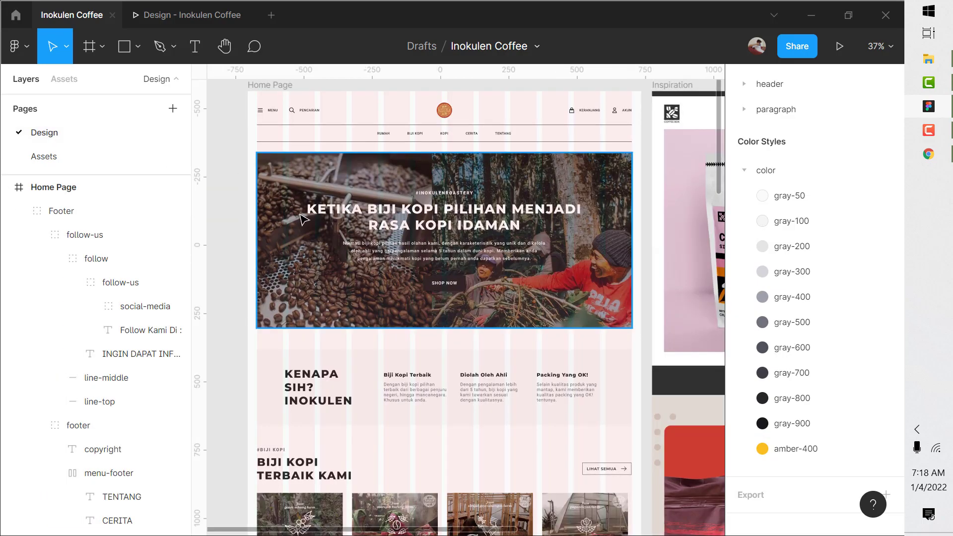
click(44, 158)
Step: Rename the layers Rectangle 1 as gray-100 and Rectangle 4 as gray-200 in the Color frame
click(97, 218)
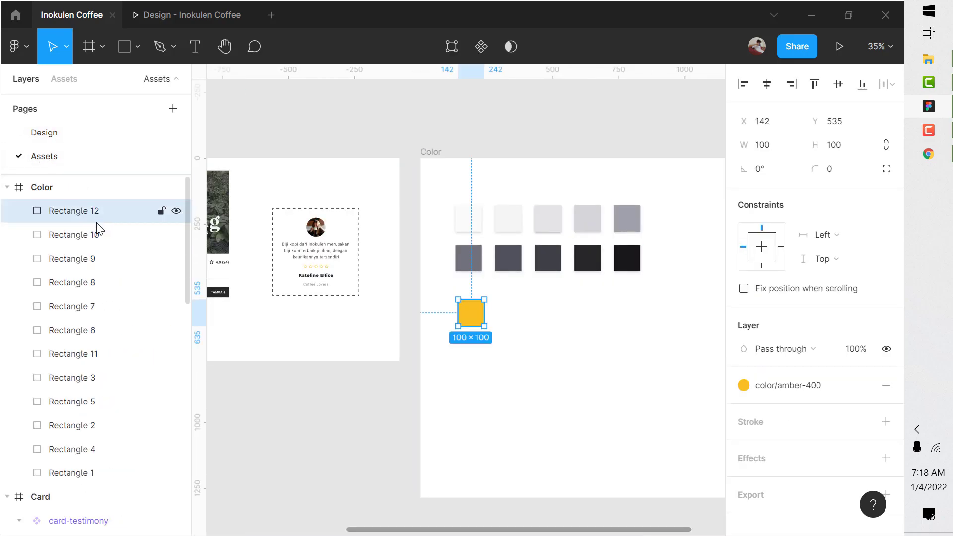
click(80, 478)
double_click(79, 479)
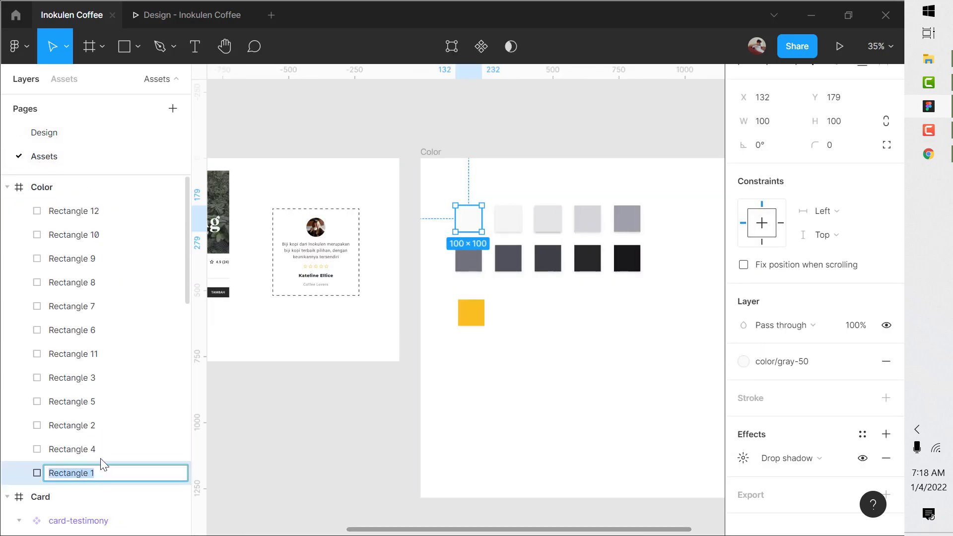
text(gray-100)
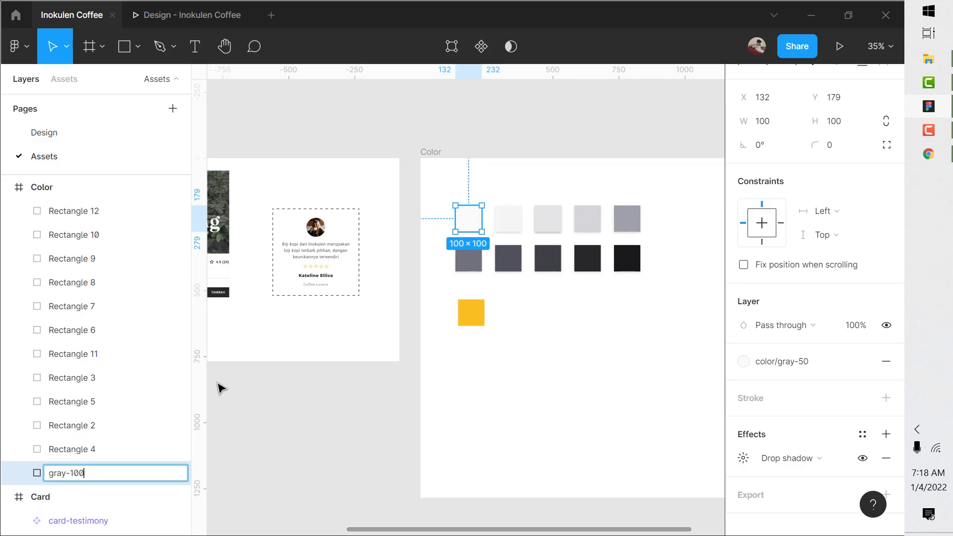
key(ctrl+a)
key(ctrl+c)
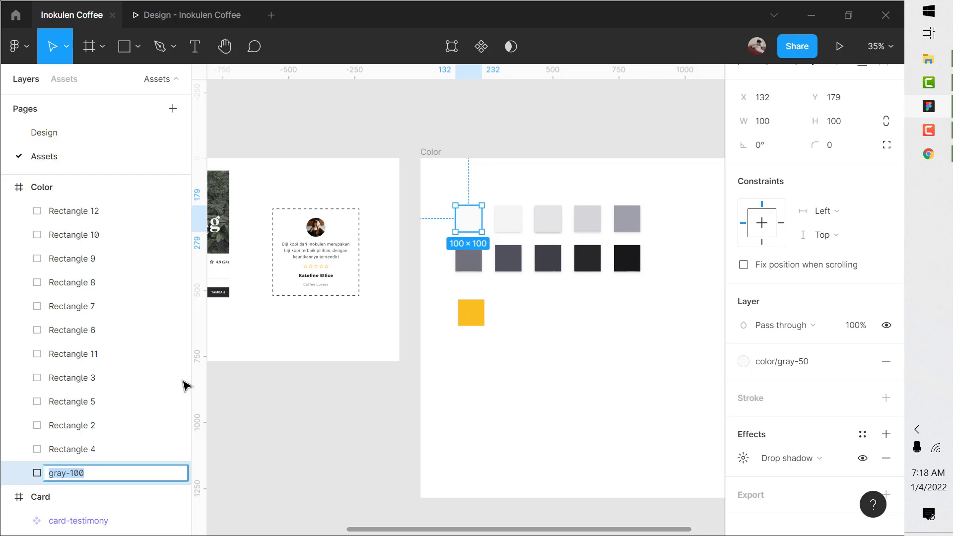
click(76, 448)
double_click(75, 449)
key(ctrl+v)
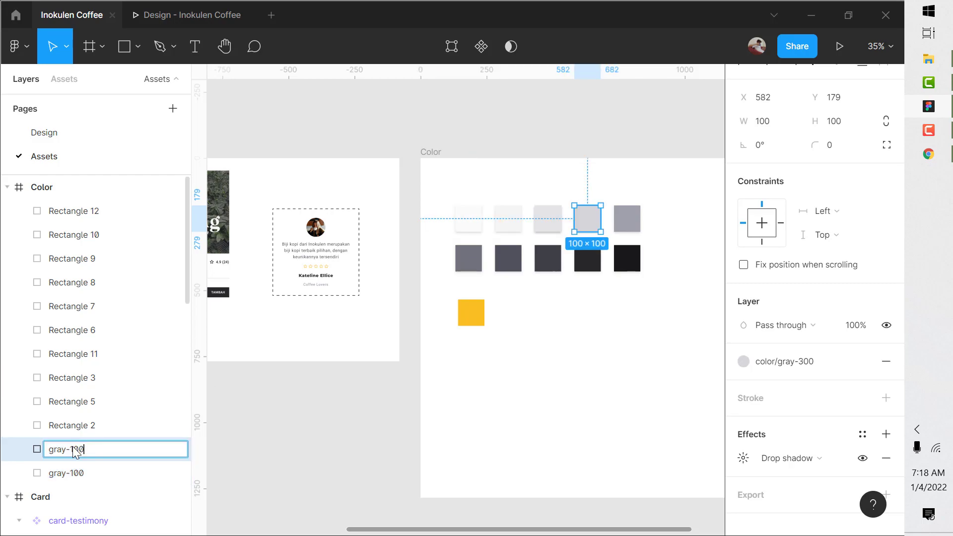
key(BackSpace)
text(2)
key(Return)
Step: Rename the layers Rectangle 2, Rectangle 5 and Rectangle 3 as gray-300, gray-400 and gray-500
click(85, 425)
double_click(84, 427)
text(gray-300)
key(Return)
double_click(82, 403)
text(gray-400)
key(Return)
double_click(82, 378)
text(gray-500)
key(Return)
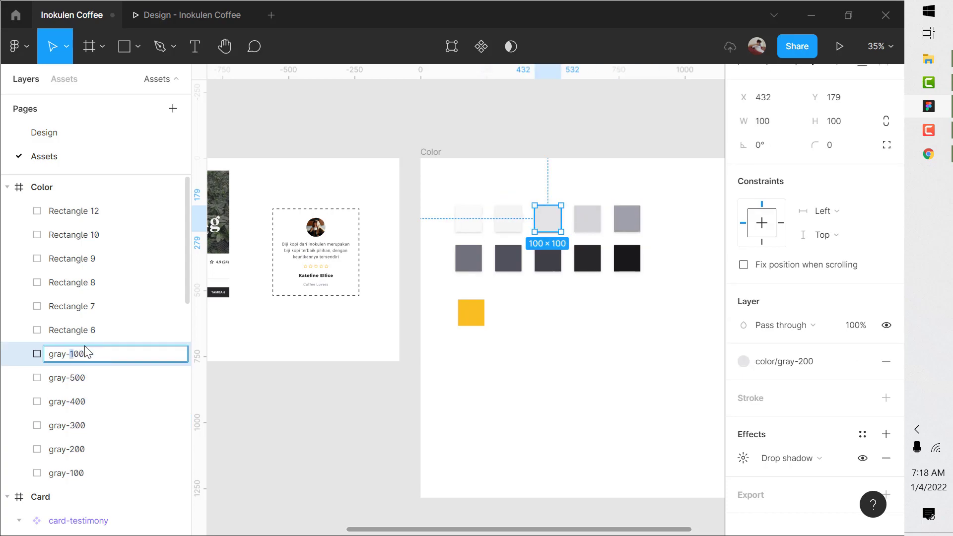
Step: Correct the names of the three lowest swatch layers in the Color frame to gray-50, gray-100 and gray-200
double_click(78, 473)
text(50)
key(Return)
double_click(78, 450)
text(100)
key(Return)
double_click(79, 426)
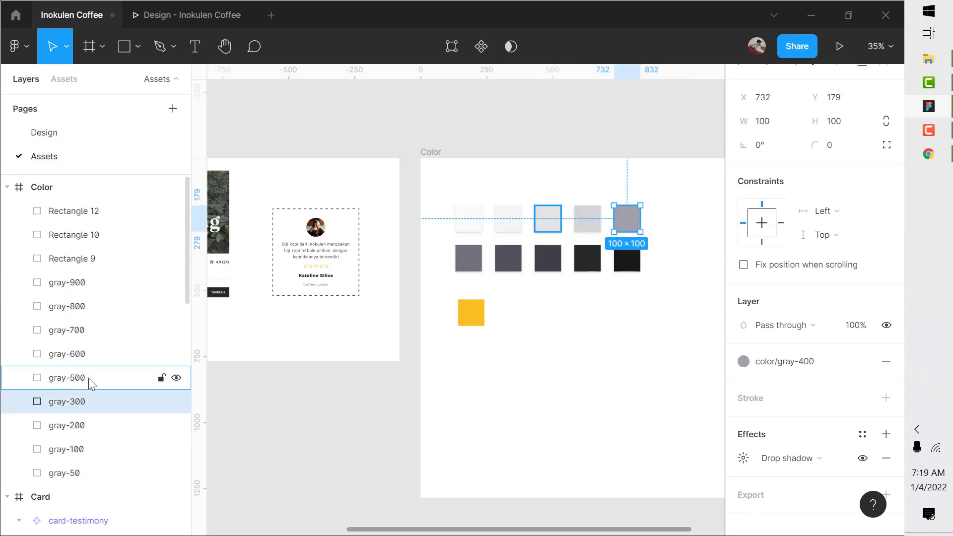
Step: Rename the swatch layers above gray-300 in ascending order as gray-400 through gray-900
double_click(79, 307)
text(700)
double_click(84, 283)
text(800)
double_click(84, 259)
double_click(99, 235)
Step: Check which swatch and fill style belongs to each renamed gray layer in the Color frame
click(91, 333)
click(78, 472)
click(78, 448)
click(95, 427)
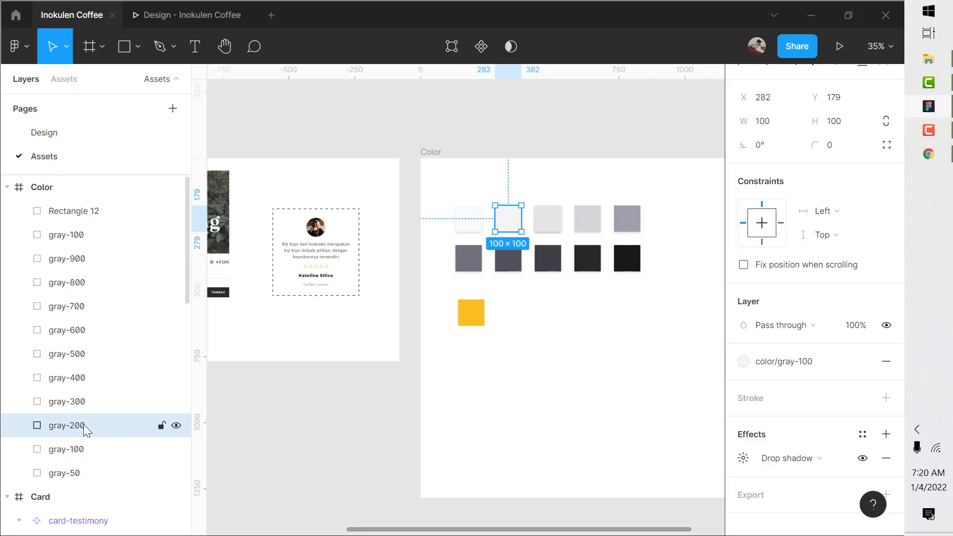
scroll(117, 385, down, 1)
click(81, 397)
click(81, 376)
Step: Rename the three swatch layers above gray-100 as gray-200, gray-300 and gray-400
double_click(80, 352)
text(200)
double_click(77, 329)
text(300)
double_click(77, 305)
text(gray-400)
Step: Delete the swatch layer misnamed gray-500 and give the remaining gray-200 swatch a color/gray-200 fill style
click(78, 281)
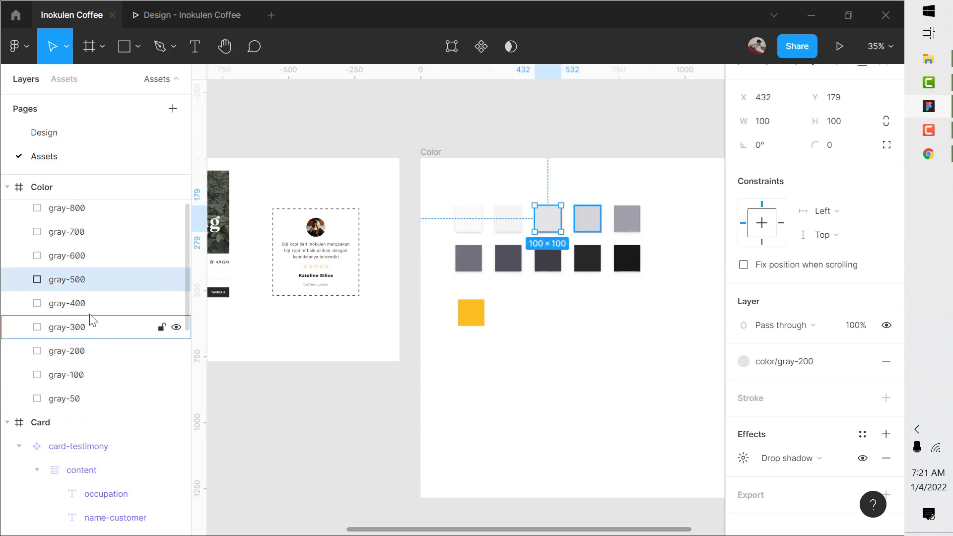
key(Delete)
click(101, 353)
click(105, 328)
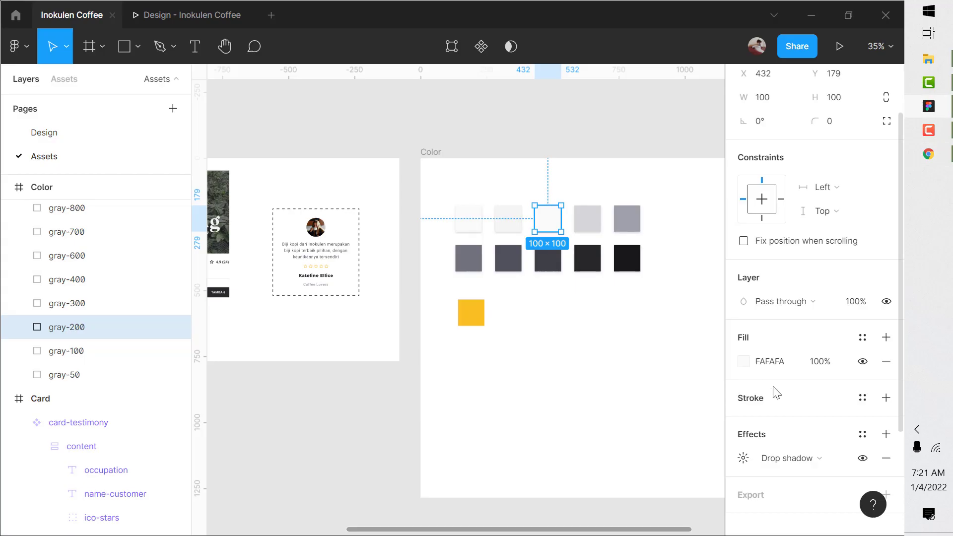
key(alt+Tab)
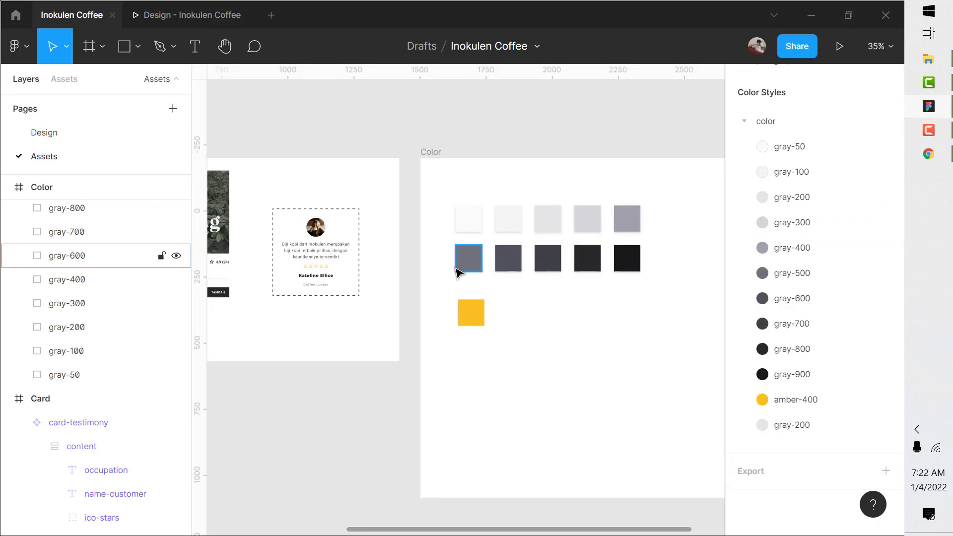
Step: Finish naming the swatch layers as gray-300 through gray-900, and name the yellow swatch amber-400
click(74, 253)
double_click(72, 283)
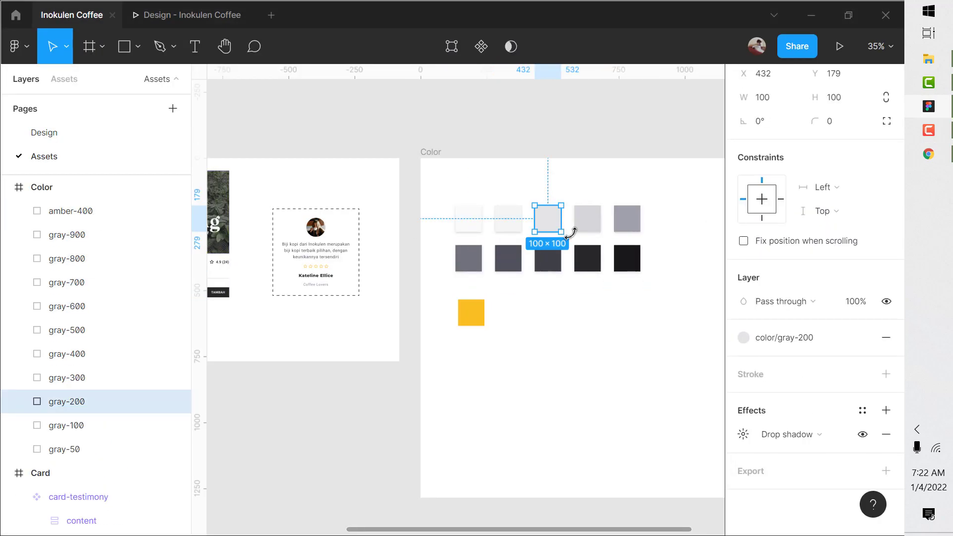
click(576, 306)
Step: Select all the swatches in the Color frame and tidy them up into an evenly spaced grid
scroll(570, 295, down, 1)
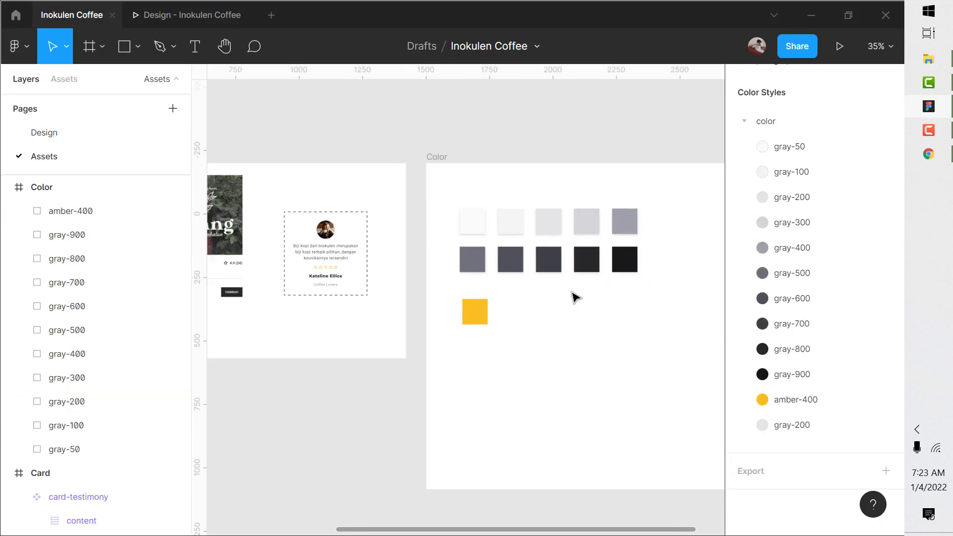
click(477, 312)
drag(457, 357, 654, 215)
scroll(885, 128, up, 4)
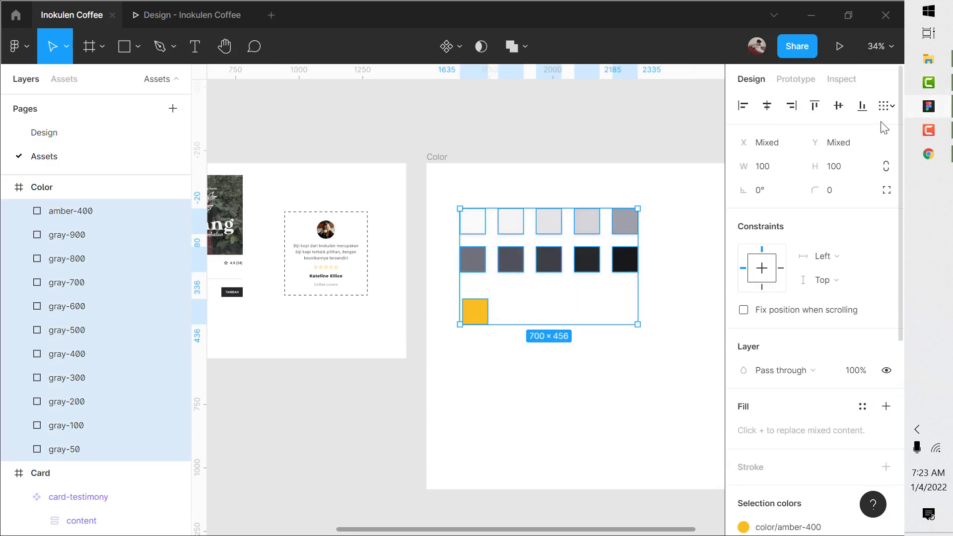
click(888, 115)
click(799, 136)
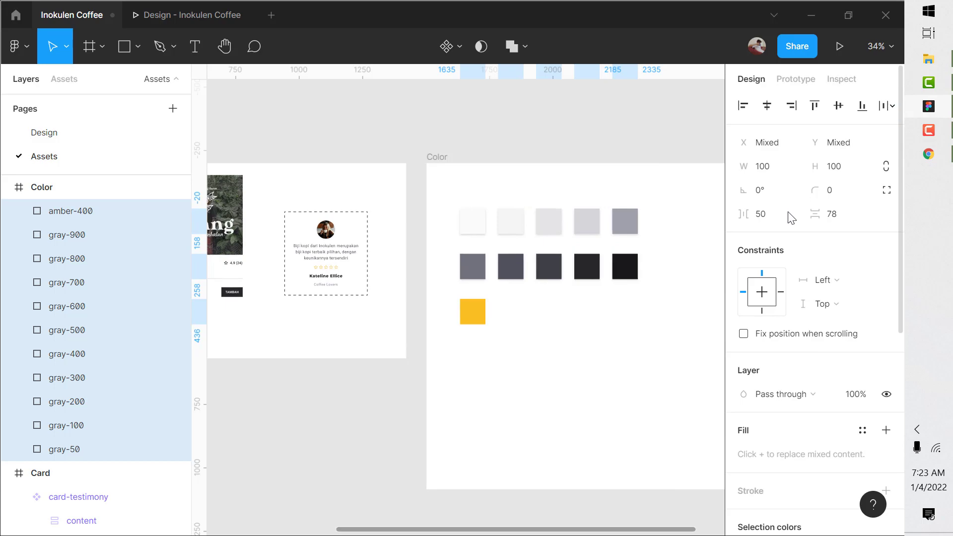
Step: Set both the horizontal and vertical spacing between the swatches to 40
click(770, 220)
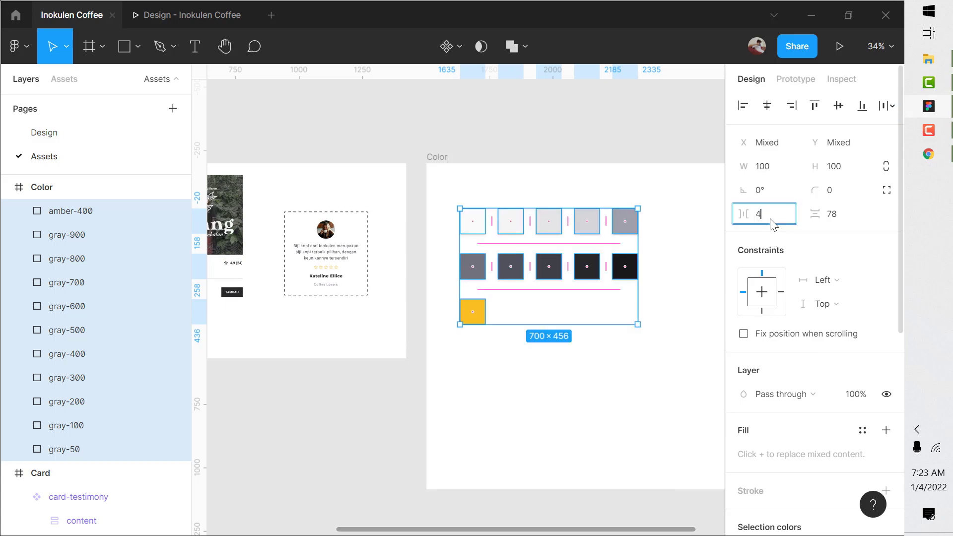
text(40)
key(Return)
click(845, 219)
text(40)
key(Return)
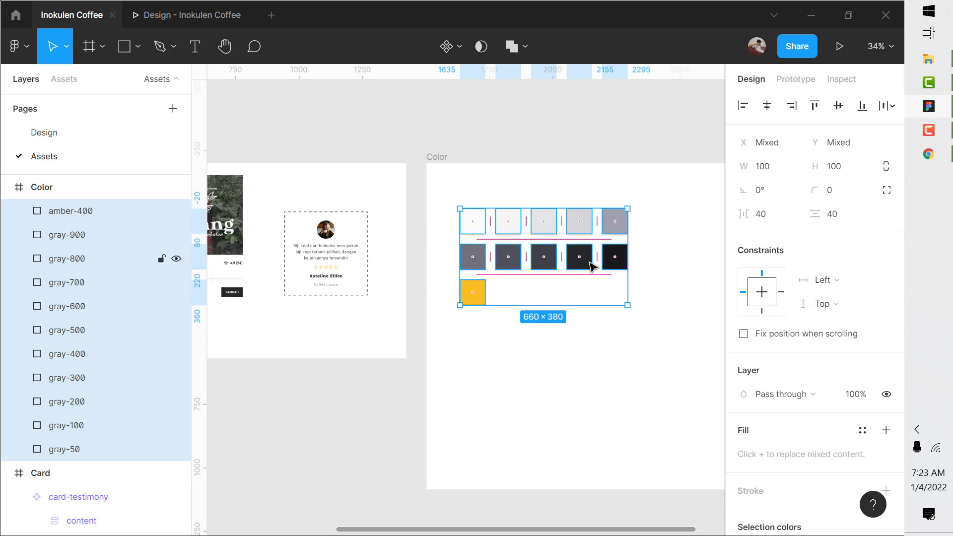
drag(591, 263, 594, 295)
click(501, 202)
key(t)
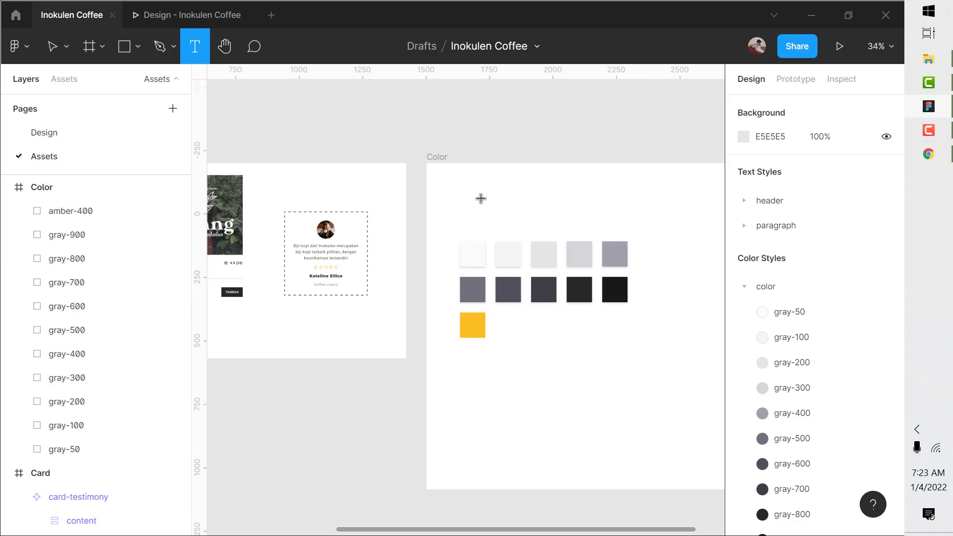
click(480, 199)
text(COLOR)
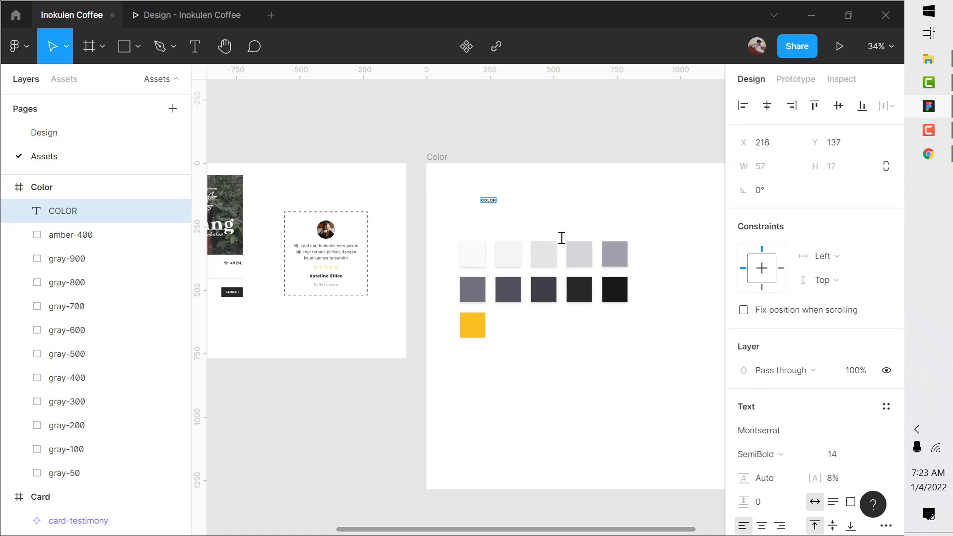
key(Escape)
scroll(825, 362, down, 2)
click(791, 354)
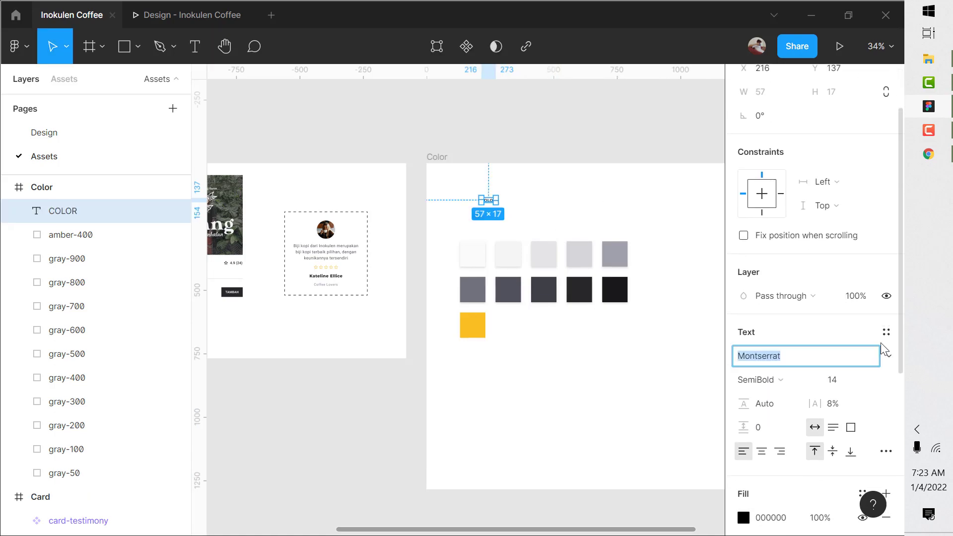
click(551, 190)
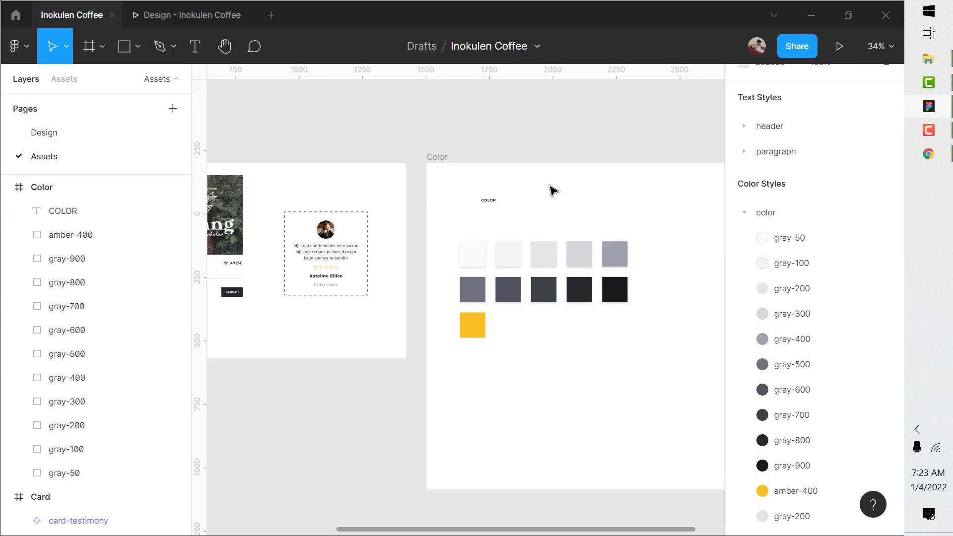
click(481, 199)
key(Delete)
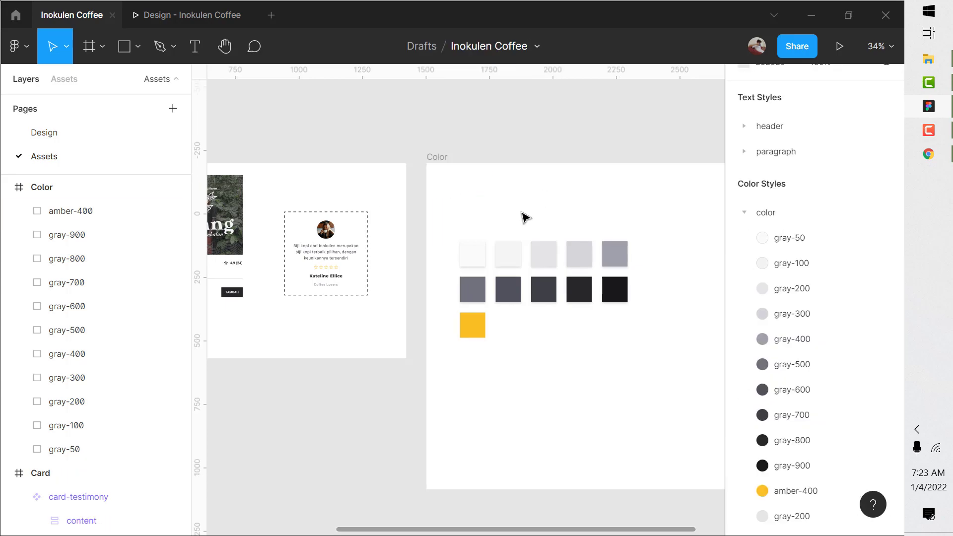
Step: Move all the swatches toward the Color frame's upper-left corner, 64 px from its left edge
drag(462, 224, 662, 392)
drag(573, 270, 561, 213)
key(alt)
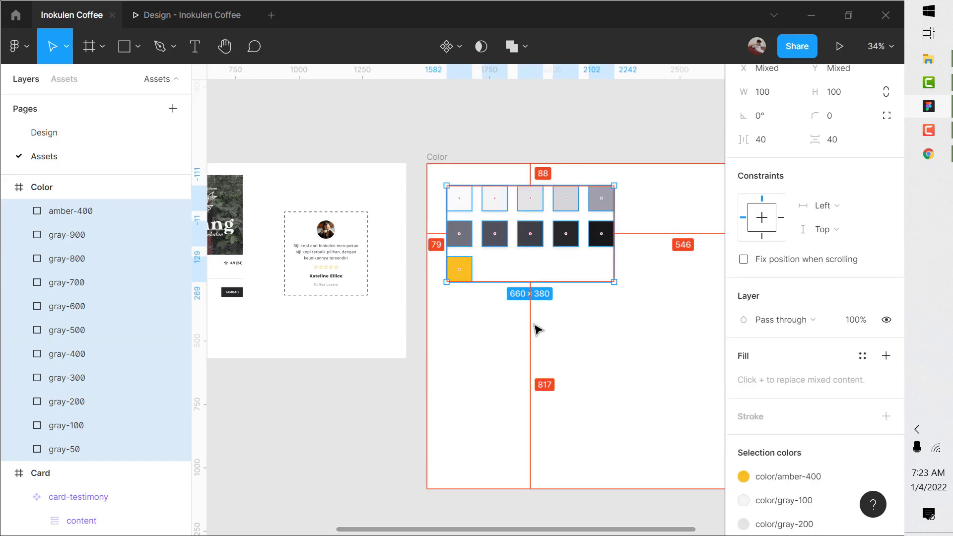
key(alt+shift+Left)
key(alt+Left)
key(alt+Left)
key(alt+Left)
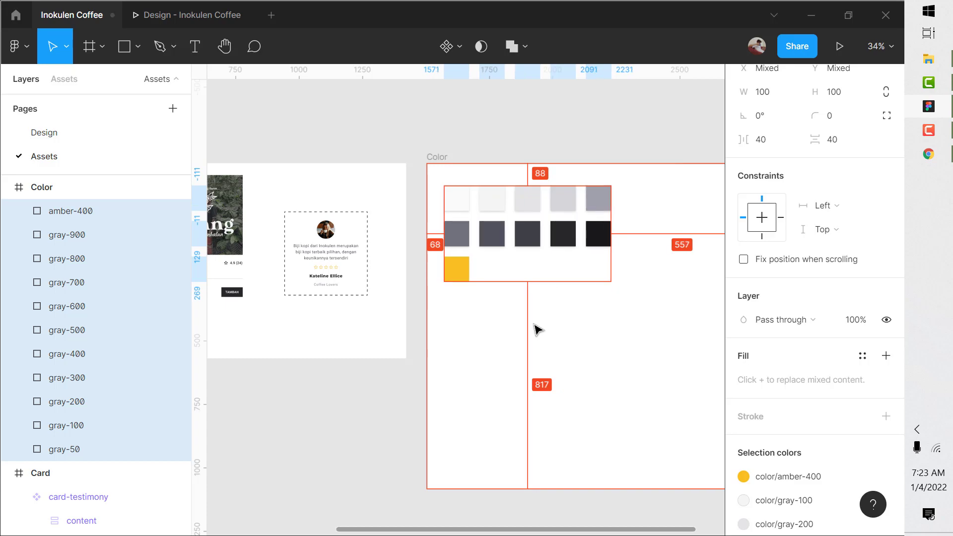
key(alt+Left)
key(alt+Left)
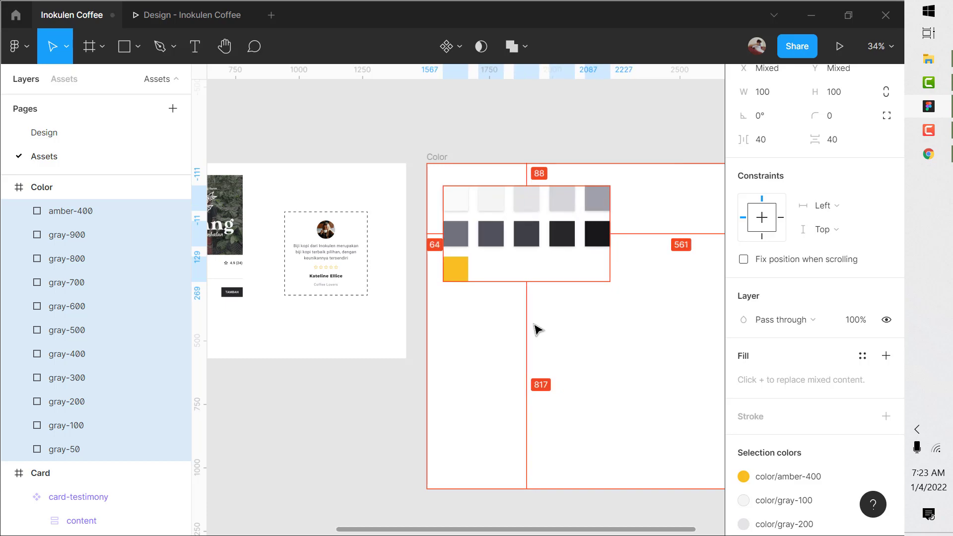
Step: Move the swatch grid up until it sits 64 px below the Color frame's top edge
key(alt+shift+Up)
key(alt+shift+Up)
key(alt+Up)
key(alt+Up)
key(alt+Up)
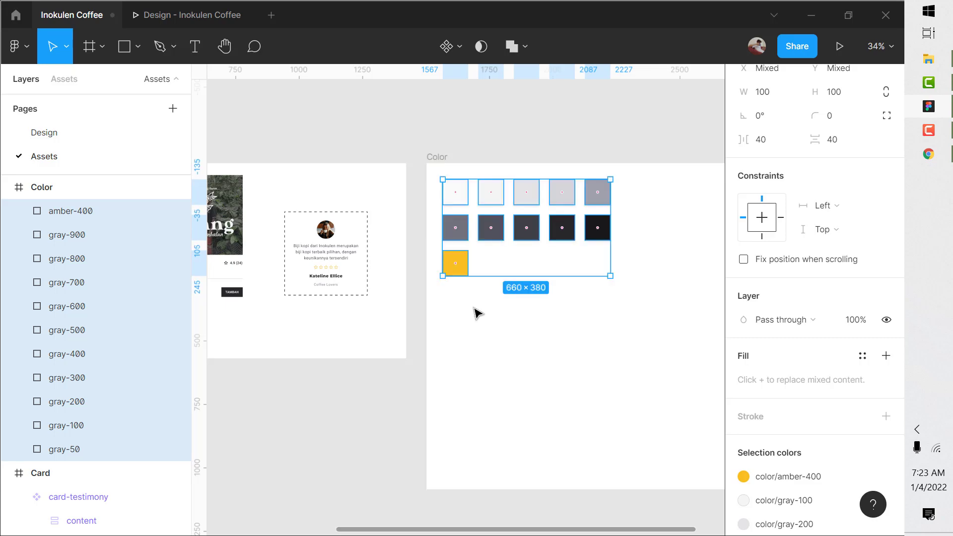
Step: Shrink the Color frame around the swatches to about 809 × 539
scroll(476, 312, down, 3)
click(460, 219)
scroll(479, 314, up, 2)
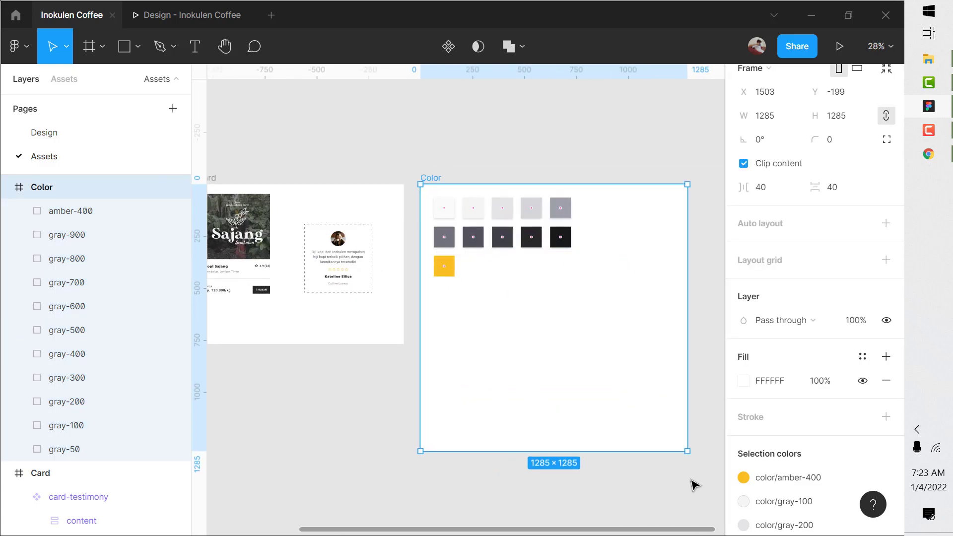
drag(687, 450, 588, 295)
key(alt)
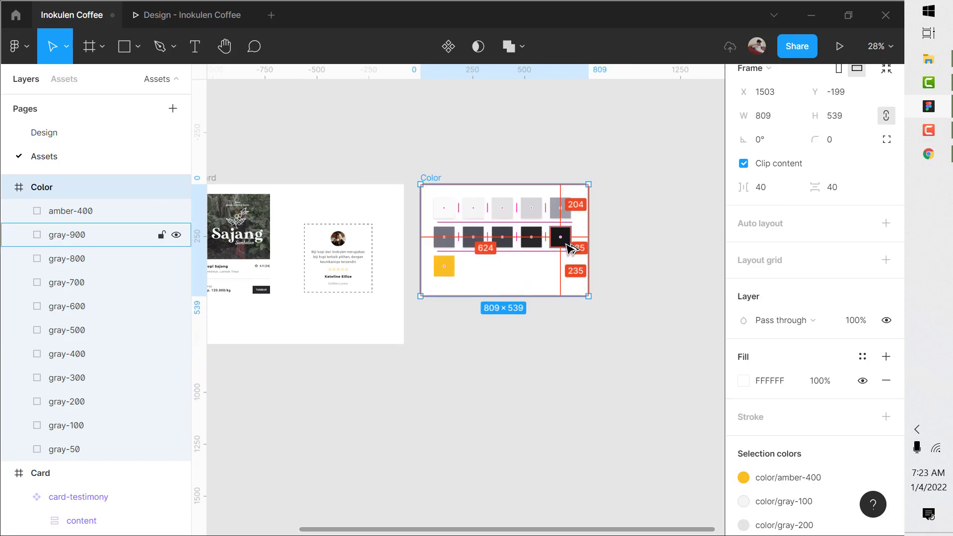
Step: Narrow the Color frame to a width of 789 and check its margin beside the gray-900 swatch
scroll(571, 246, up, 3)
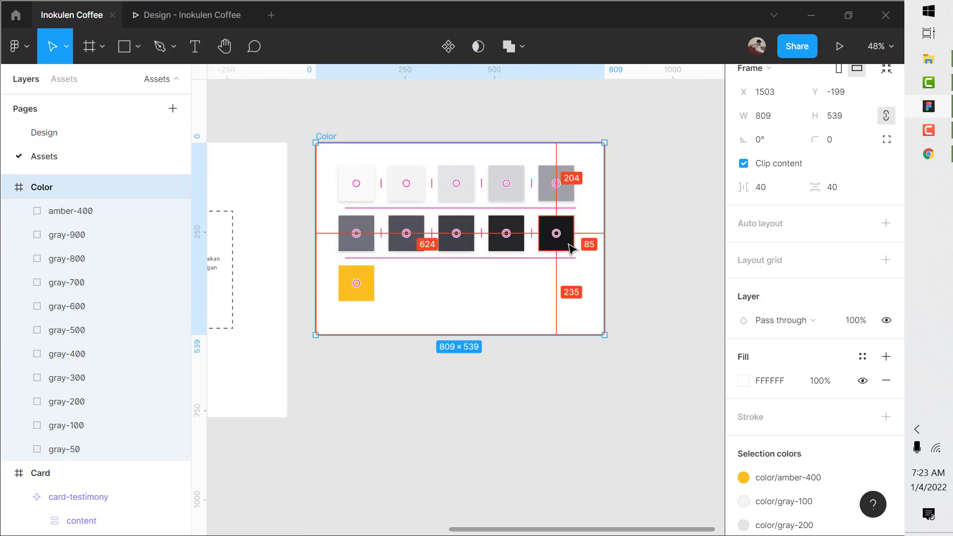
drag(604, 243, 598, 241)
key(alt)
scroll(785, 219, up, 3)
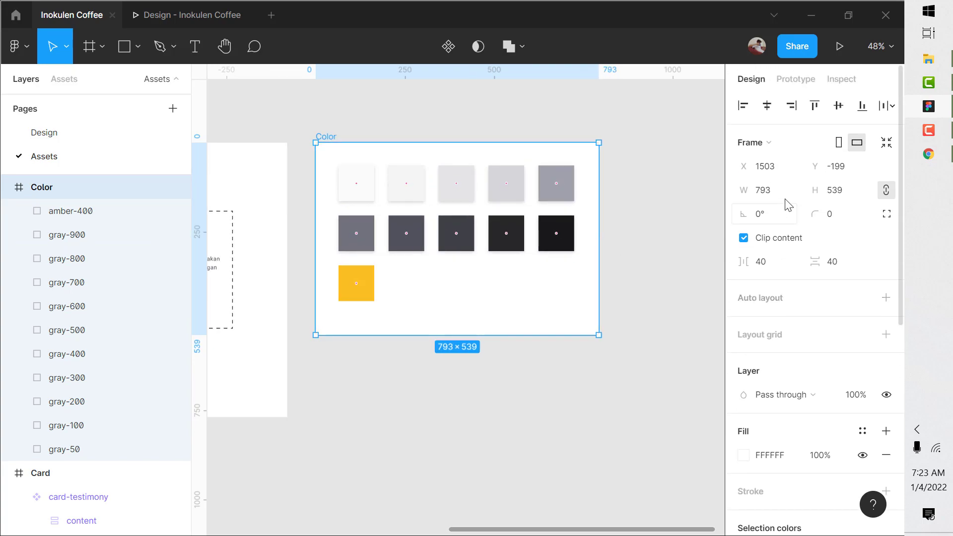
click(789, 195)
text(-4)
key(Return)
key(alt)
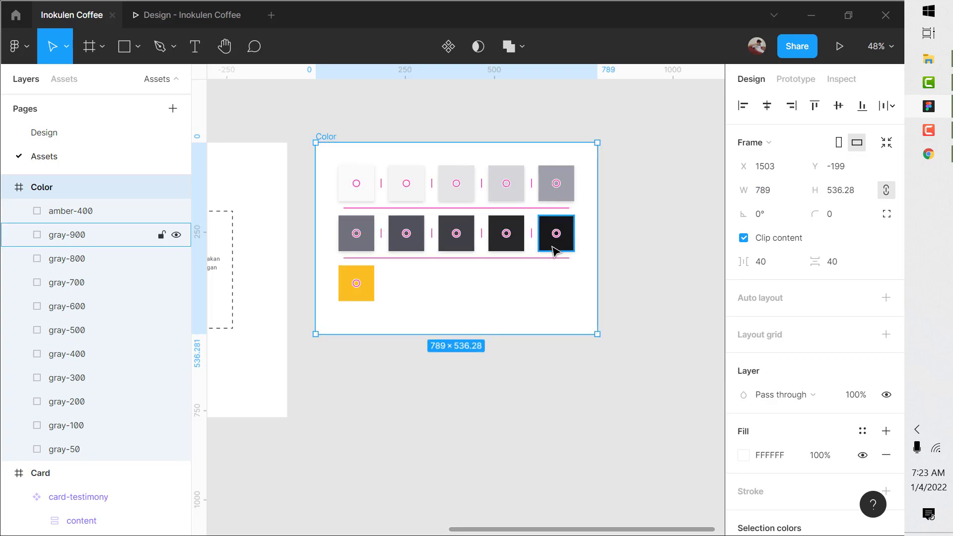
Step: Set the Color frame's width to 788 and check its margins around the amber-400 swatch
click(774, 194)
key(Down)
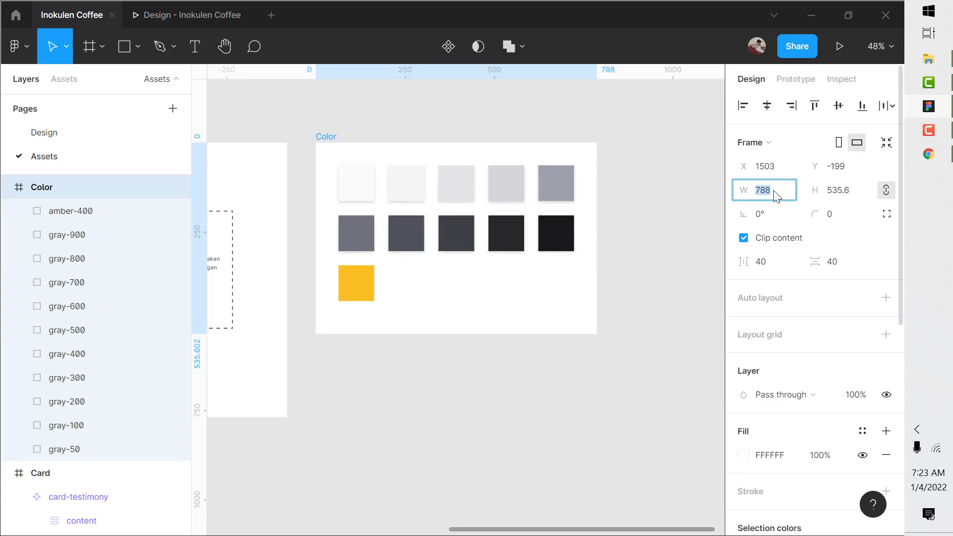
key(alt)
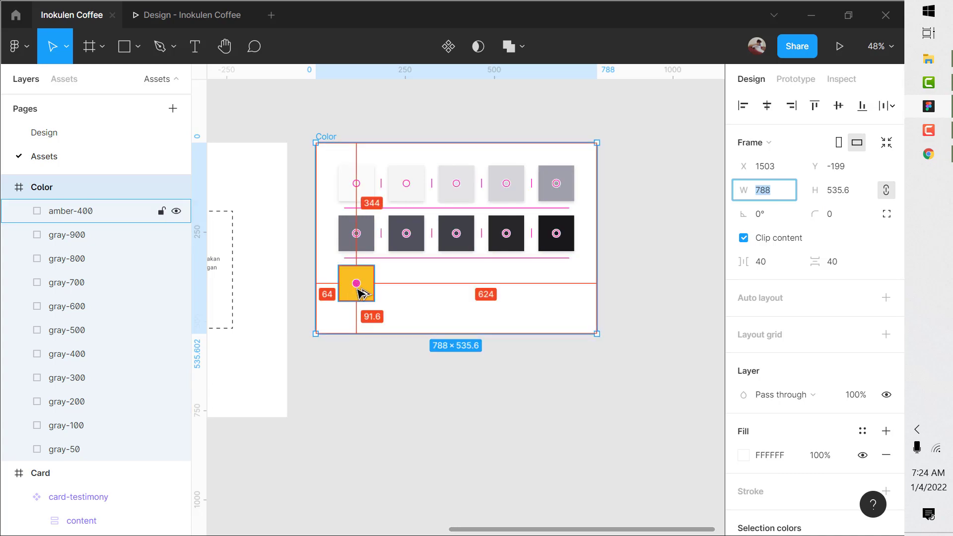
Step: Group all the color swatches and shorten the Color frame to a height of about 493
drag(333, 311, 566, 165)
key(ctrl+g)
key(alt)
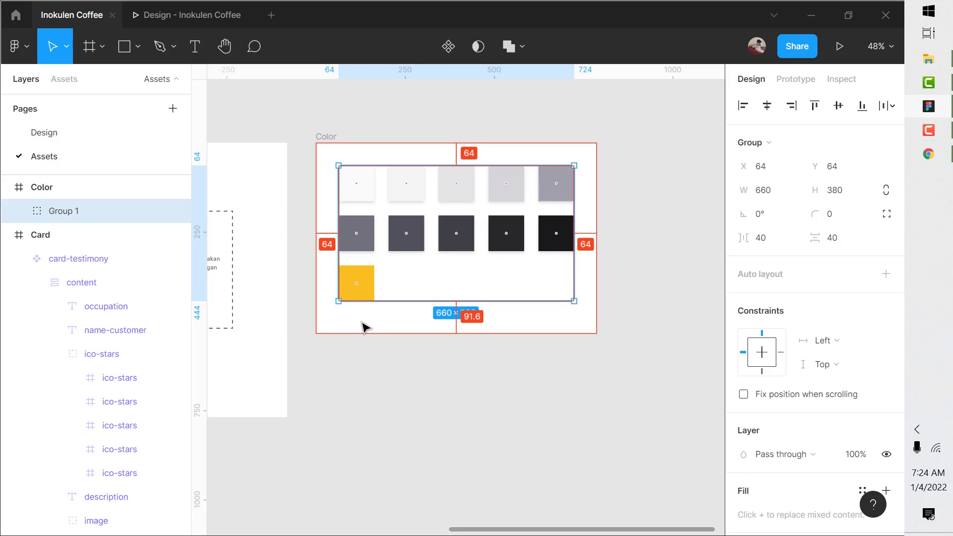
click(328, 139)
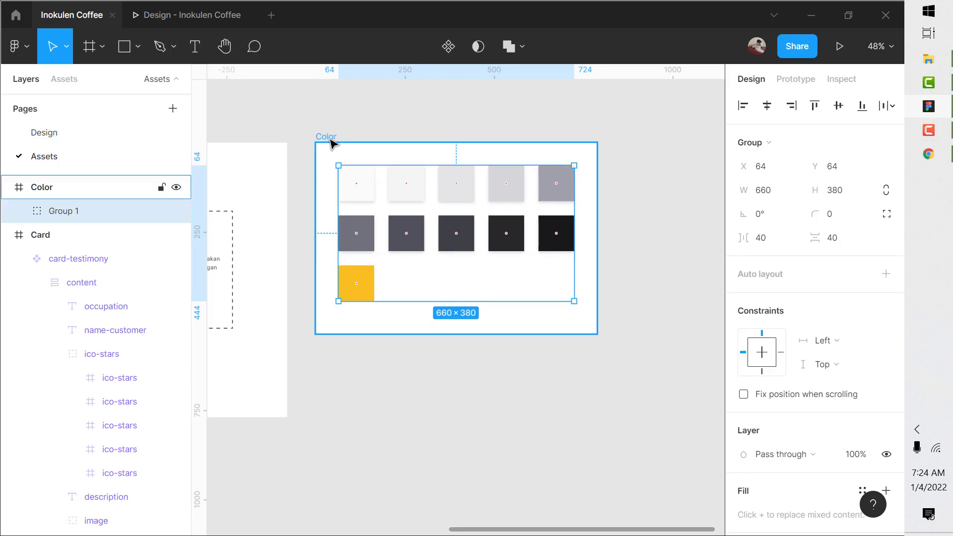
drag(389, 333, 387, 318)
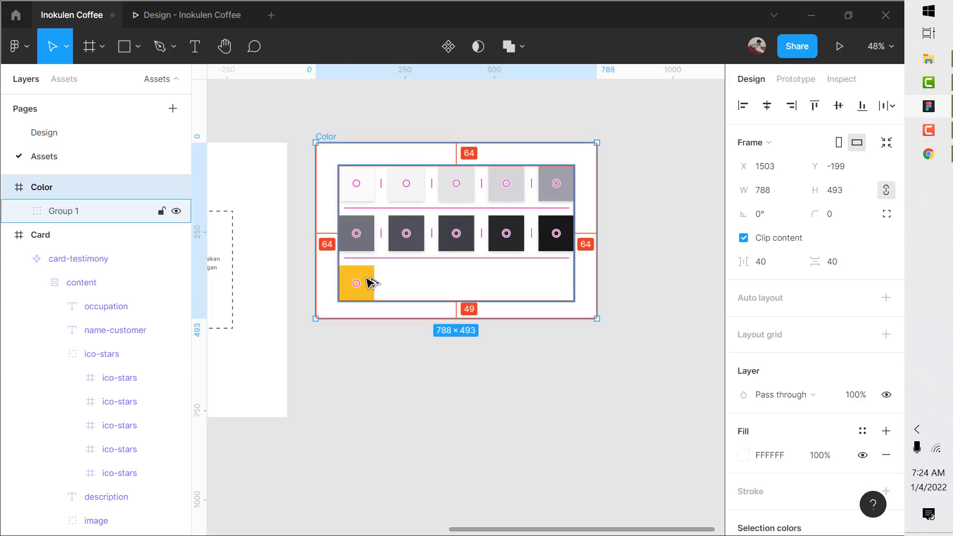
Step: Try to increase the Color frame's height by 1 with its proportions locked
click(791, 196)
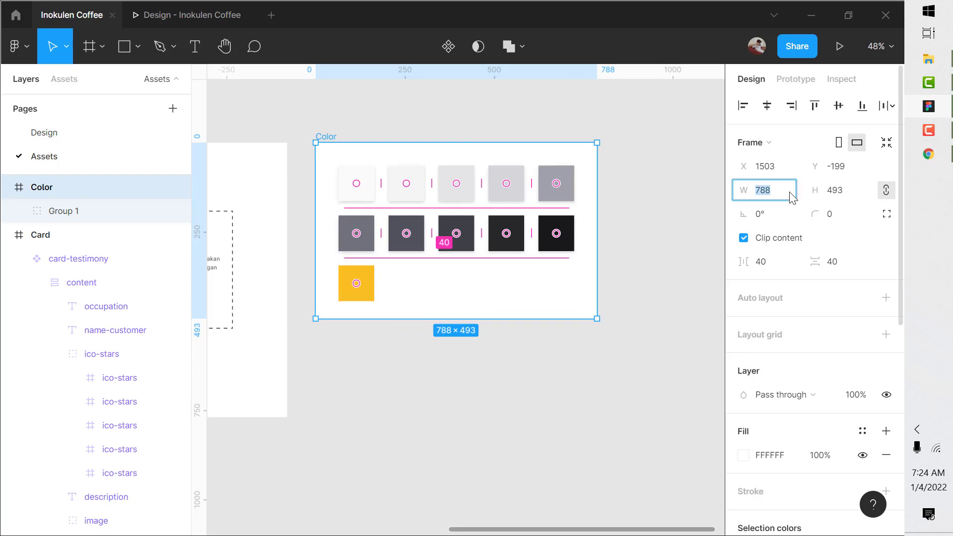
click(842, 194)
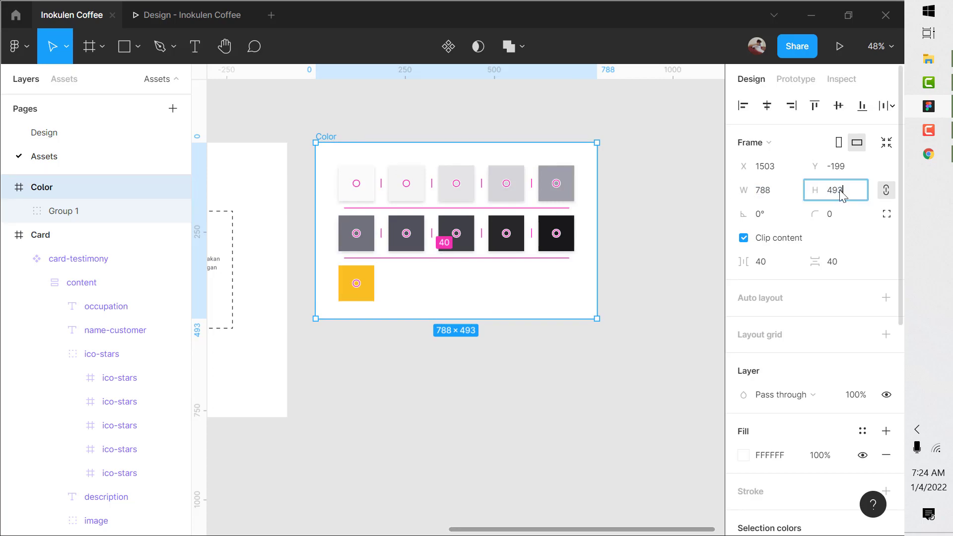
text(+1)
key(Return)
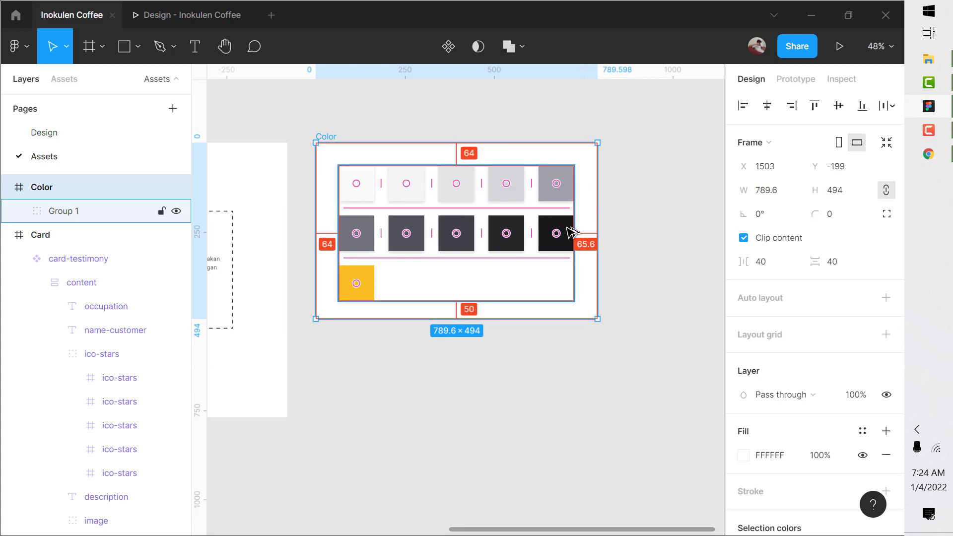
key(ctrl+z)
Step: Unlock the Color frame's proportions and set its height to 508
click(887, 193)
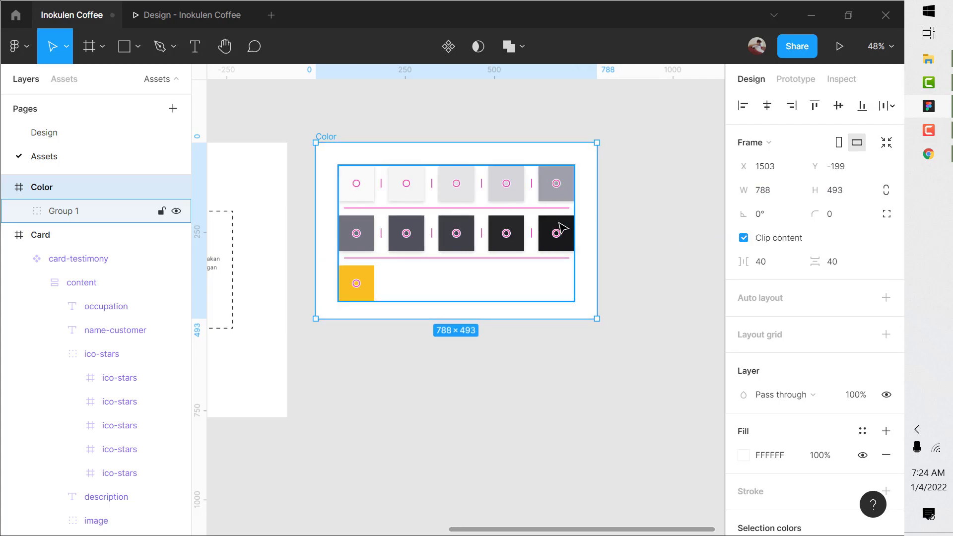
key(alt)
click(850, 195)
text(+1)
key(Return)
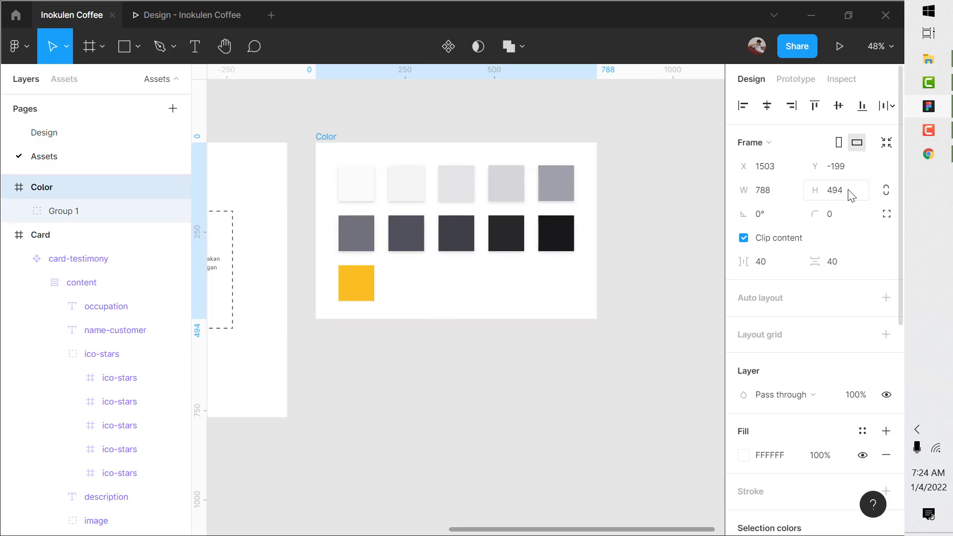
click(851, 195)
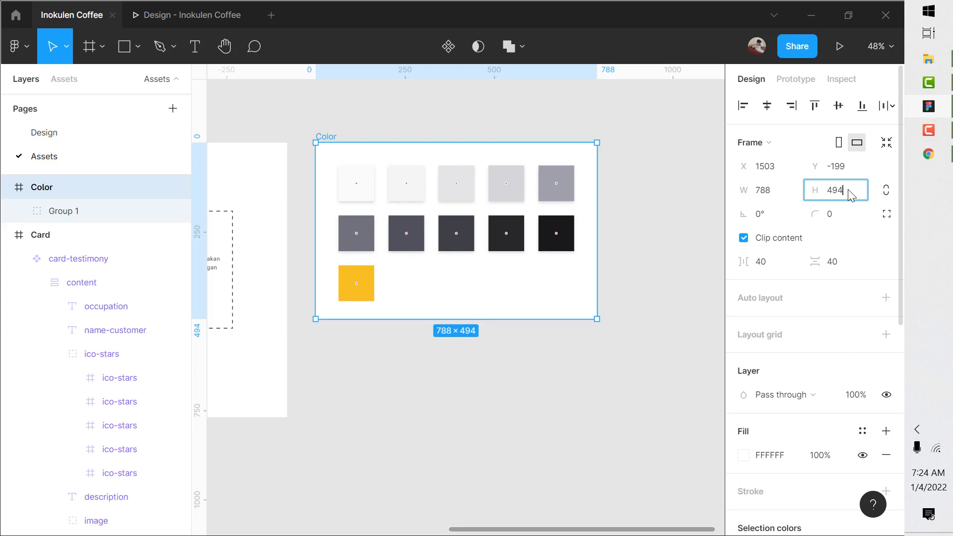
text(+14)
key(Return)
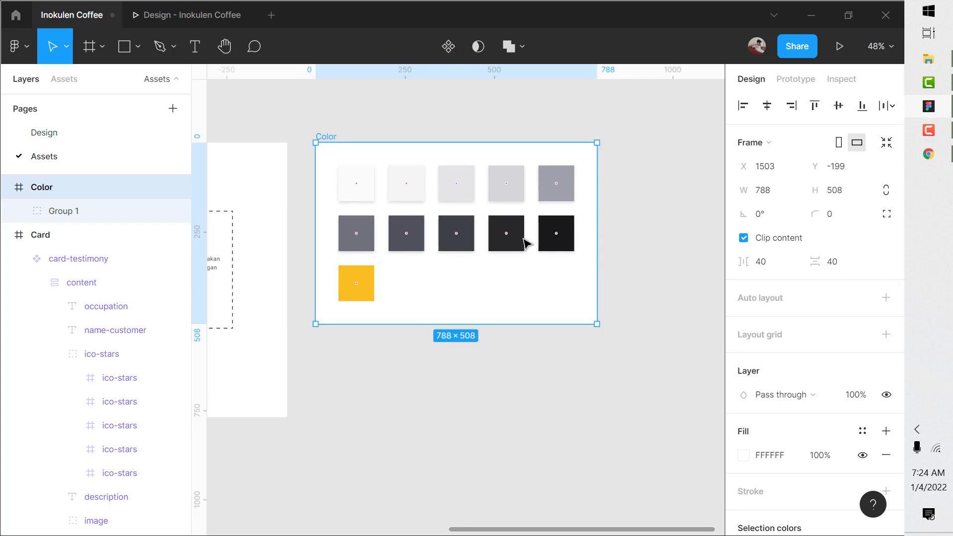
click(622, 205)
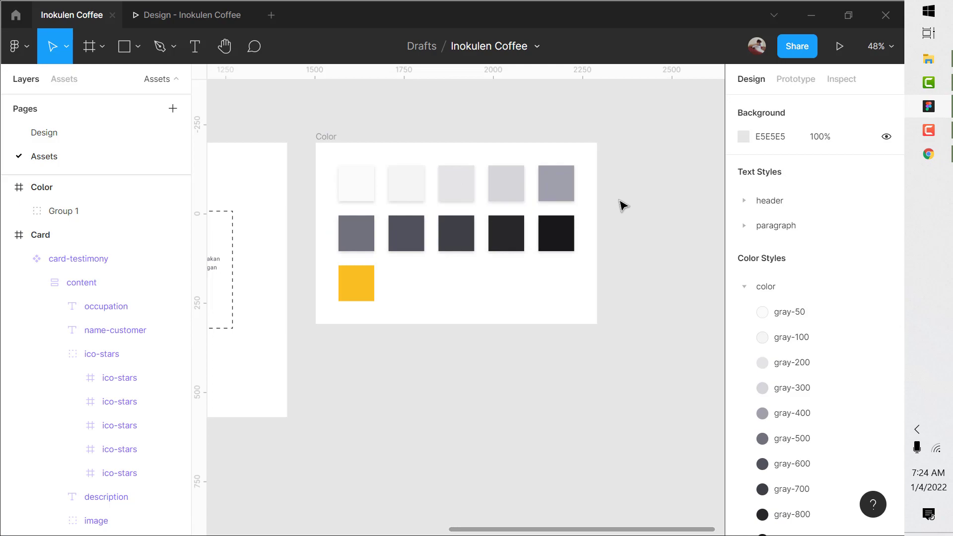
Step: Draw a new square frame of about 911 × 911 to the right of the Color frame, aligned with its top edge
ctrl+scroll(400, 268, down, 5)
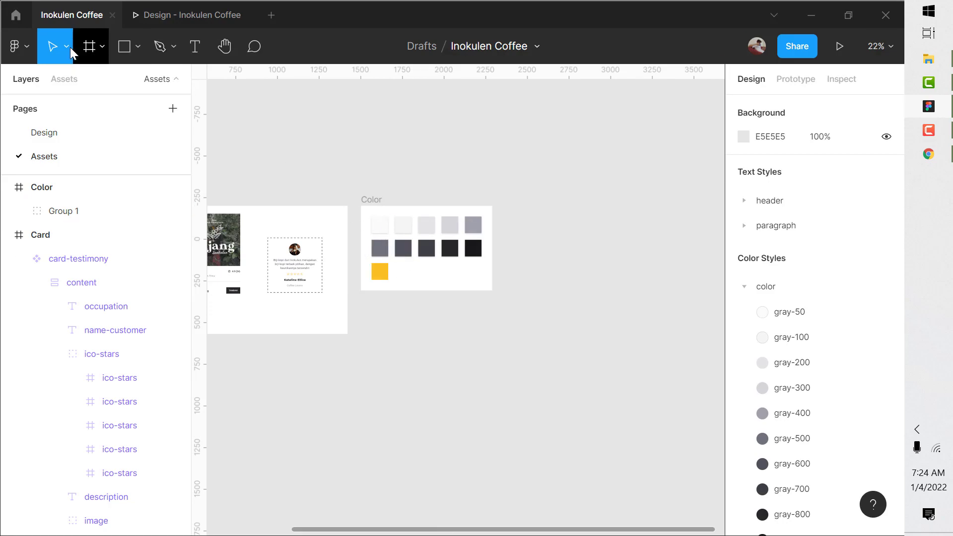
click(94, 43)
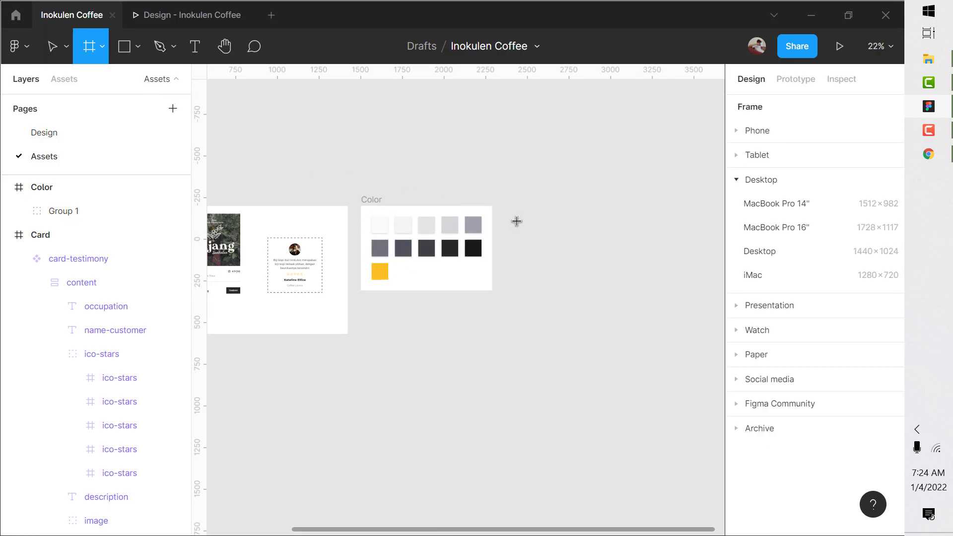
drag(517, 206, 668, 357)
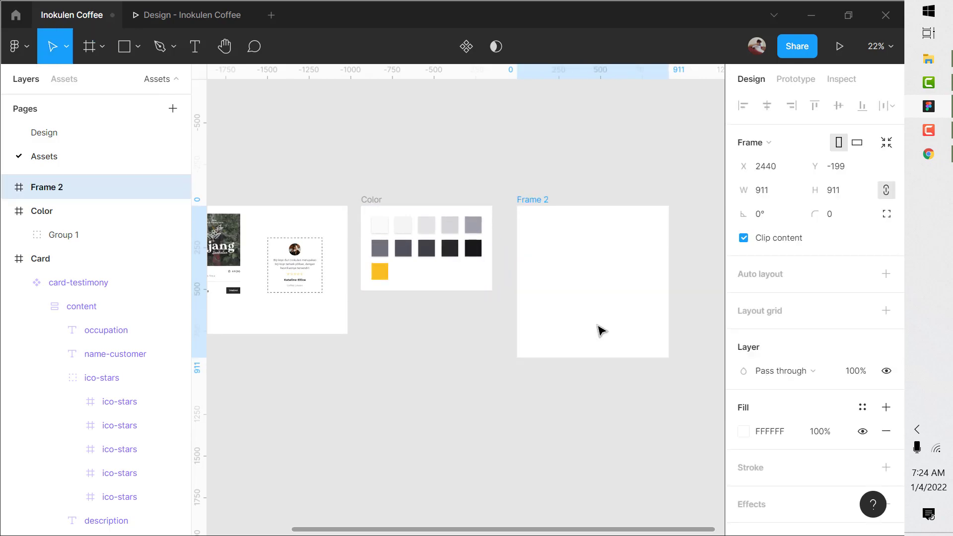
Step: Expand the header and paragraph text style groups and review the styles they contain
click(465, 180)
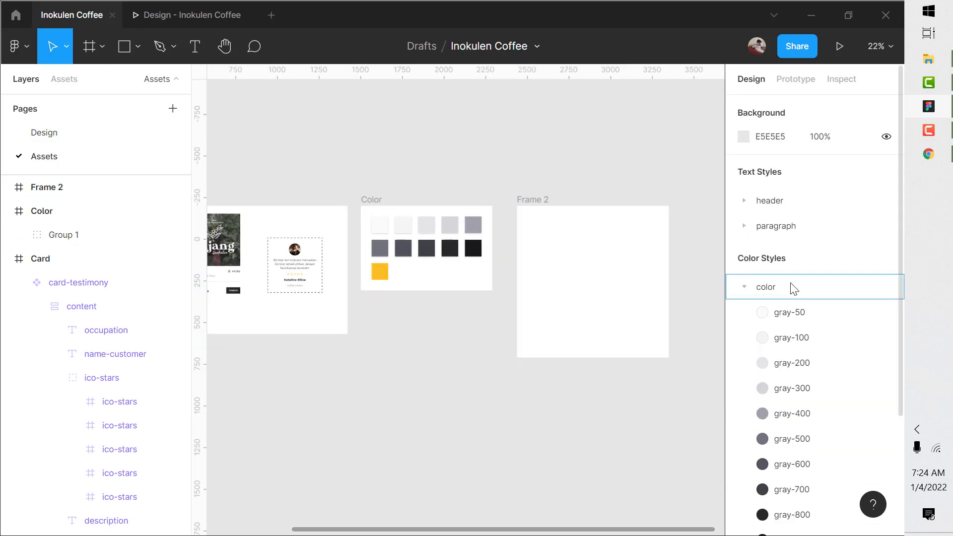
click(746, 203)
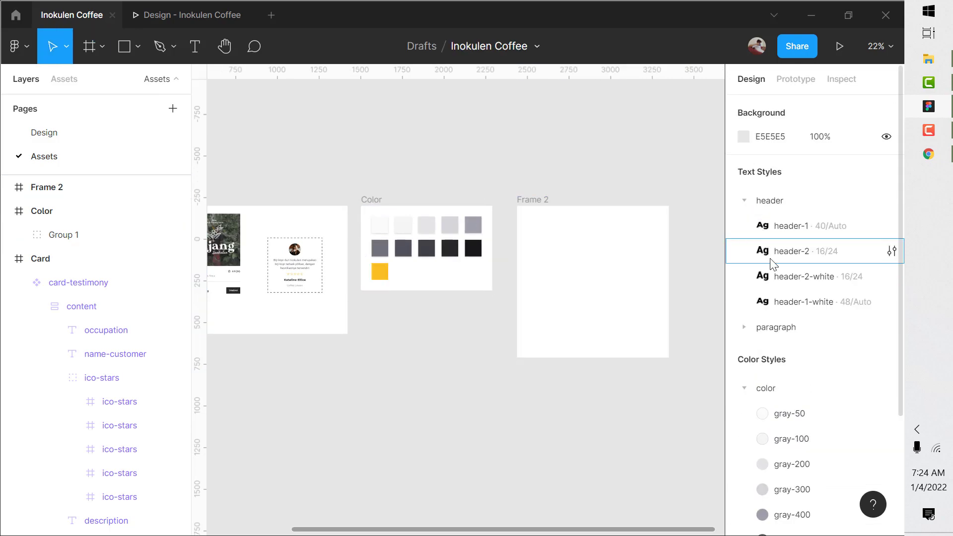
click(745, 328)
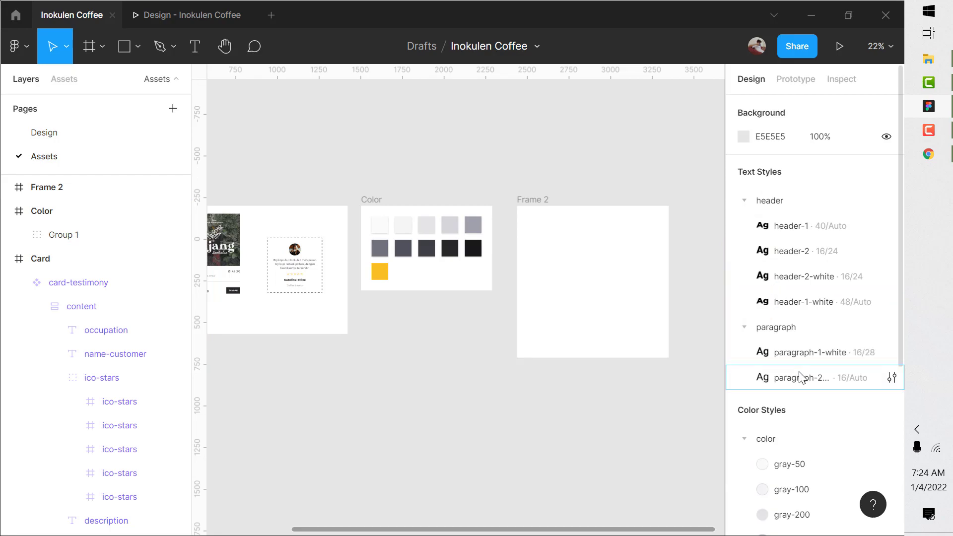
scroll(306, 185, down, 3)
scroll(604, 258, up, 3)
Step: Rename the new empty frame as Text
double_click(412, 169)
text(Text)
key(Return)
Step: Add the text "Ini adalah Header" in the upper-left area of the Text frame, at about X 100, Y 137
scroll(431, 191, up, 3)
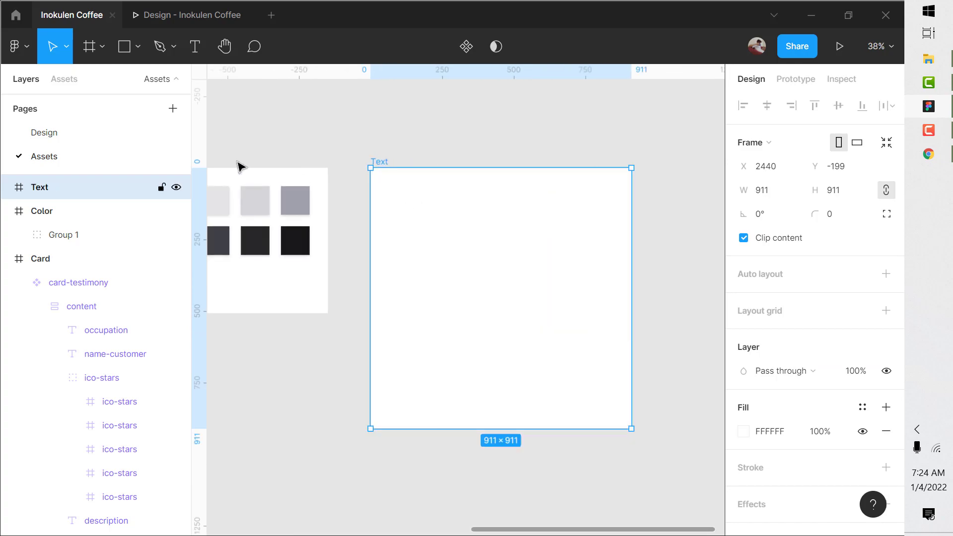
click(194, 47)
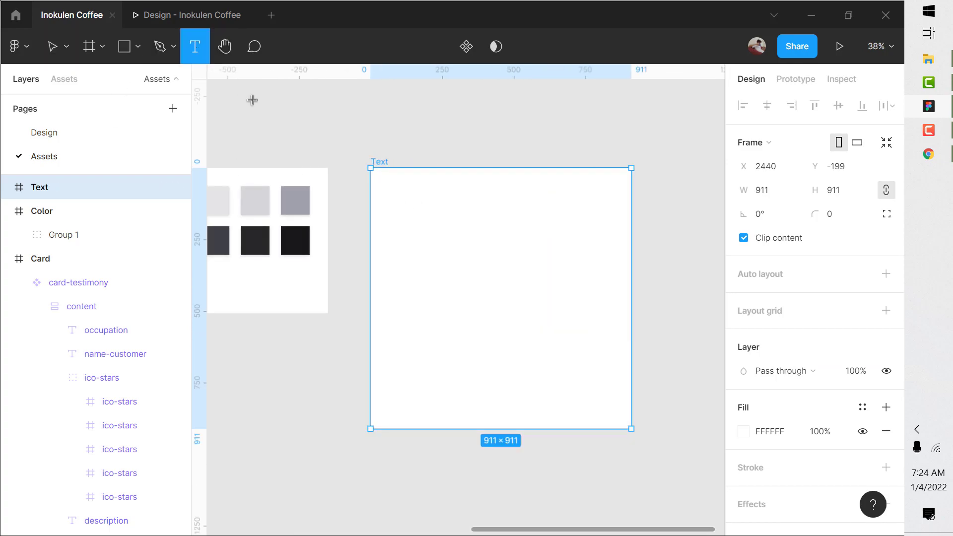
click(435, 253)
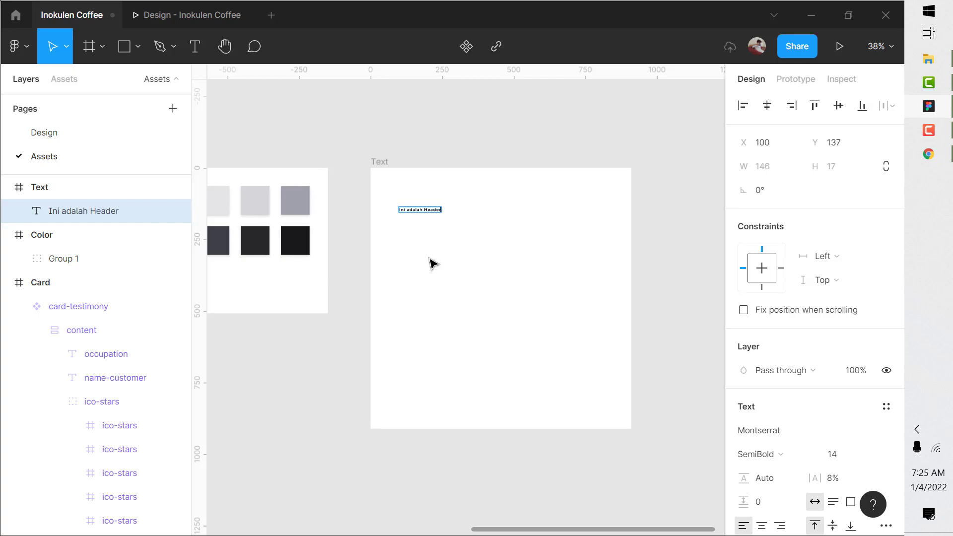
key(Escape)
scroll(419, 240, up, 5)
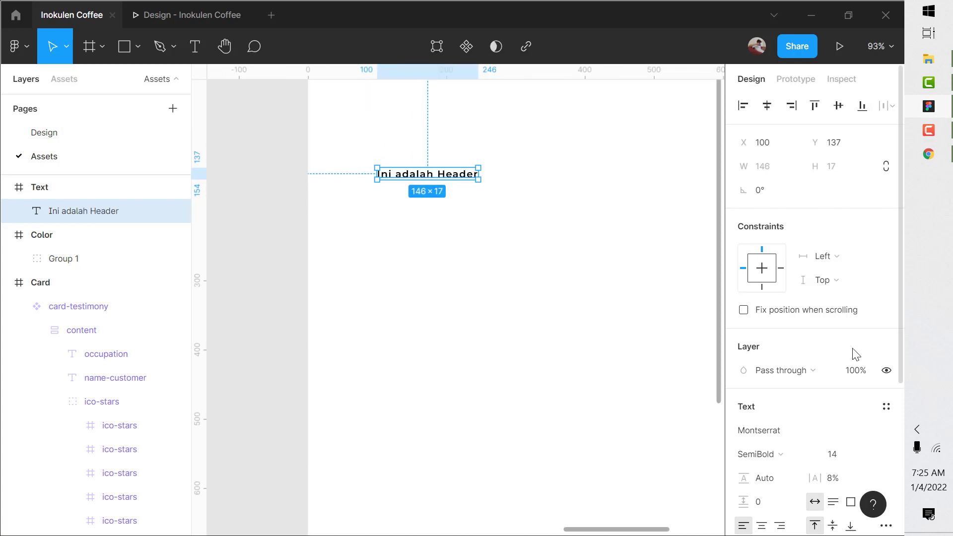
Step: Apply the header-1 text style to the "Ini adalah Header" text
scroll(856, 354, down, 3)
click(886, 324)
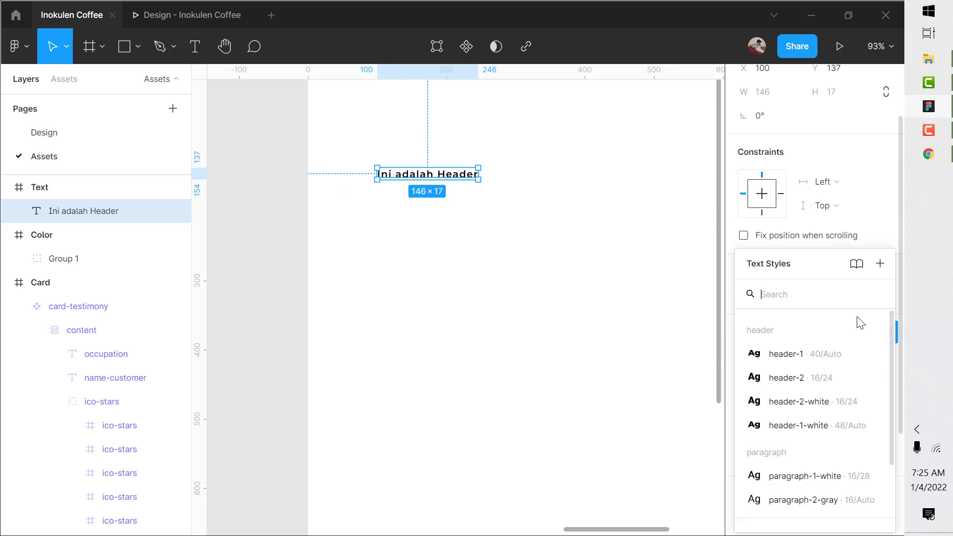
click(832, 355)
Step: Duplicate the header text directly below at Y 224 and apply the header-2 style to the copy
scroll(289, 268, down, 3)
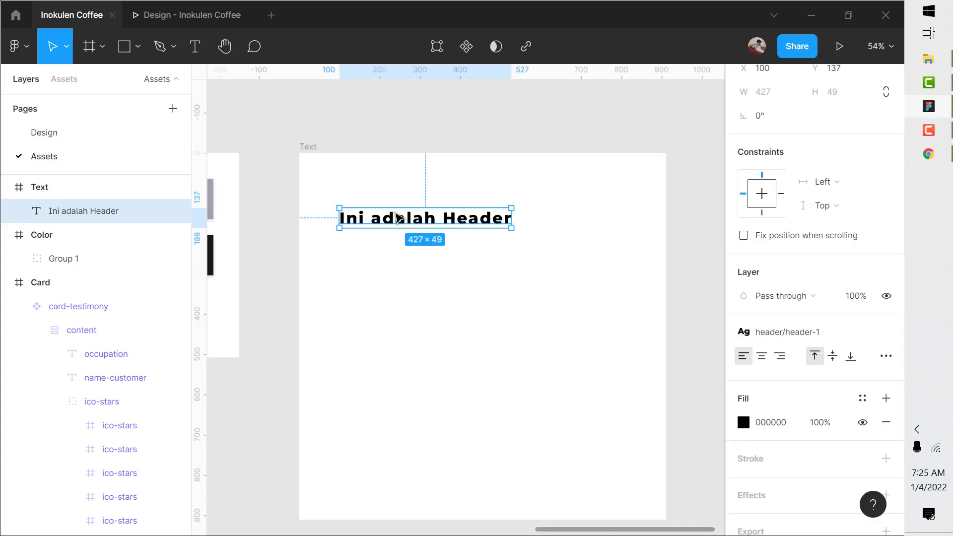
drag(397, 225, 397, 261)
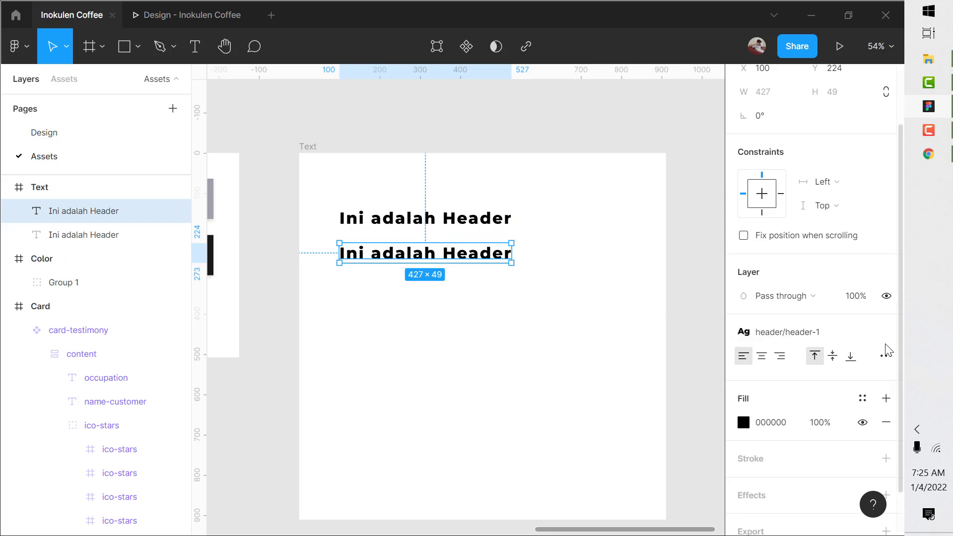
click(838, 342)
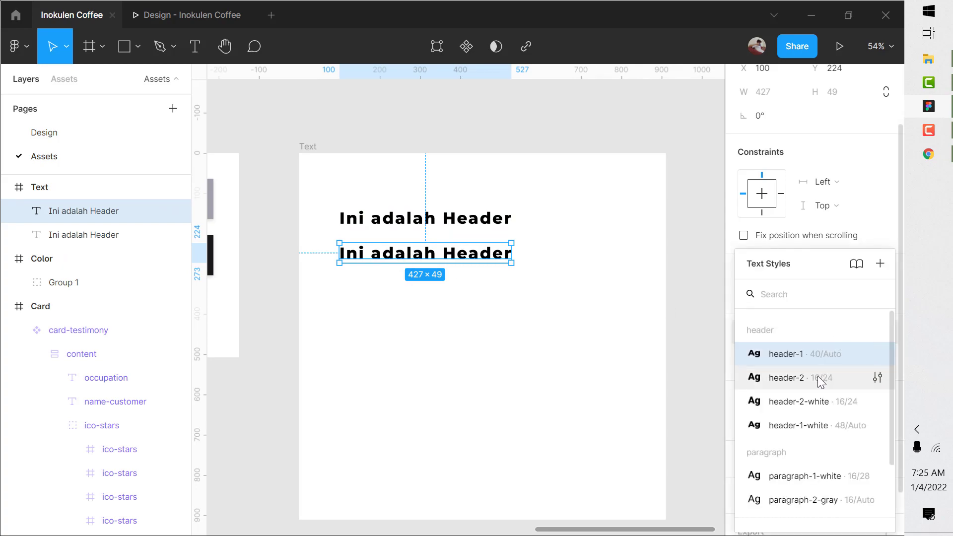
click(821, 376)
Step: Duplicate the header-2 sample below at Y 302 and apply the header-2-white style to the copy
drag(376, 251, 377, 283)
click(826, 335)
click(806, 400)
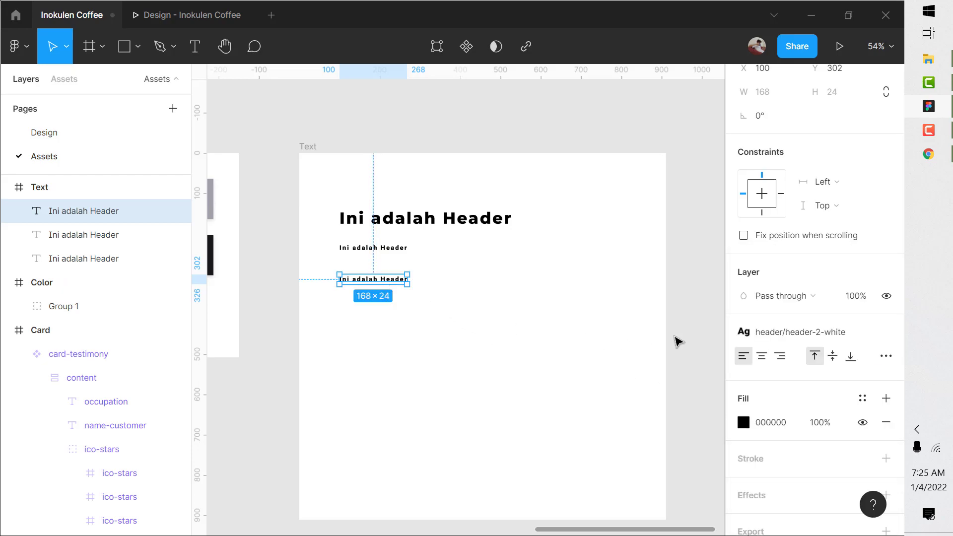
Step: Apply the gray-100 color style to the header-2-white sample's fill
scroll(360, 305, up, 2)
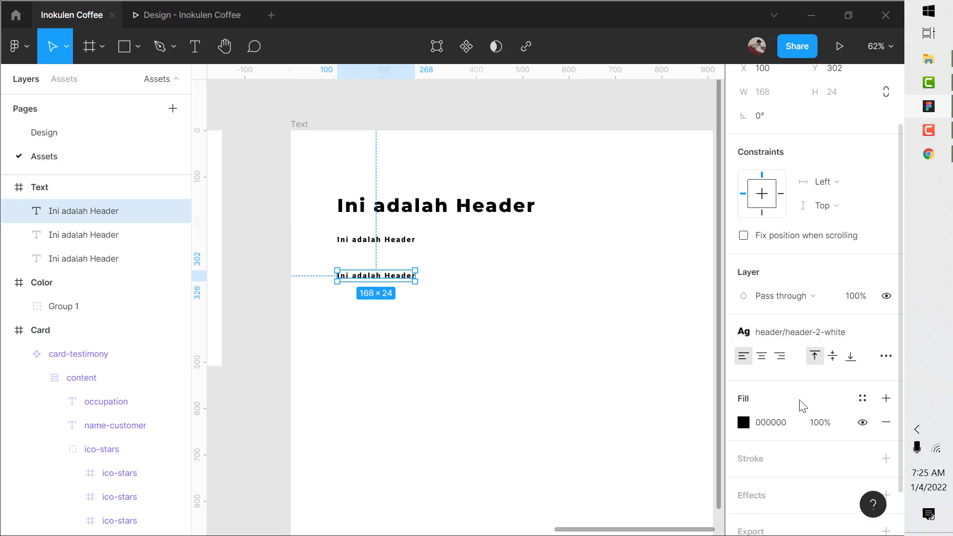
click(862, 397)
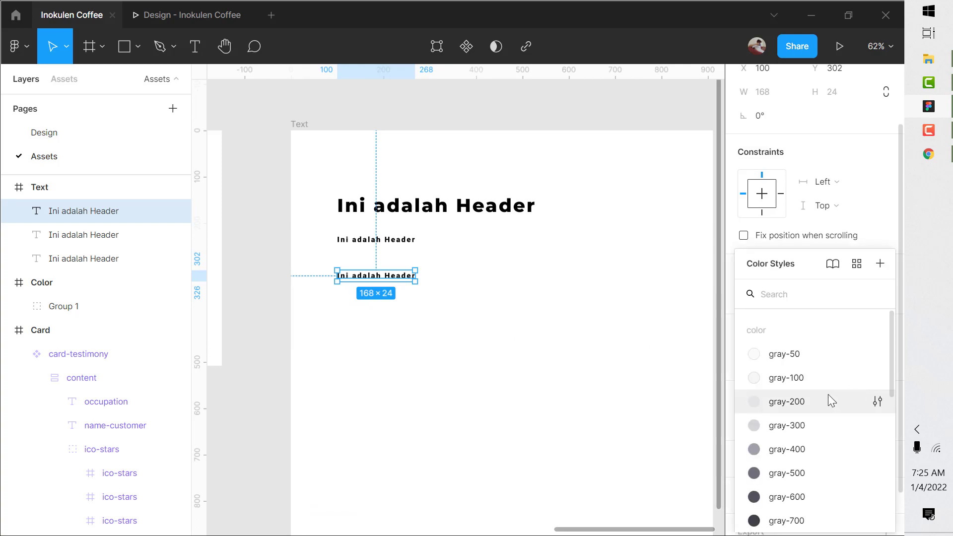
click(830, 385)
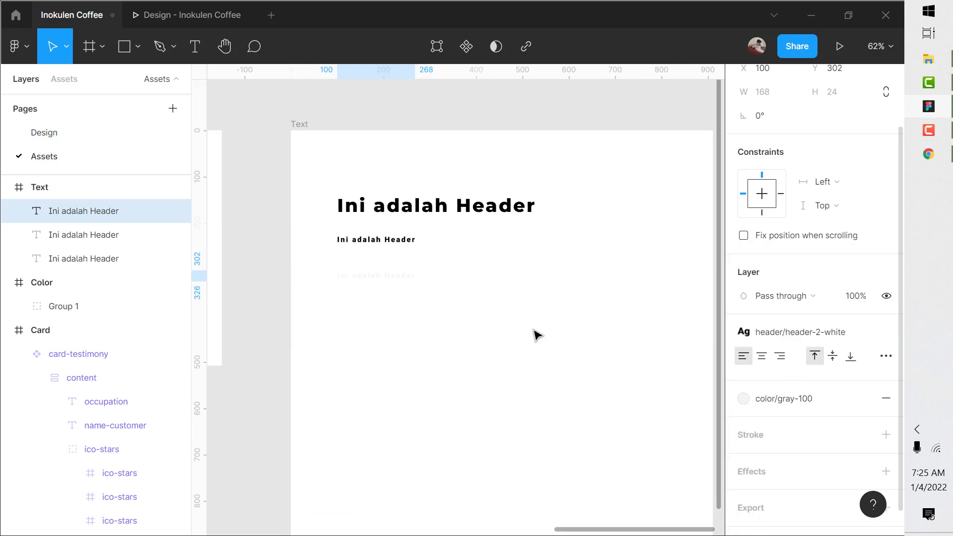
Step: Duplicate the header-2-white sample below at Y 380 and apply the header-1-white style to the copy
scroll(414, 308, down, 3)
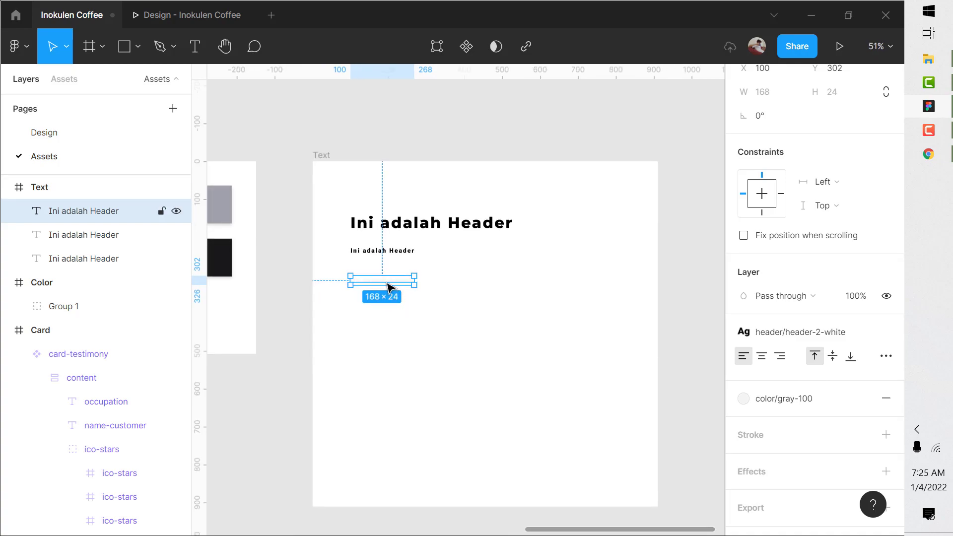
drag(389, 287, 390, 315)
click(814, 332)
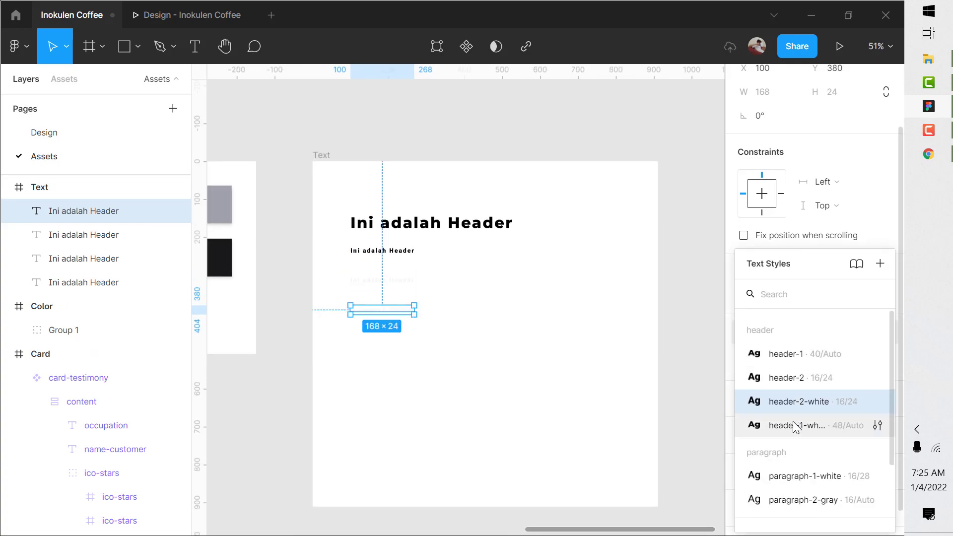
click(795, 425)
Step: Draw a rectangle about 856 × 190, fill it with the gray-800 color style, and place it behind the two white header samples
scroll(432, 367, up, 2)
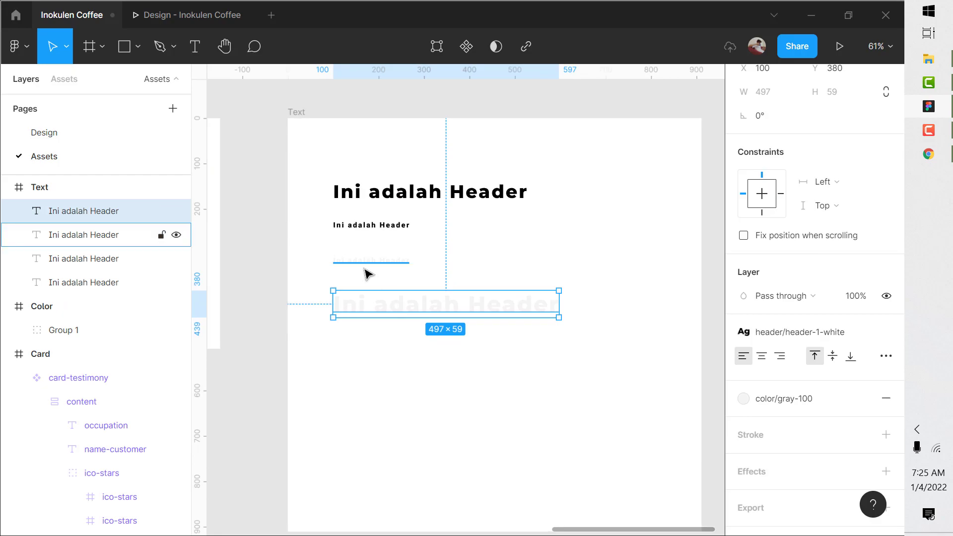
click(375, 332)
key(r)
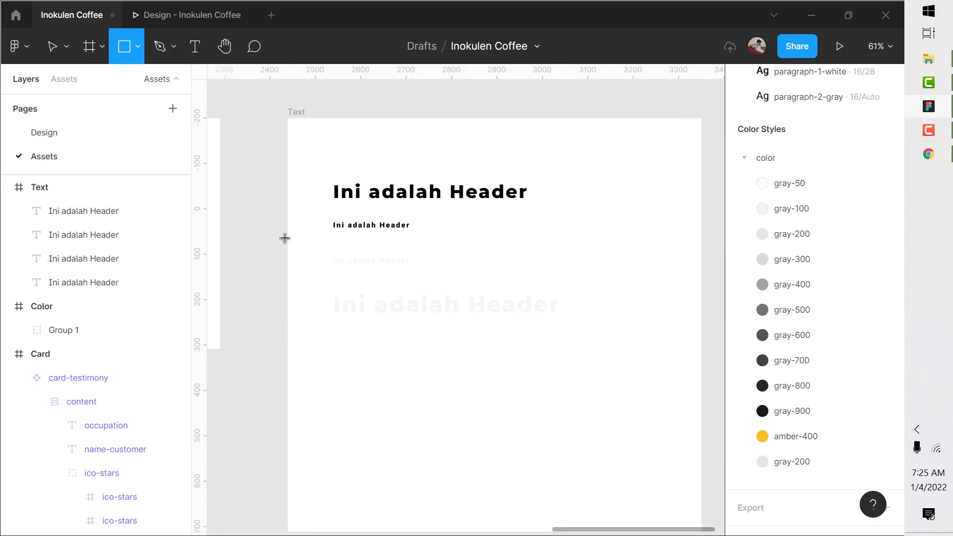
mouse_move(303, 246)
mouse_down()
mouse_move(600, 332)
mouse_move(691, 331)
mouse_up()
click(862, 374)
scroll(814, 417, down, 3)
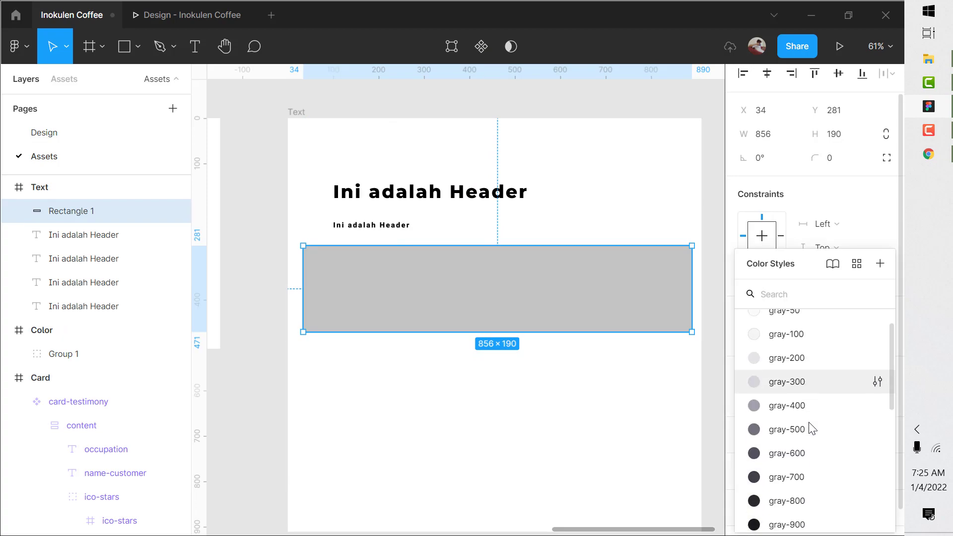
click(788, 470)
drag(87, 210, 102, 264)
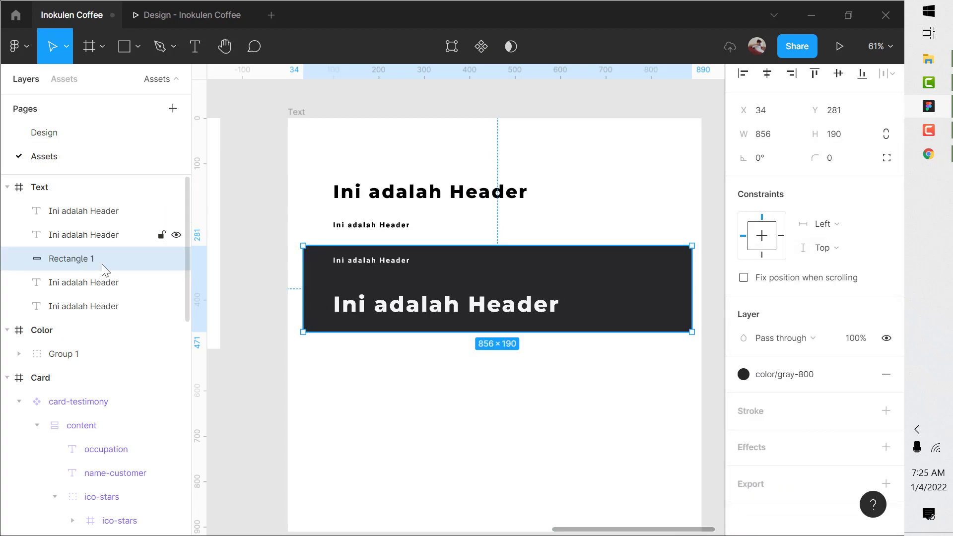
click(483, 357)
Step: Duplicate the header-1-white sample below the dark rectangle at Y 551 and apply the paragraph-1-white style to the copy
scroll(442, 374, down, 3)
scroll(446, 375, up, 2)
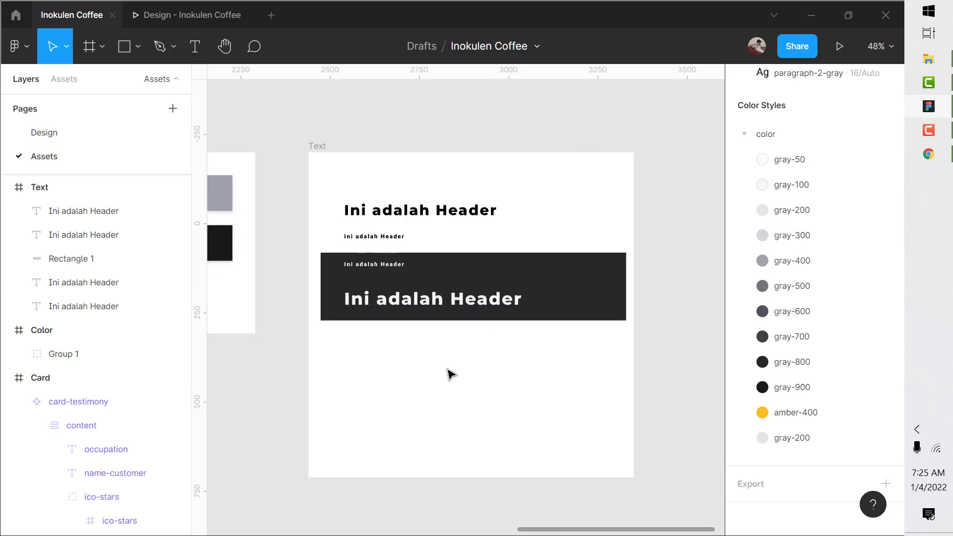
alt+drag(393, 311, 404, 363)
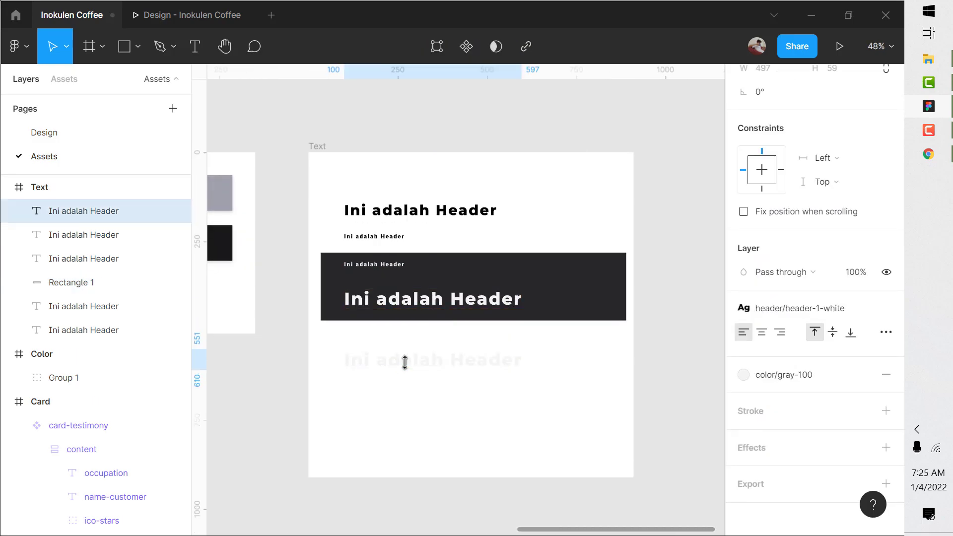
click(808, 310)
scroll(777, 424, down, 2)
click(762, 399)
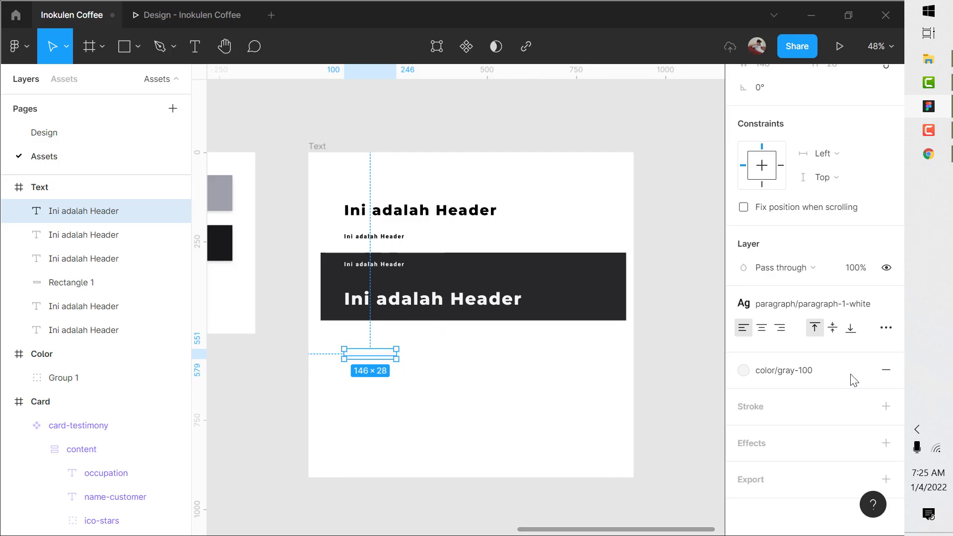
Step: Apply the gray-500 color style to the paragraph-1-white sample's fill
click(803, 372)
scroll(793, 377, down, 2)
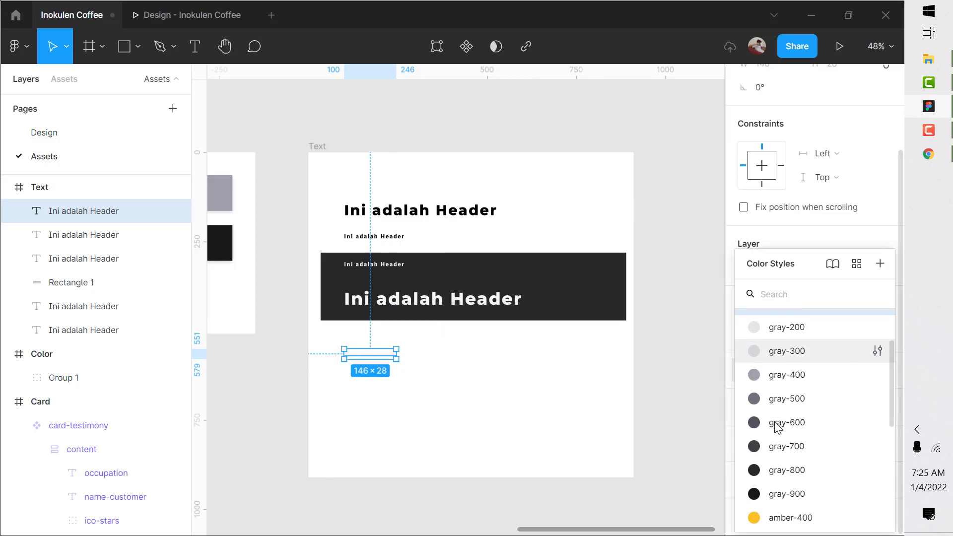
click(787, 399)
Step: Duplicate the paragraph-1-white sample below at Y 633 and give the copy the paragraph-2-gray text style and gray-500 color style
scroll(432, 408, up, 2)
drag(371, 347, 373, 386)
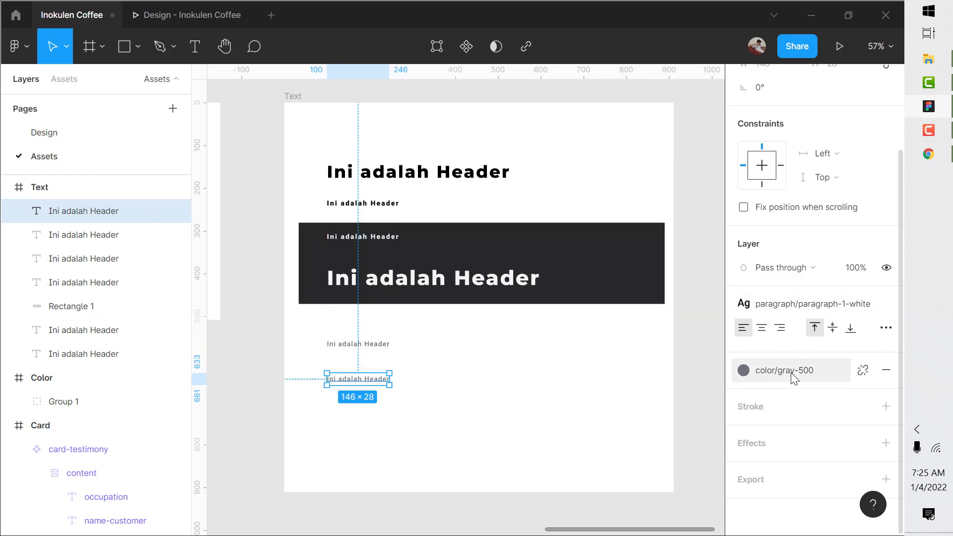
click(804, 304)
click(783, 444)
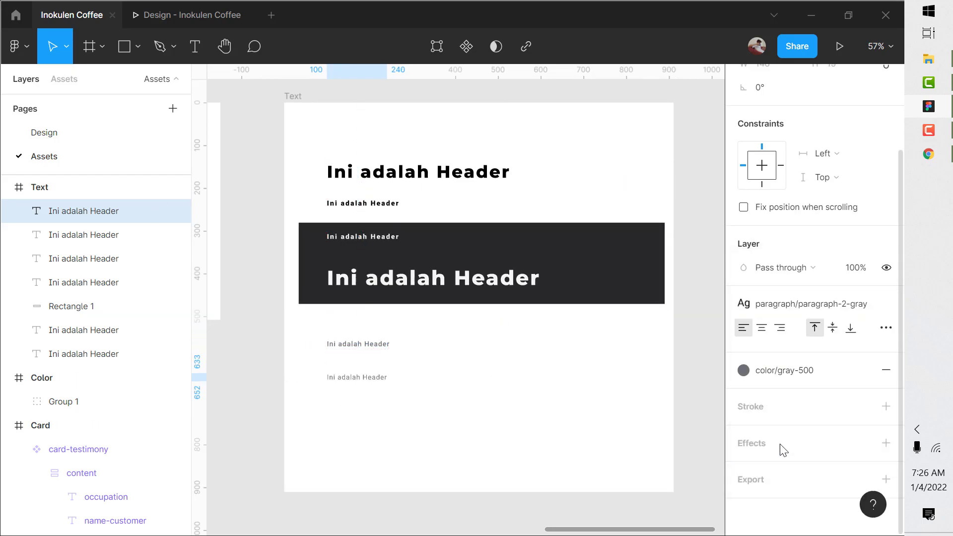
click(787, 373)
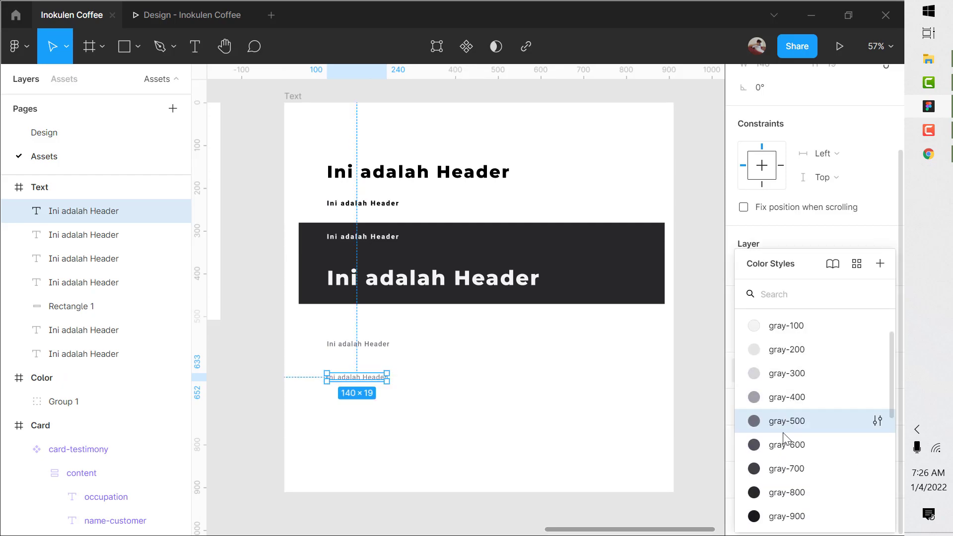
click(782, 429)
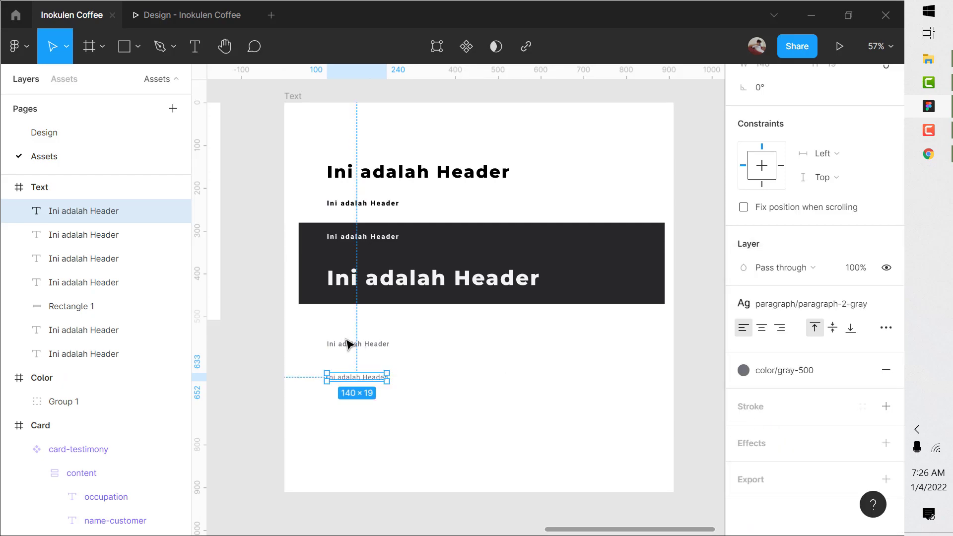
Step: Move the paragraph-2-gray sample up to about Y 597, closer to the paragraph sample above it
scroll(357, 342, up, 2)
drag(351, 387, 356, 371)
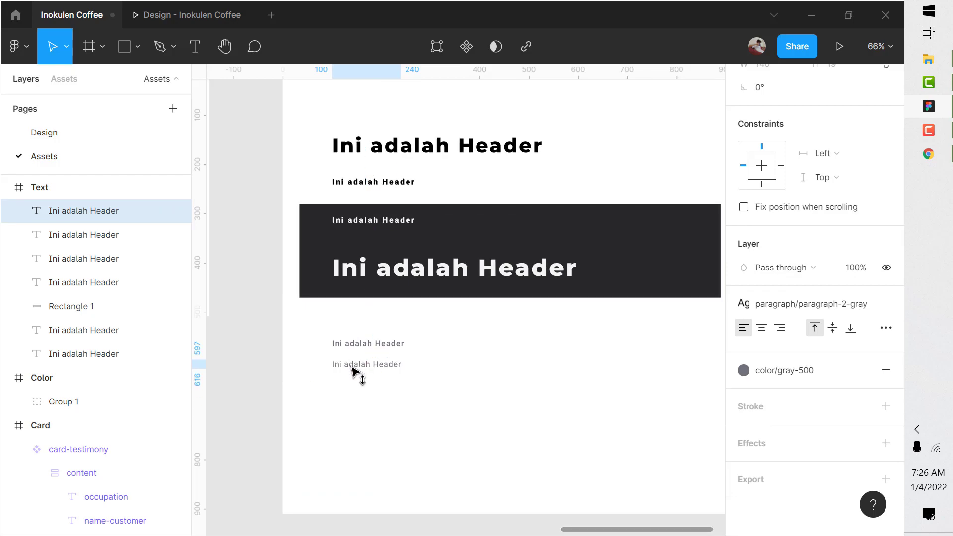
click(353, 397)
Step: Set the vertical spacing between the two white header samples on the dark rectangle to 16
click(424, 284)
shift+click(394, 220)
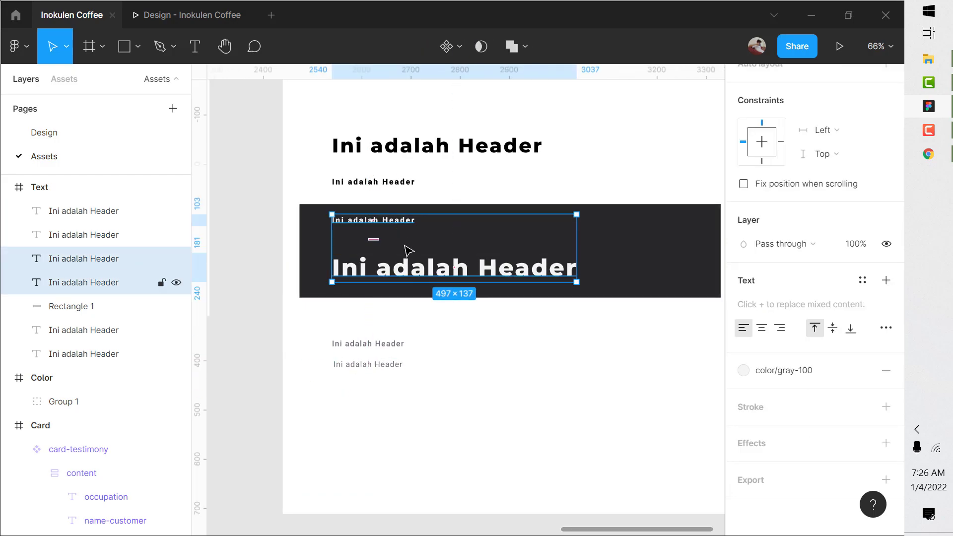
scroll(894, 205, up, 4)
click(771, 222)
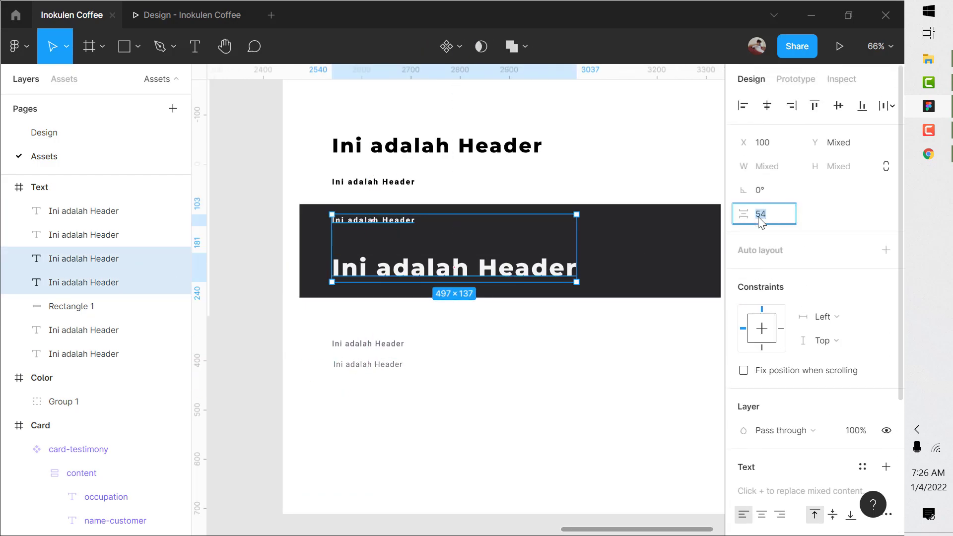
key(Return)
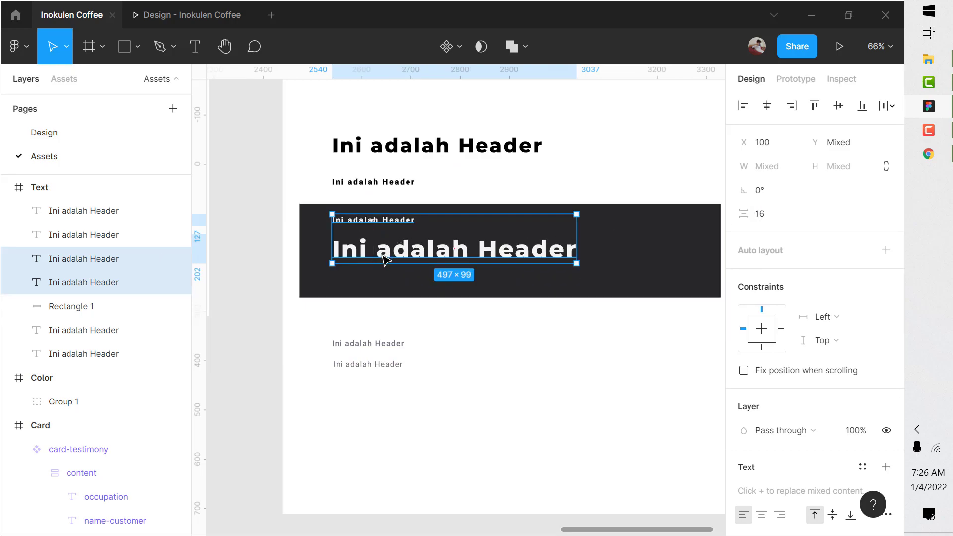
Step: Reposition the two white header samples within the dark rectangle to X 98, with the smaller one at Y 313
drag(384, 258, 383, 266)
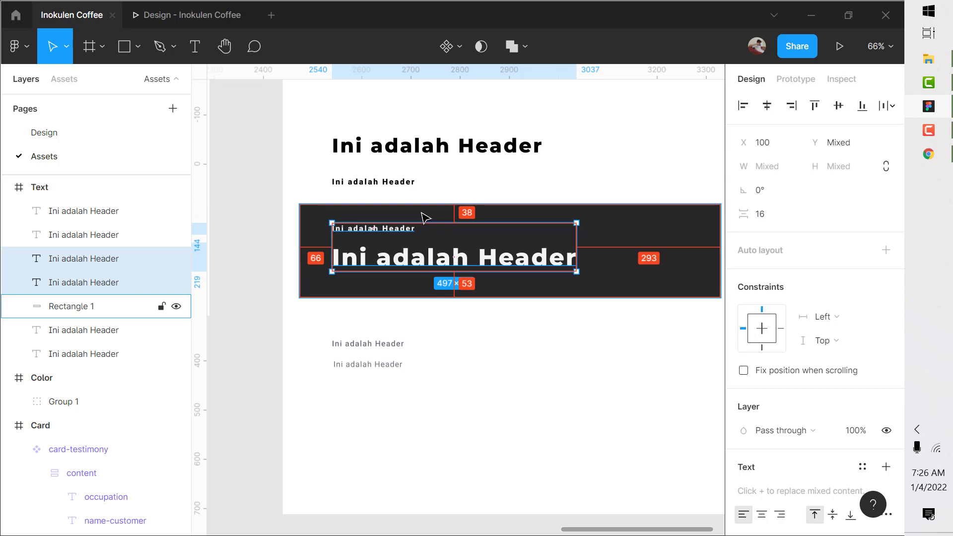
key(Up)
key(Up)
key(Up)
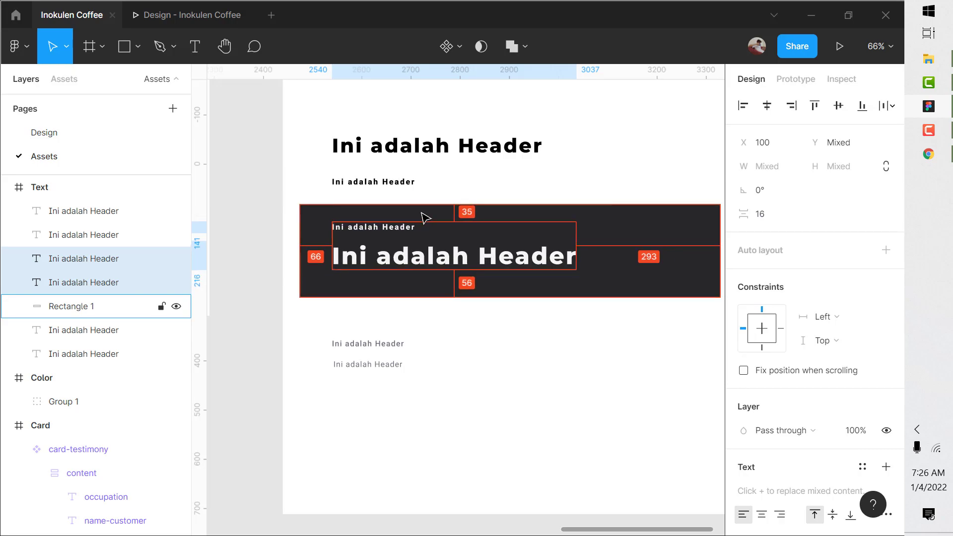
key(Up)
key(Up)
key(Up)
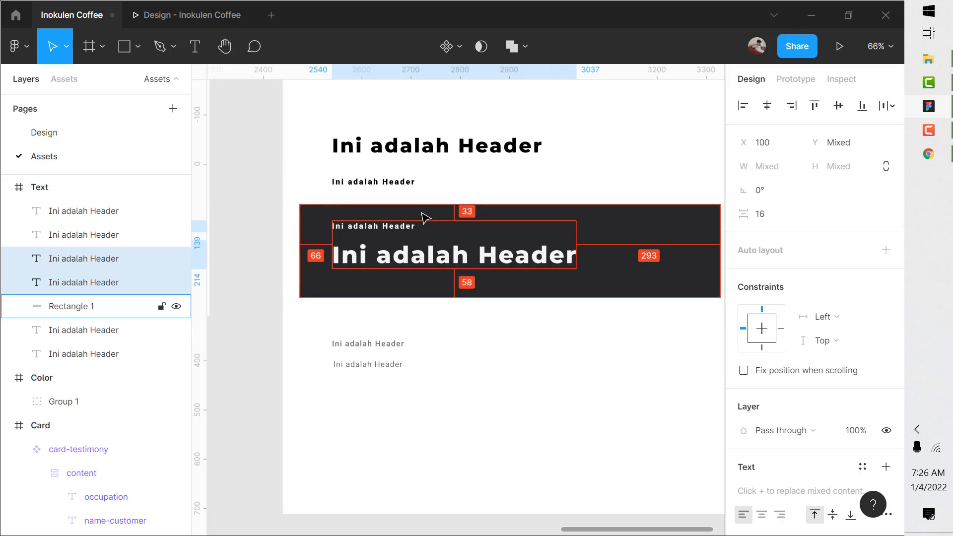
key(shift+Left)
key(shift+Right)
key(Left)
key(Left)
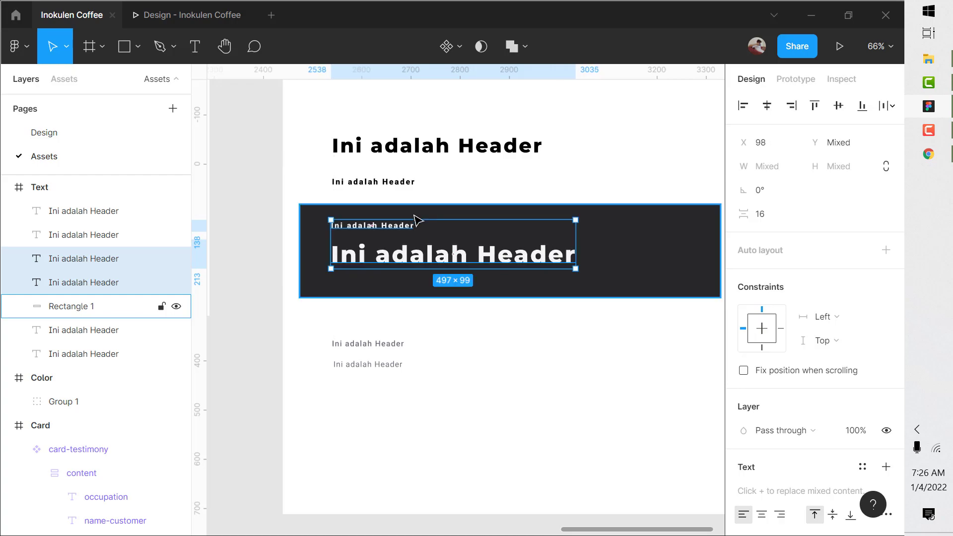
Step: Shorten the dark rectangle behind the white header samples to a height of 163
click(392, 295)
drag(392, 288, 393, 275)
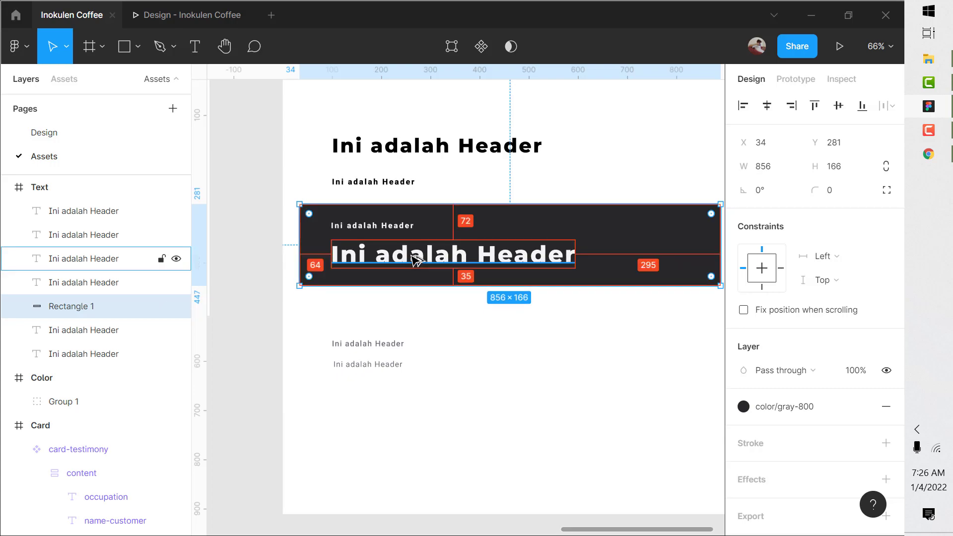
click(397, 225)
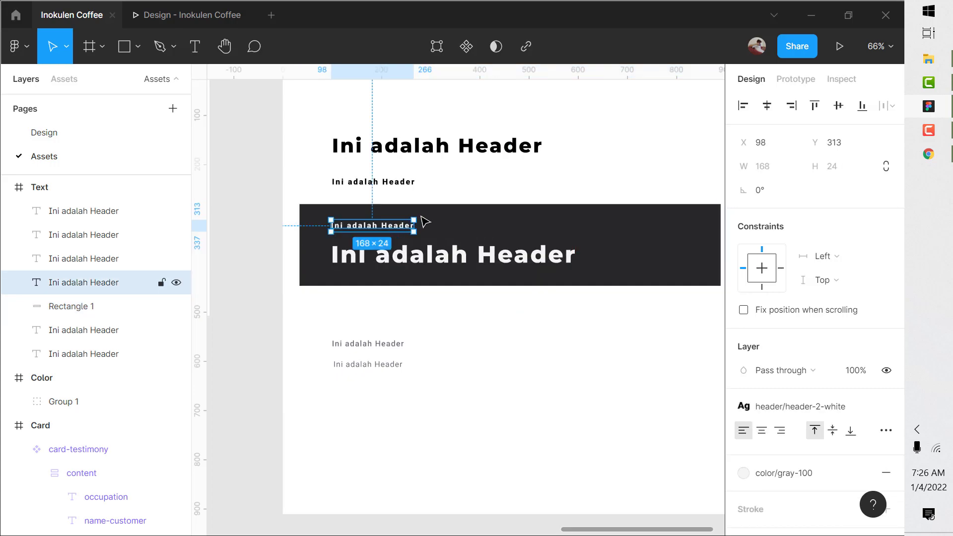
click(423, 260)
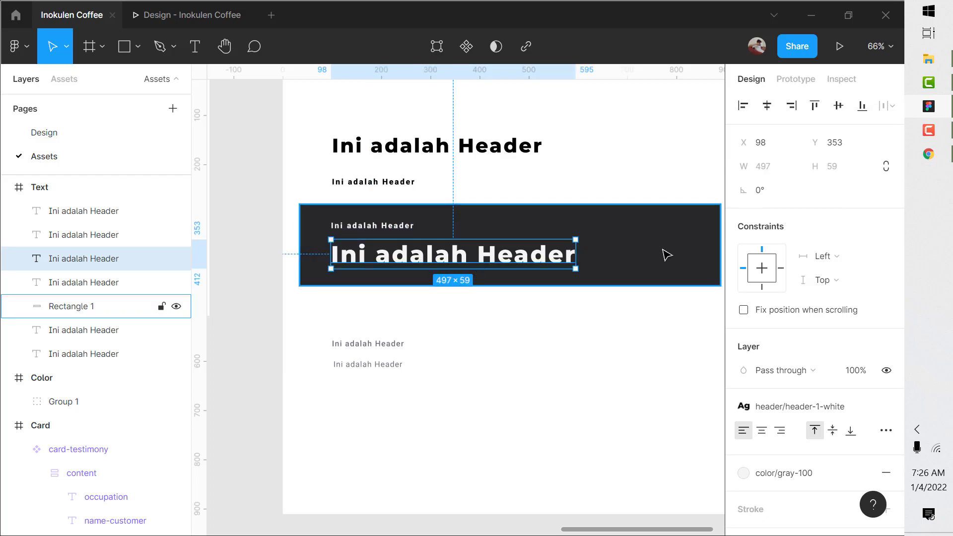
click(644, 257)
click(847, 170)
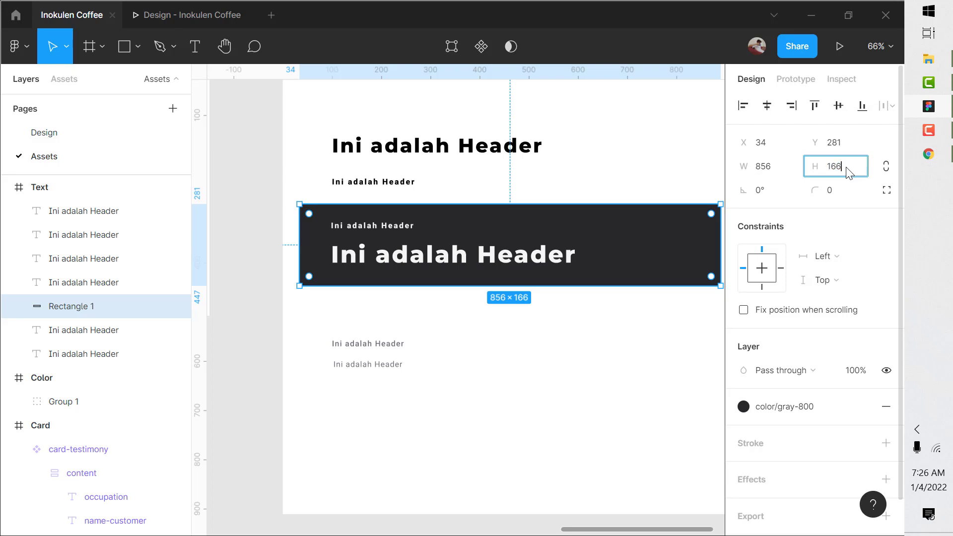
key(BackSpace)
text(3)
key(Return)
key(alt)
Step: Set the vertical spacing between the two black header samples to 16
click(390, 184)
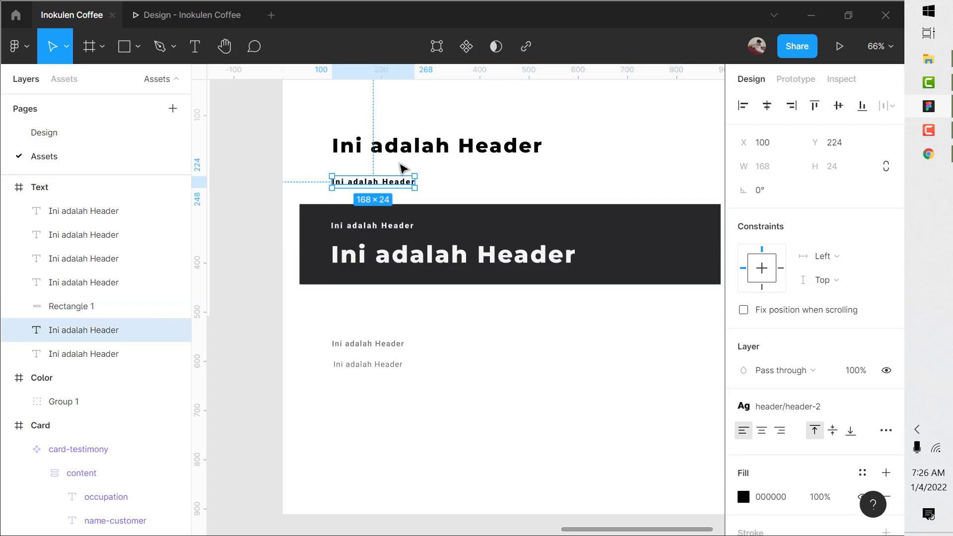
shift+click(402, 147)
click(774, 213)
text(1)
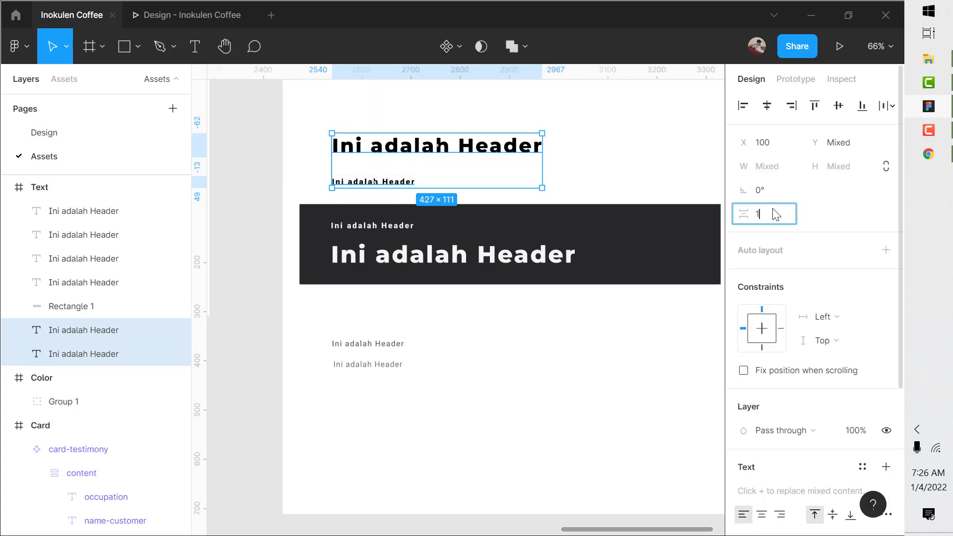
text(8)
key(Return)
Step: Set the vertical spacing between the two gray paragraph samples to 16
drag(341, 381, 379, 318)
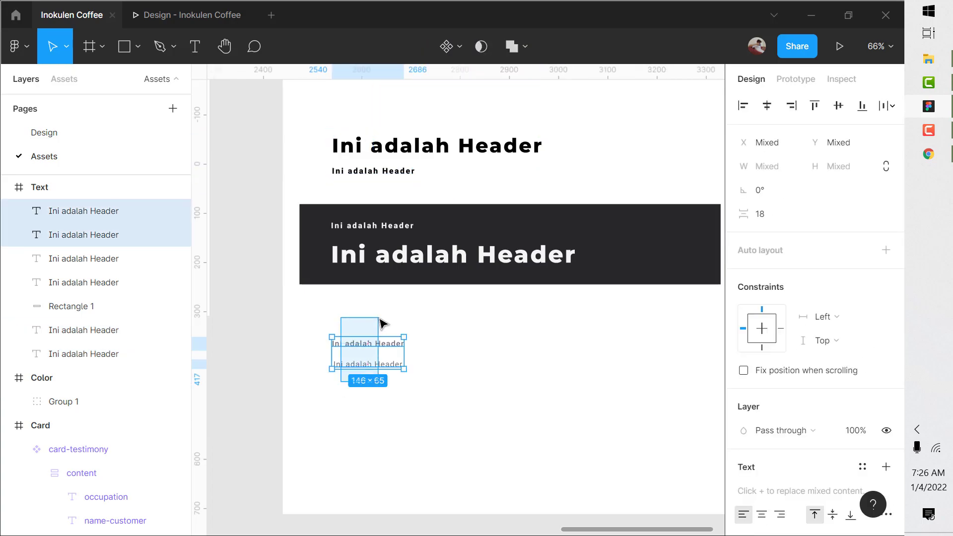
click(794, 217)
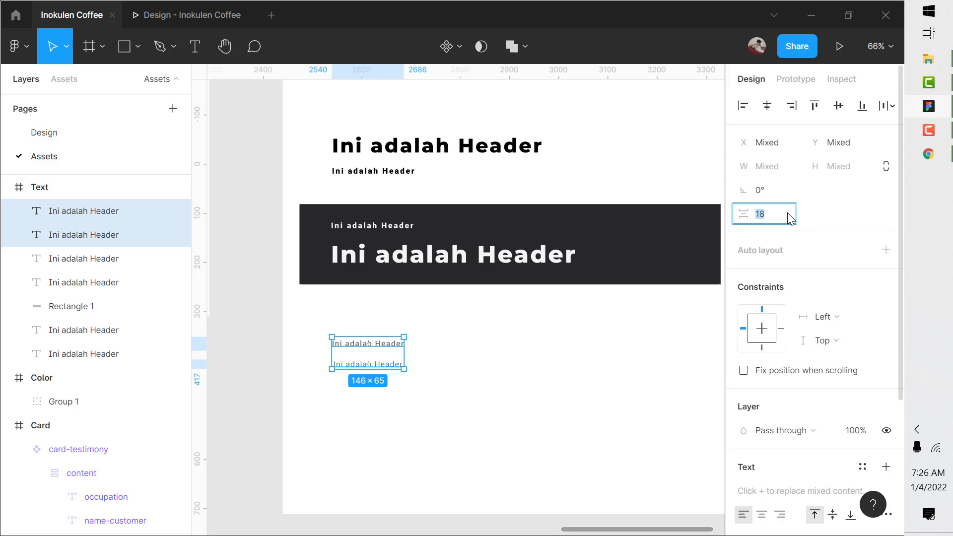
text(20)
key(Return)
key(Down)
key(Down)
key(Down)
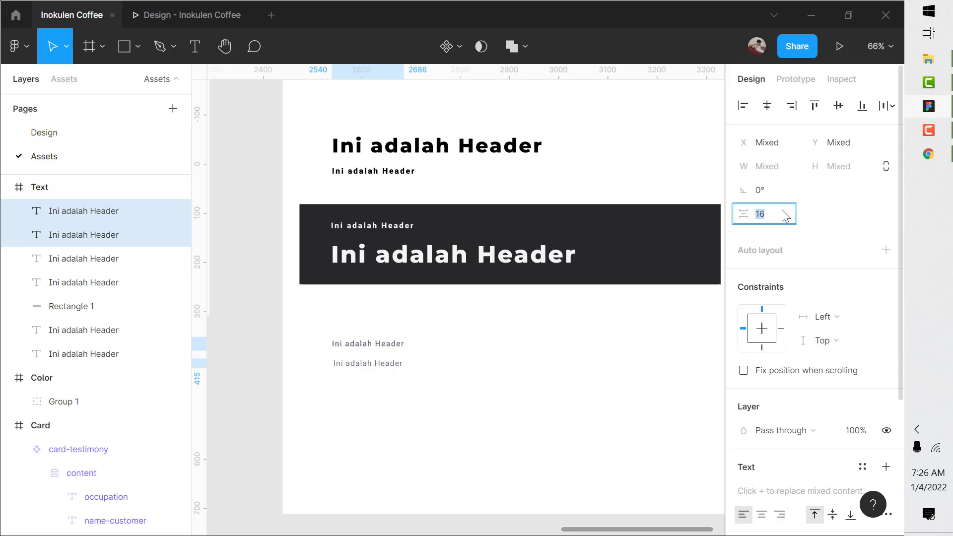
click(368, 421)
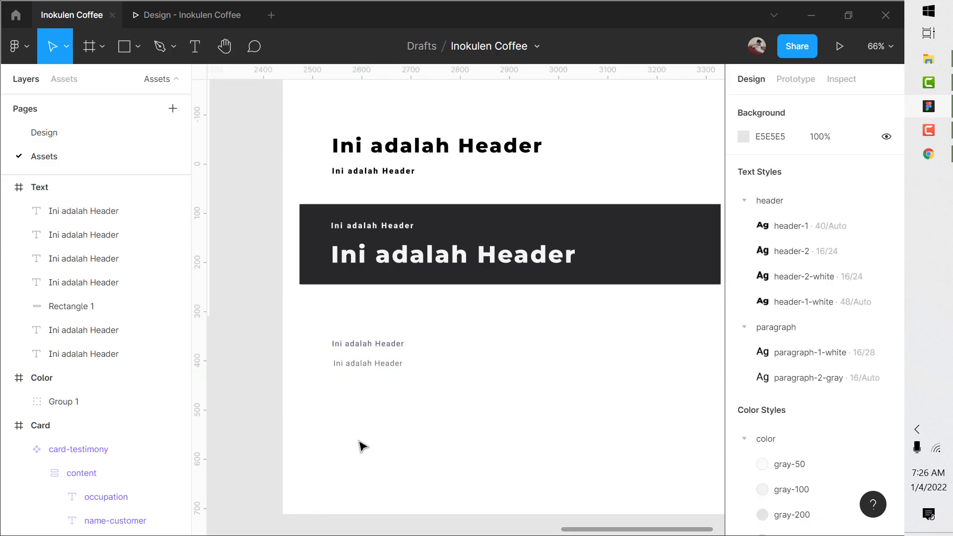
Step: Add a "HEADER" text label above the black header samples at about X 103, Y 84
scroll(373, 407, up, 2)
key(t)
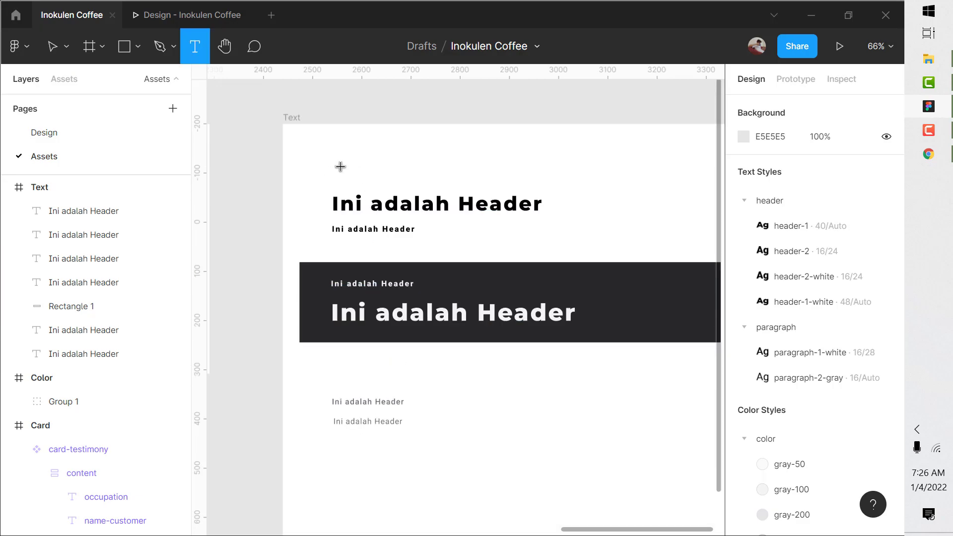
click(343, 168)
text(HEADER)
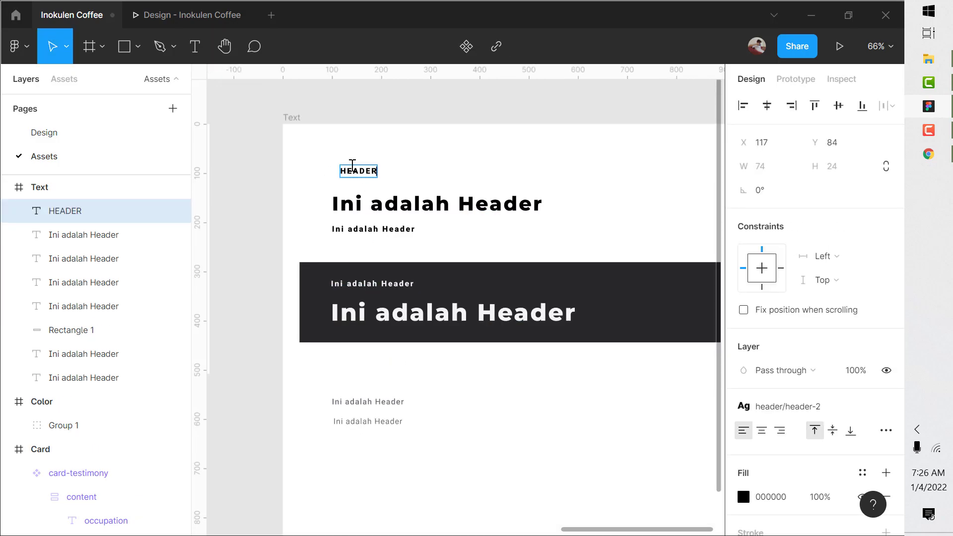
key(Escape)
drag(360, 172, 353, 173)
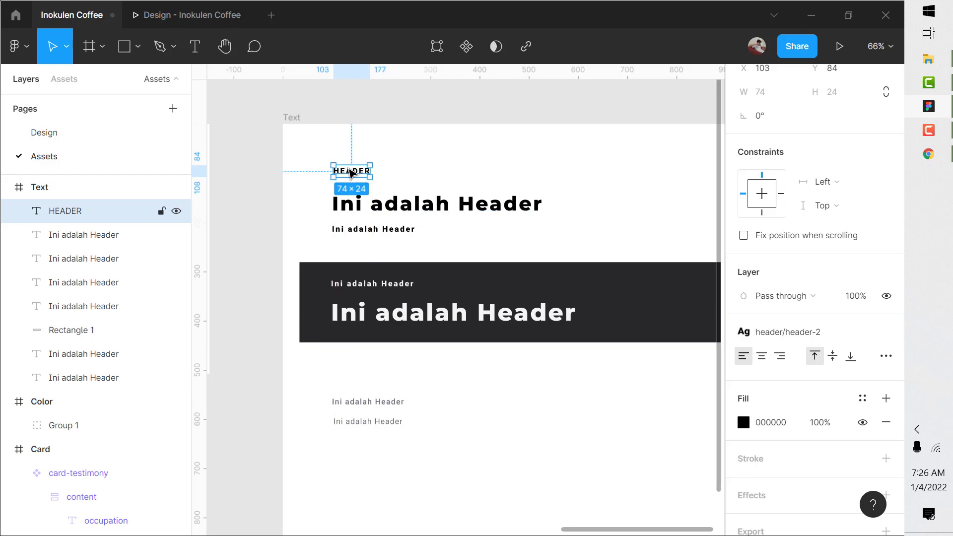
Step: Move the two white header samples together slightly right, in line with the HEADER label's left edge
click(339, 331)
shift+click(343, 293)
shift+click(326, 308)
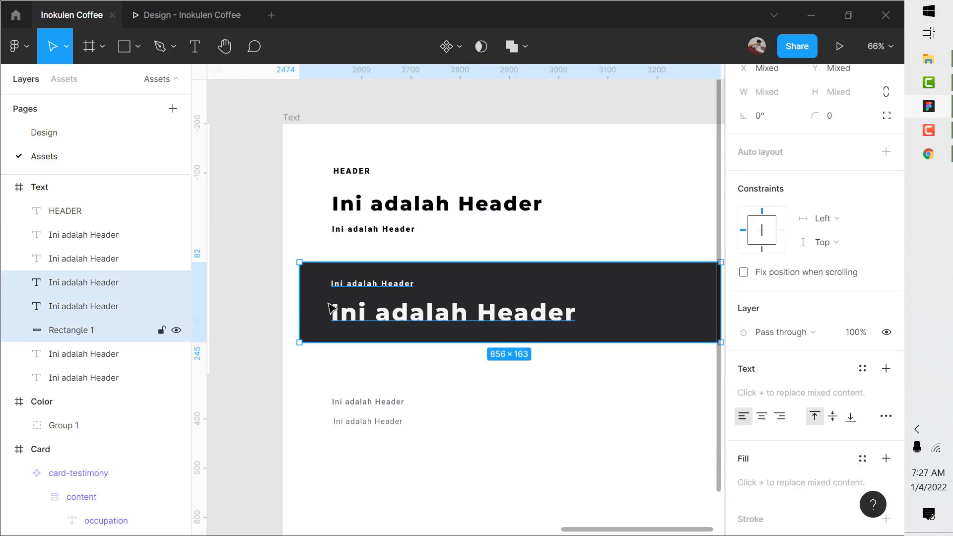
click(350, 310)
shift+click(351, 295)
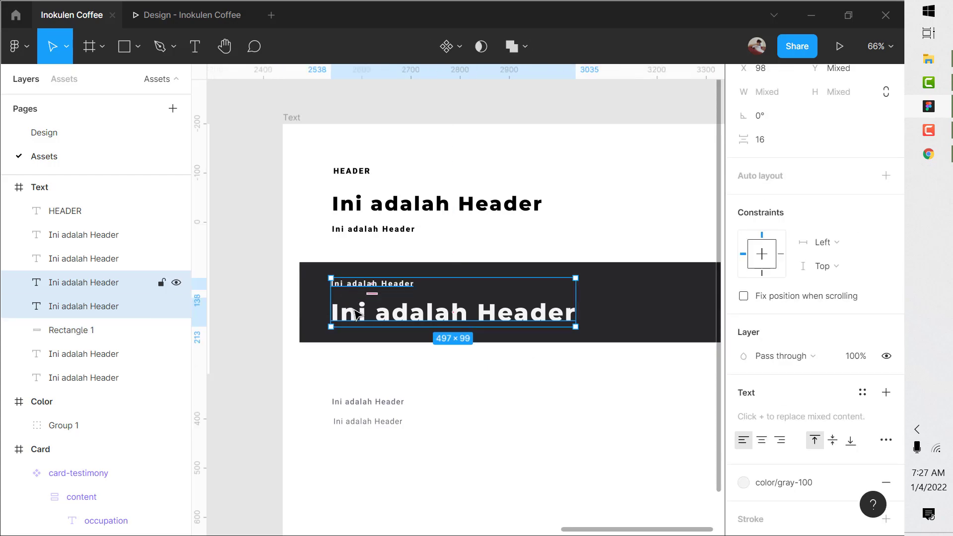
drag(359, 309, 361, 310)
key(Escape)
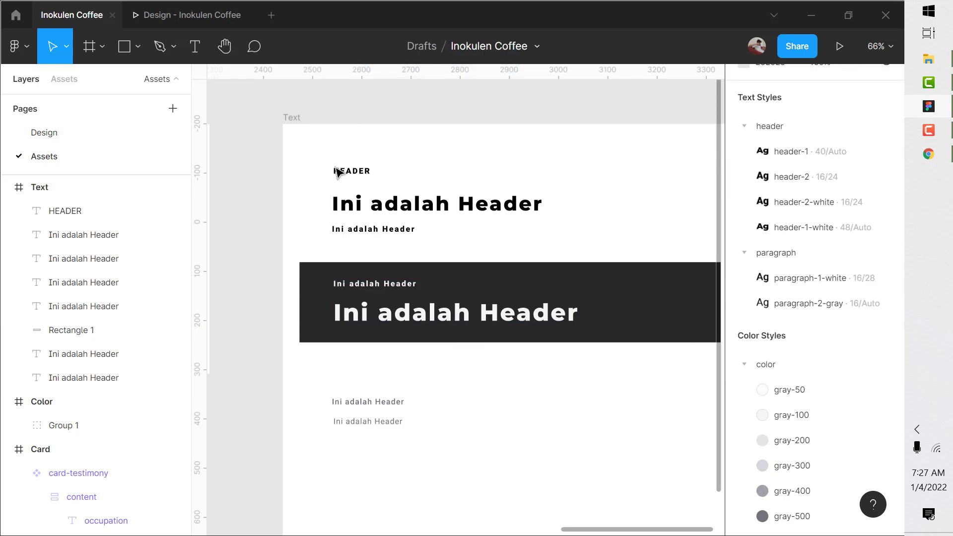
Step: Align the HEADER label and all six header and gray text samples along their left edges, leaving out the dark rectangle
click(337, 172)
shift+click(350, 205)
shift+click(351, 231)
shift+click(350, 285)
shift+click(351, 320)
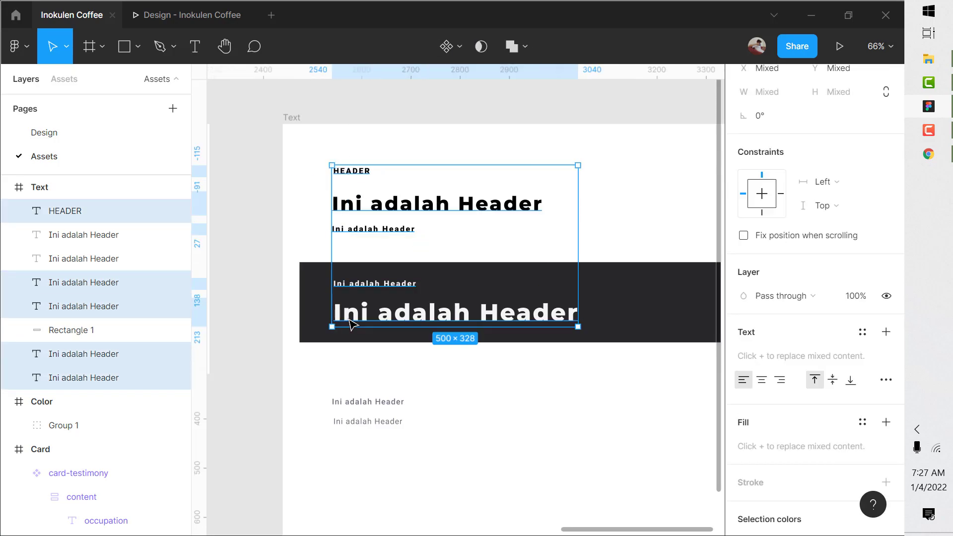
shift+click(349, 404)
shift+click(351, 422)
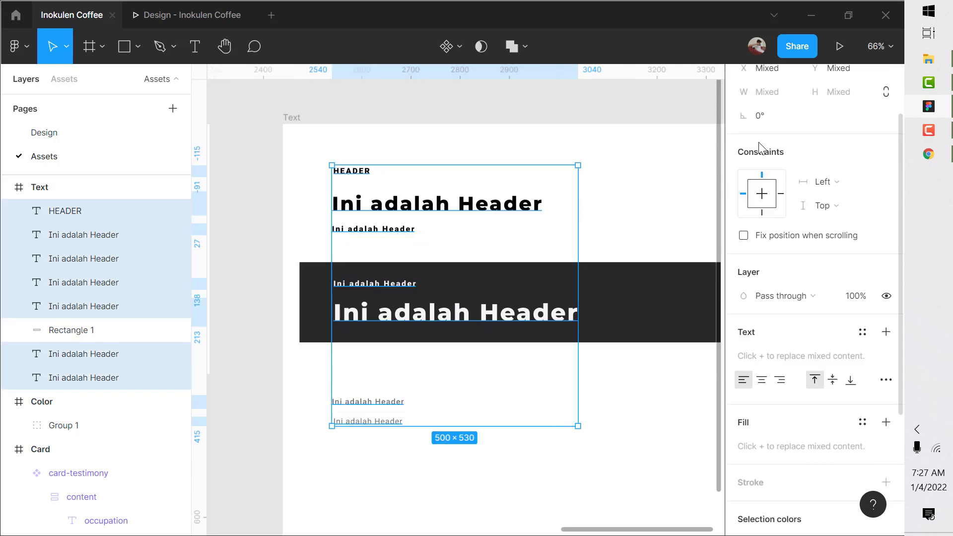
scroll(743, 105, up, 2)
click(743, 105)
click(419, 355)
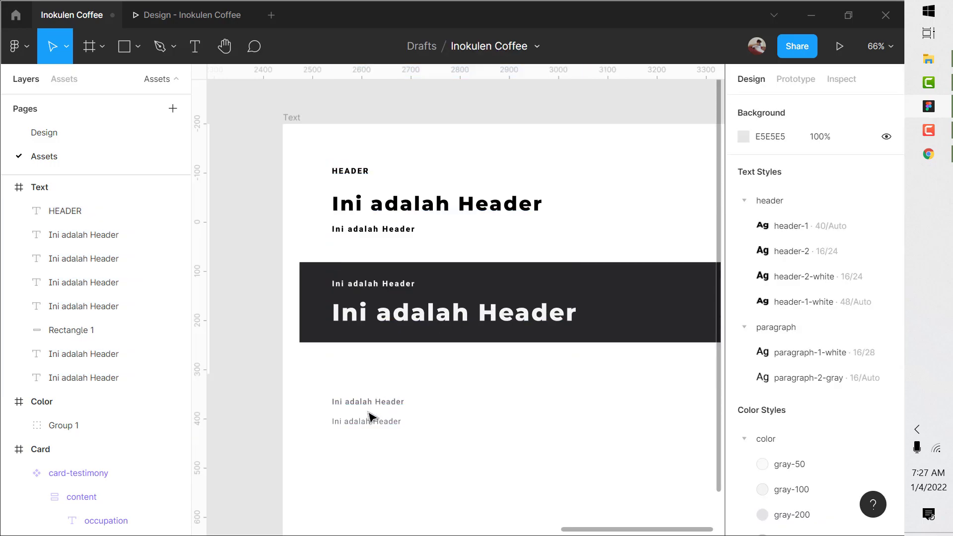
Step: Move the two gray text samples up beneath the dark rectangle, to Y 473 and Y 517
click(369, 405)
drag(369, 403, 373, 366)
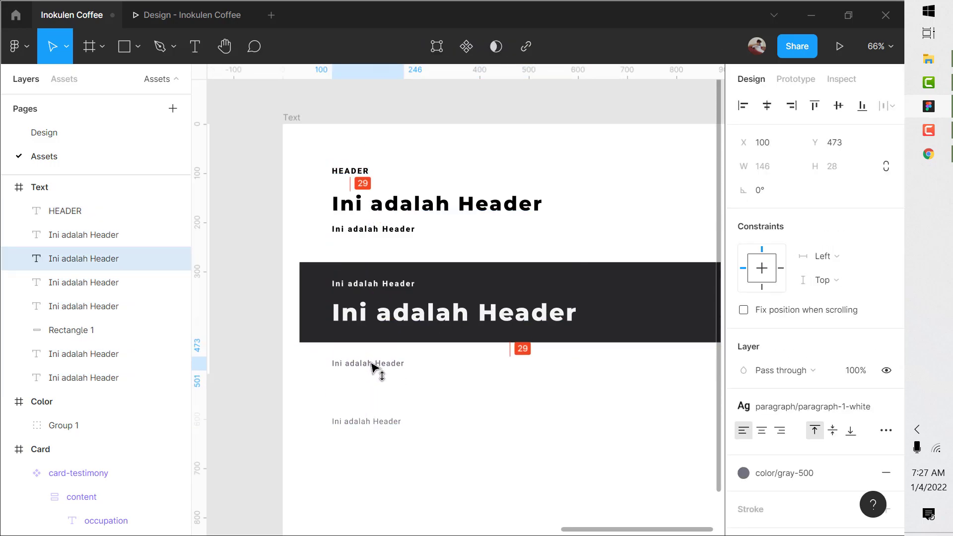
drag(367, 421, 374, 375)
Step: Change the two gray samples' text to "Ini adalah Paragraph 1" and "Ini adalah Paragraph 2"
click(382, 369)
double_click(395, 368)
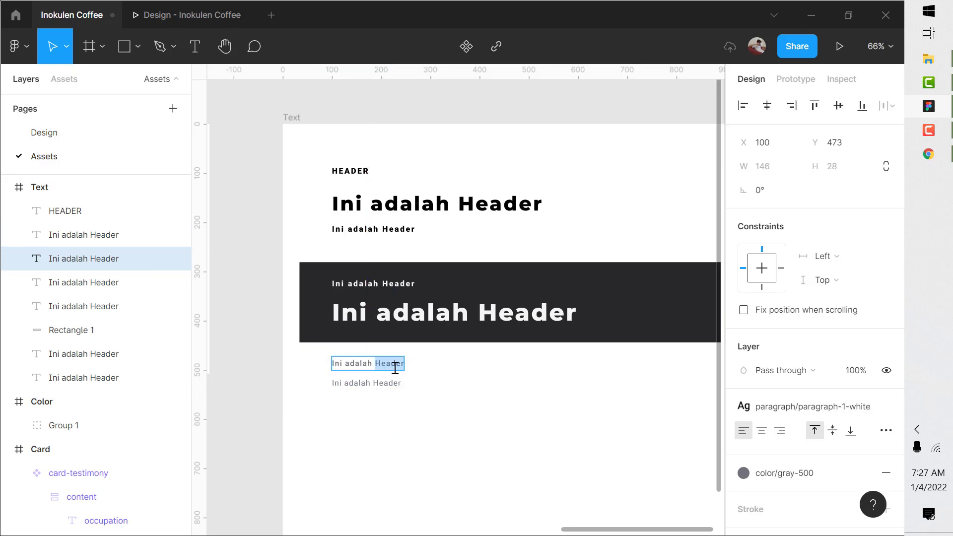
text(Paragraph 1)
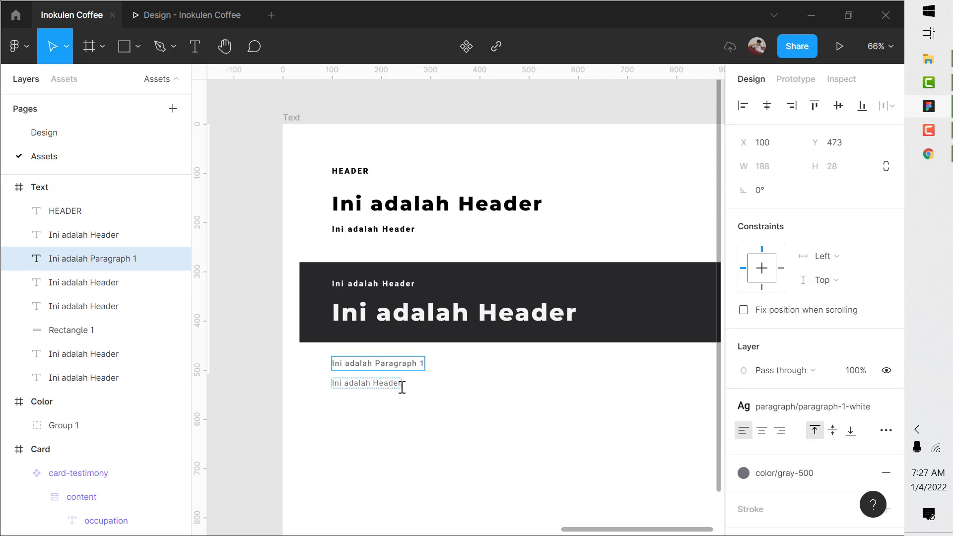
double_click(398, 386)
text(Paragr)
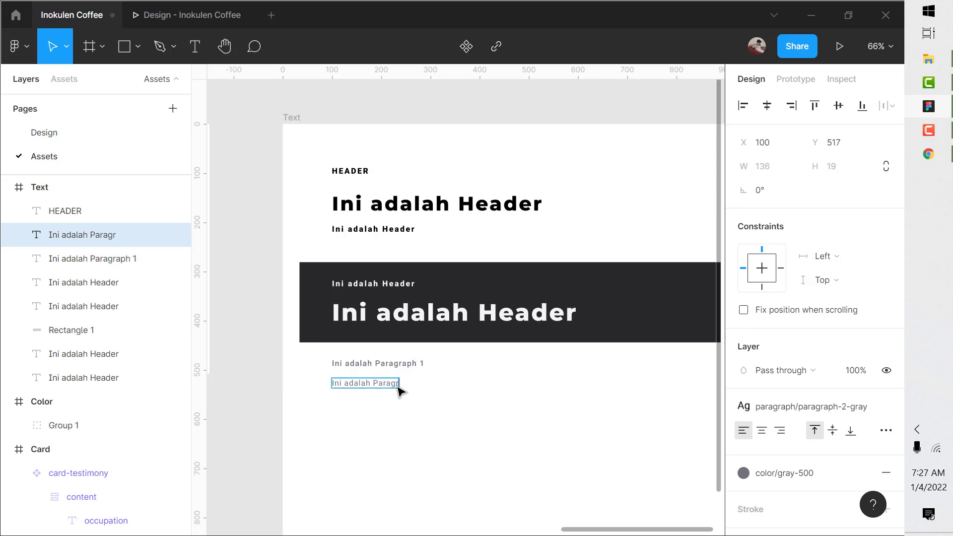
key(Escape)
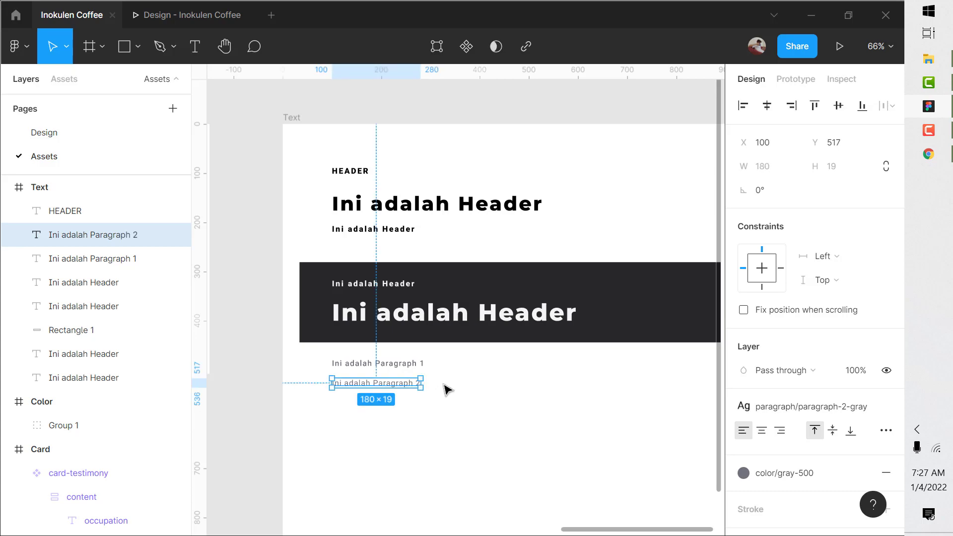
key(Escape)
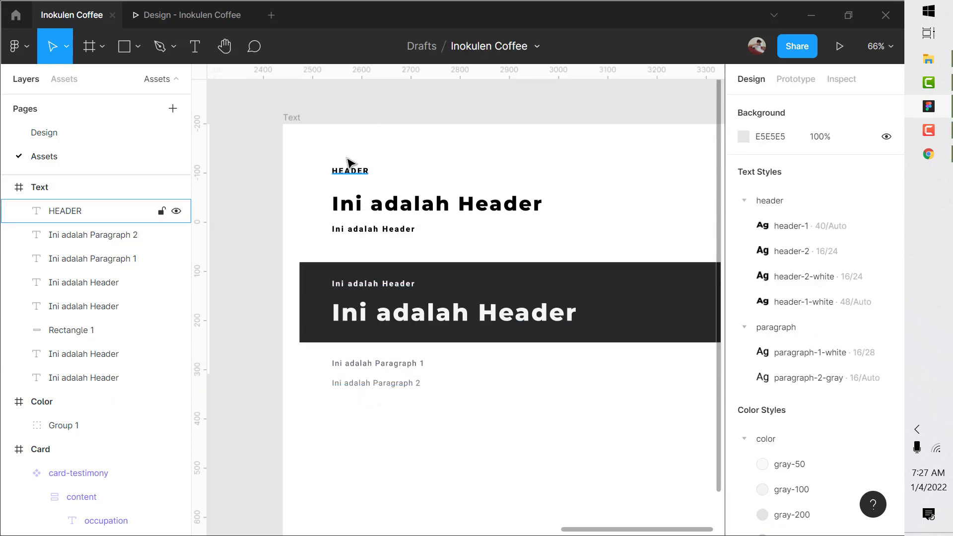
Step: Move the two paragraph samples down together to leave room for a label beneath the dark rectangle
click(365, 383)
shift+click(372, 363)
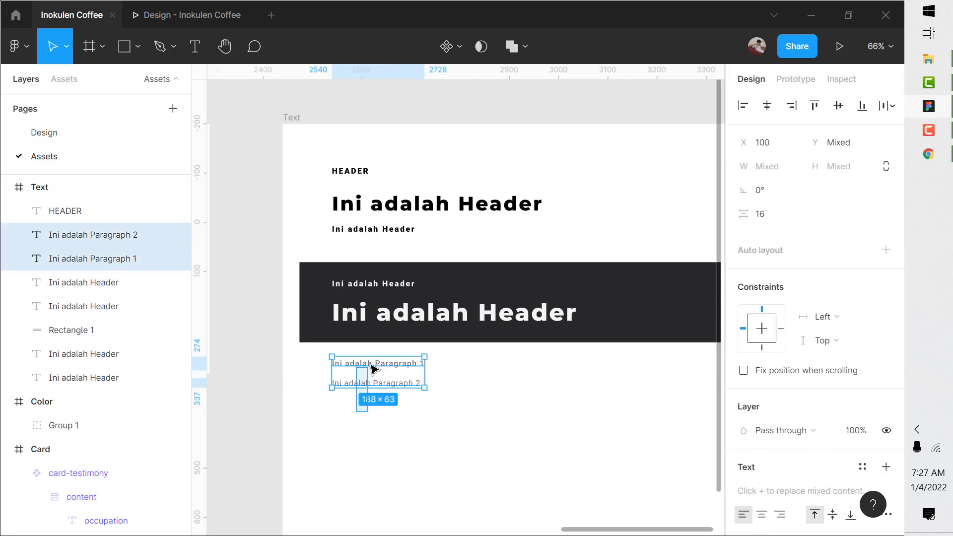
drag(376, 373, 369, 413)
key(ctrl+z)
drag(386, 371, 391, 421)
Step: Duplicate the HEADER label, retitle the copy "PARAGRAPH", and place it just above the two paragraph samples
click(361, 170)
drag(351, 174, 346, 377)
text(PARAGRAPH)
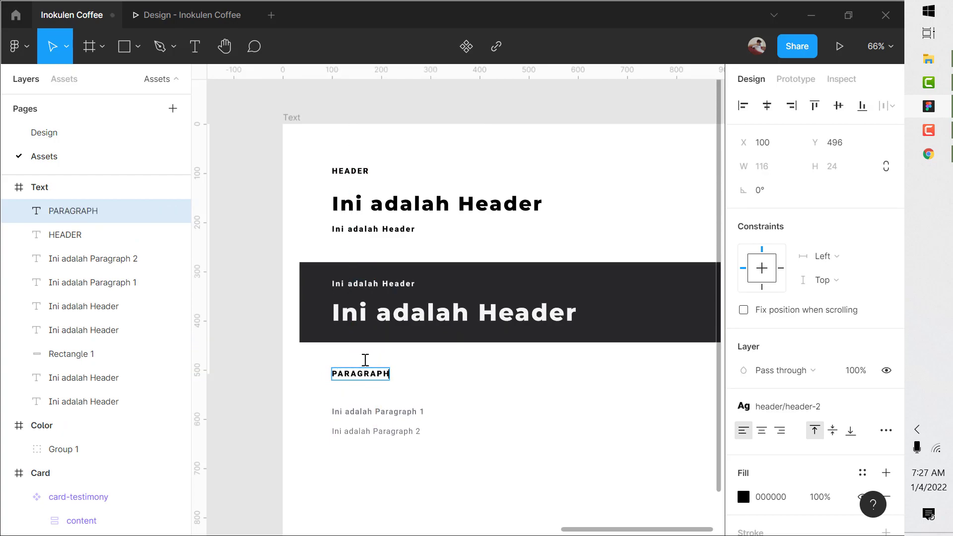
key(Escape)
drag(366, 373, 368, 392)
click(340, 441)
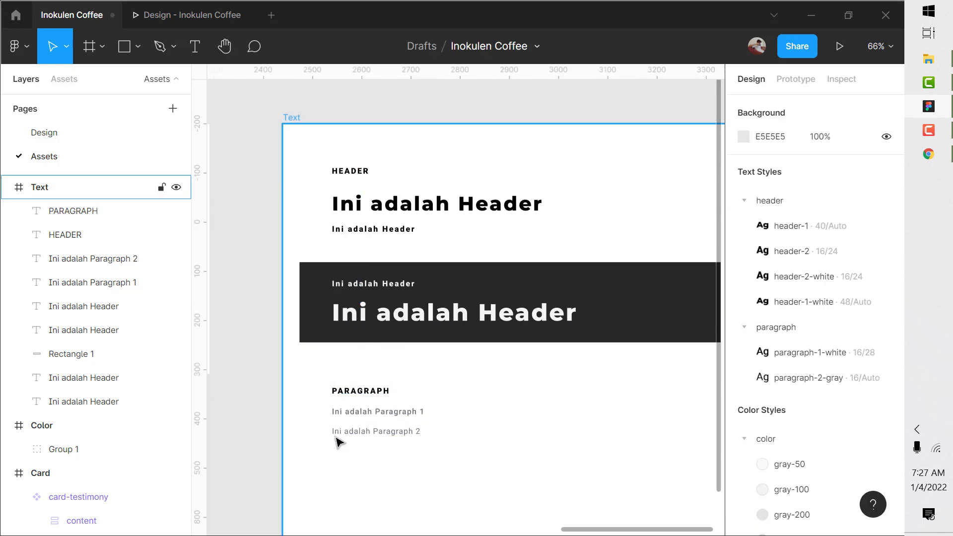
scroll(310, 357, down, 3)
scroll(347, 411, up, 2)
click(298, 162)
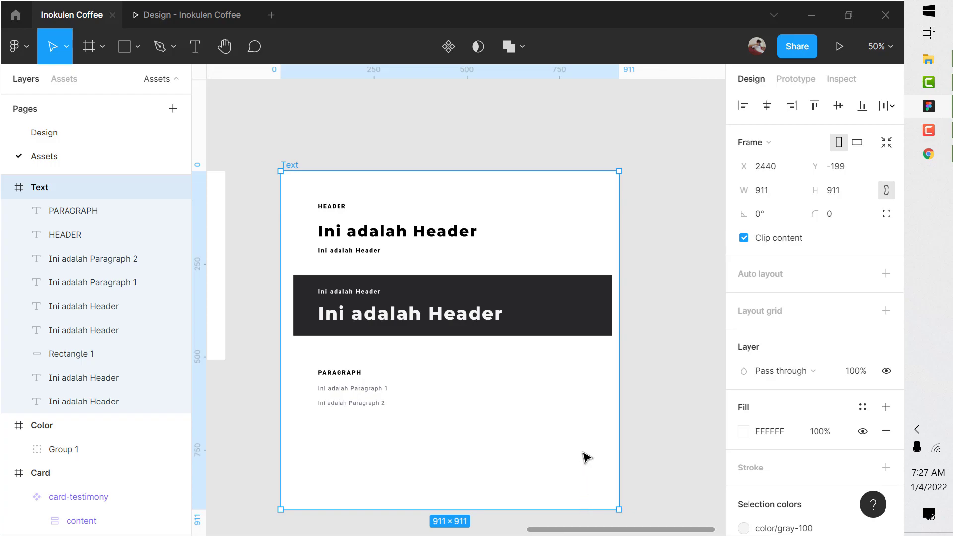
drag(332, 185, 333, 254)
key(ctrl+z)
drag(303, 194, 331, 407)
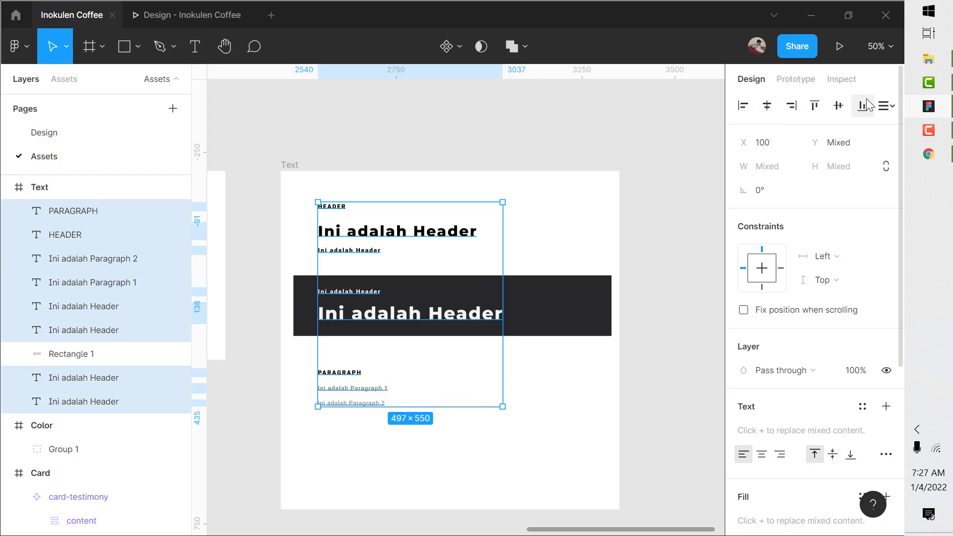
click(522, 336)
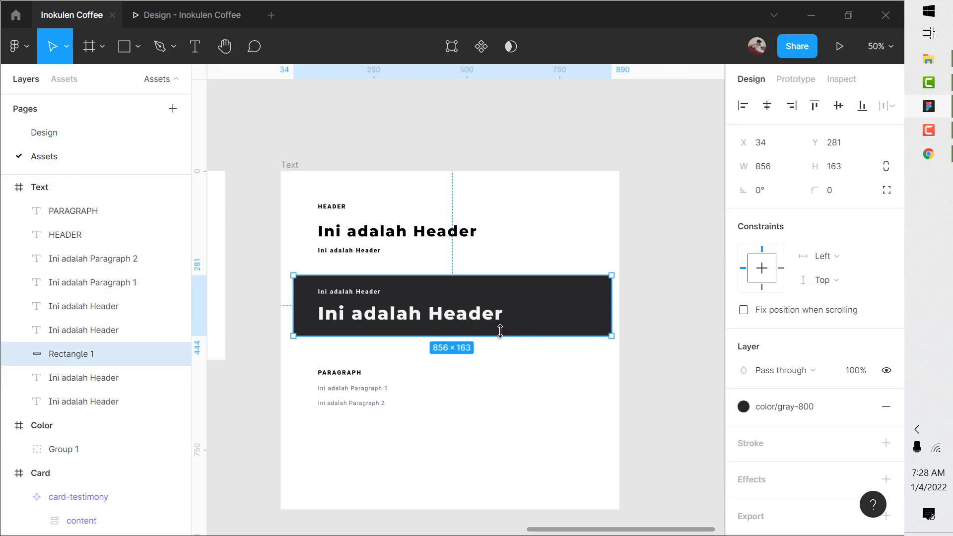
Step: Move the HEADER label down to Y 97, closer to the large black header sample
click(332, 206)
key(alt)
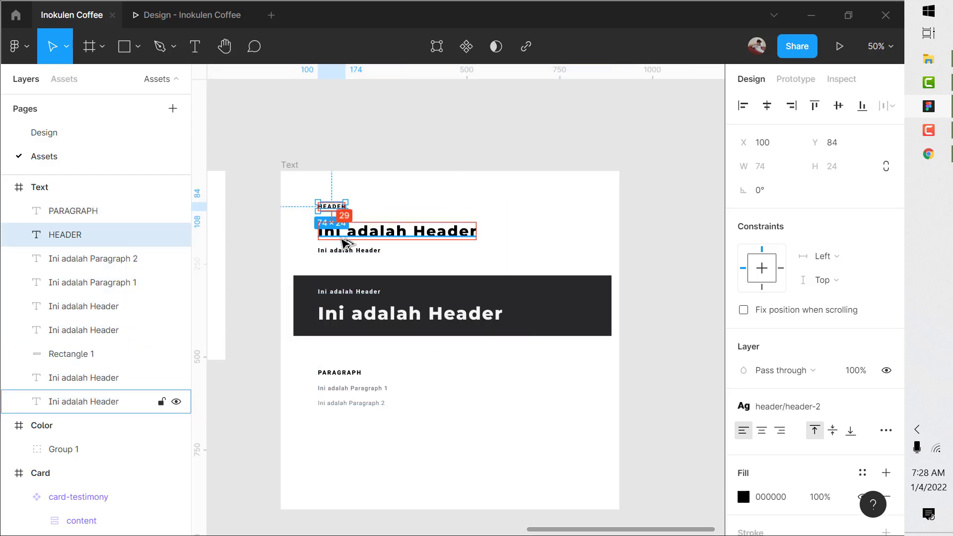
key(Down)
key(Down)
key(Down)
key(Down)
key(Down)
key(Down)
key(Down)
key(Down)
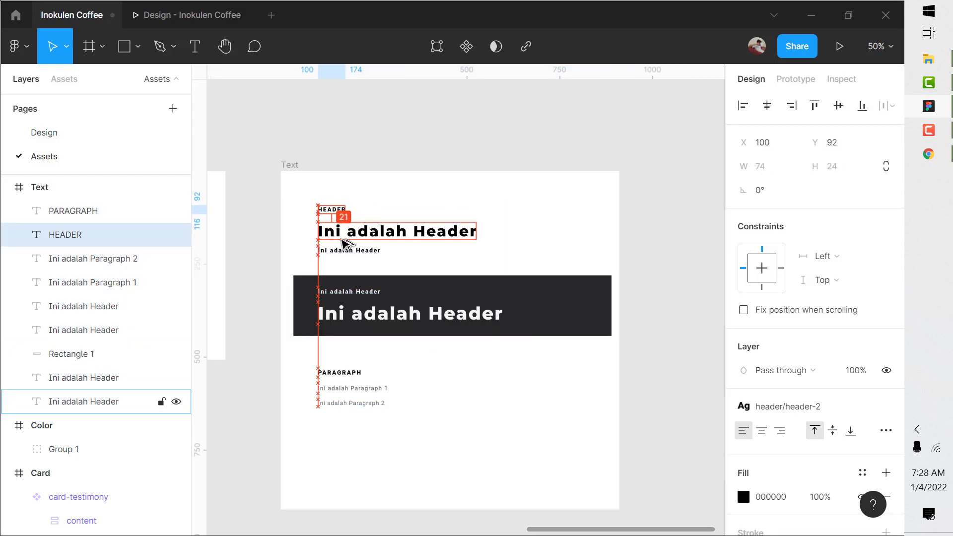
key(Down)
key(Down)
key(Down)
key(Down)
key(Down)
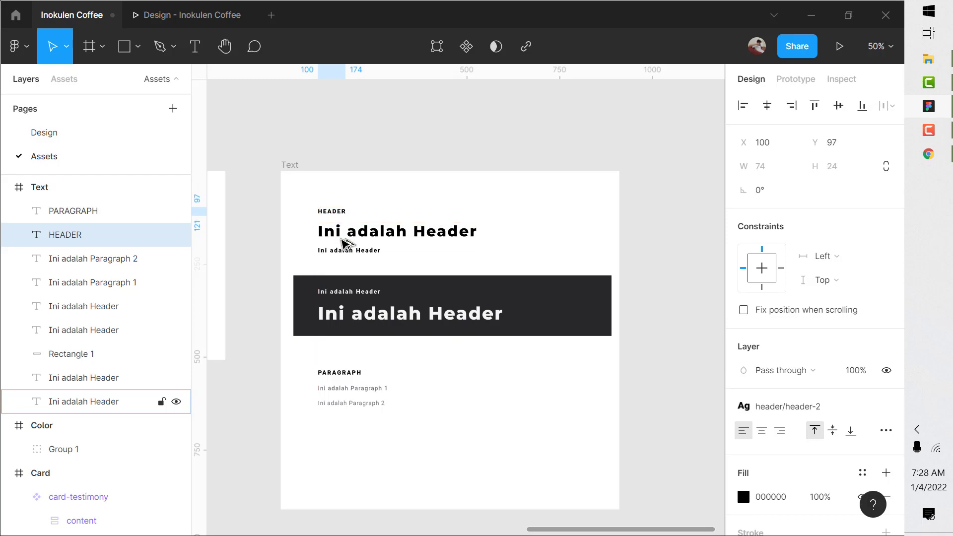
Step: Move all text samples, labels and the dark rectangle up together until they start 64 below the Text frame's upper edge
drag(300, 193, 478, 434)
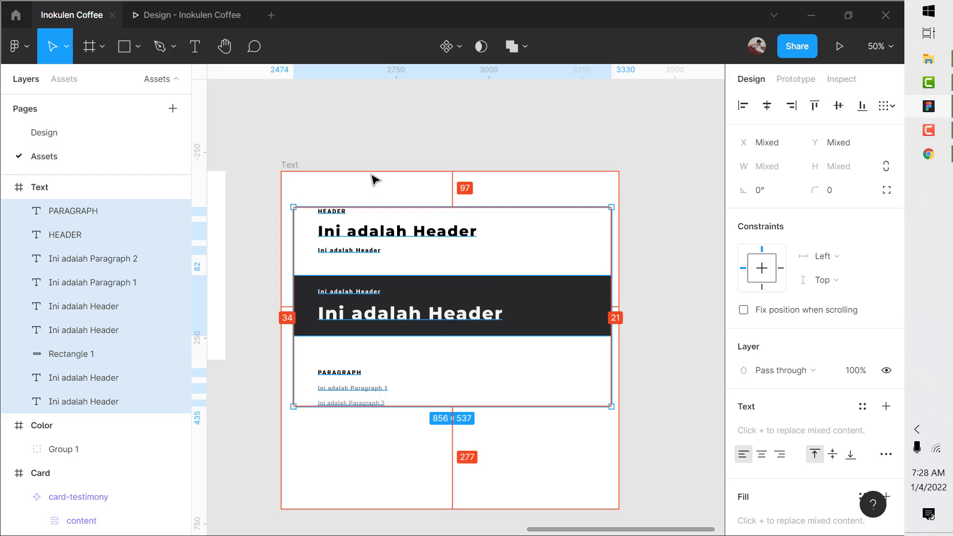
key(shift+Up)
key(shift+Up)
key(shift+Up)
key(Up)
key(Up)
key(Up)
key(Up)
key(Up)
key(Up)
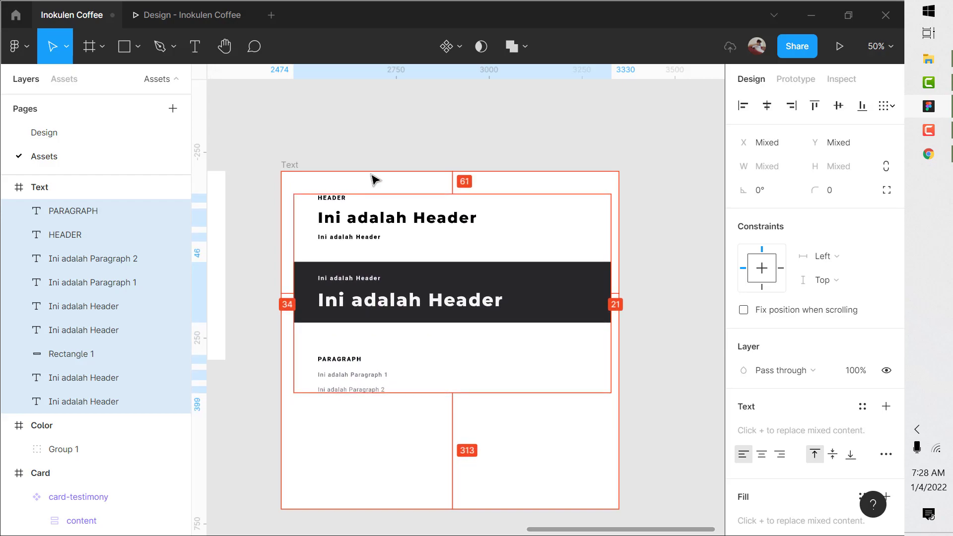
key(Up)
key(Down)
key(Down)
key(Down)
key(Down)
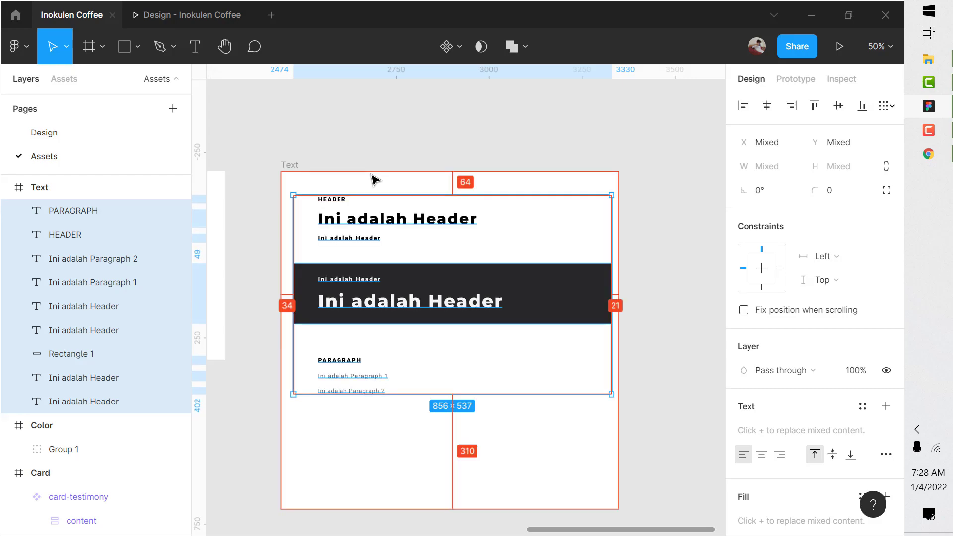
Step: Shift the whole selected content right by 30, leaving a margin of 64 between the dark rectangle and the frame's left edge
key(shift+Right)
key(shift+Right)
key(shift+Right)
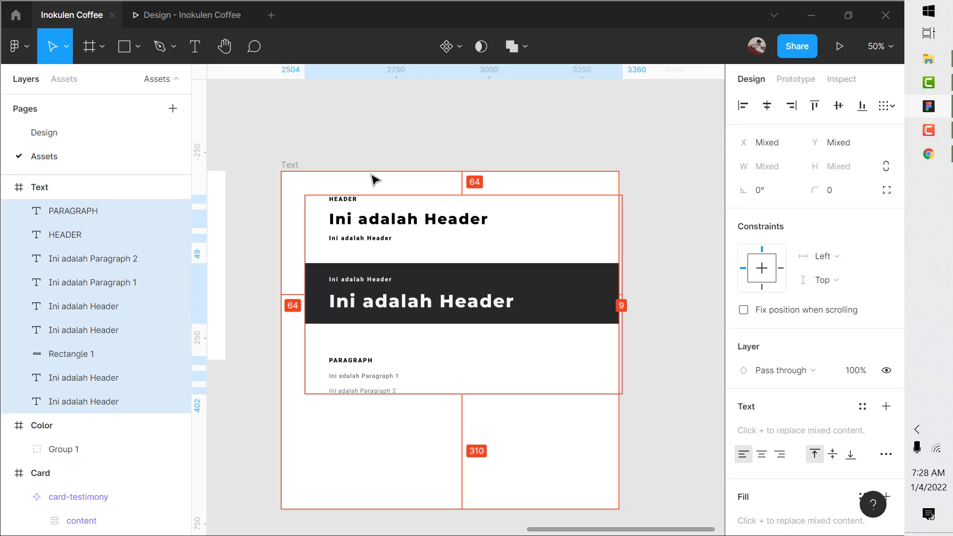
Step: Narrow the dark rectangle from its right edge to a width of about 780
click(349, 330)
click(349, 312)
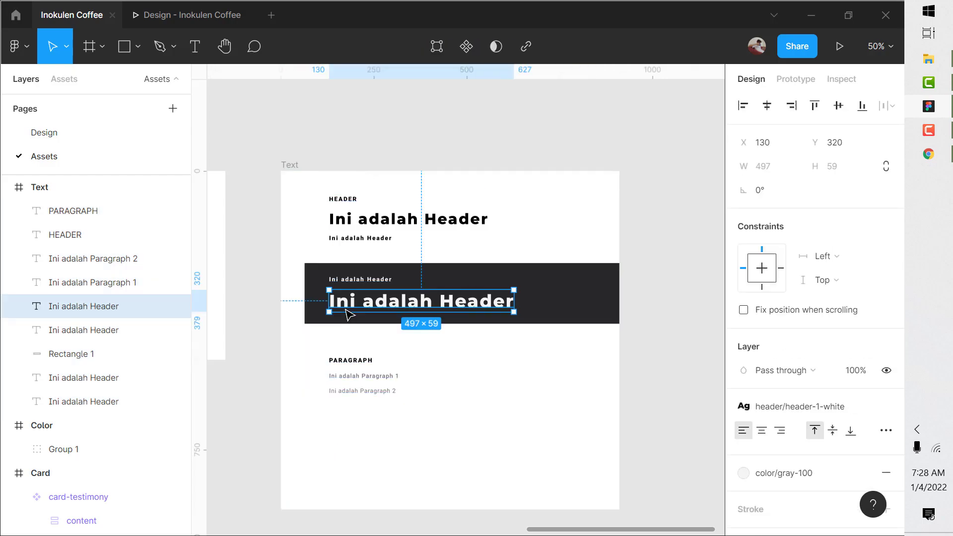
shift+click(344, 281)
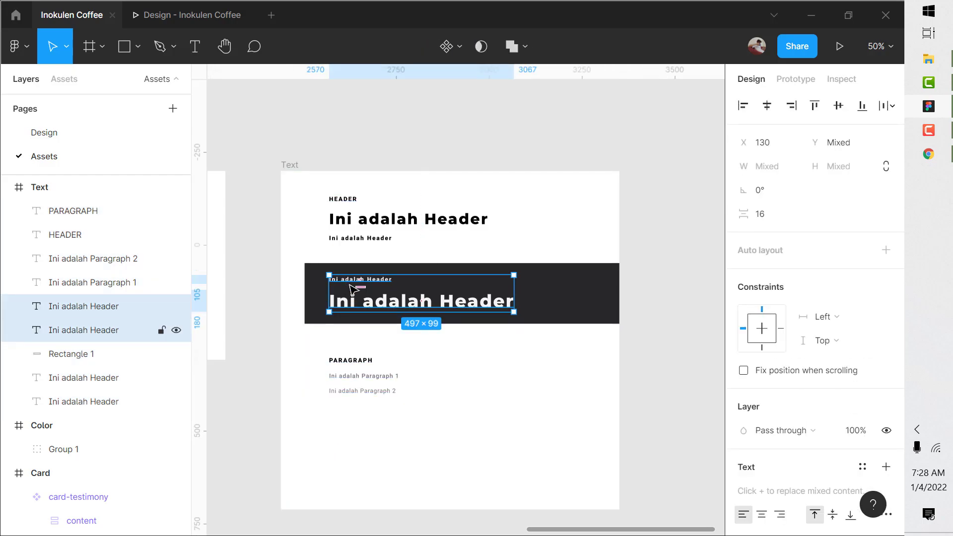
click(551, 305)
drag(621, 297, 595, 297)
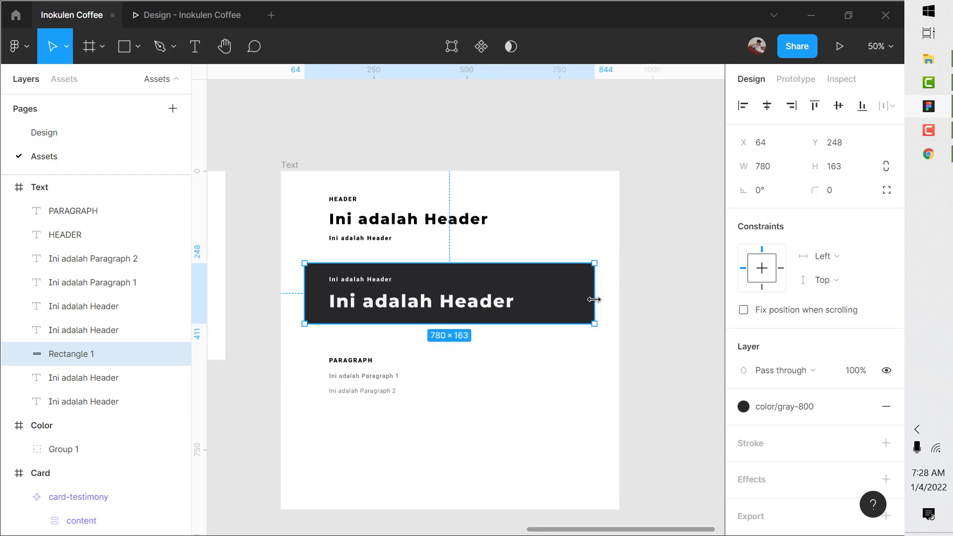
Step: Reduce the dark rectangle's width in stages to 777, 771 and 762, checking its right margin
key(alt)
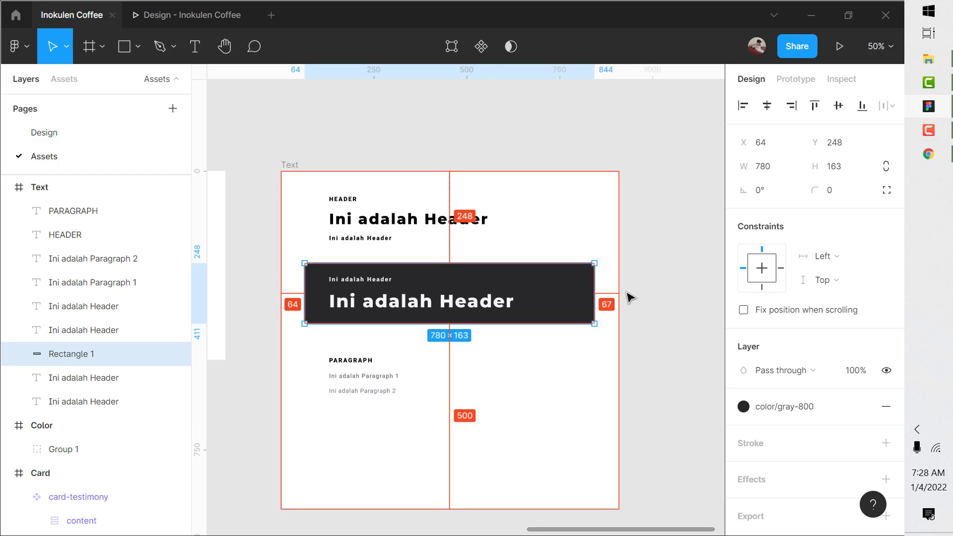
click(783, 174)
double_click(788, 171)
text(-3)
key(Return)
key(alt)
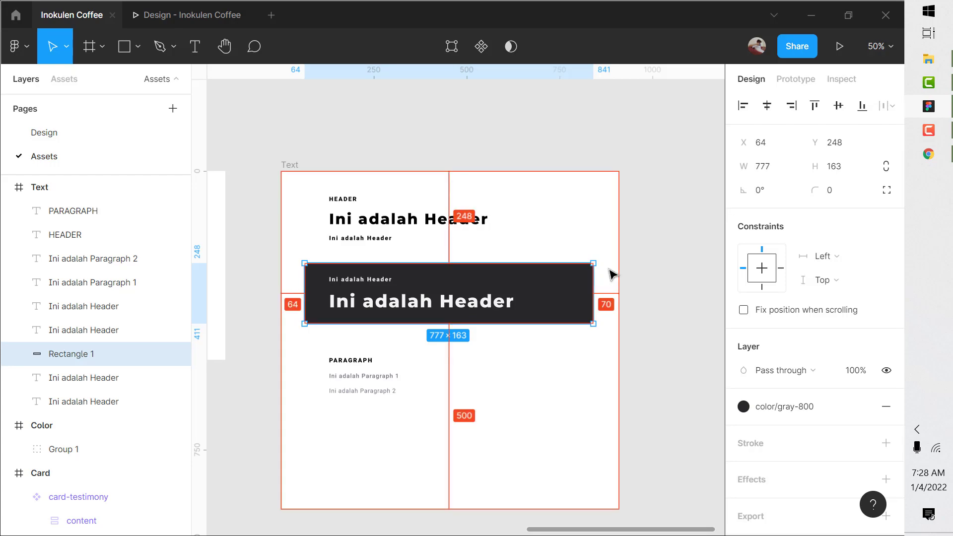
click(782, 167)
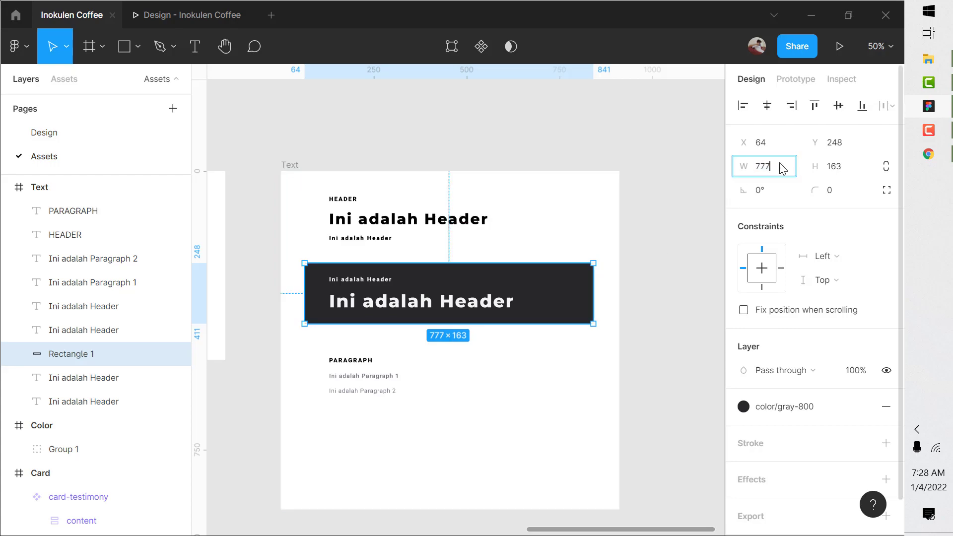
key(Return)
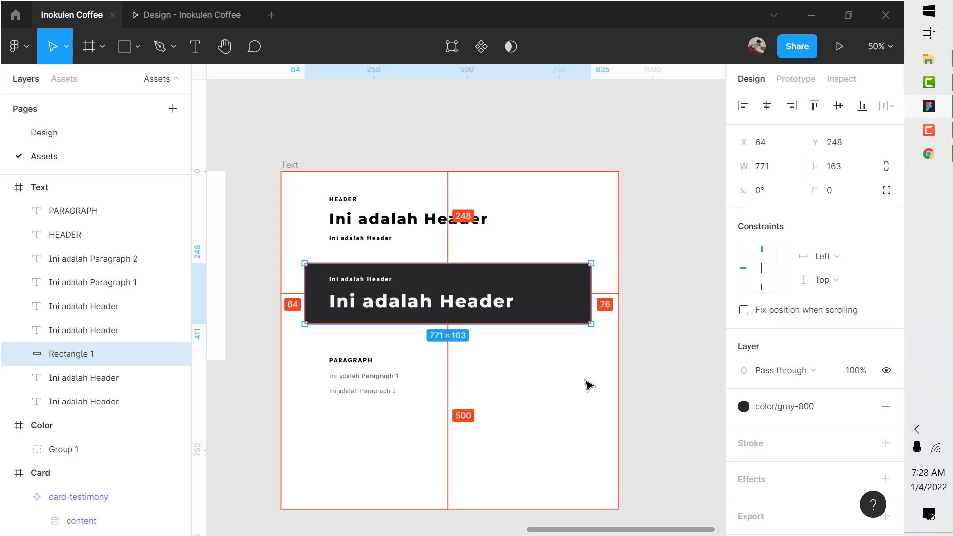
click(777, 168)
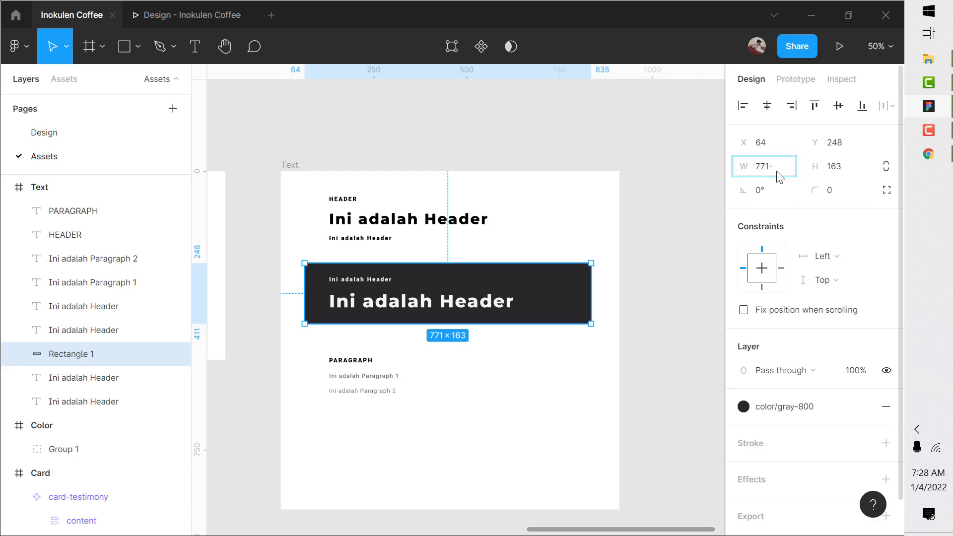
text(-9)
key(Return)
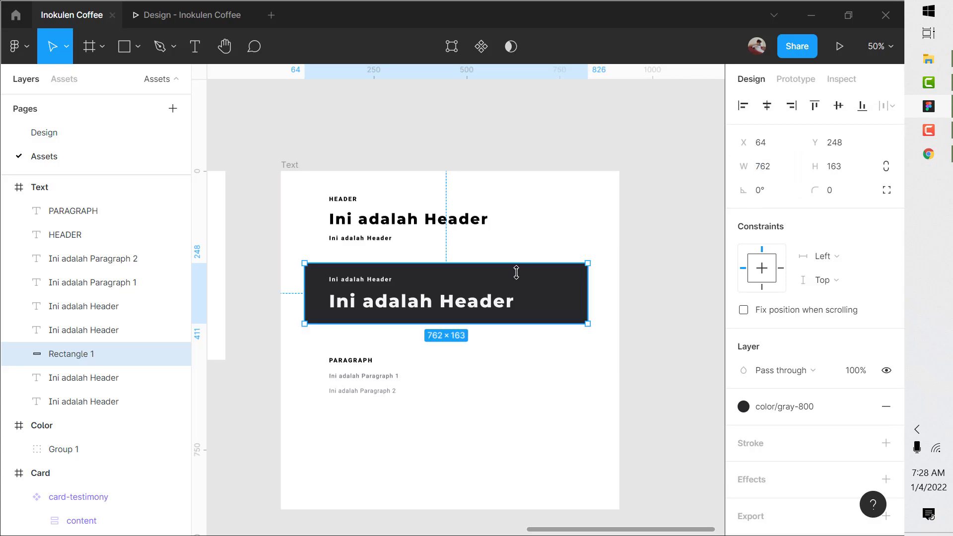
mouse_move(588, 296)
mouse_down()
mouse_move(603, 297)
mouse_move(587, 296)
mouse_up()
click(777, 168)
text(+4)
key(Return)
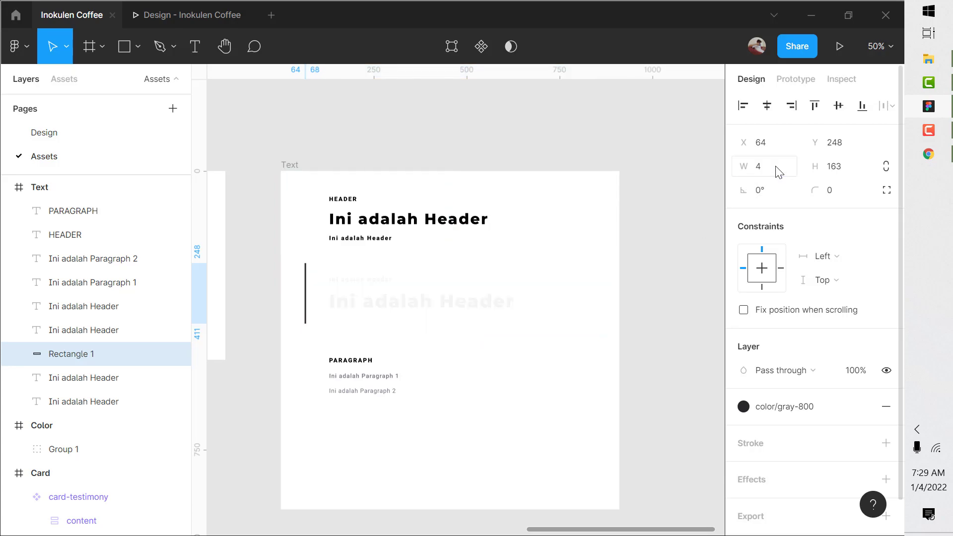
key(ctrl+z)
Step: Widen the dark rectangle to 784, then reduce it by 1, checking its margin to the Text frame's right edge
click(775, 171)
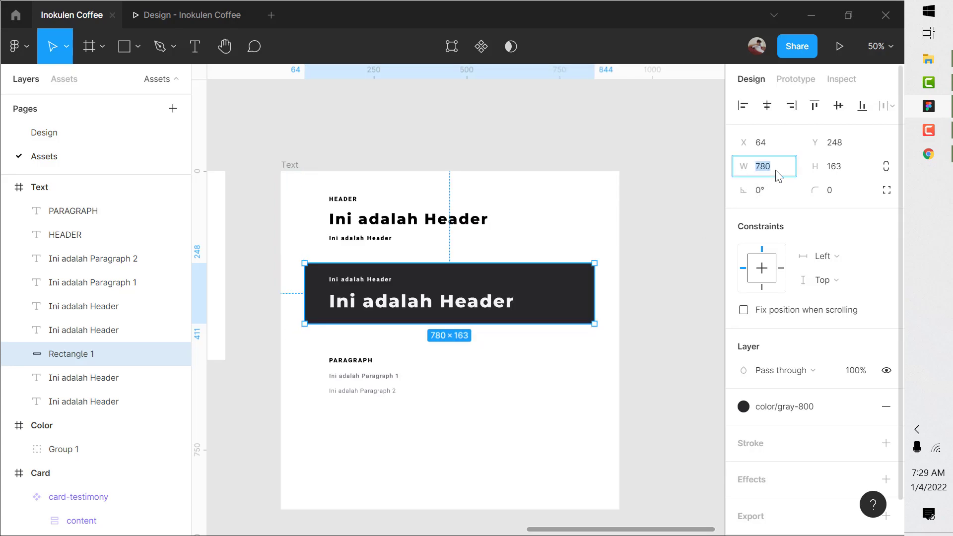
key(Up)
key(Up)
key(Up)
key(Up)
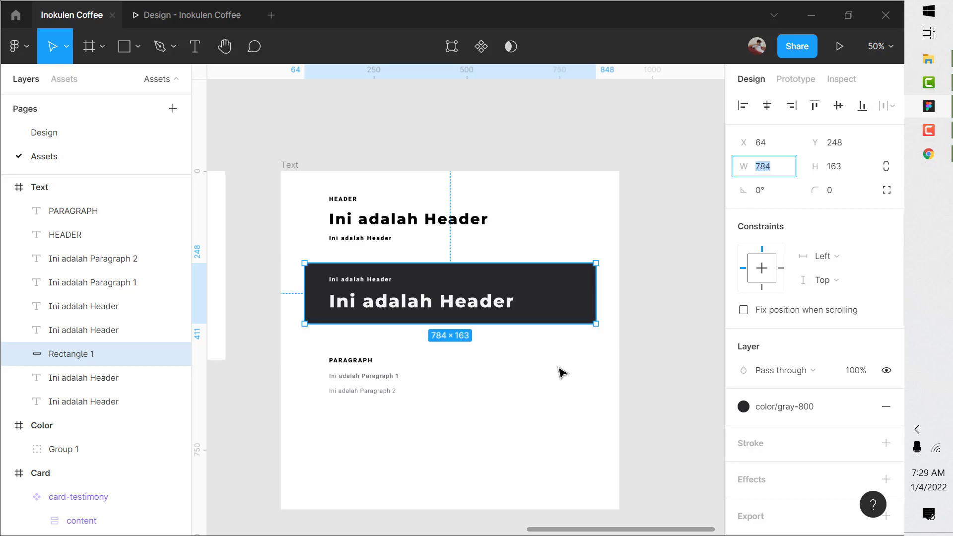
key(alt)
key(Down)
key(alt)
click(486, 441)
Step: Shorten the Text frame from its lower edge to a final height of 665, checking the margin below the last paragraph sample
click(297, 168)
drag(399, 509, 384, 400)
scroll(389, 447, up, 3)
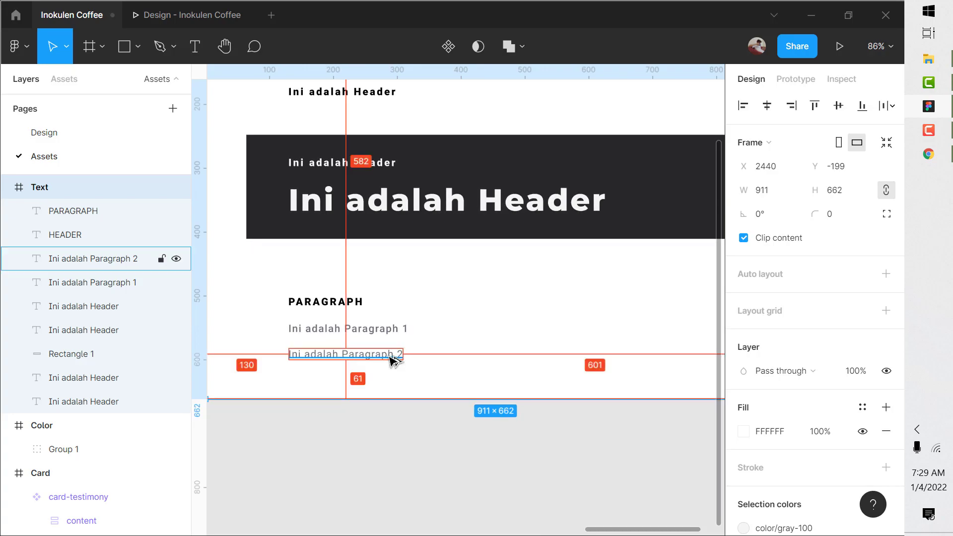
click(846, 189)
text(+3)
key(Return)
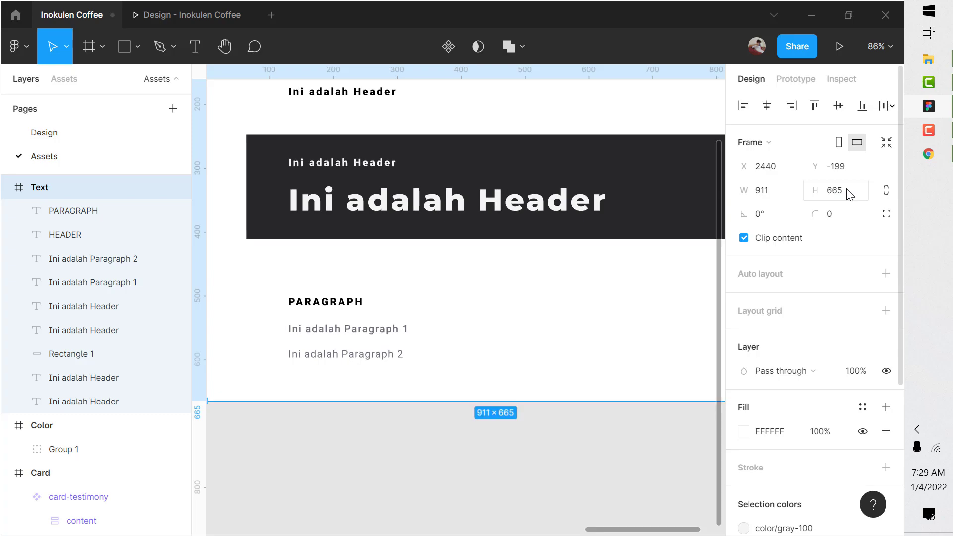
scroll(389, 377, down, 1)
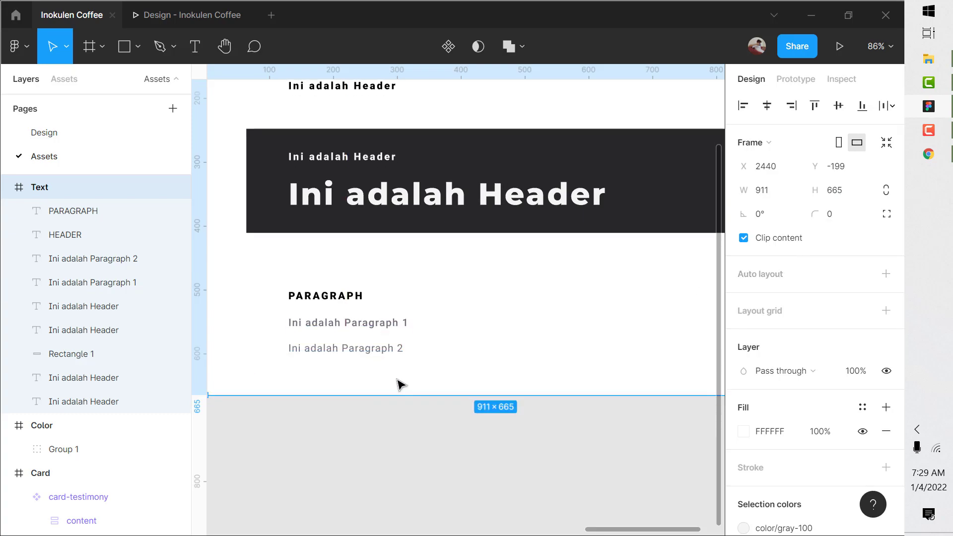
scroll(400, 385, down, 3)
click(434, 469)
Step: Check the gap between the Color and Text frames and move the Text frame closer to Color, to X 2371
scroll(449, 460, down, 4)
scroll(496, 426, down, 3)
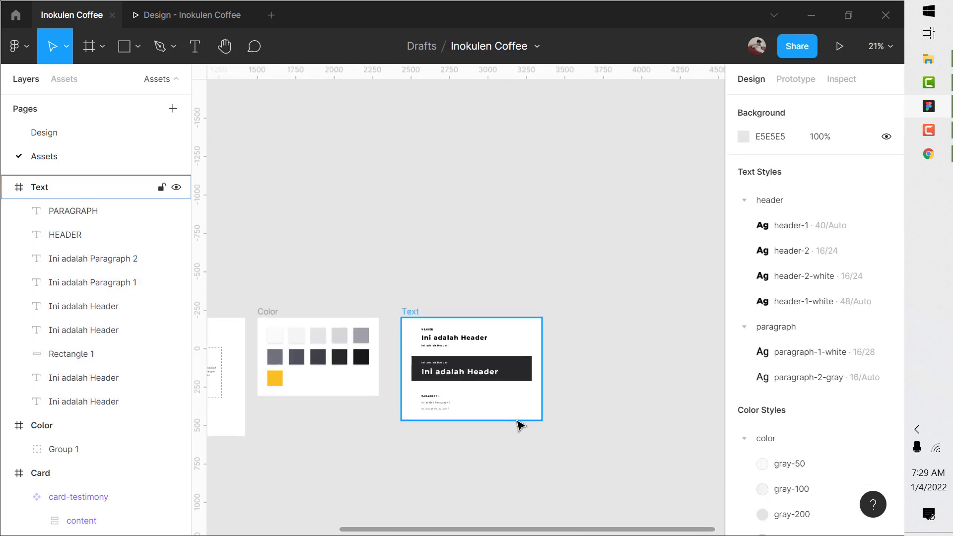
click(445, 342)
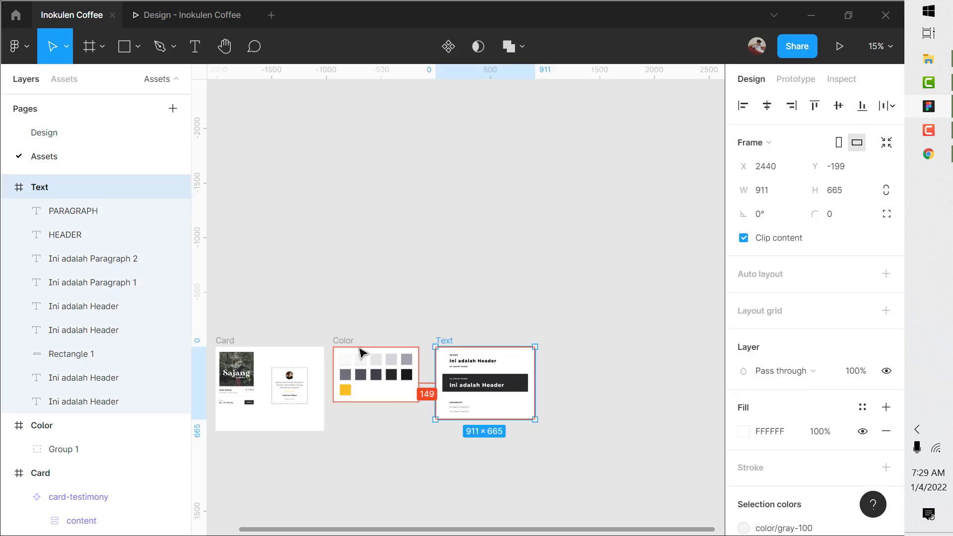
click(360, 346)
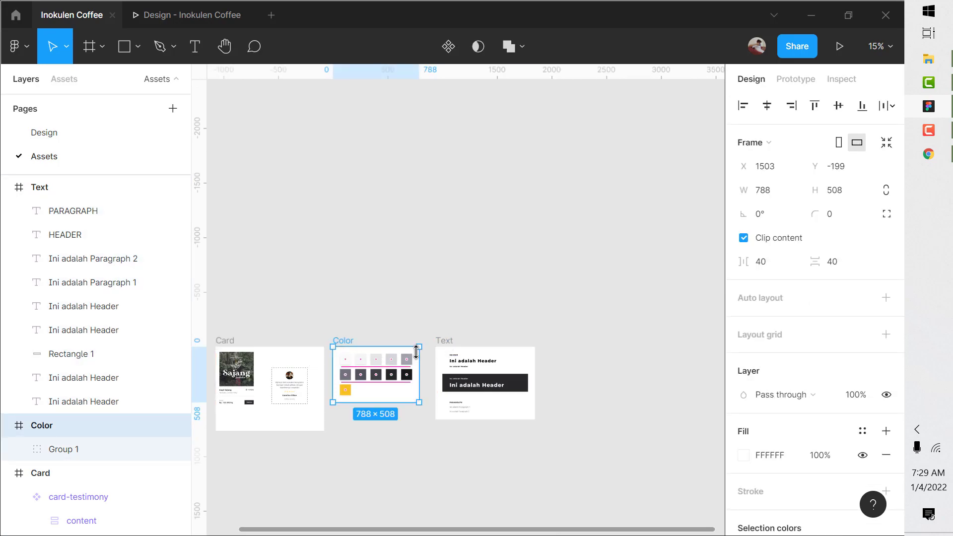
drag(450, 341, 441, 340)
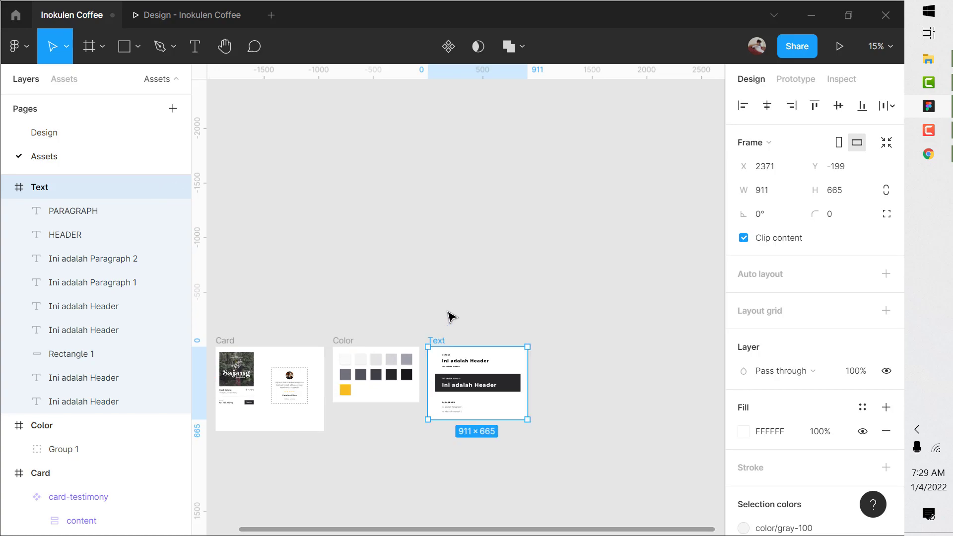
click(450, 313)
Step: Rename the swatch group inside the Color frame as "color"
scroll(459, 313, down, 2)
scroll(305, 408, up, 2)
scroll(329, 392, up, 3)
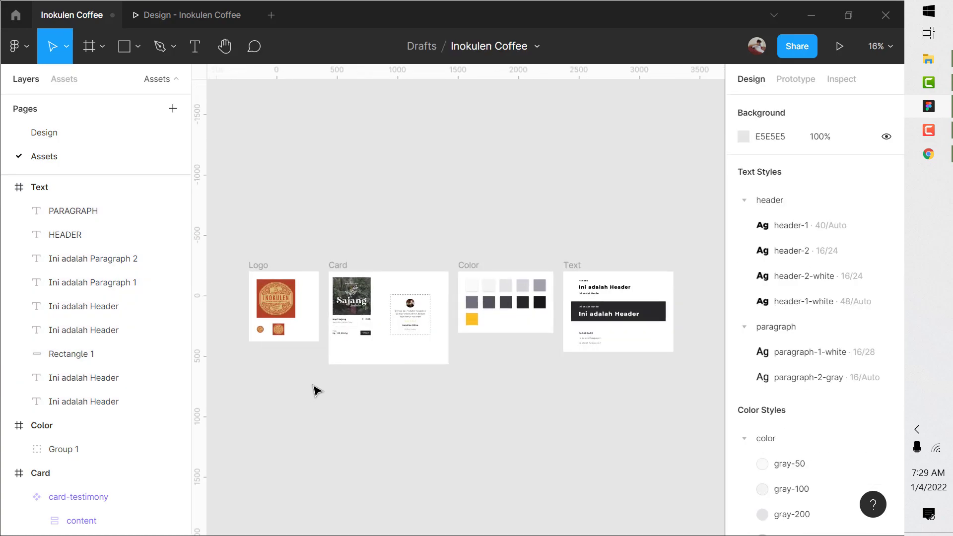
scroll(345, 406, down, 1)
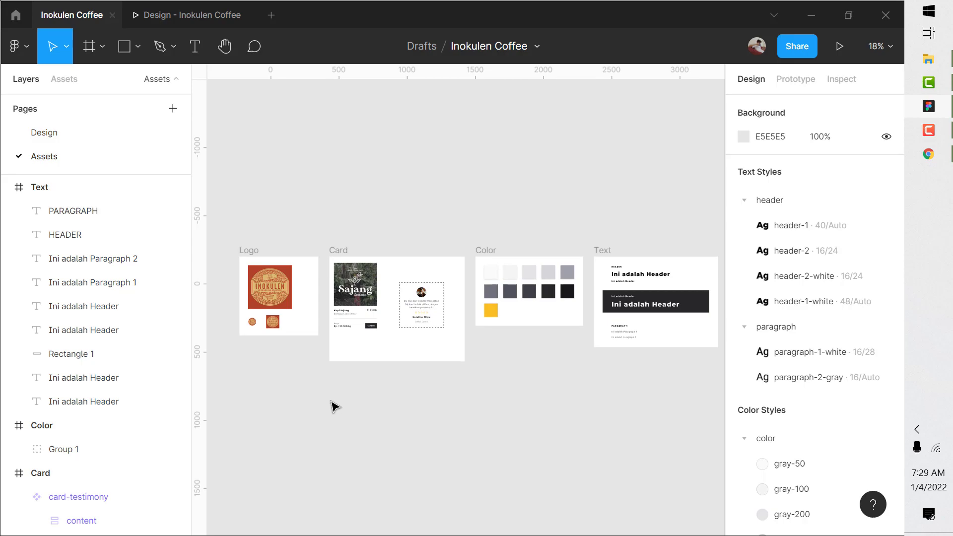
double_click(113, 448)
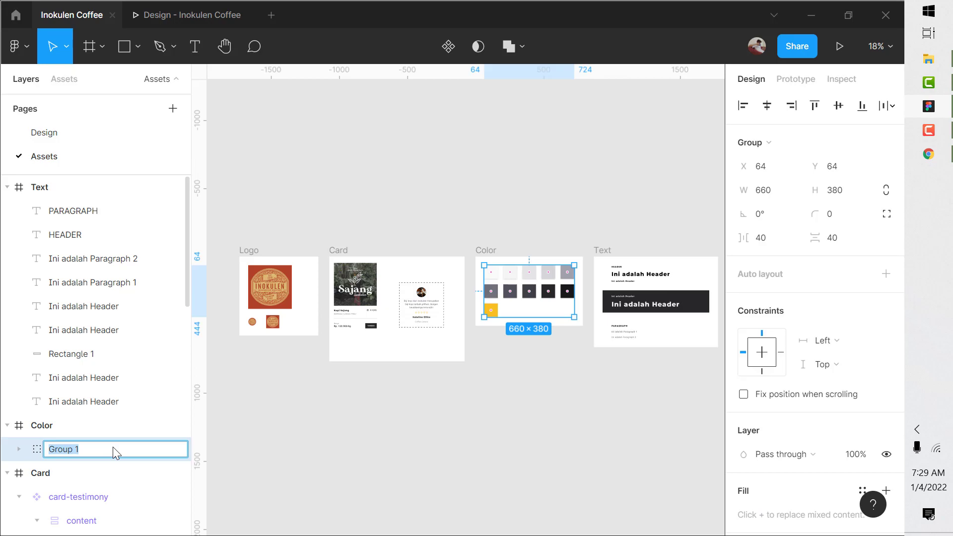
text(color)
key(Return)
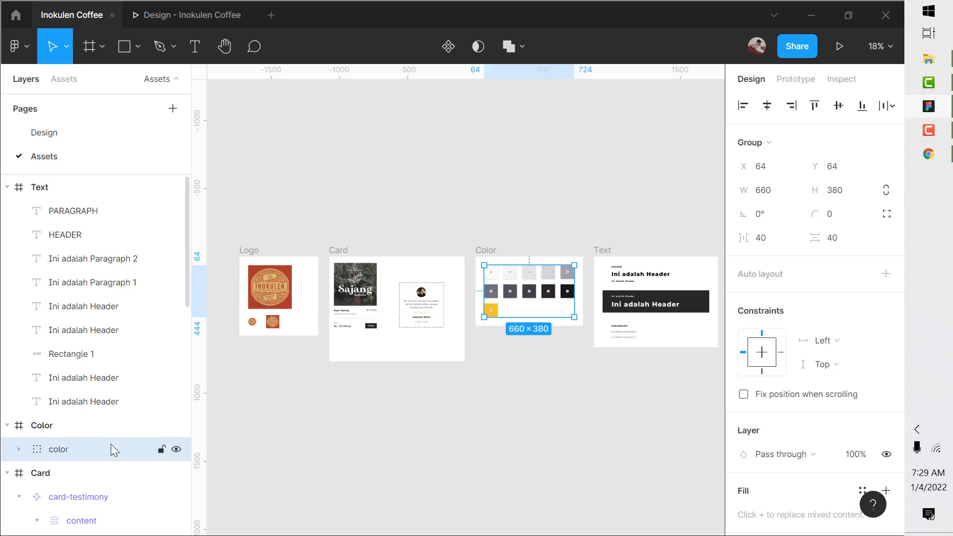
Step: Collapse the layers of the Text, Color and Card frames and clear the selection
click(6, 188)
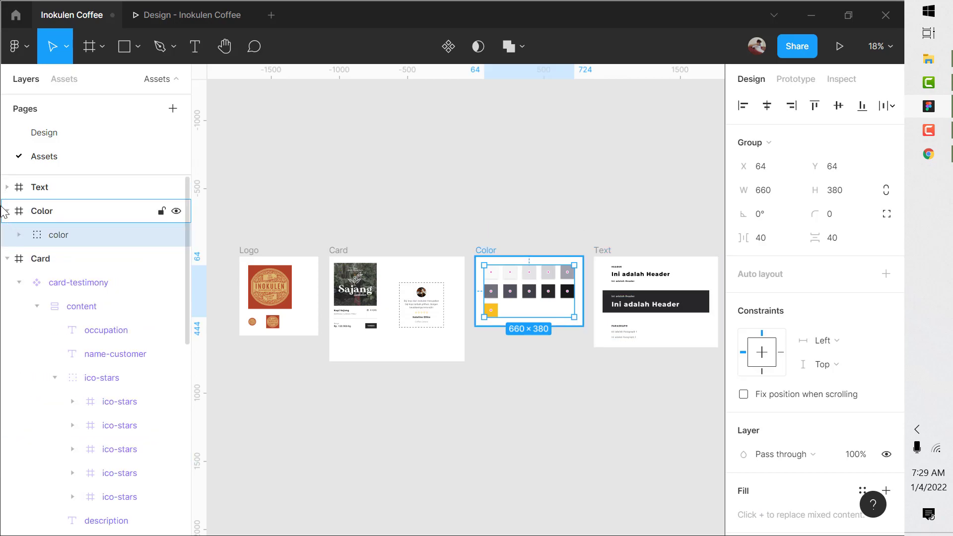
click(7, 211)
click(7, 235)
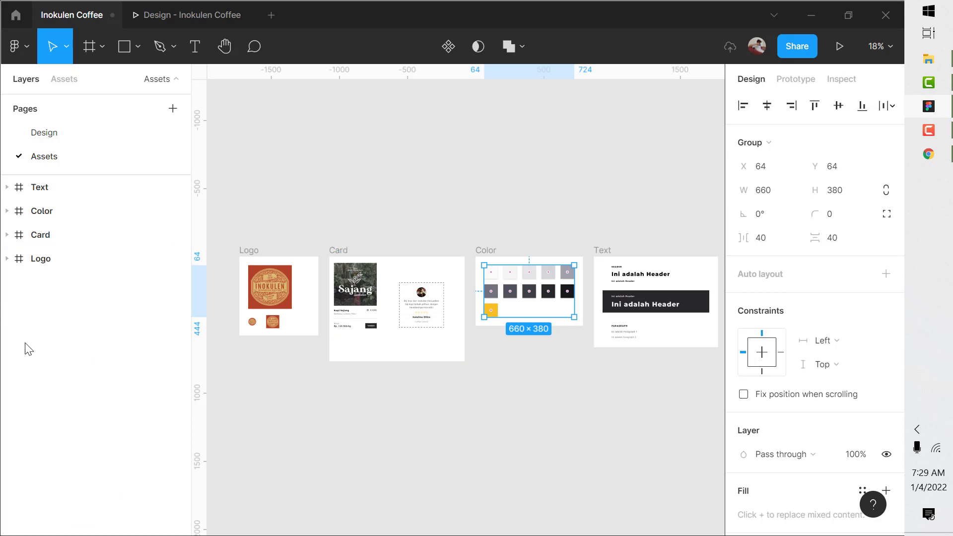
click(207, 436)
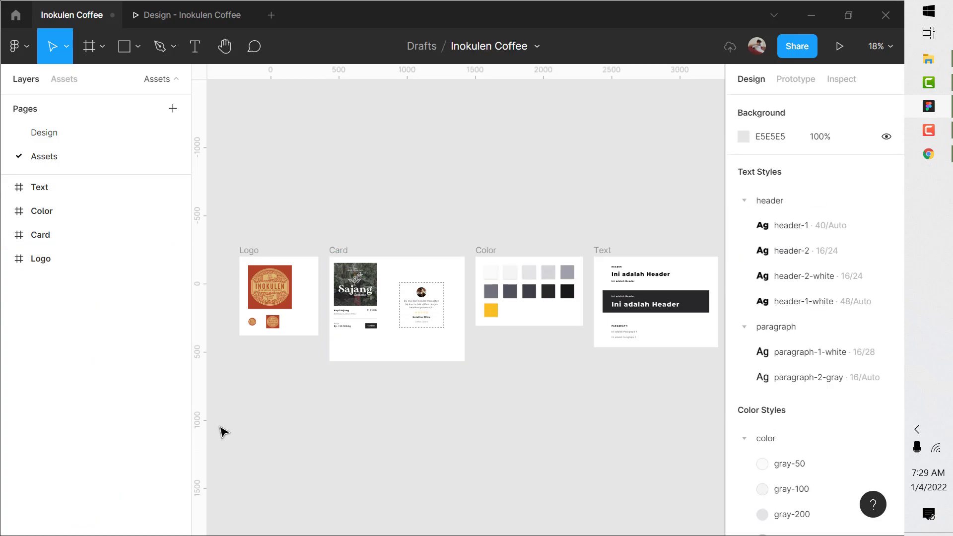
Step: Open the Design page and review the Home Page layout from the hero banner down to the testimonials
click(89, 139)
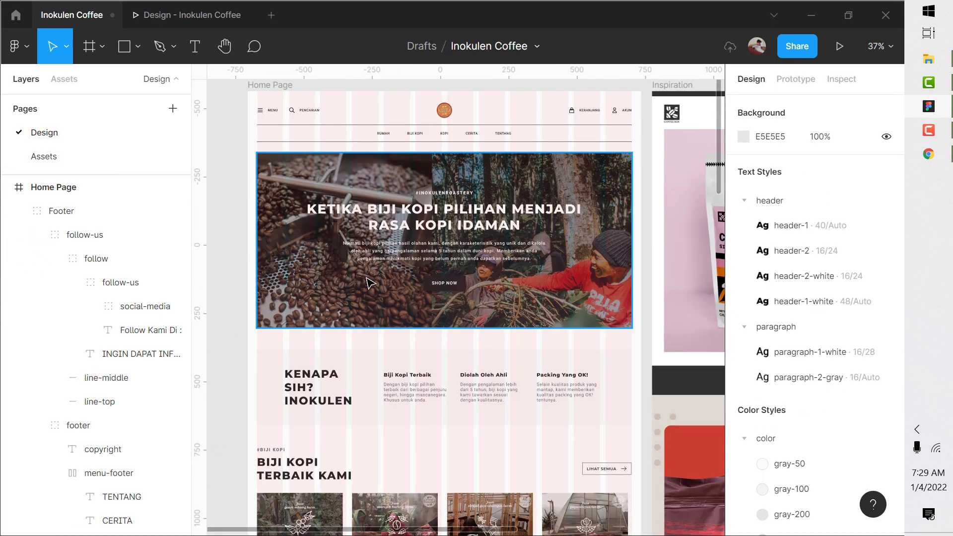
scroll(370, 283, down, 12)
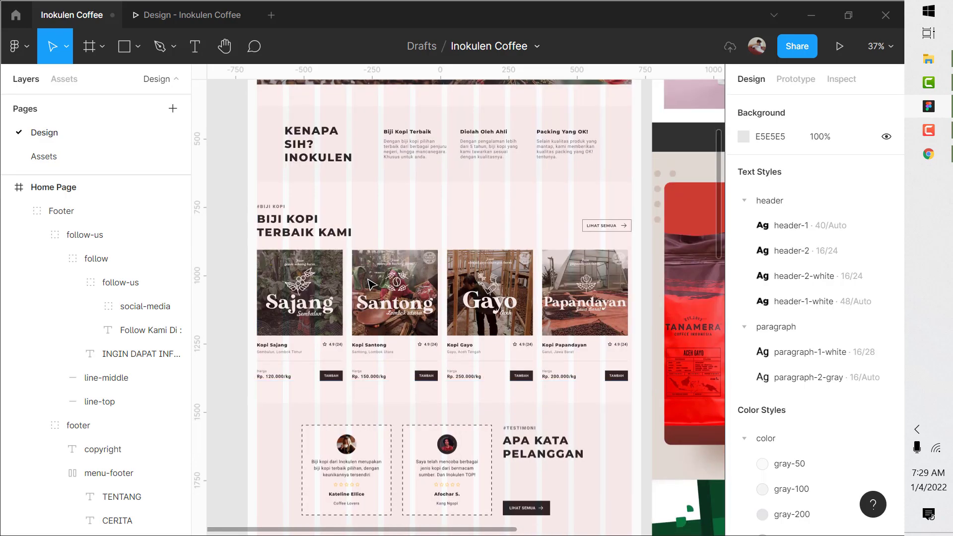
scroll(369, 284, up, 10)
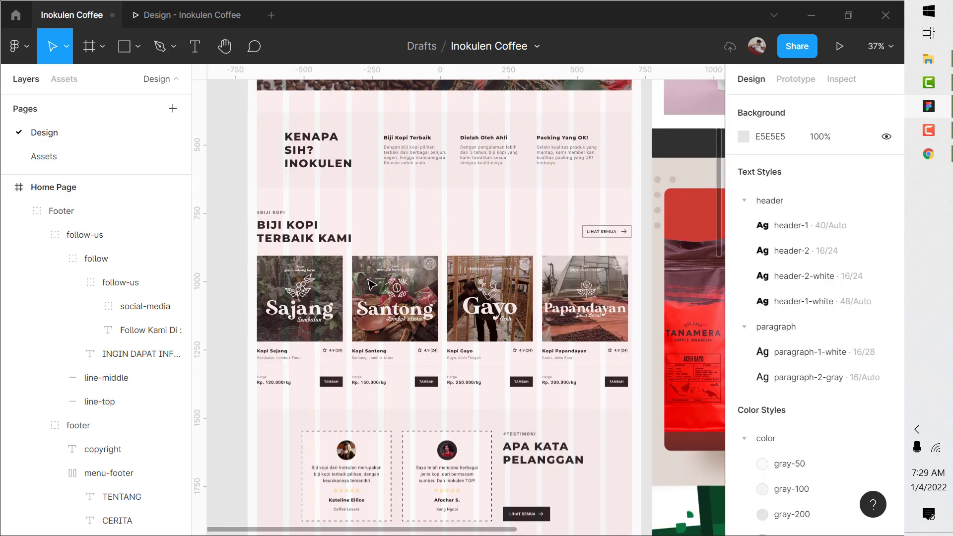
scroll(371, 284, up, 8)
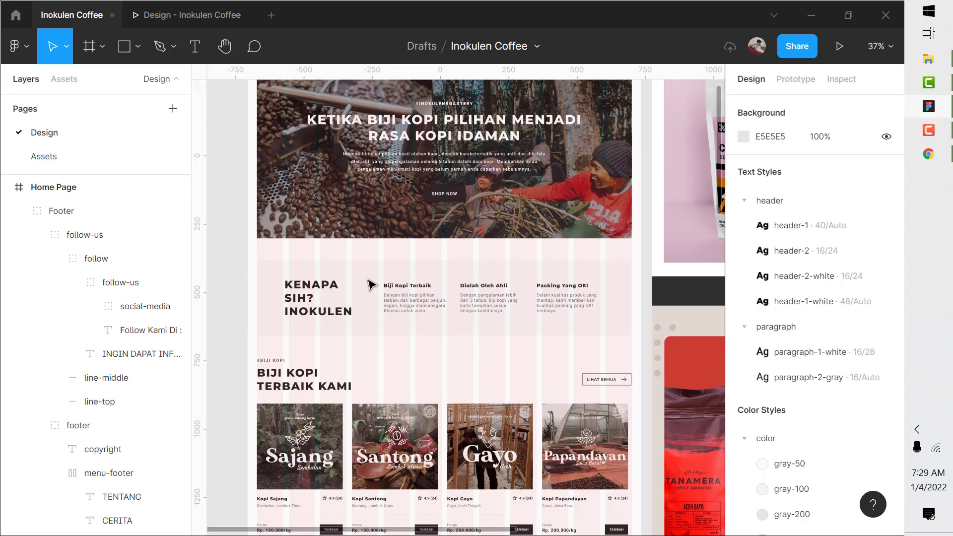
scroll(371, 283, down, 1)
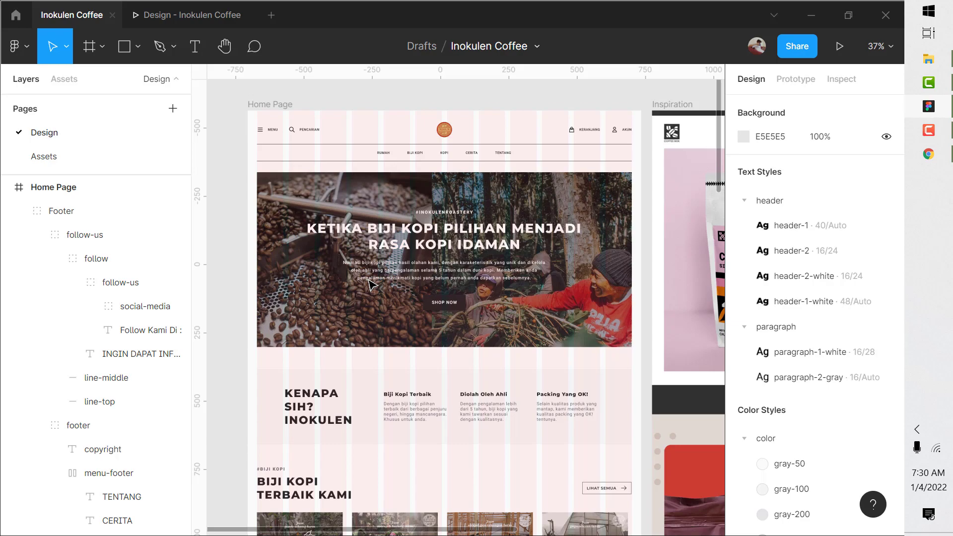
scroll(371, 285, down, 6)
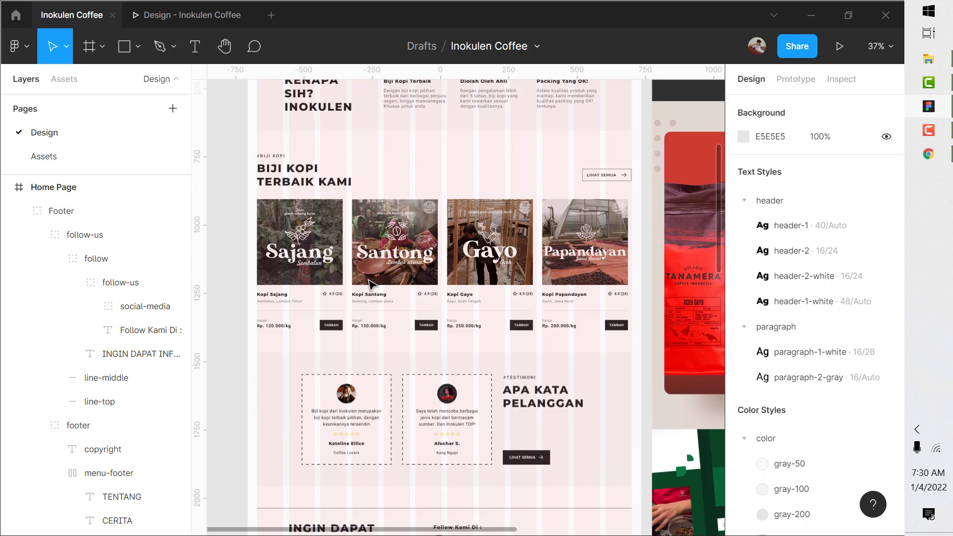